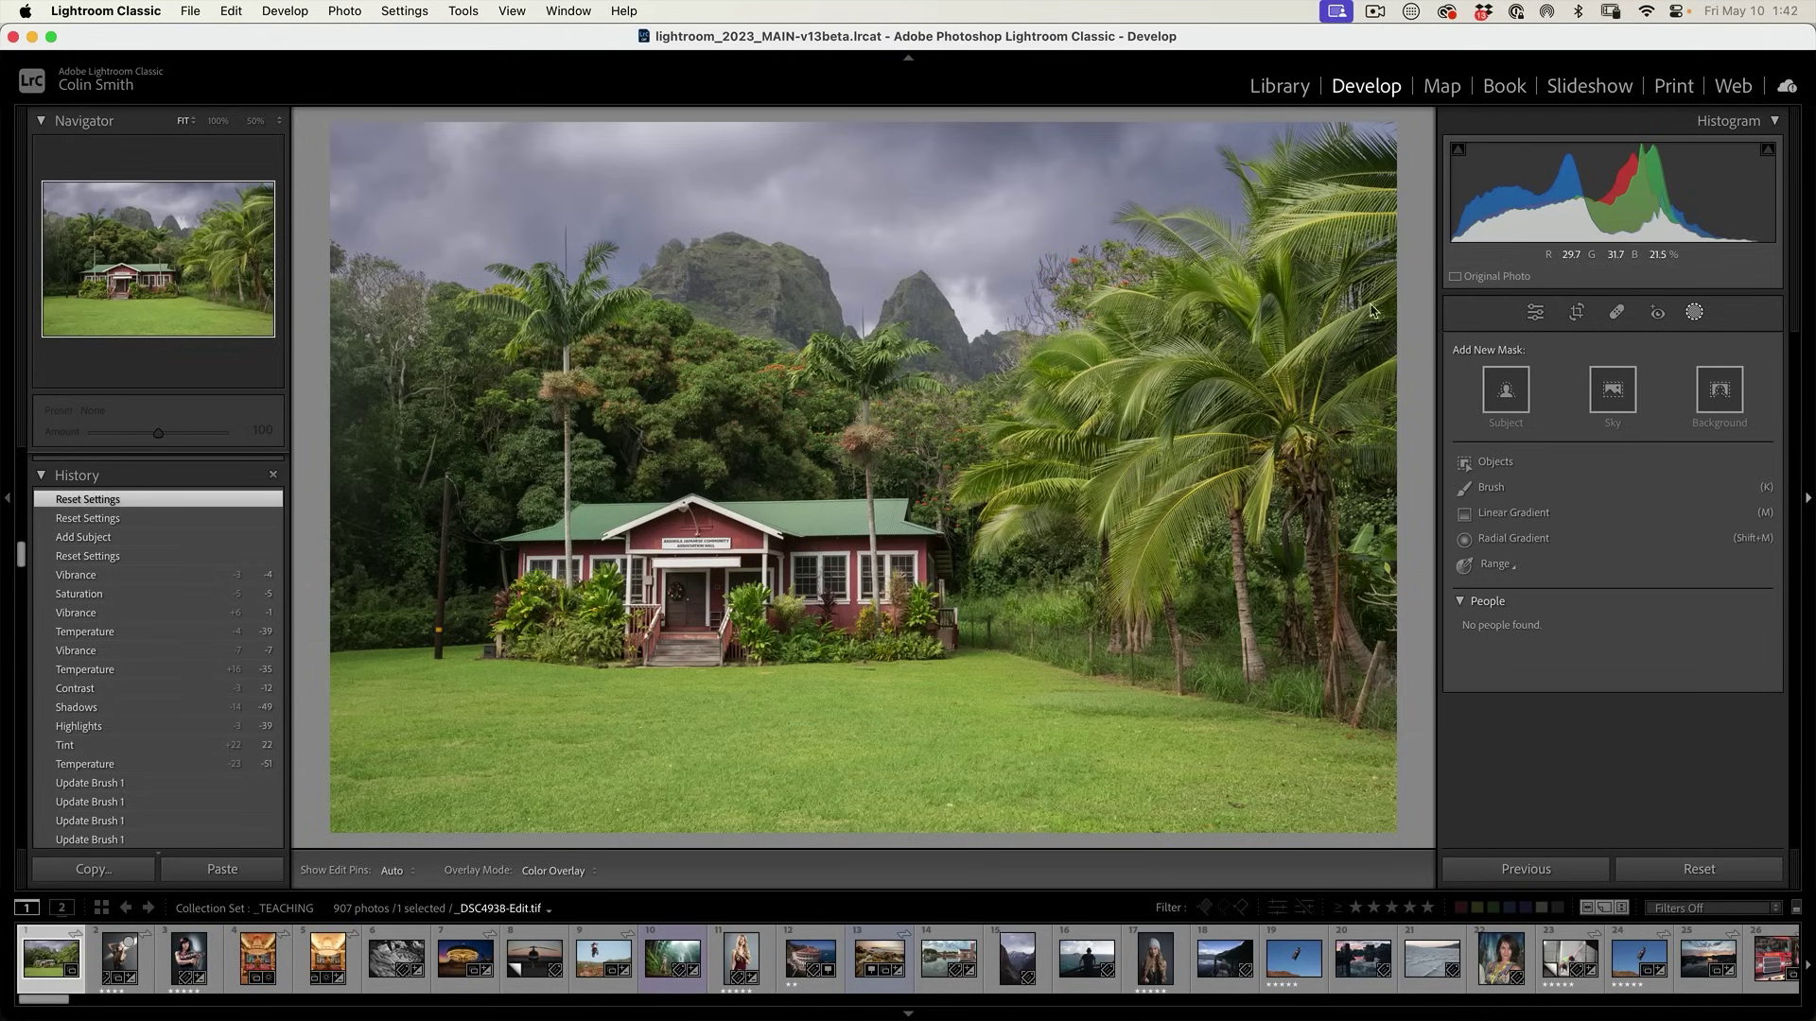
# Darken and cool the whole photo with Exposure −2.35, Contrast −24, Temp −28 and Saturation −11.
pyautogui.click(1535, 313)
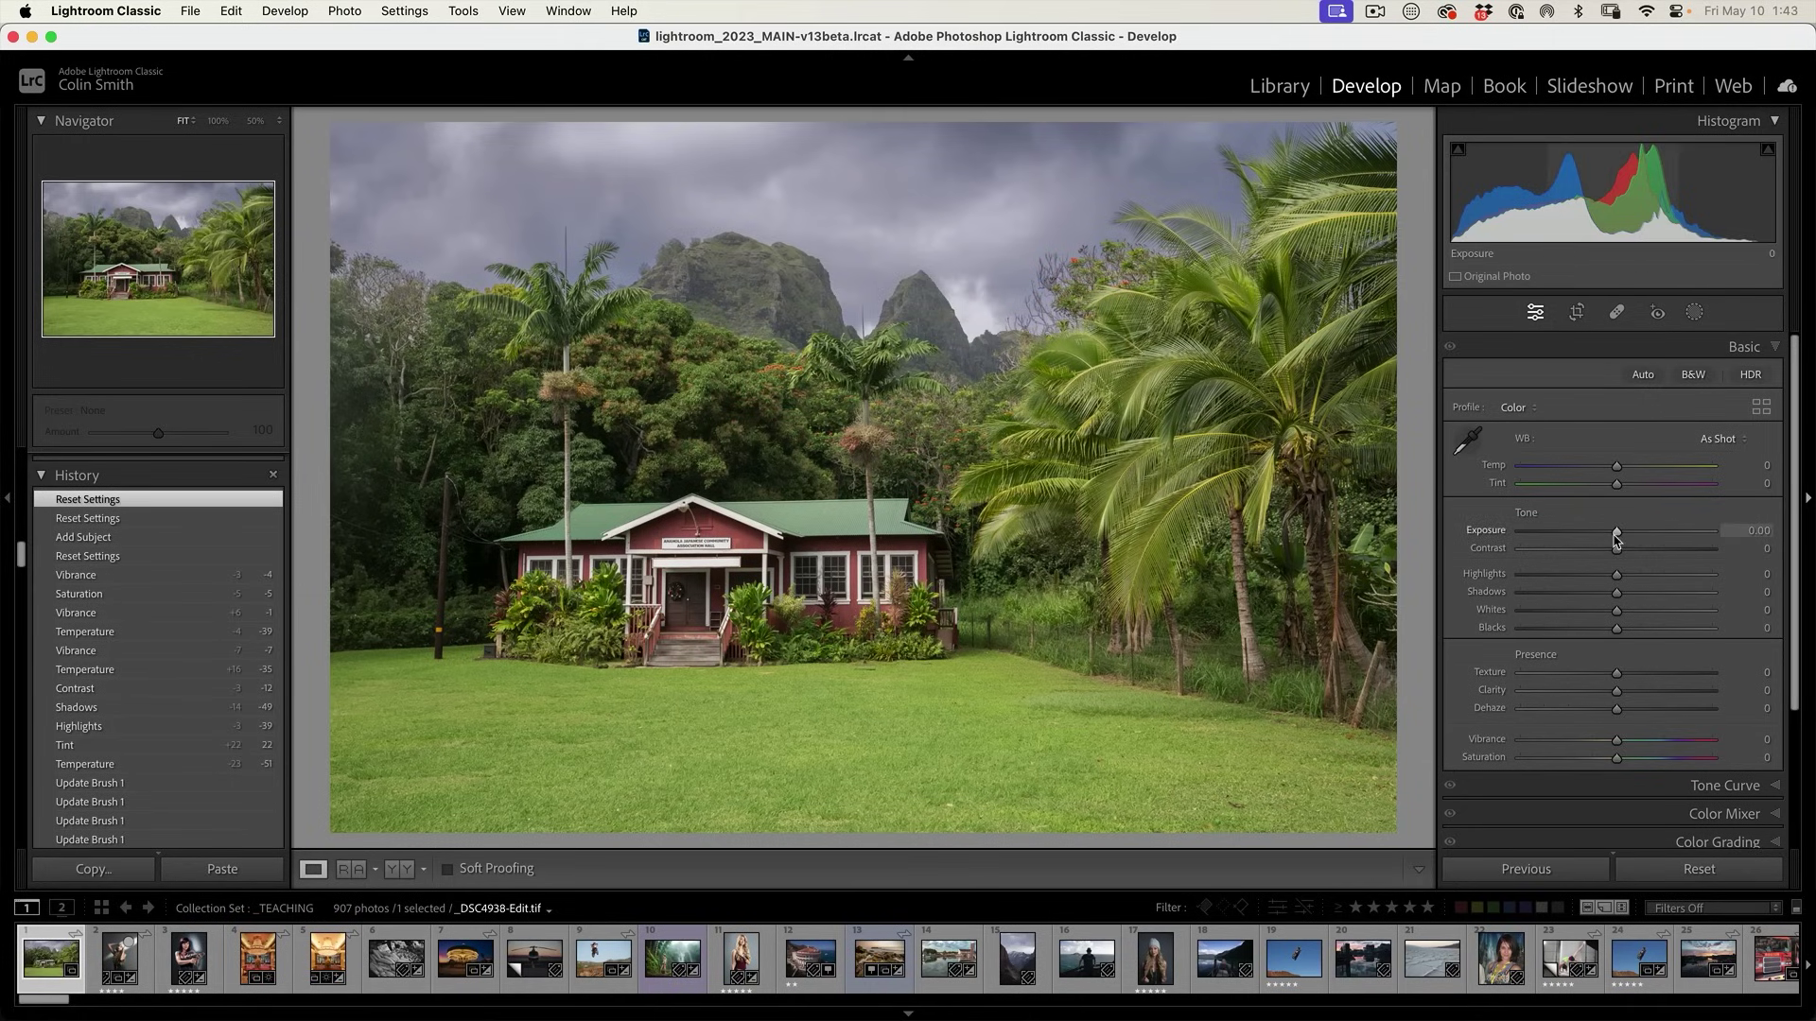
pyautogui.moveTo(1615, 533); pyautogui.dragTo(1568, 533)
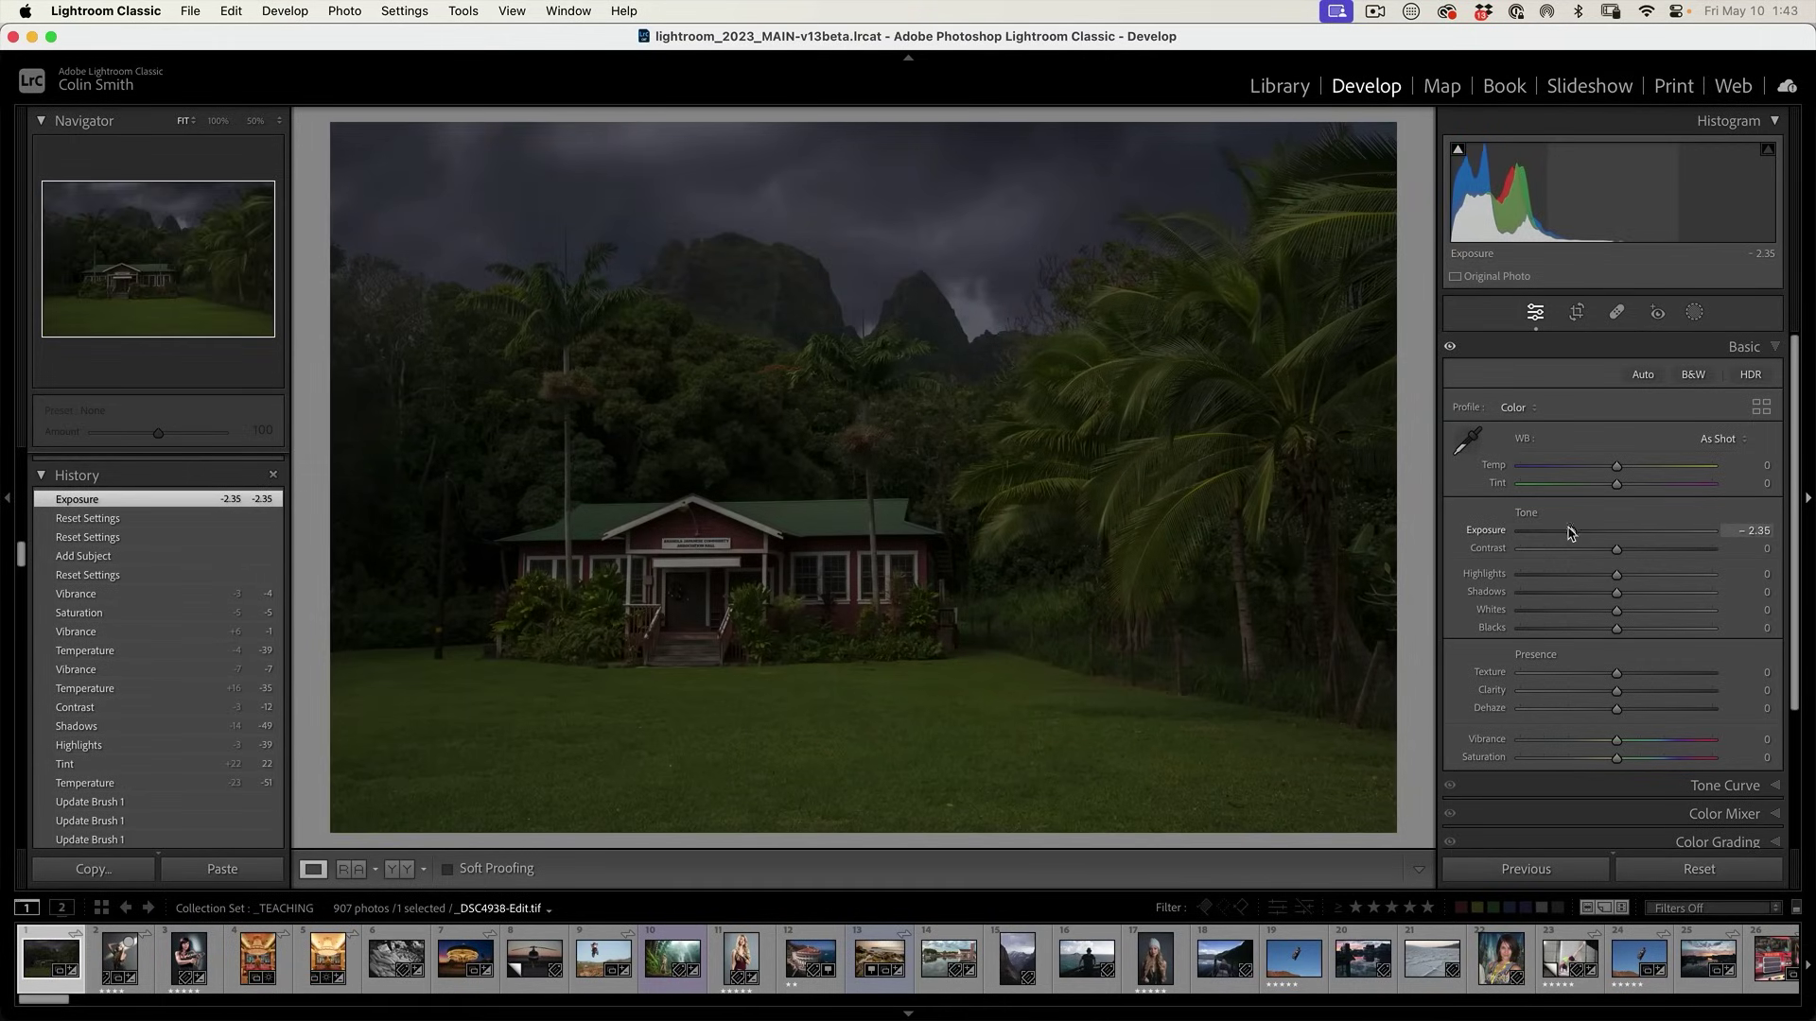
pyautogui.moveTo(1616, 554); pyautogui.dragTo(1594, 554)
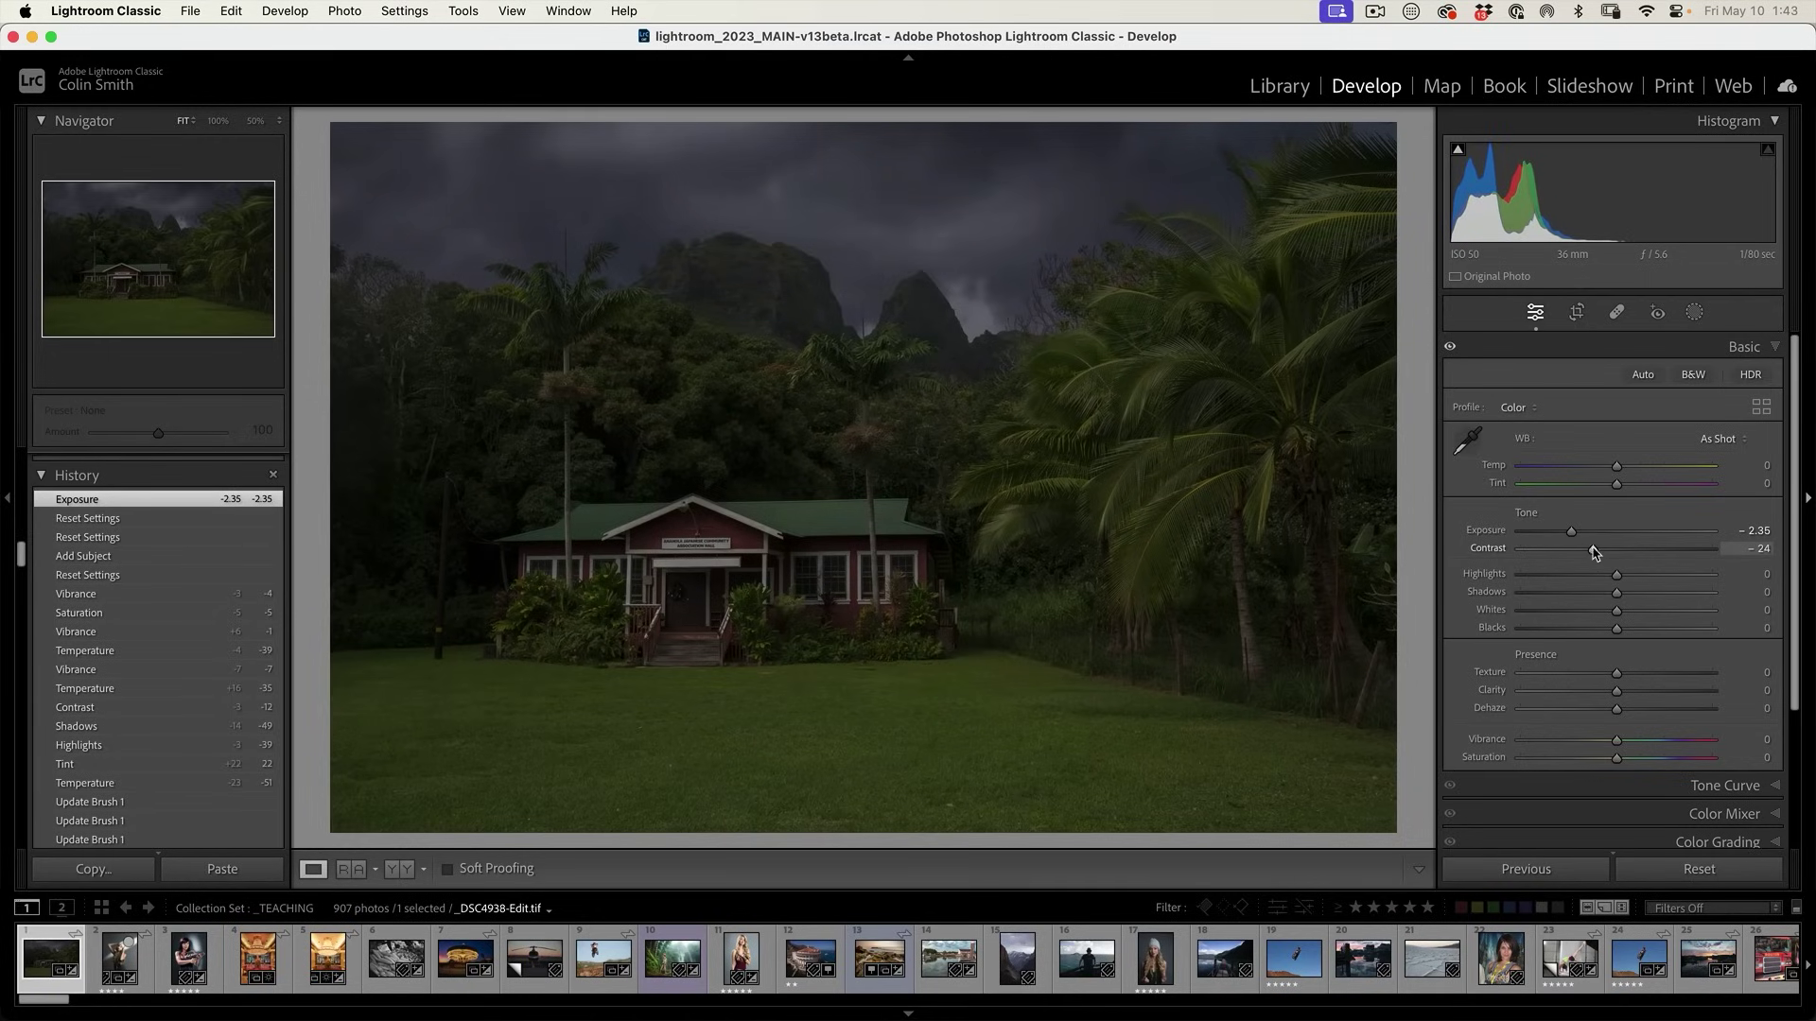
pyautogui.moveTo(1618, 471); pyautogui.dragTo(1592, 472)
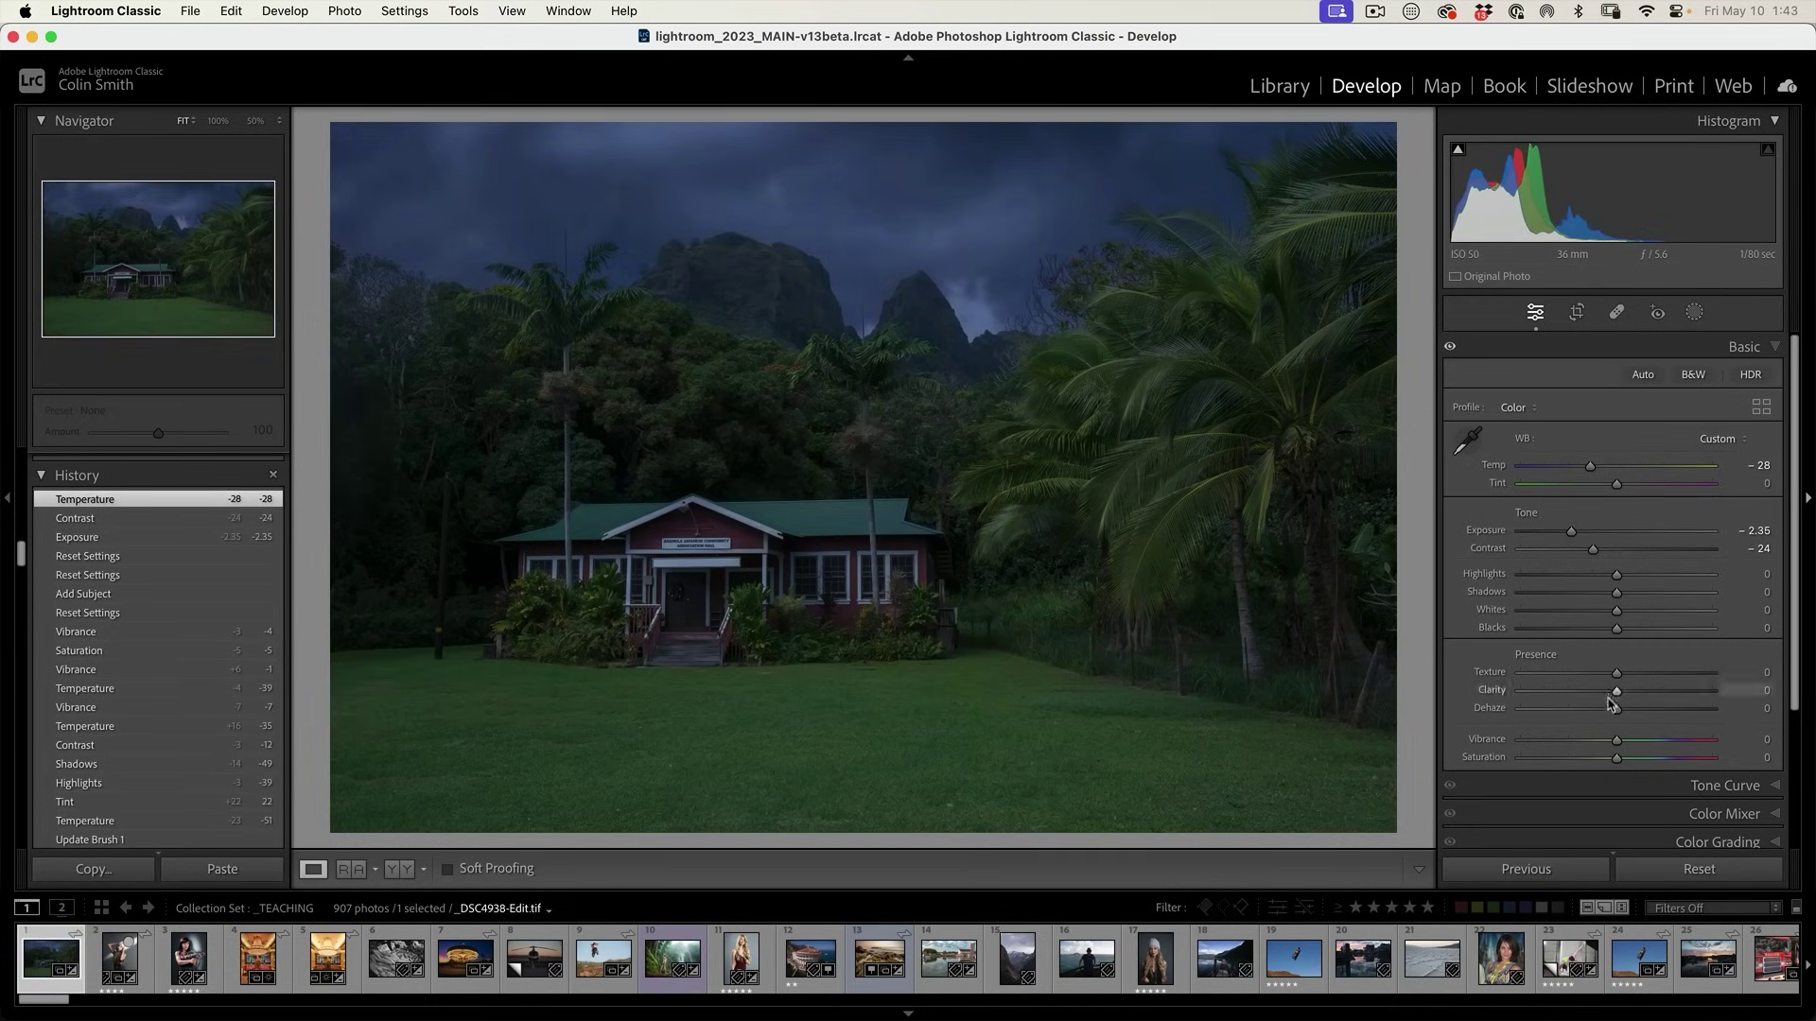
pyautogui.moveTo(1615, 758); pyautogui.dragTo(1610, 759)
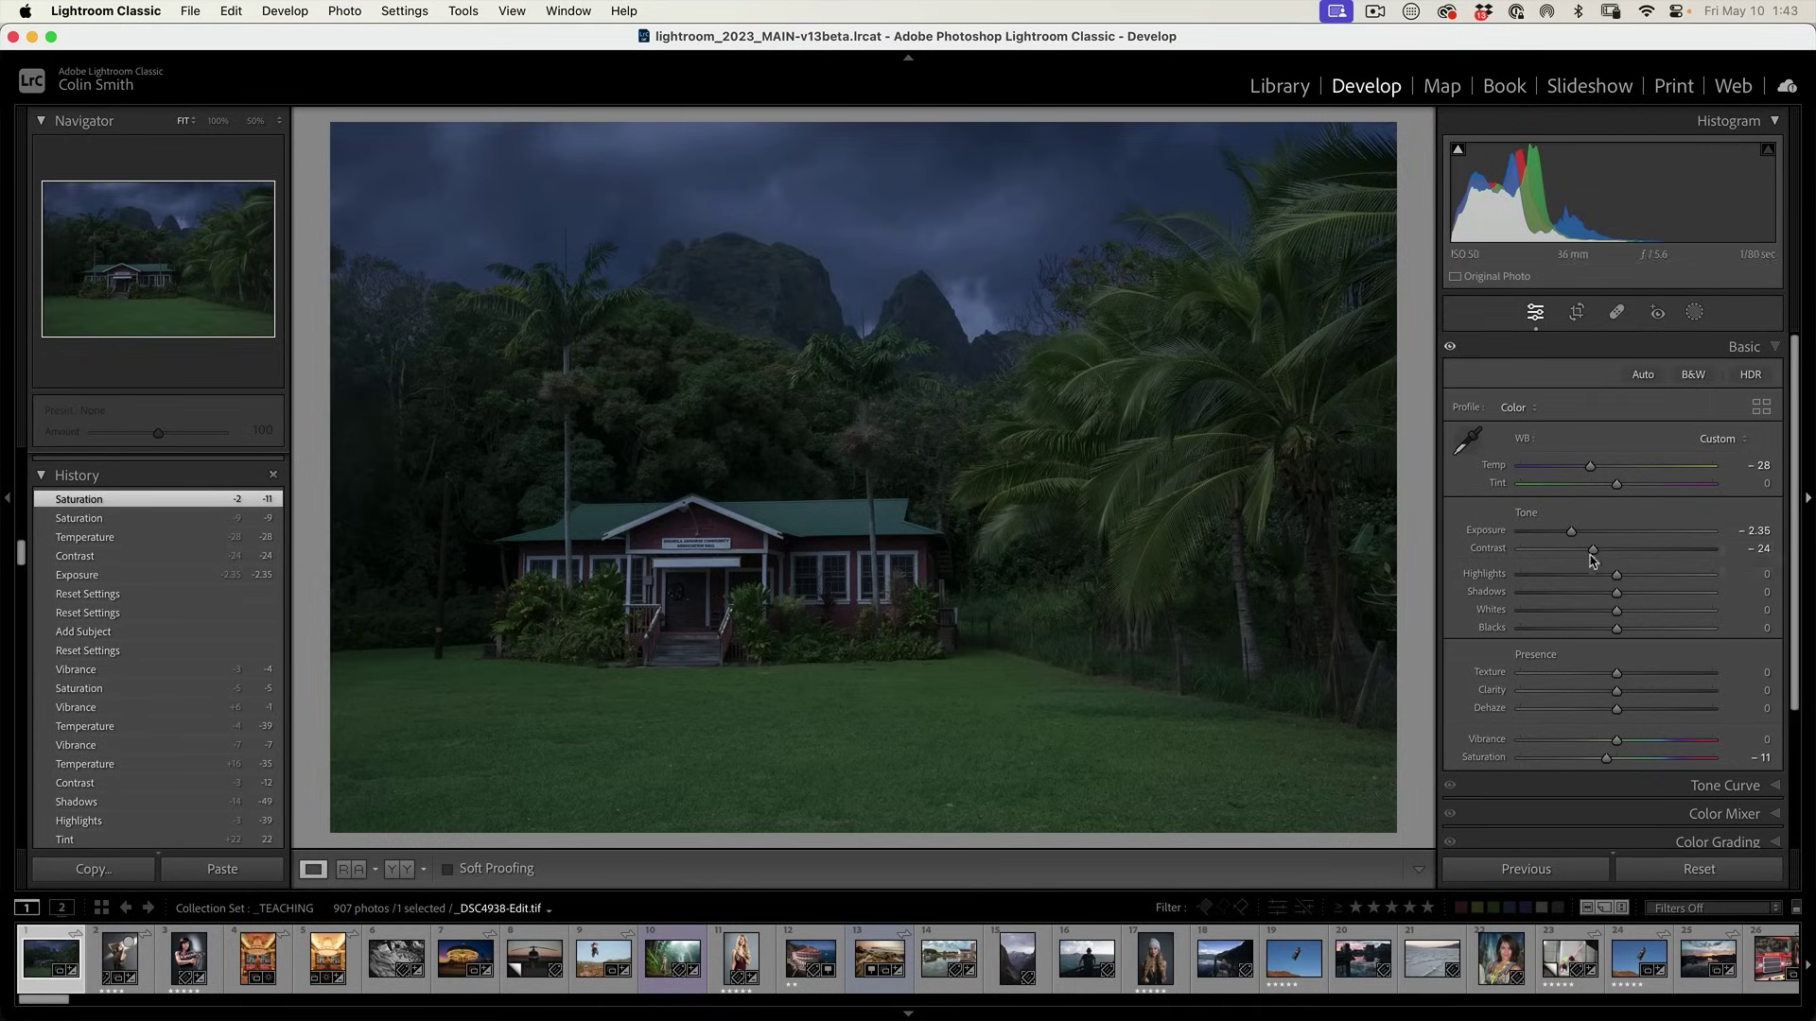
# Deepen the night look by setting Highlights to −22, Shadows to −20, Blacks to −25 and Exposure to −3.70.
pyautogui.moveTo(1572, 532); pyautogui.dragTo(1561, 532)
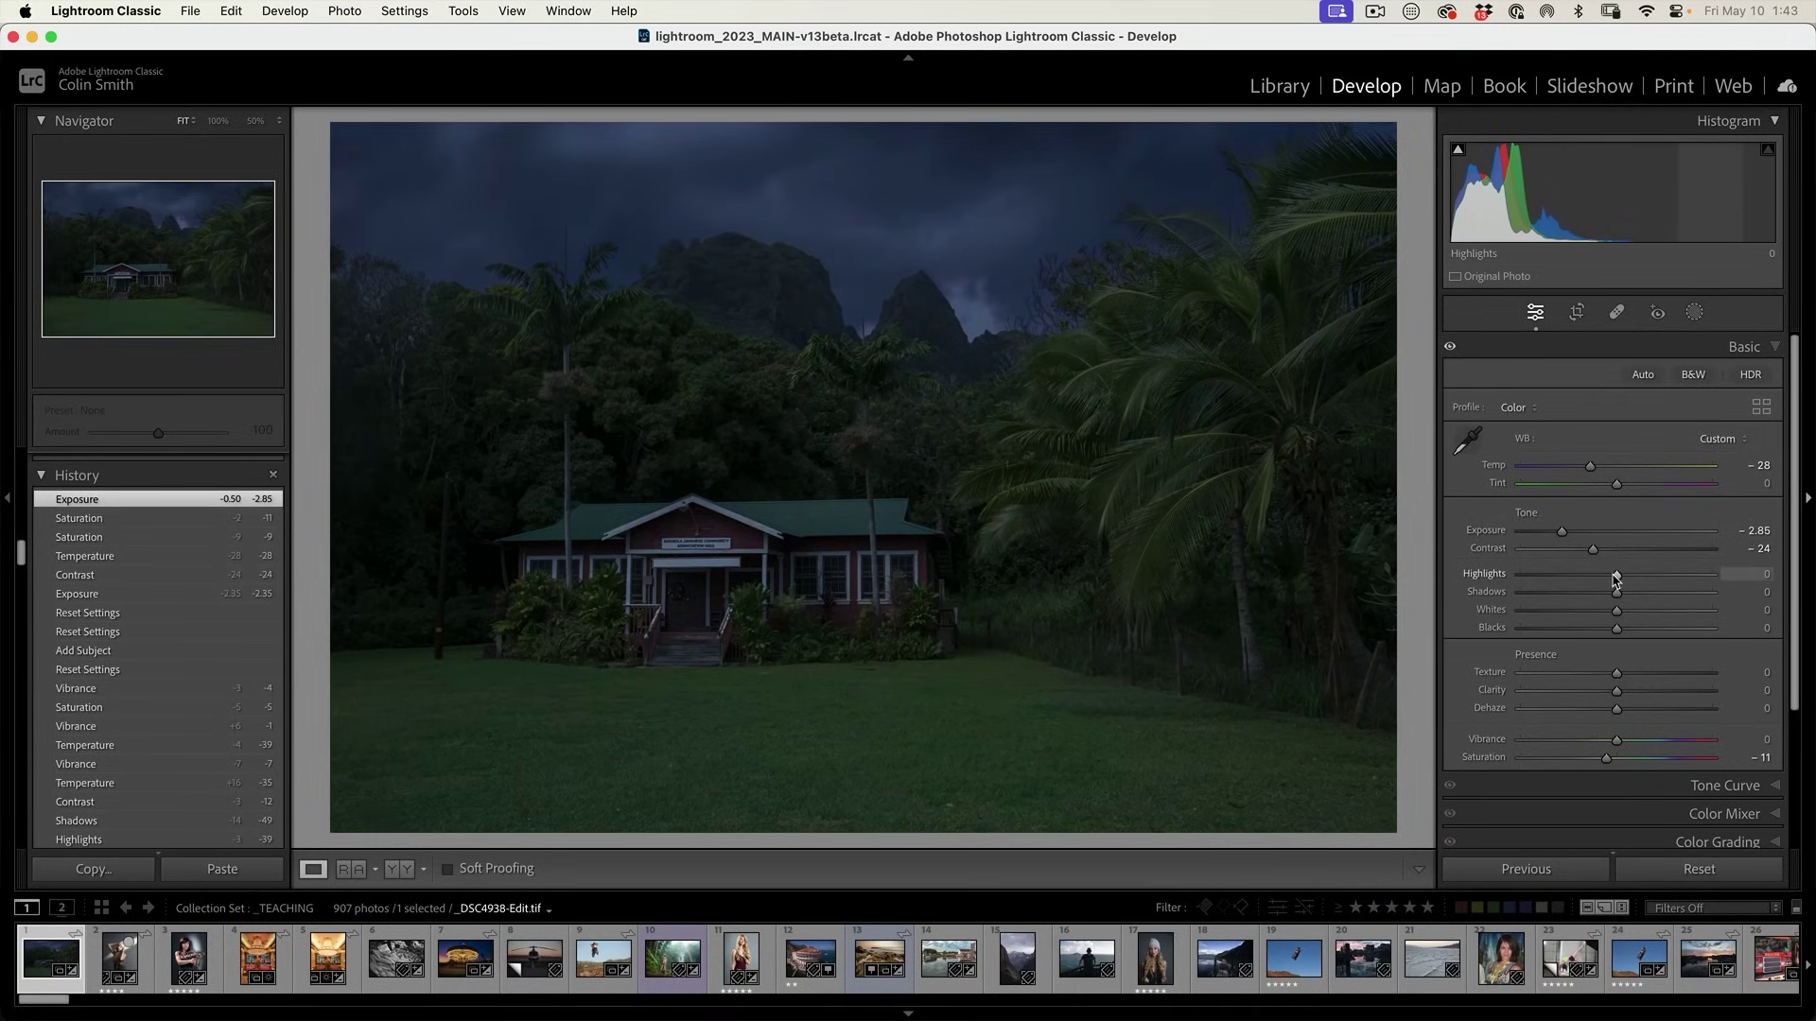
pyautogui.moveTo(1615, 579); pyautogui.dragTo(1592, 632)
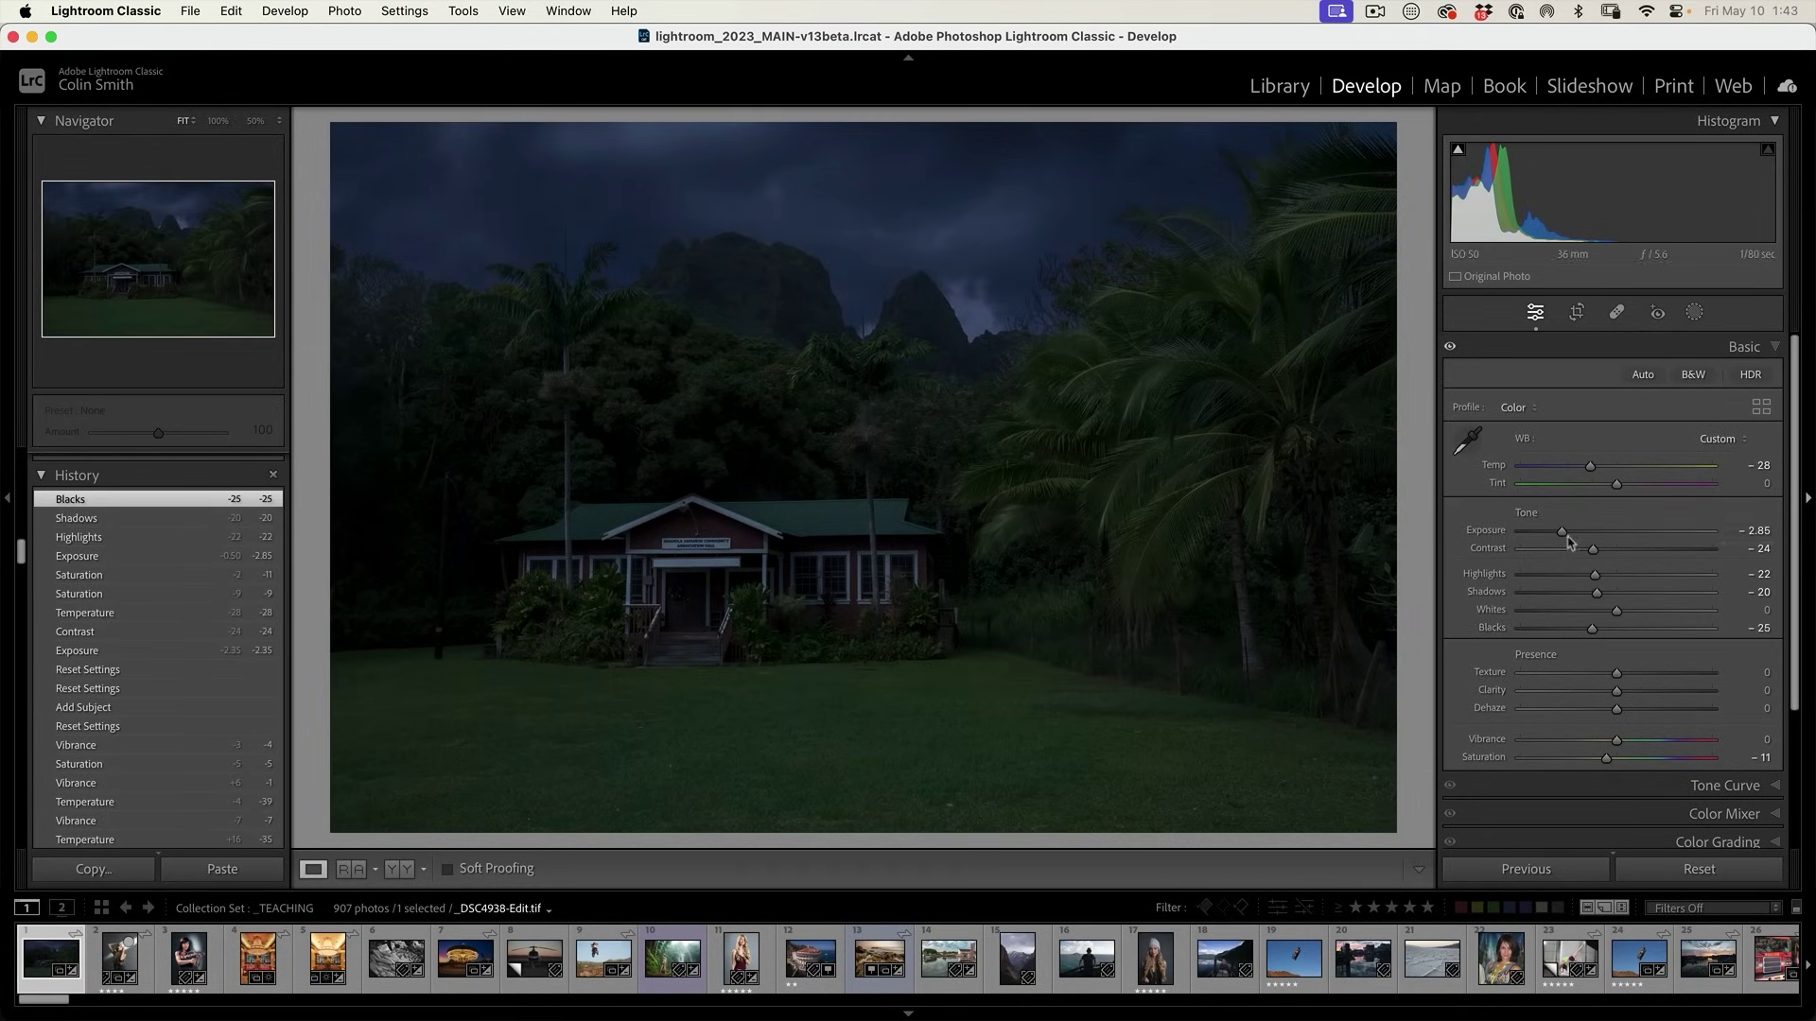
pyautogui.moveTo(1564, 535)
pyautogui.mouseDown()
pyautogui.moveTo(1542, 535)
pyautogui.moveTo(1556, 523)
pyautogui.mouseUp()
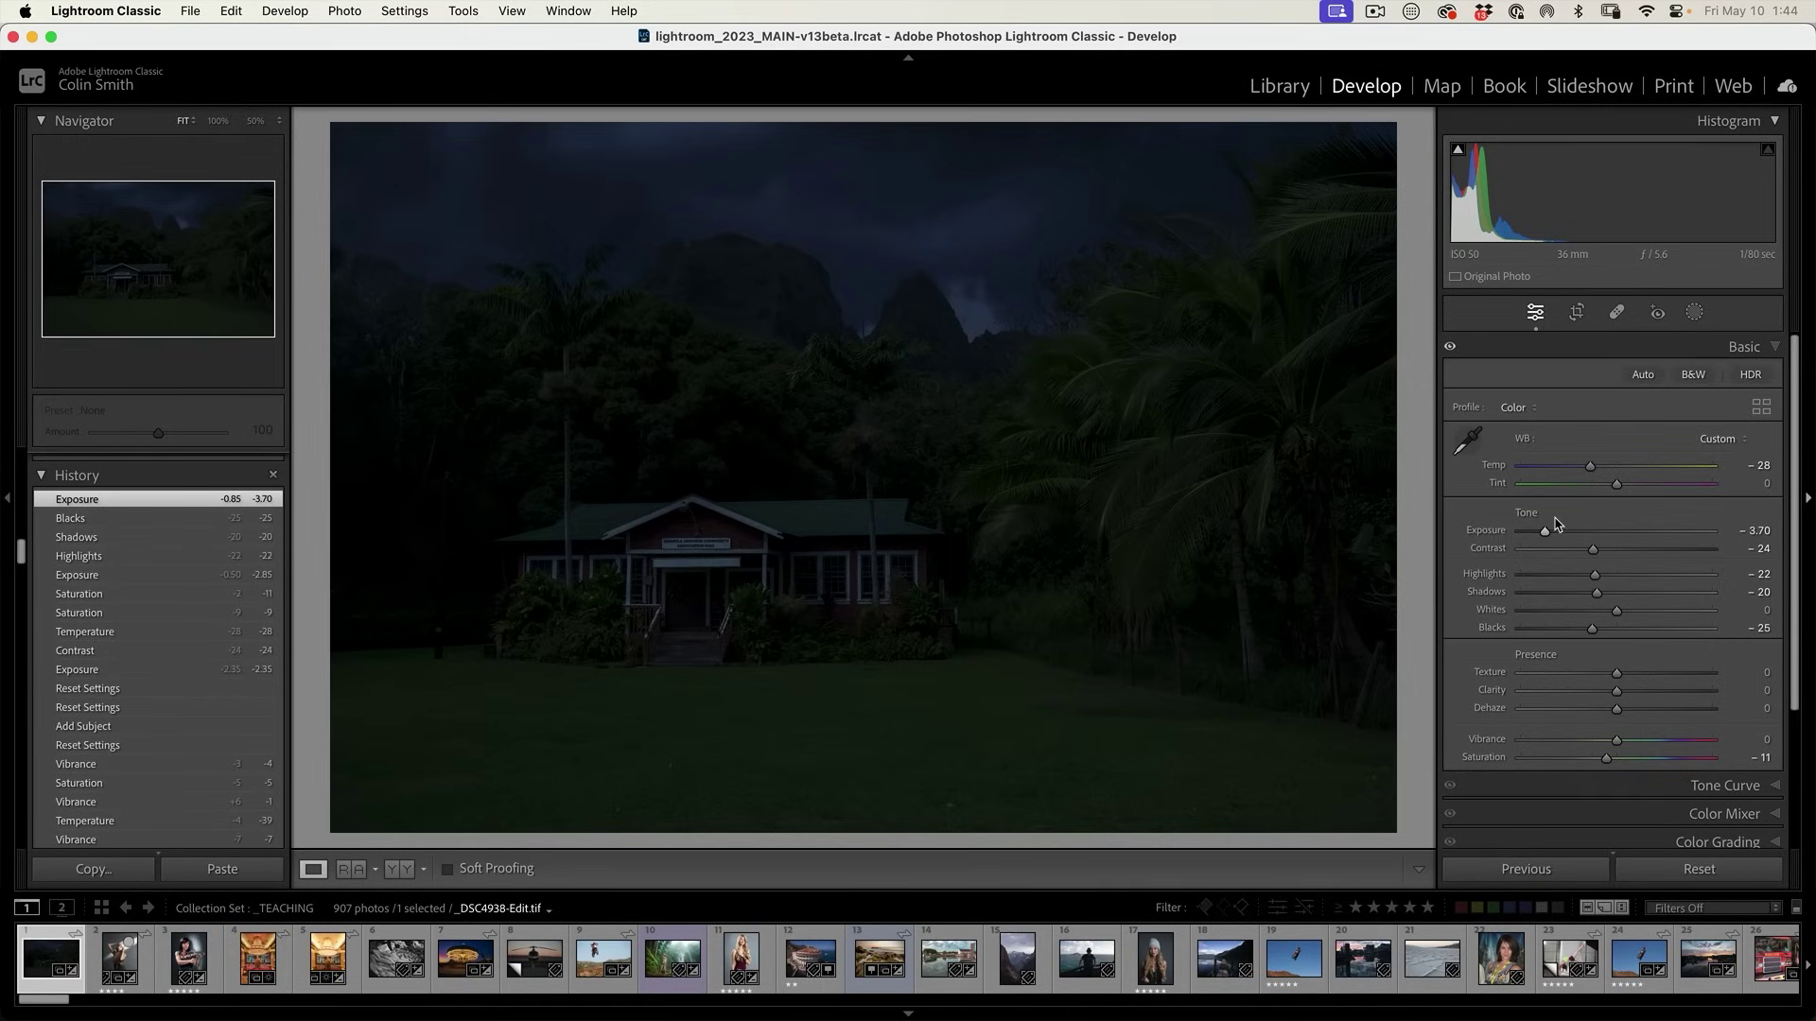
# Mask the sky and intersect it with a linear gradient running down from the photo's upper edge, limited to the upper sky.
pyautogui.click(1694, 315)
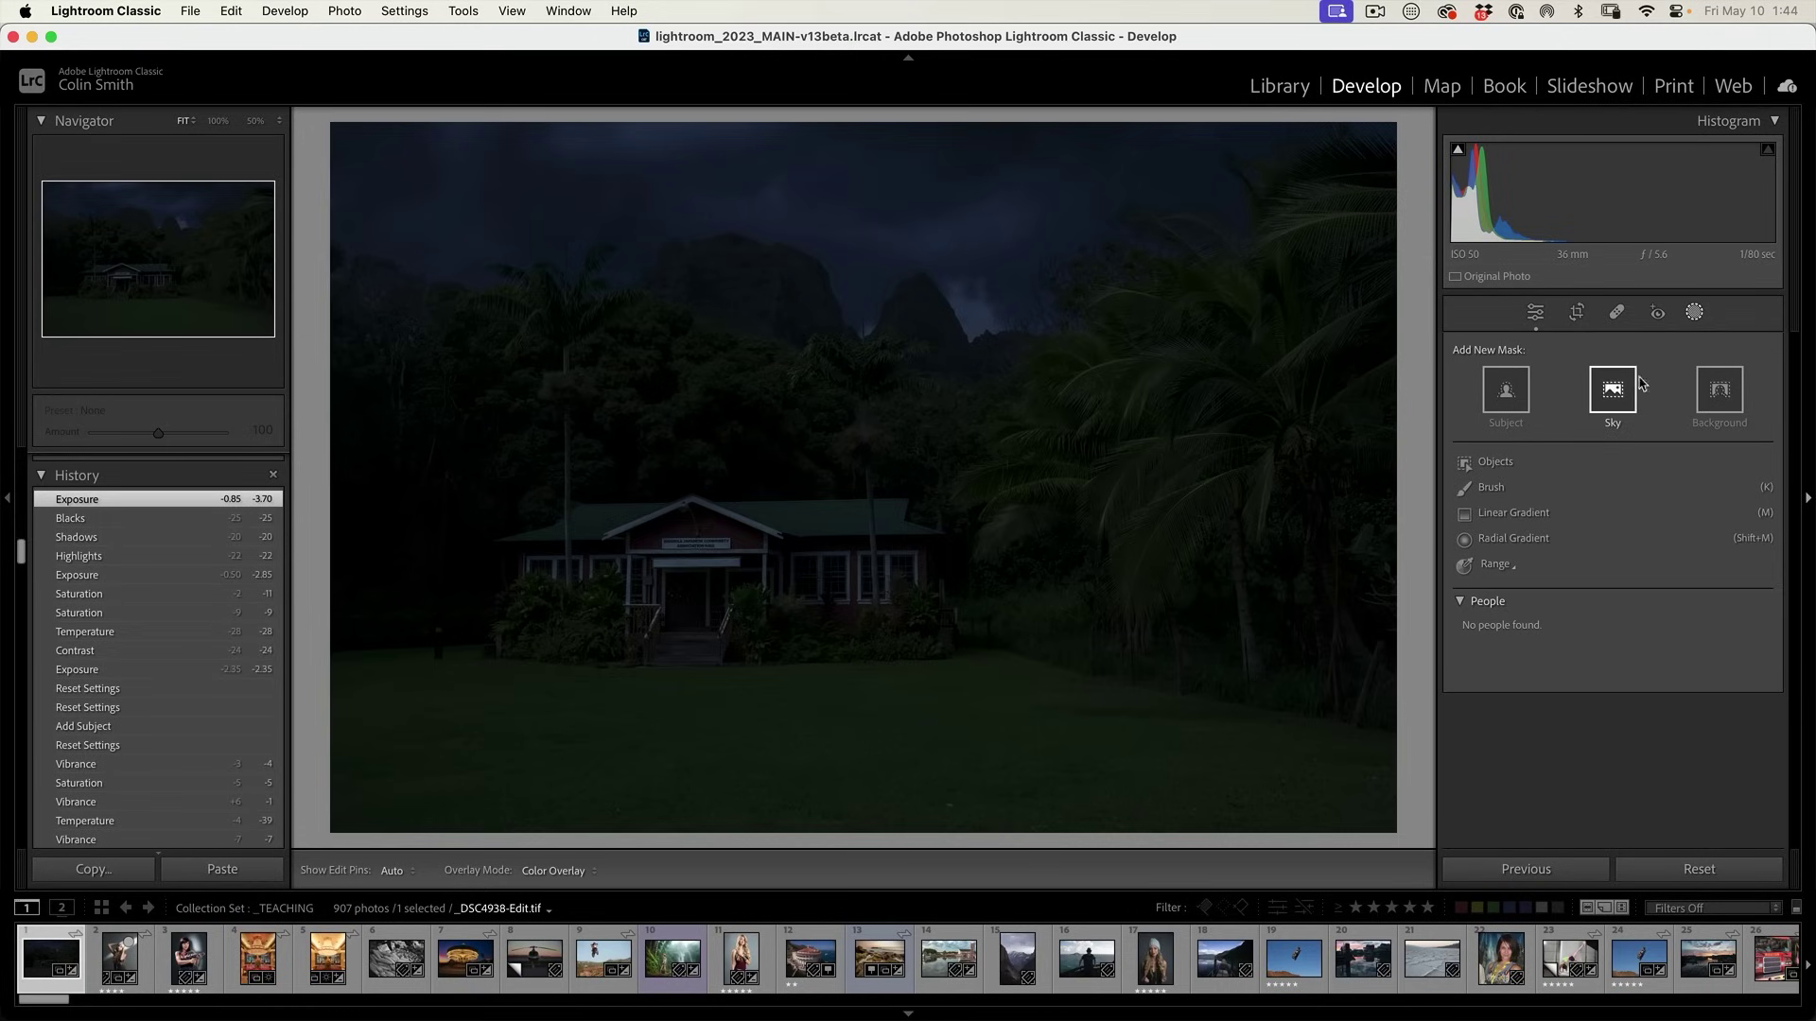
pyautogui.click(1629, 395)
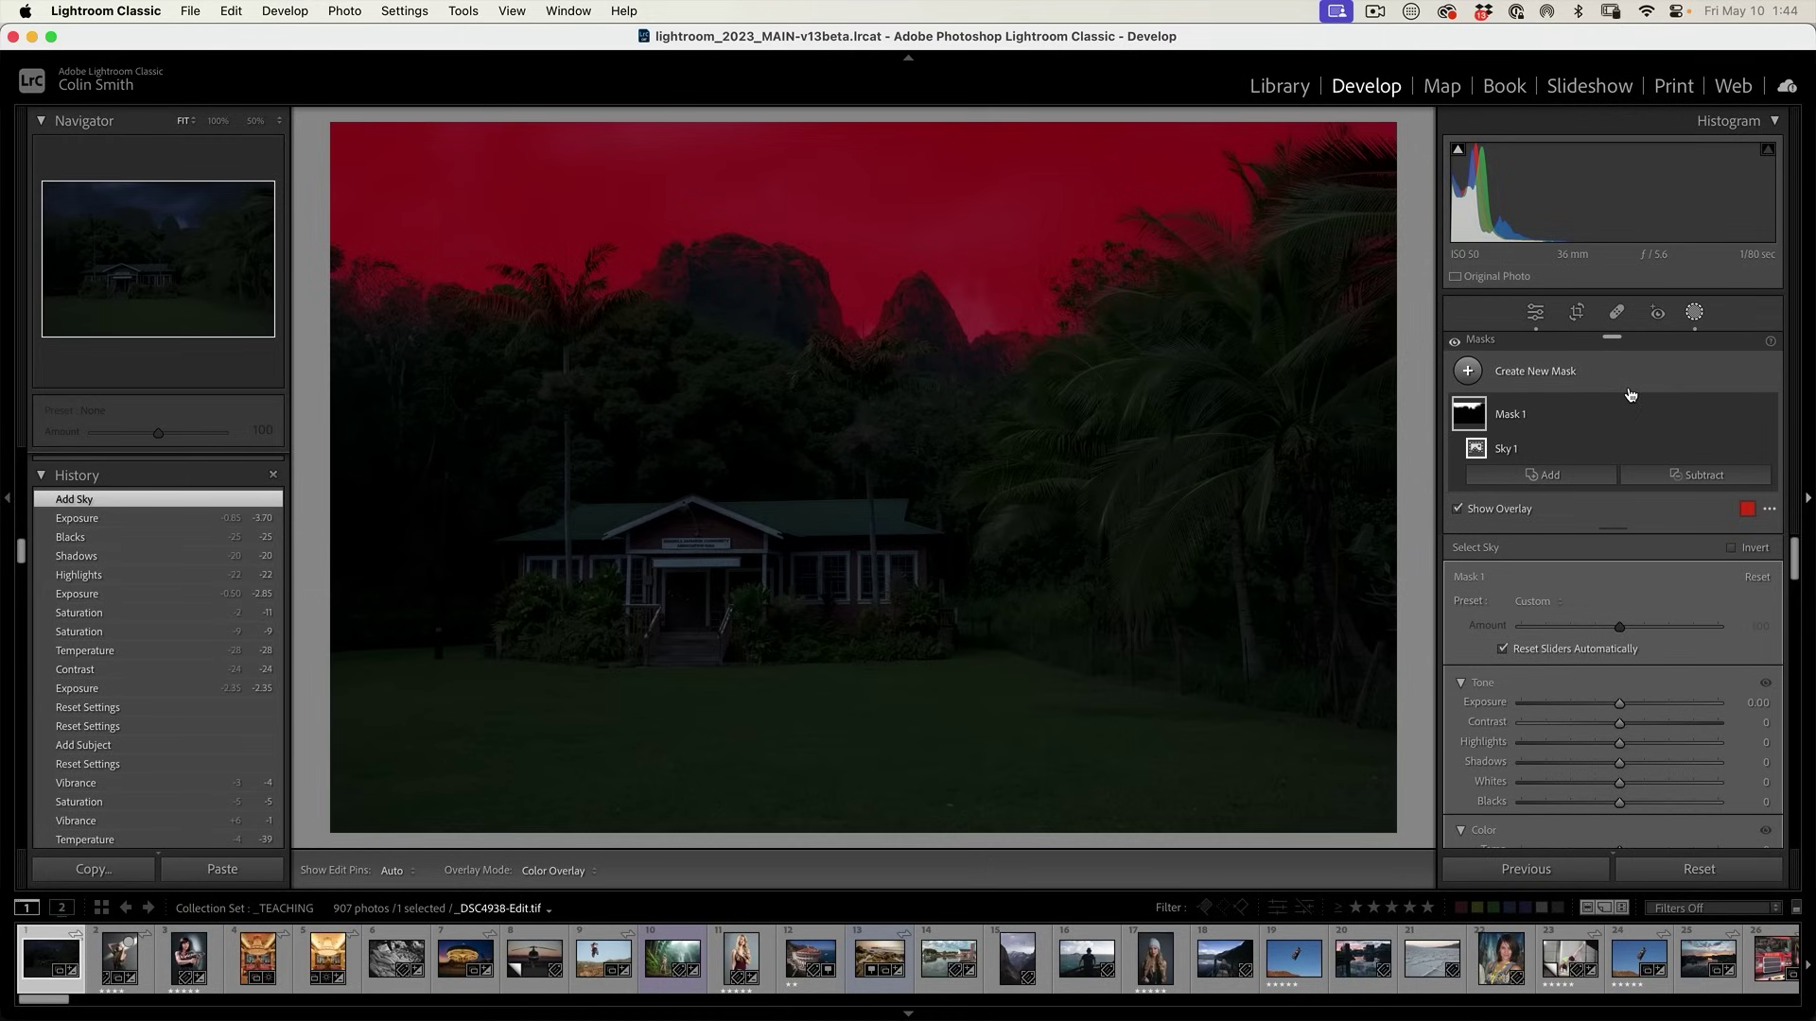
pyautogui.press('alt')
pyautogui.press('alt')
pyautogui.press('alt')
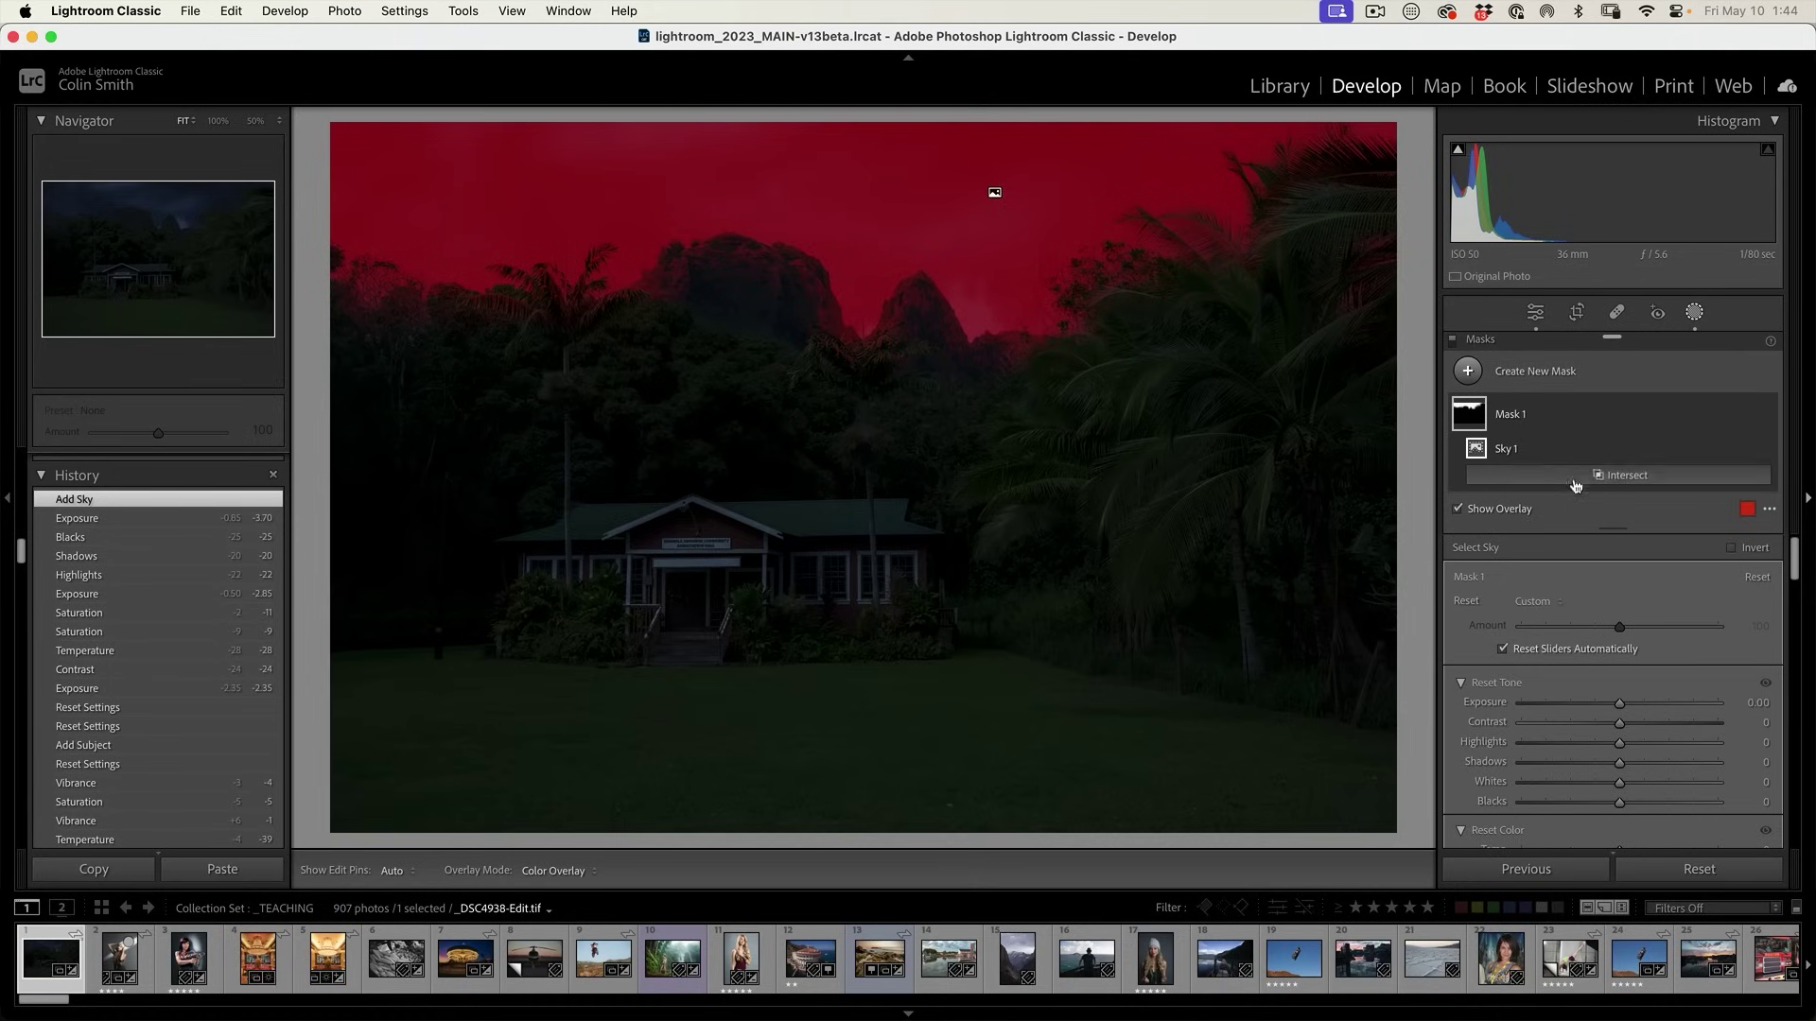
pyautogui.click(1627, 475)
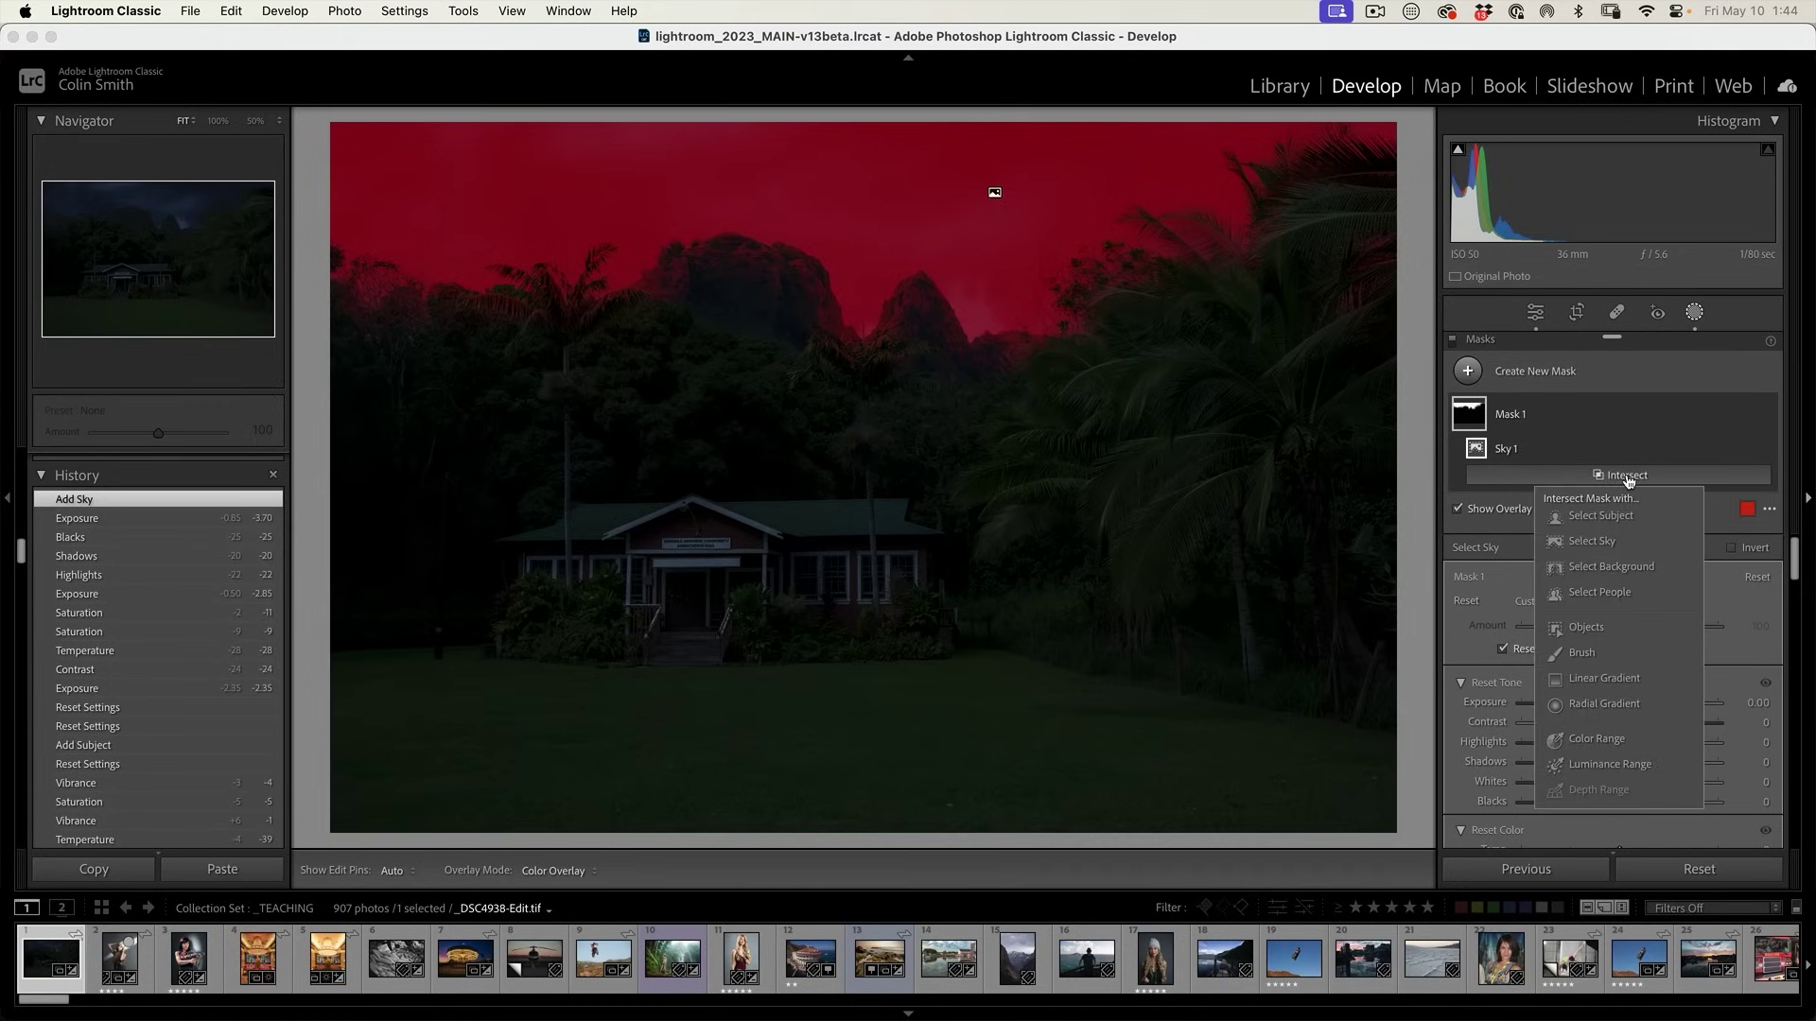
pyautogui.click(1591, 688)
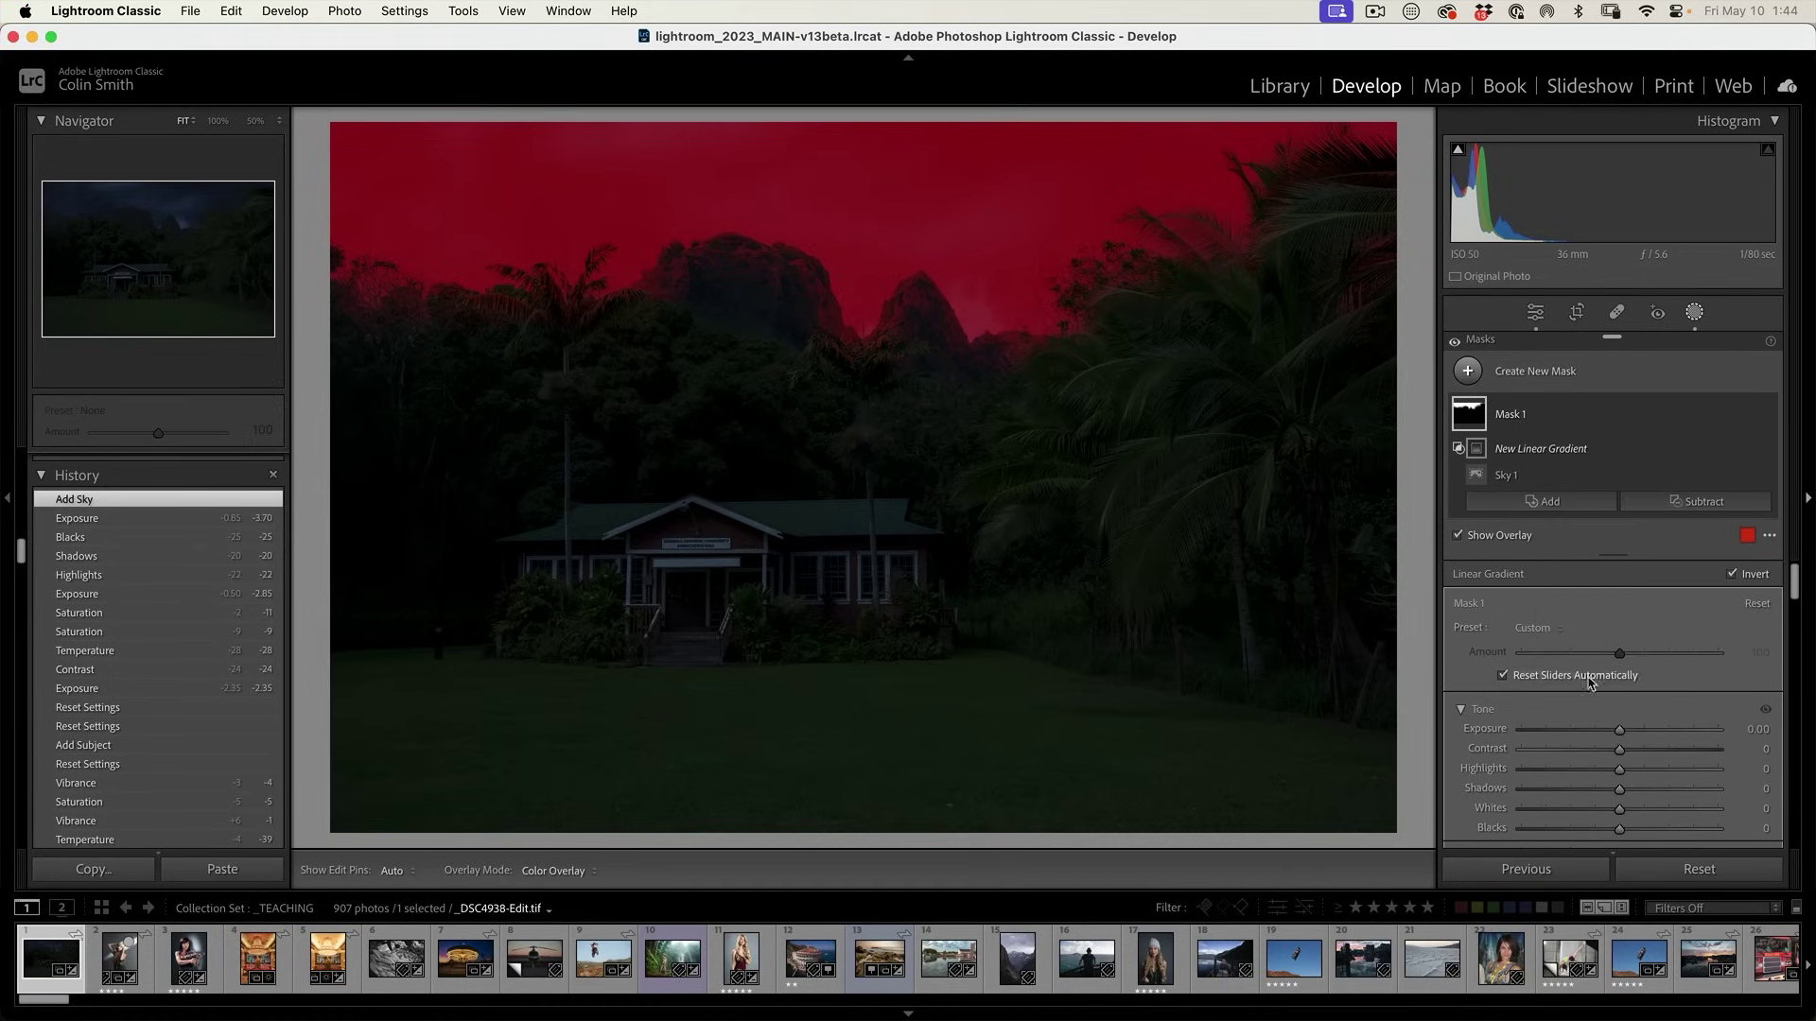
pyautogui.moveTo(1021, 129); pyautogui.dragTo(1020, 398)
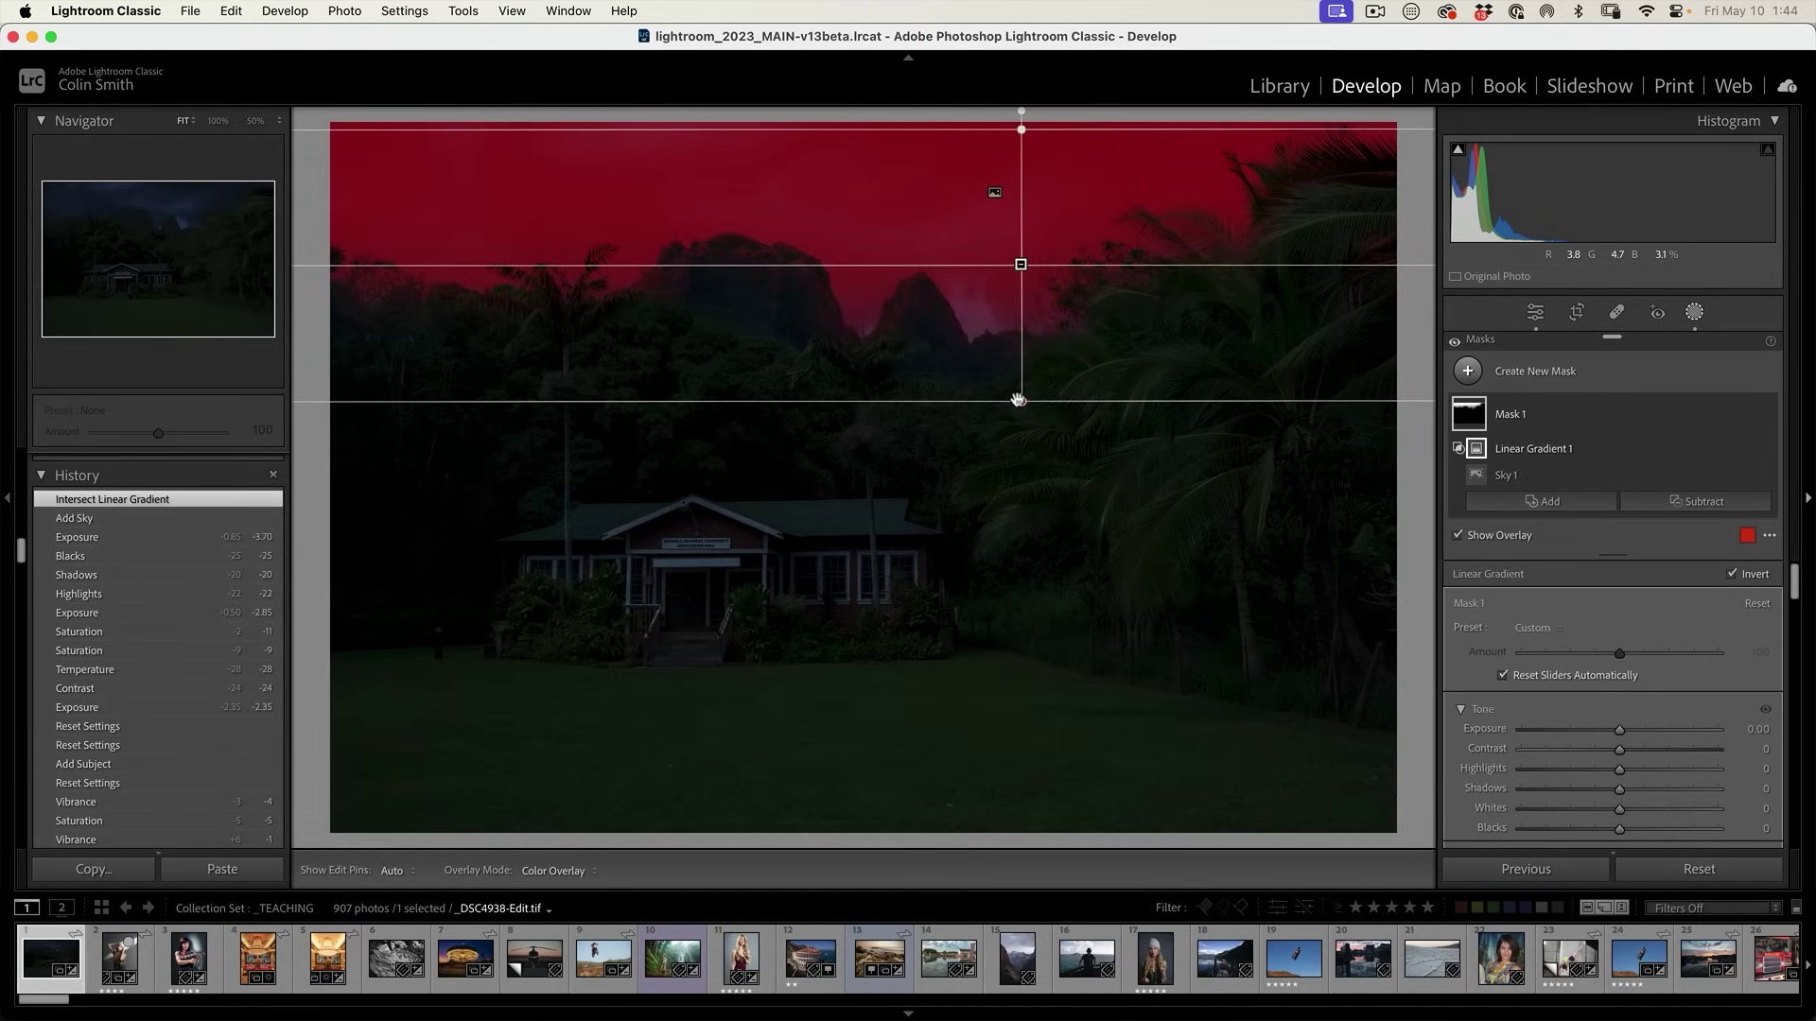
pyautogui.moveTo(1024, 264); pyautogui.dragTo(1013, 119)
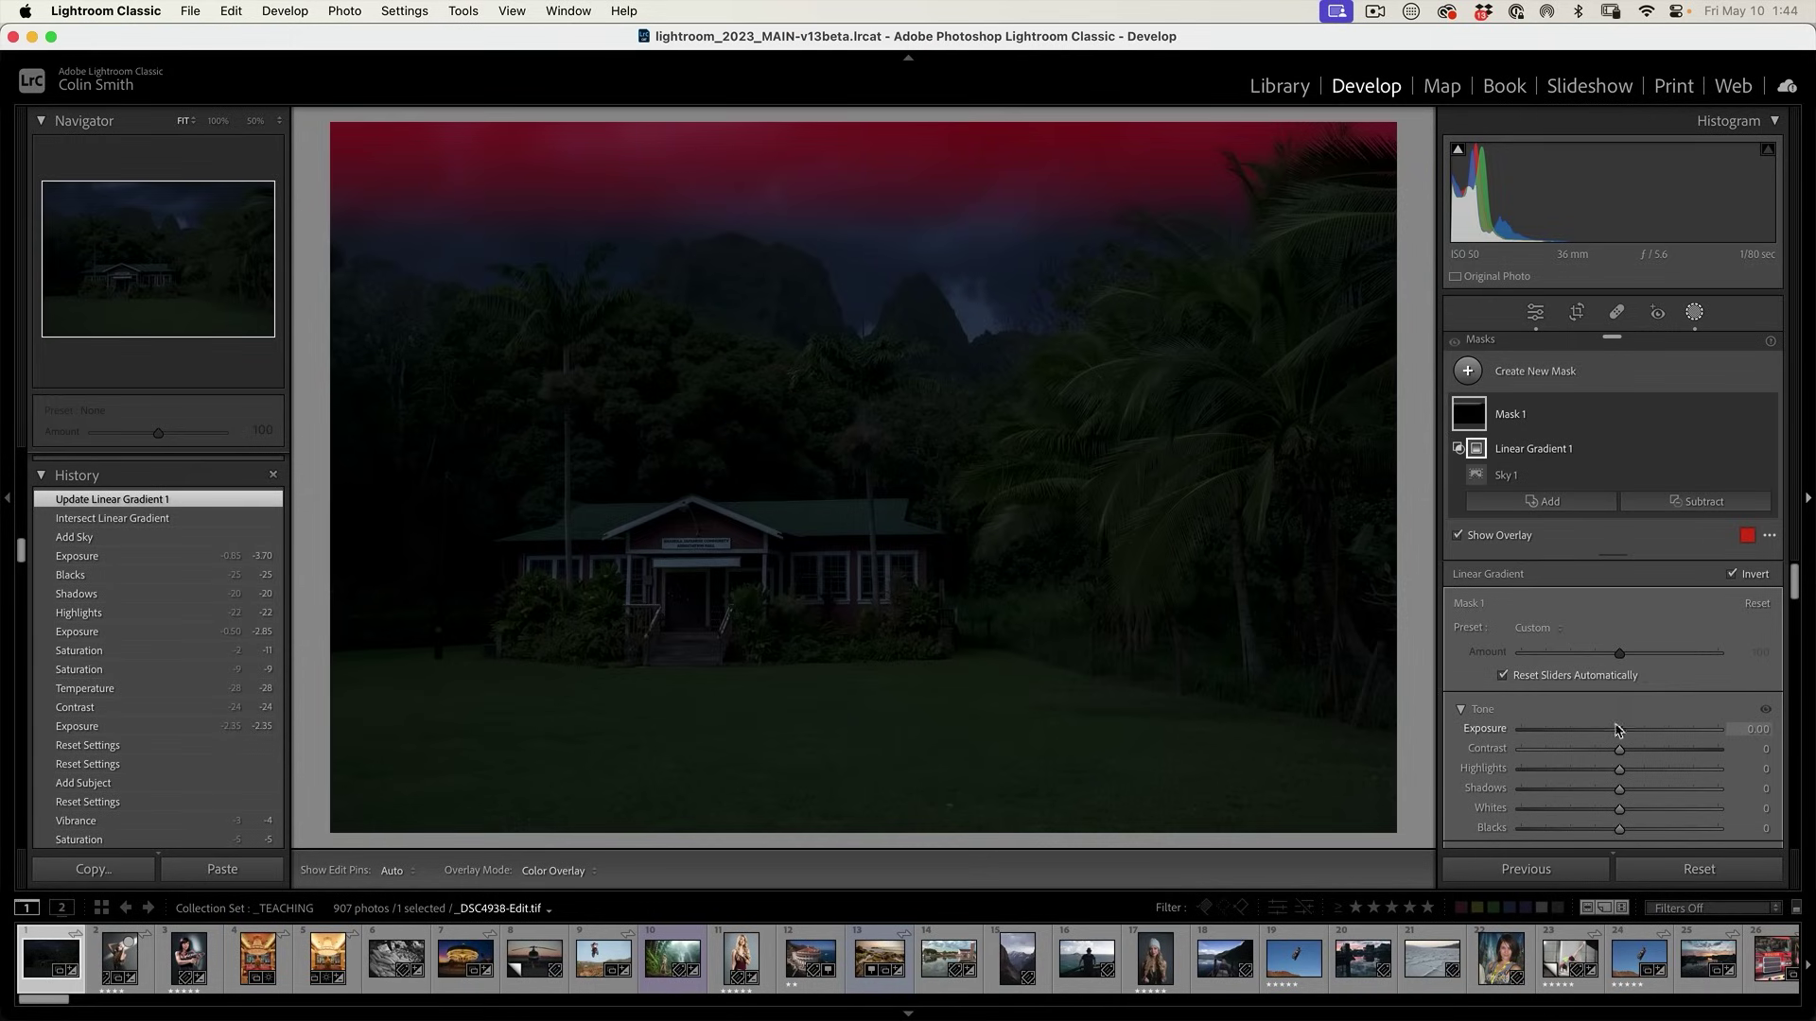
# Brighten the sky mask with Exposure 3.05, Highlights 34, Shadows 74 and Whites 74, and move its gradient slightly downward.
pyautogui.press('o')
pyautogui.moveTo(1620, 730); pyautogui.dragTo(1694, 726)
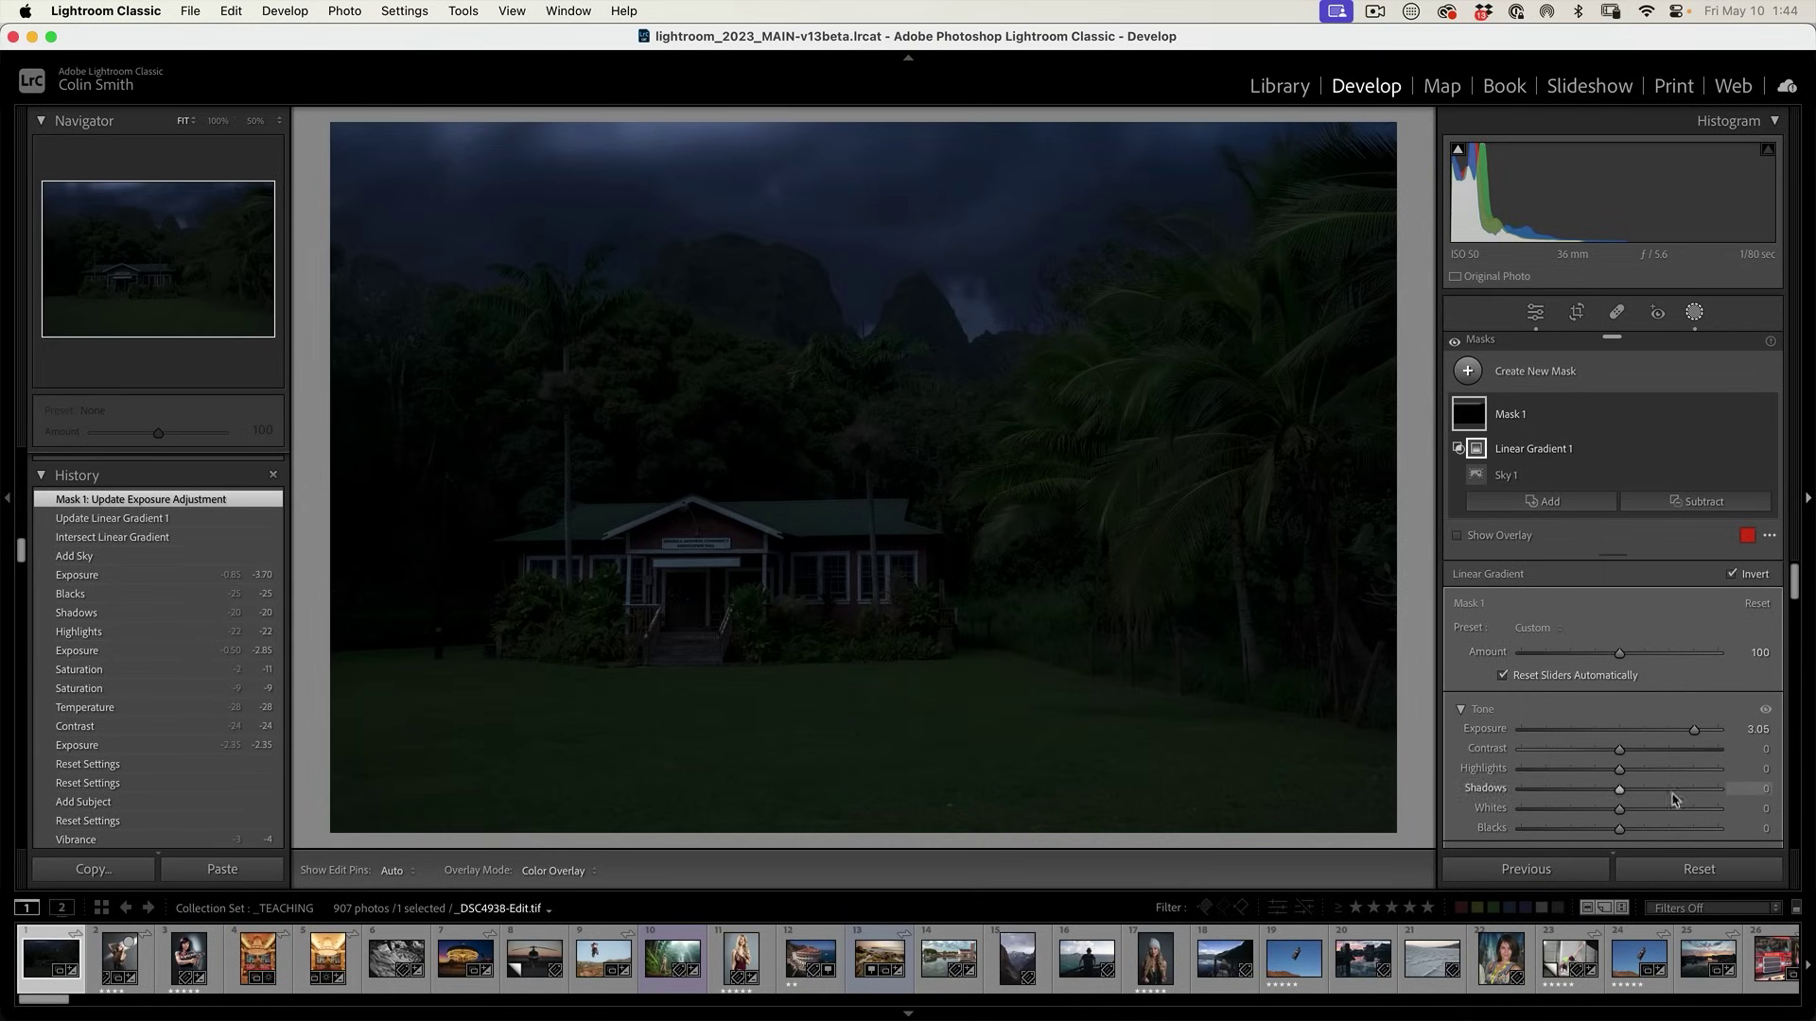
pyautogui.moveTo(1619, 808); pyautogui.dragTo(1693, 793)
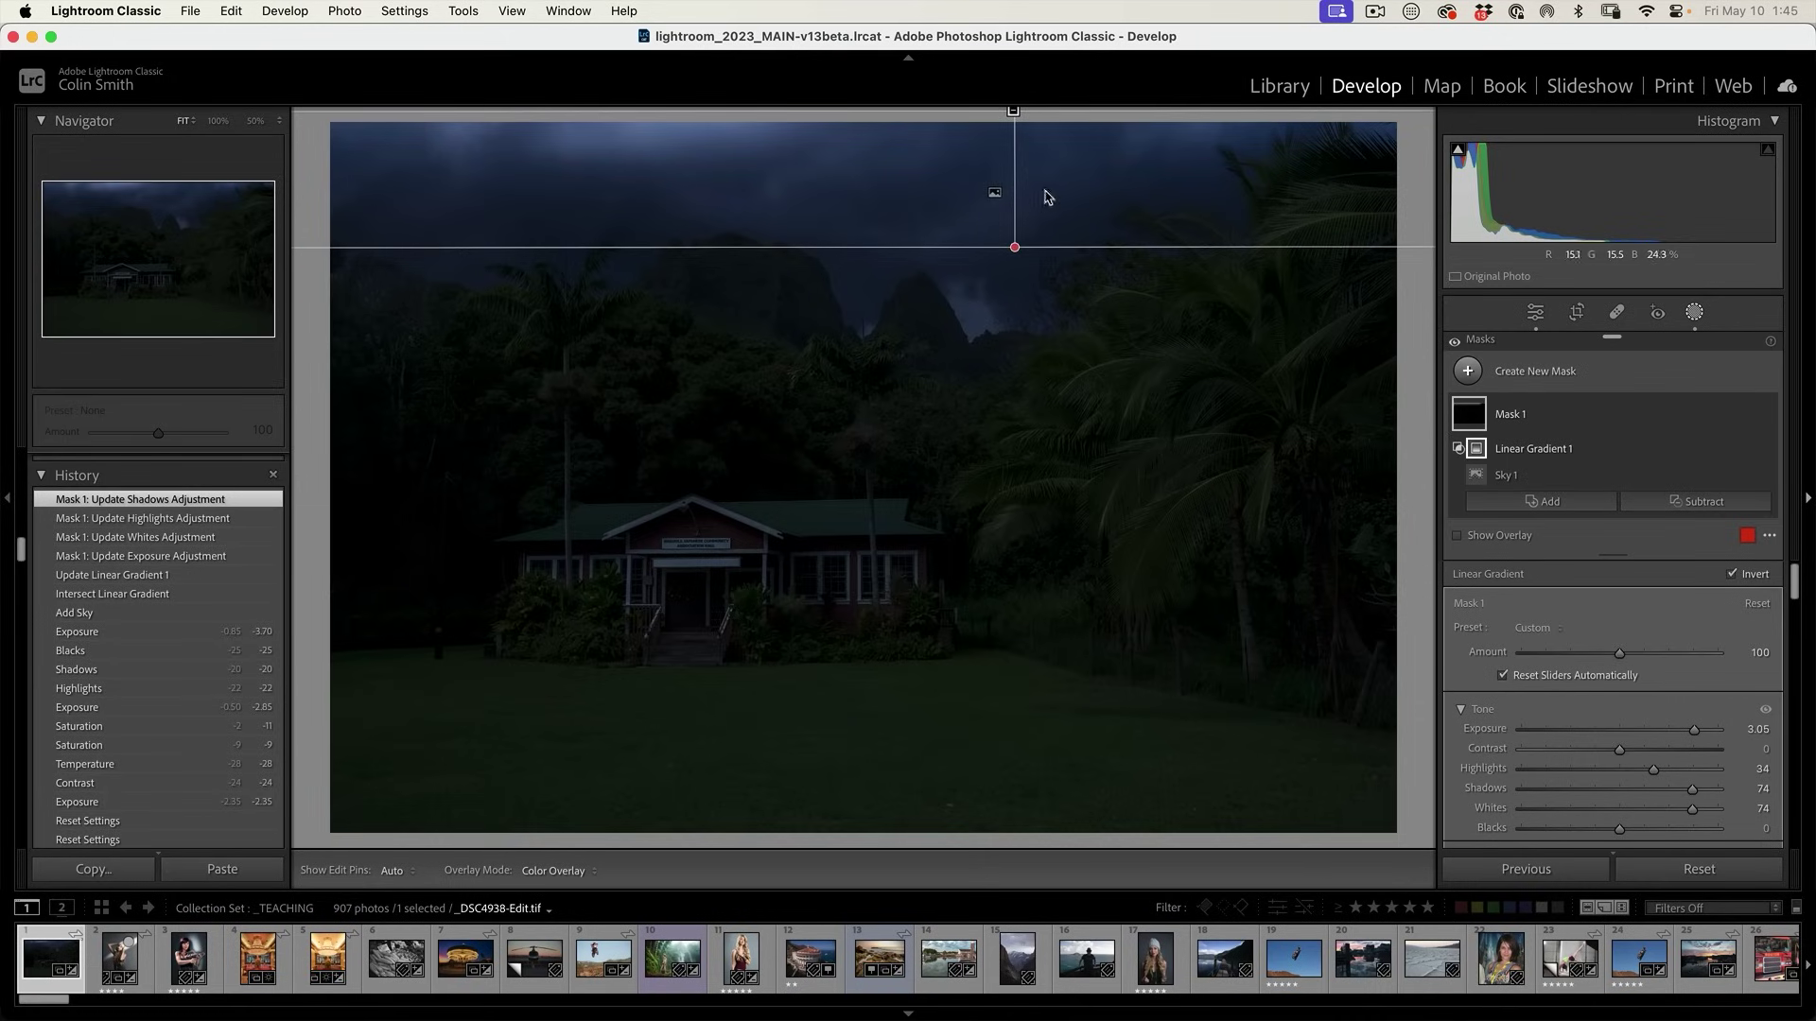
pyautogui.moveTo(1014, 119)
pyautogui.mouseDown()
pyautogui.moveTo(1012, 151)
pyautogui.moveTo(1013, 132)
pyautogui.mouseUp()
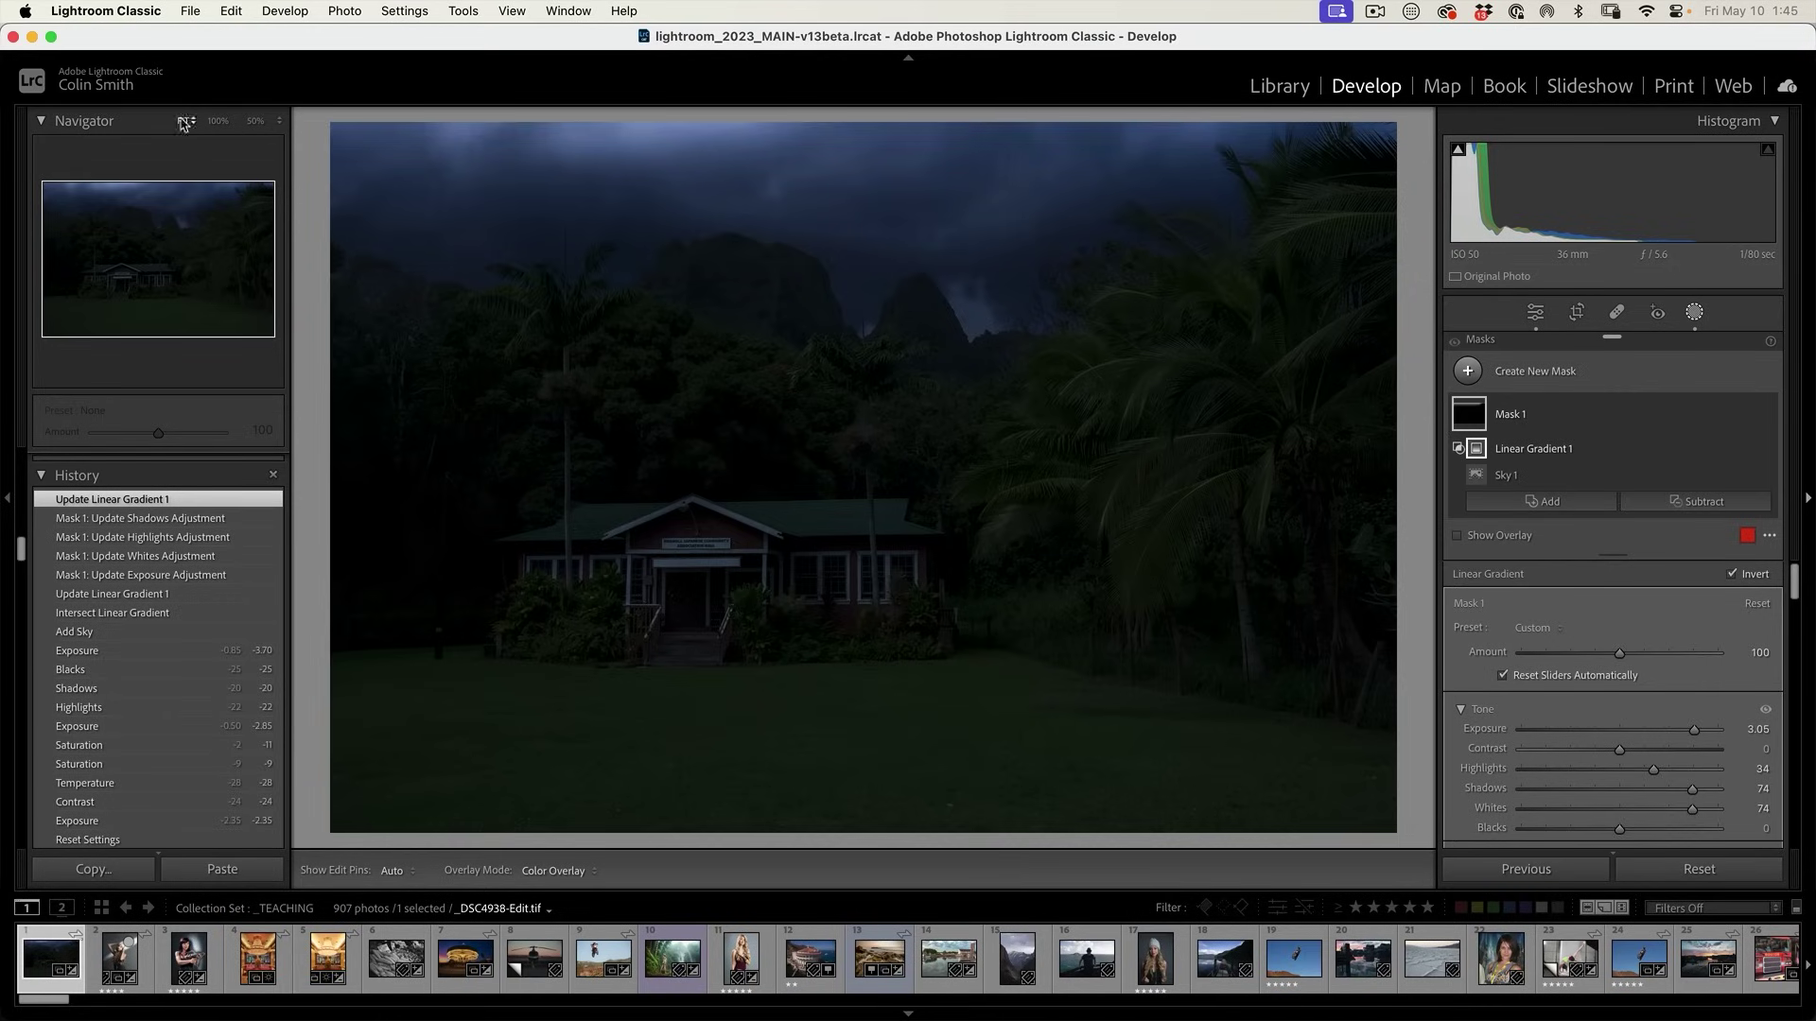
# Add a new radial gradient mask as an oval centred over the hall's gable and sign.
pyautogui.click(254, 120)
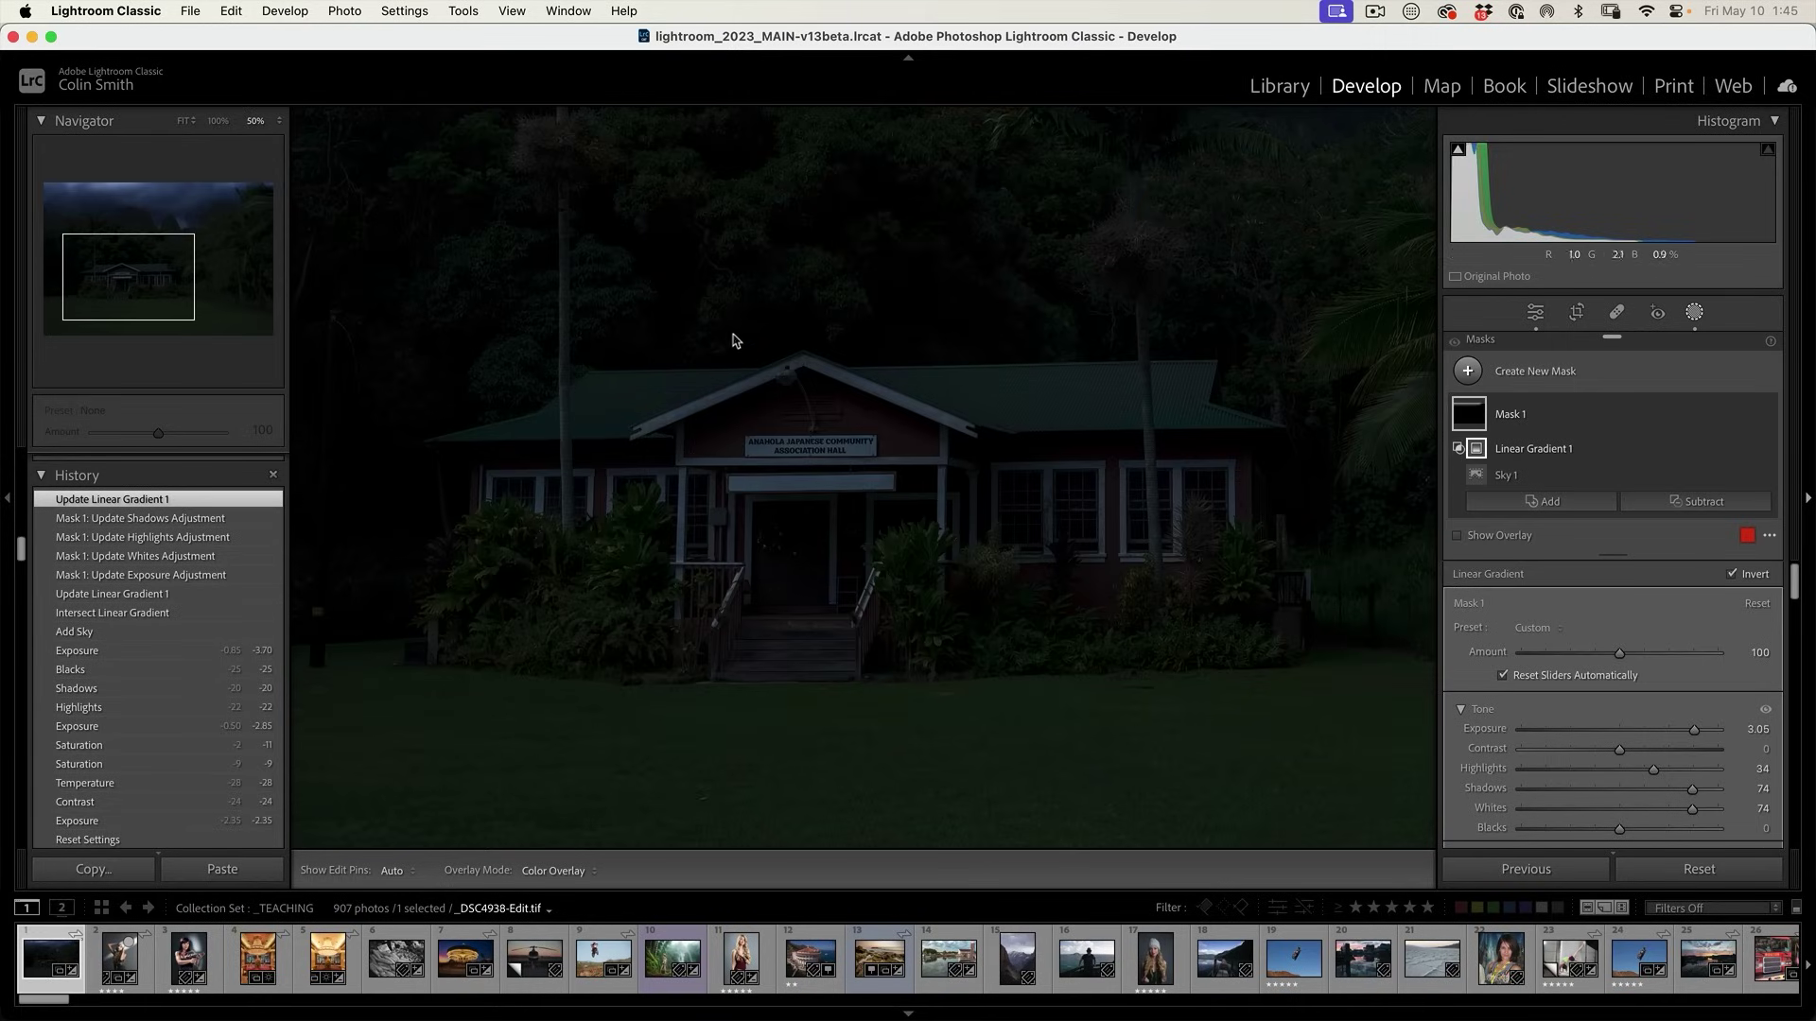
pyautogui.click(218, 121)
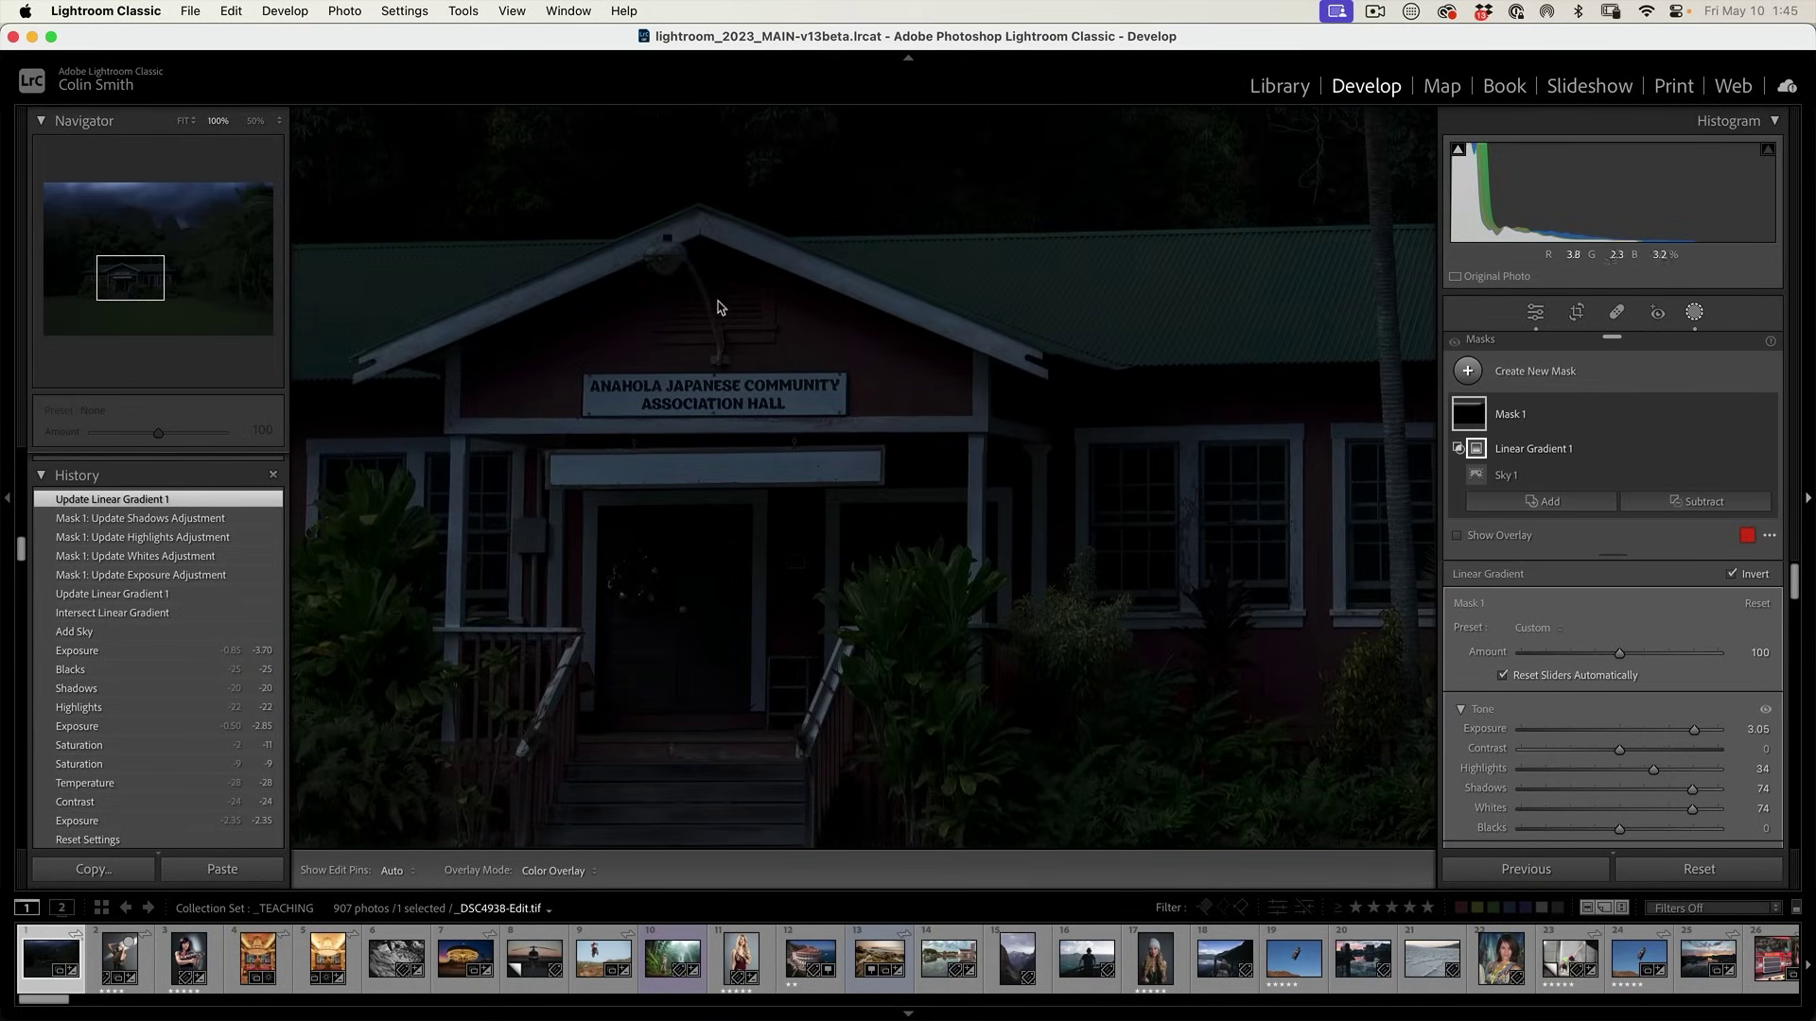
pyautogui.moveTo(719, 281); pyautogui.dragTo(851, 316)
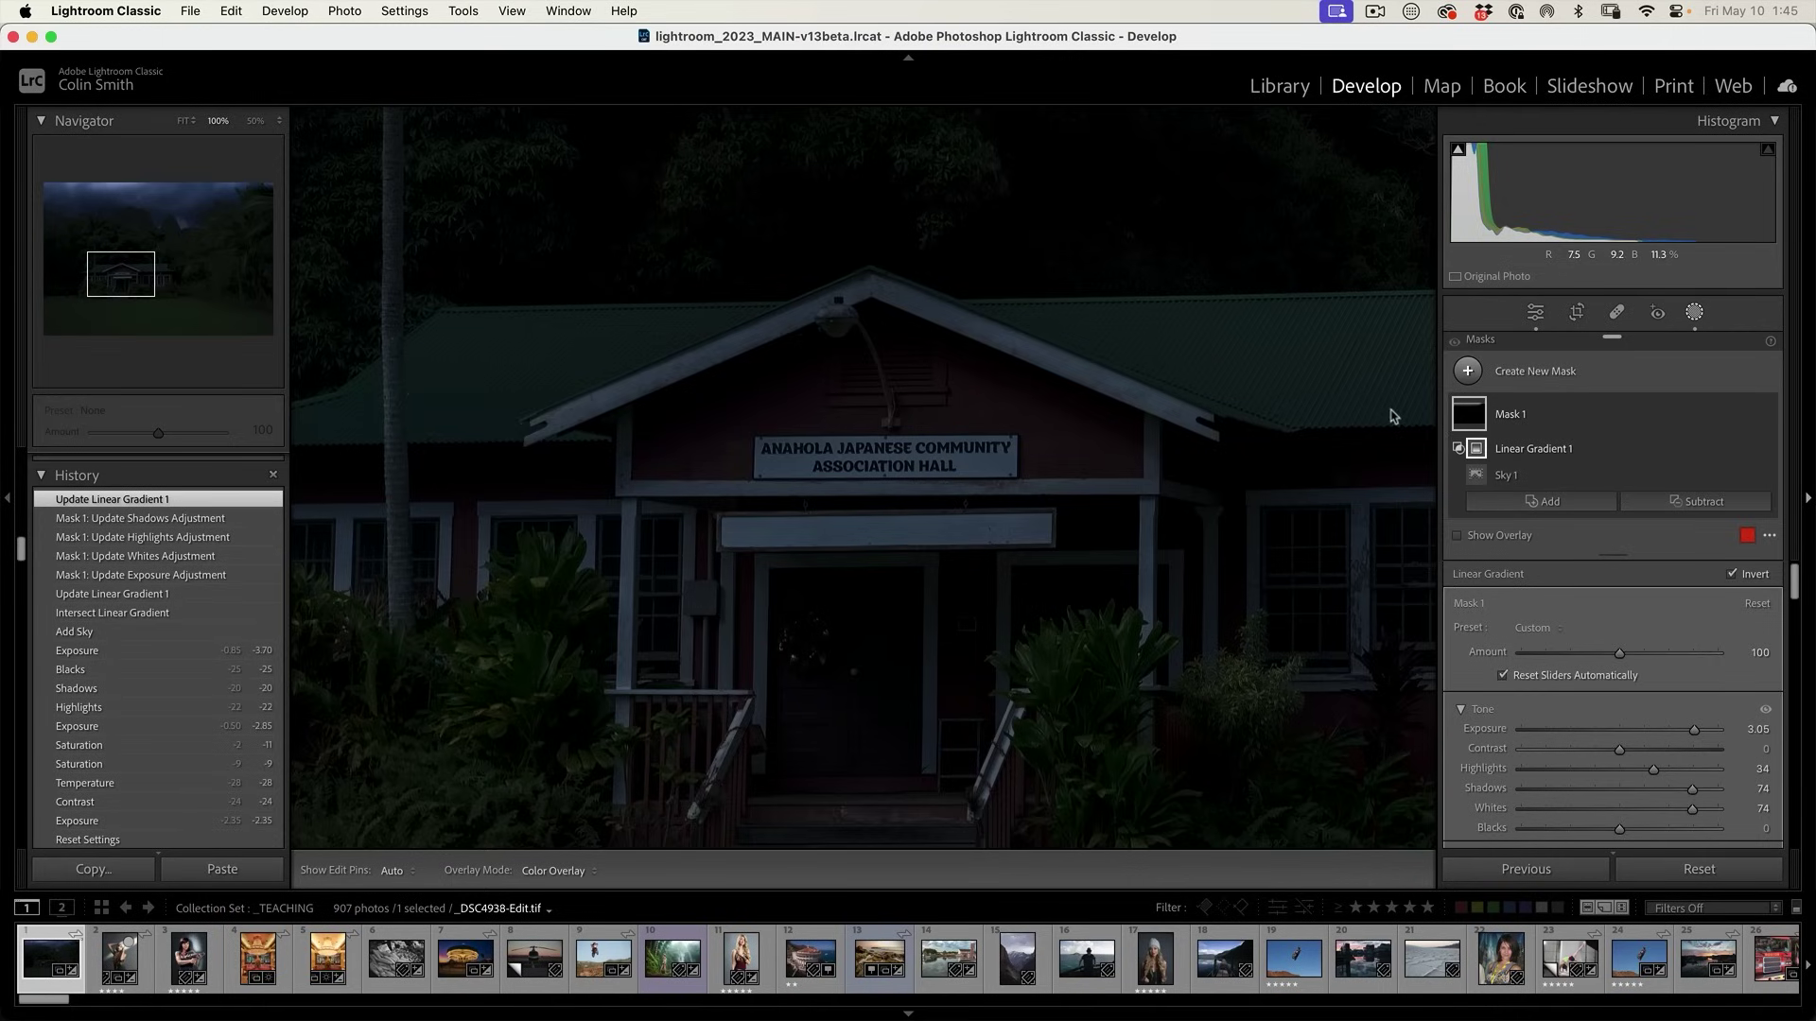
pyautogui.click(1482, 373)
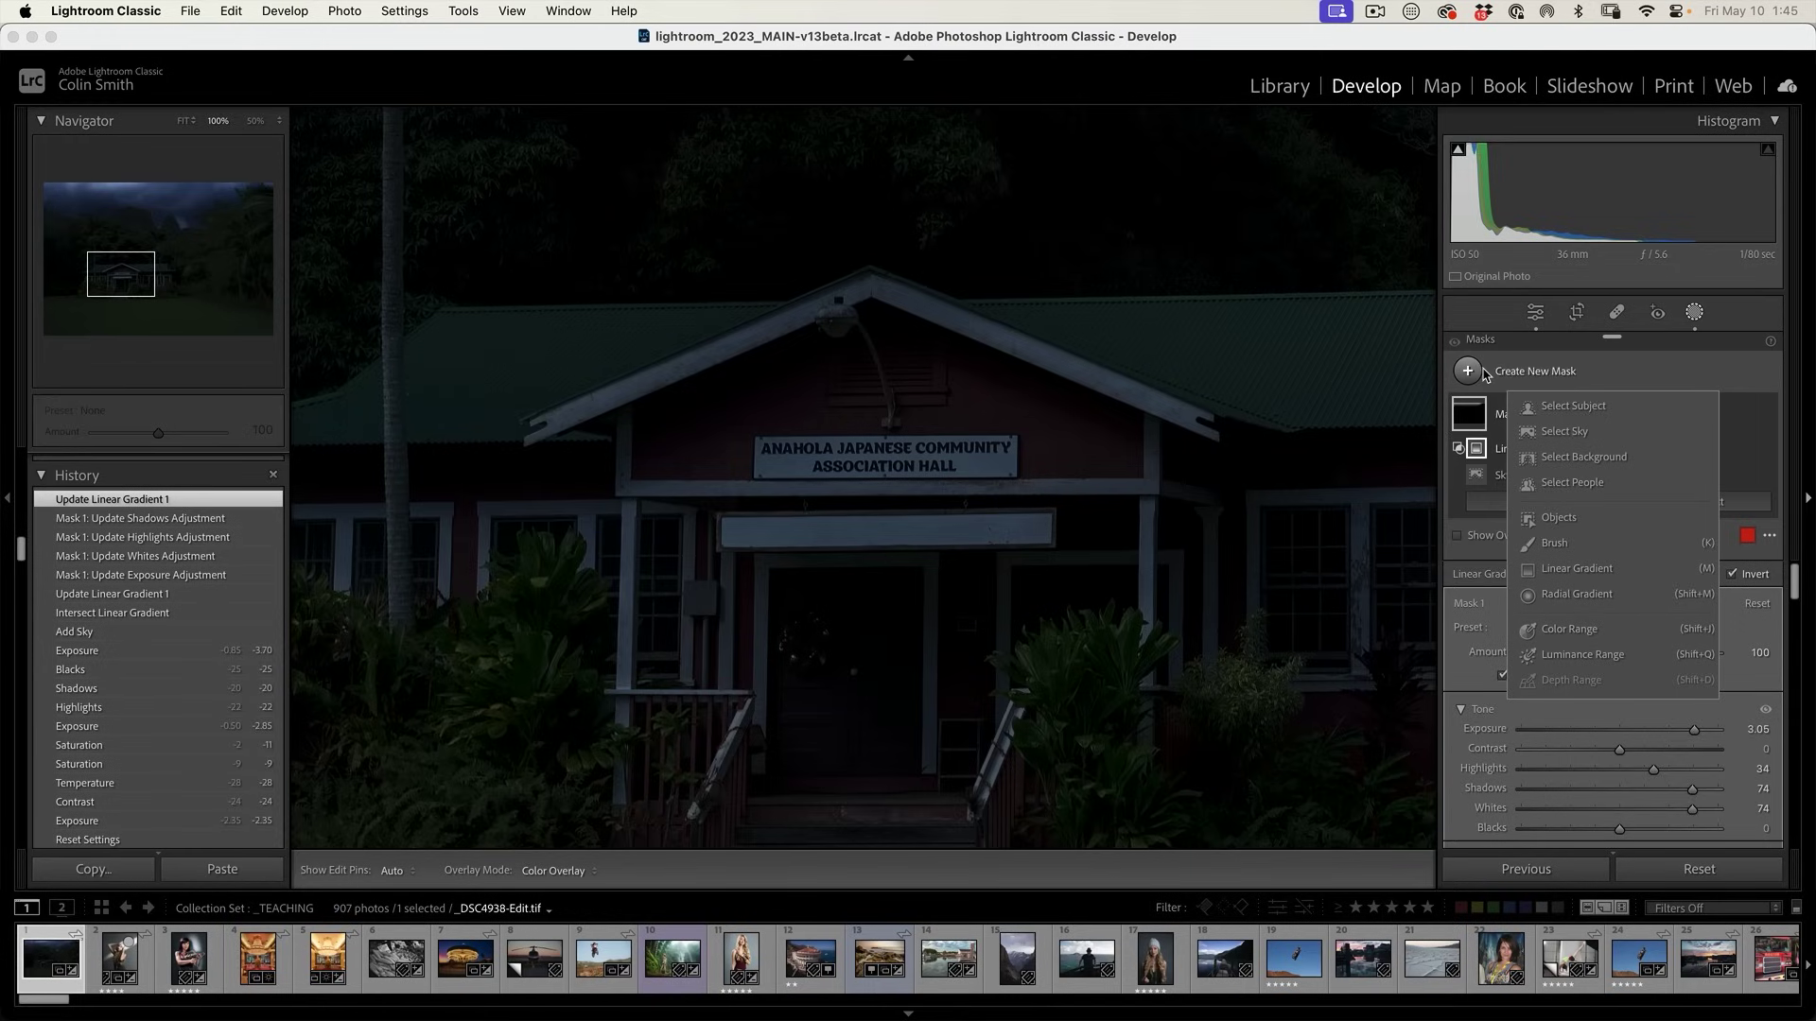
pyautogui.click(1567, 601)
pyautogui.moveTo(762, 337); pyautogui.dragTo(987, 514)
pyautogui.moveTo(763, 338); pyautogui.dragTo(838, 436)
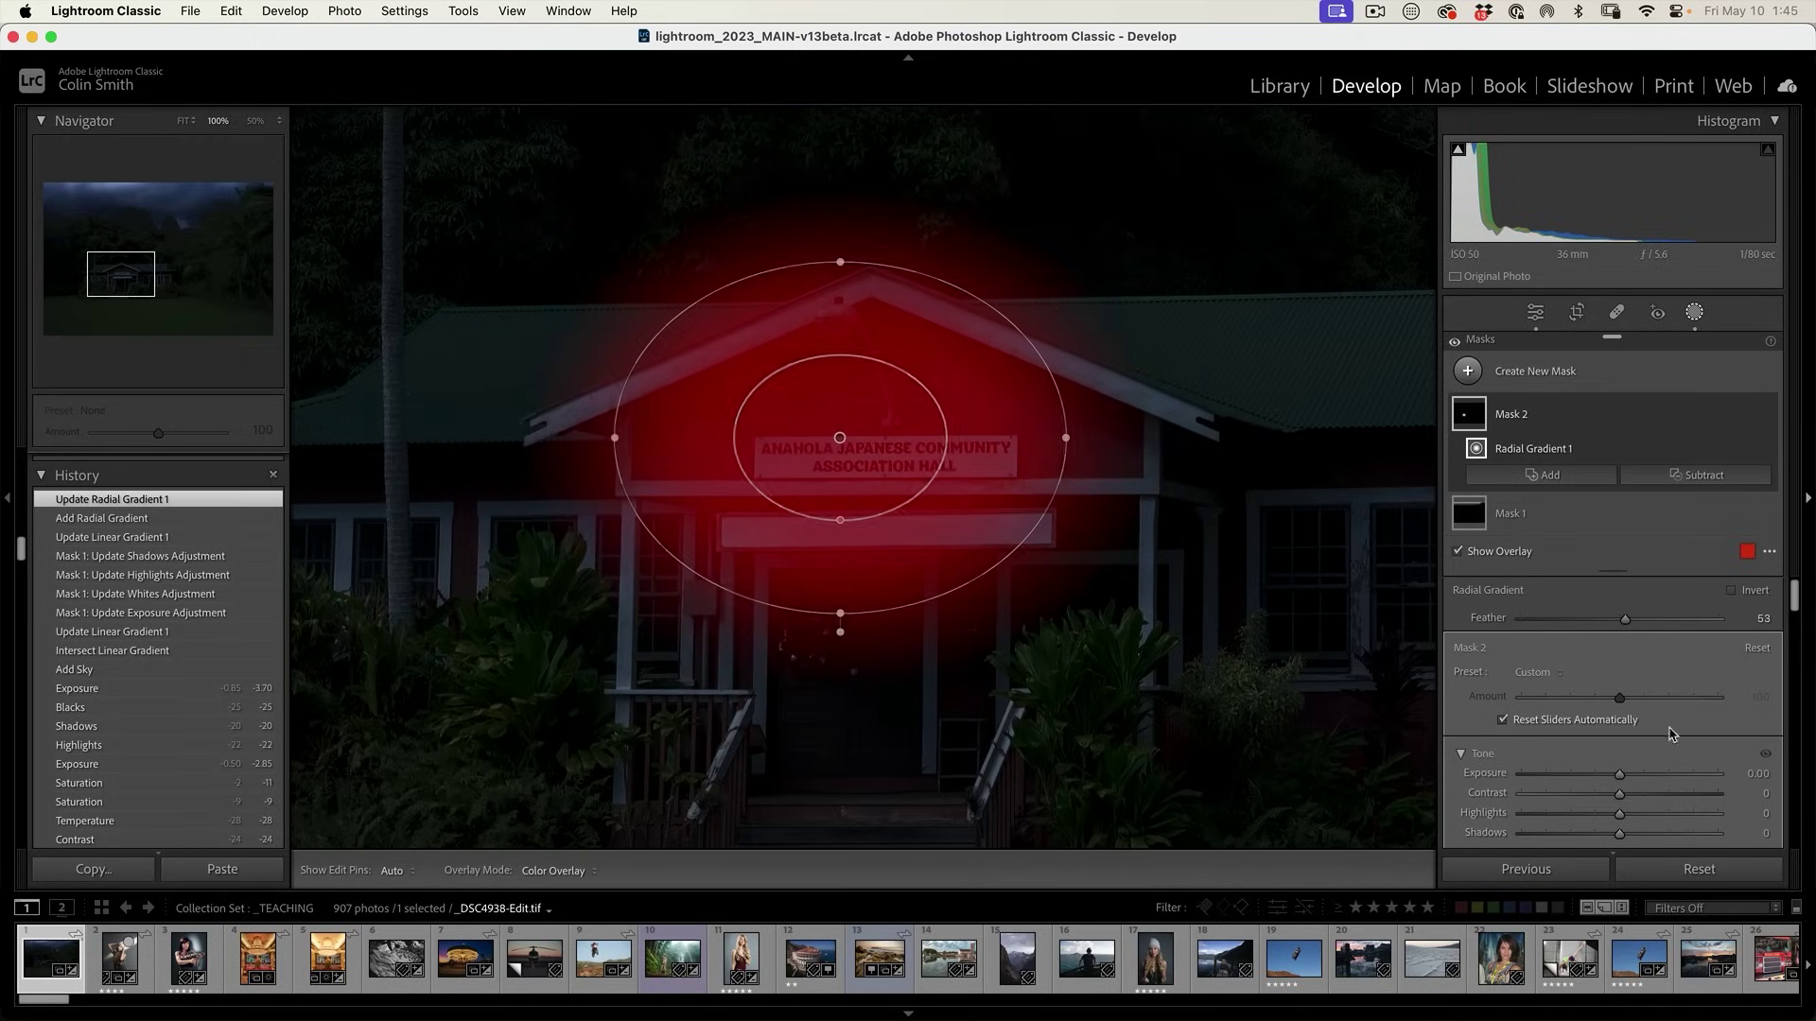
# Give the radial mask a warm lamp glow with Exposure 2.36 and Temp 71.
pyautogui.moveTo(1620, 776); pyautogui.dragTo(1678, 775)
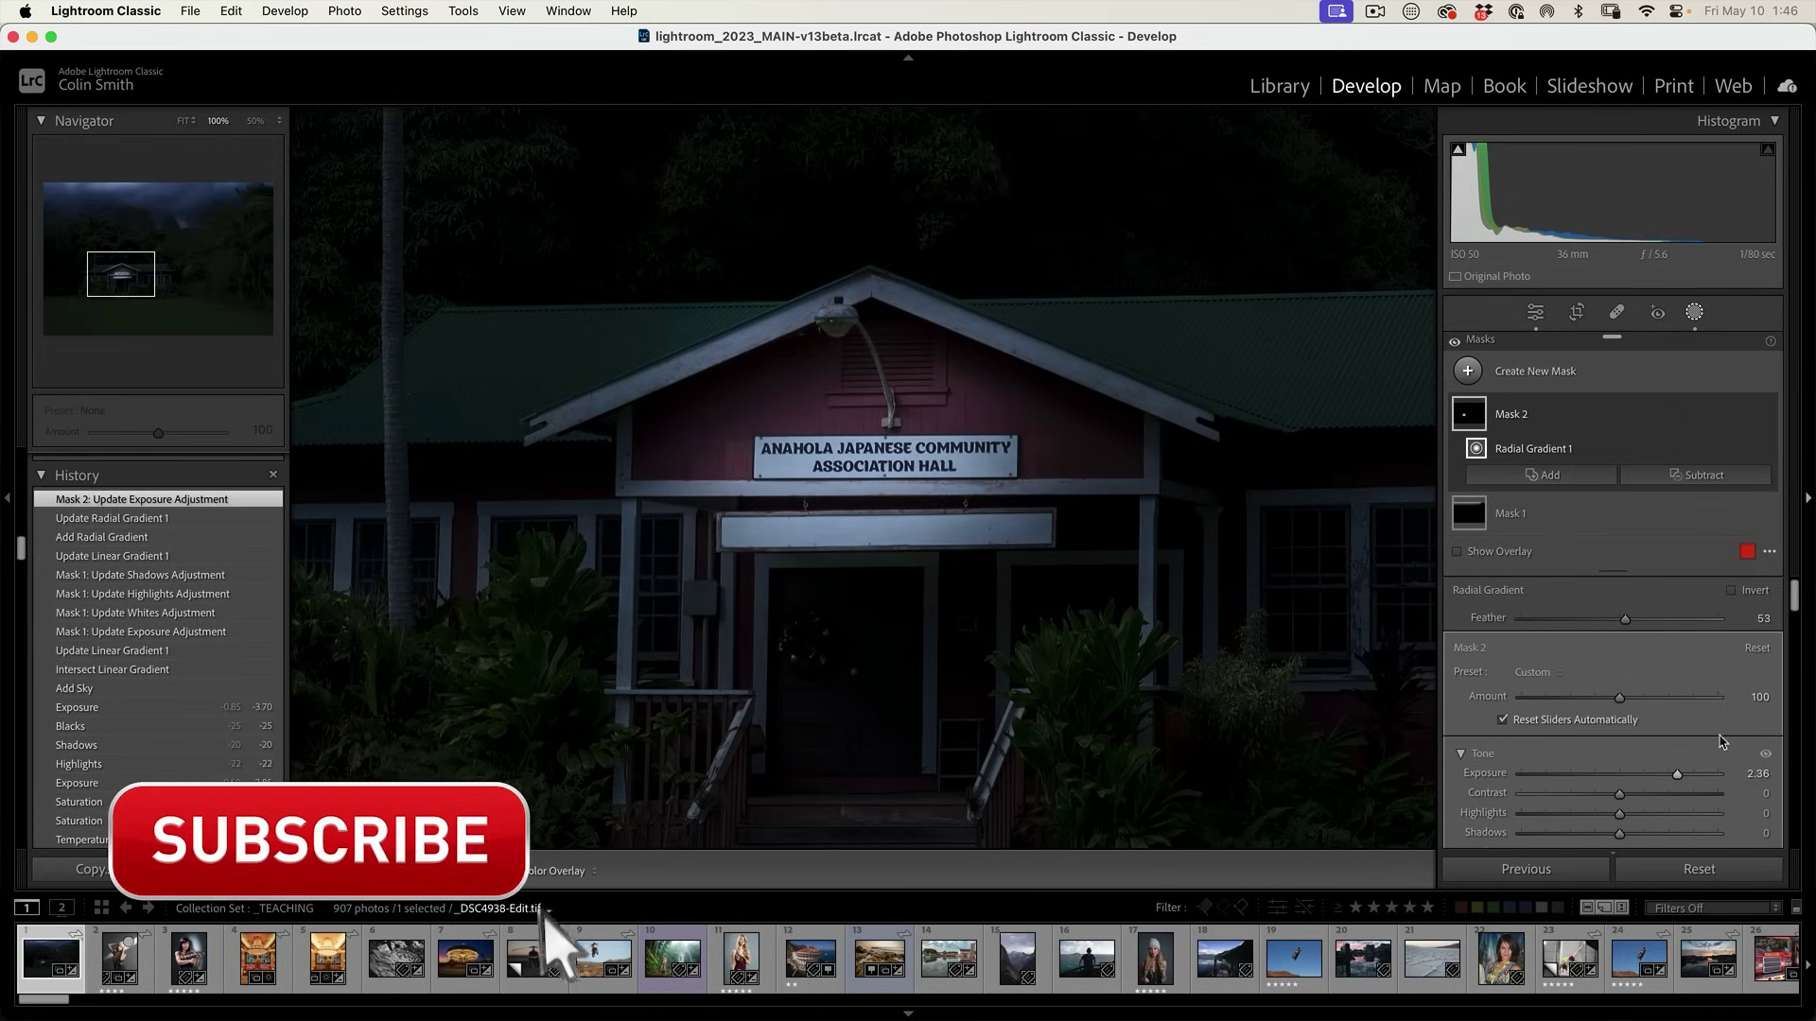
pyautogui.scroll(-3, 1797, 613)
pyautogui.moveTo(1619, 680); pyautogui.dragTo(1681, 685)
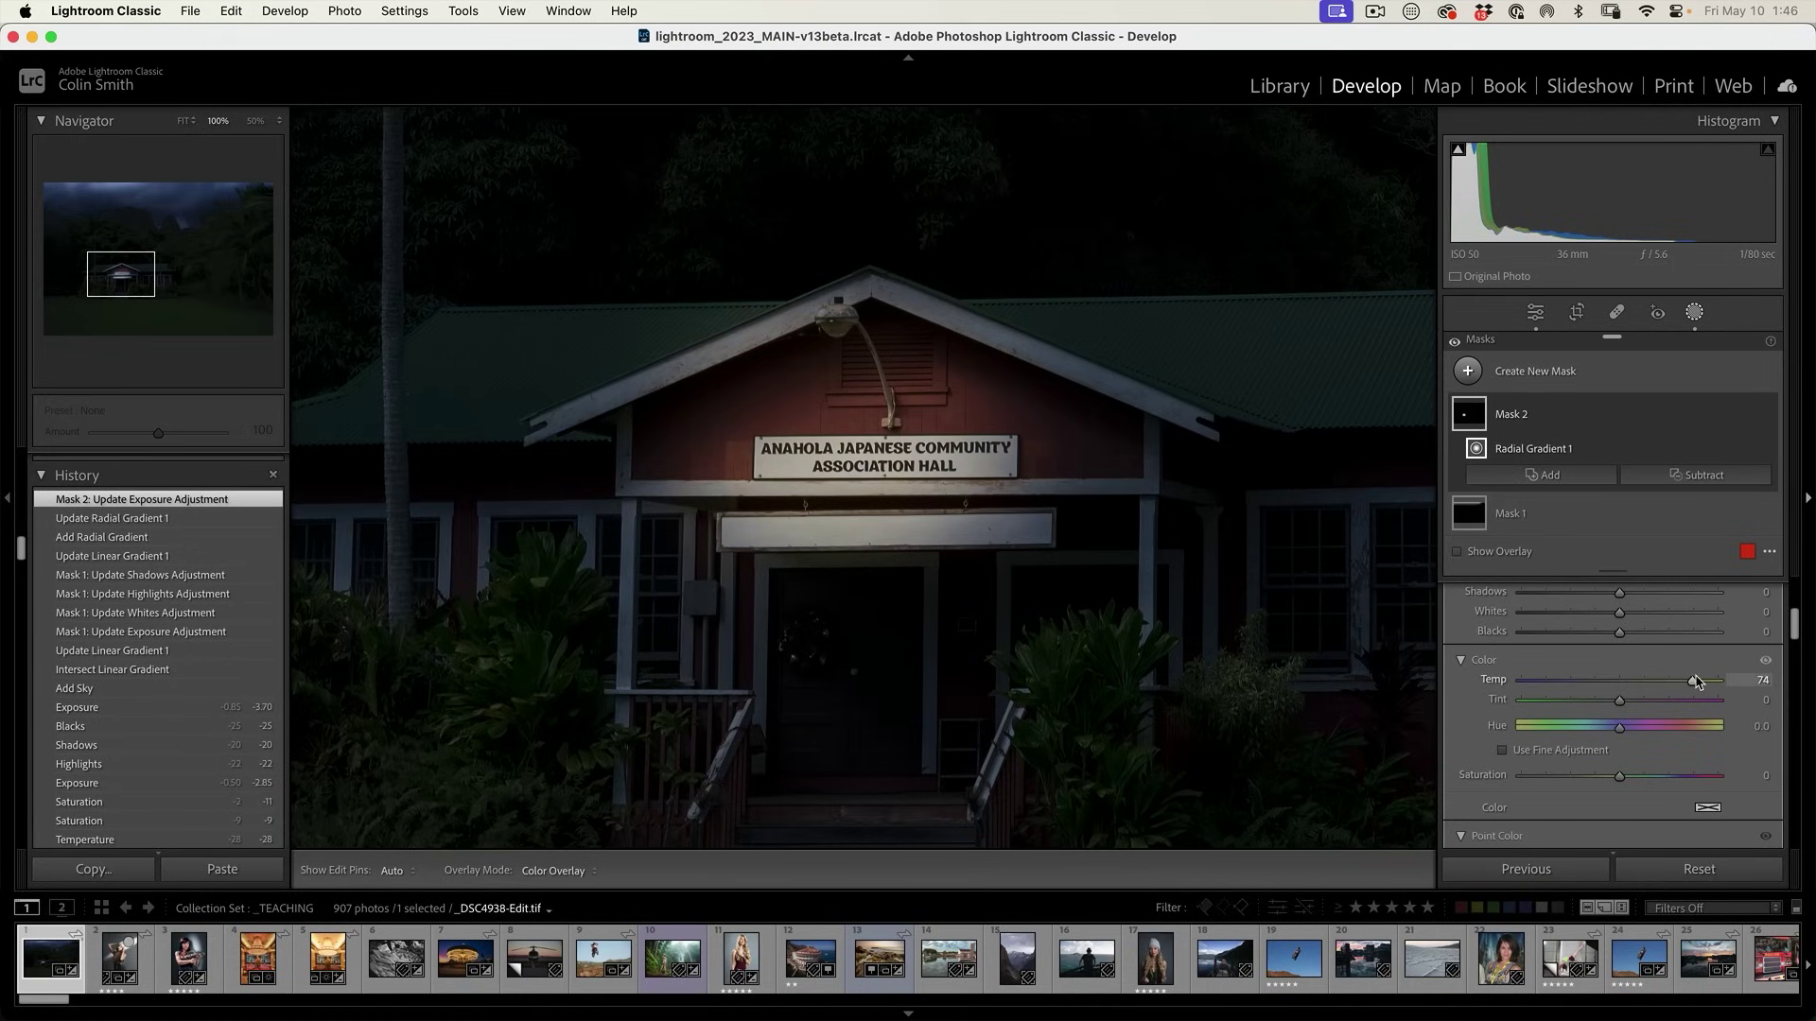
pyautogui.moveTo(1693, 682); pyautogui.dragTo(1691, 682)
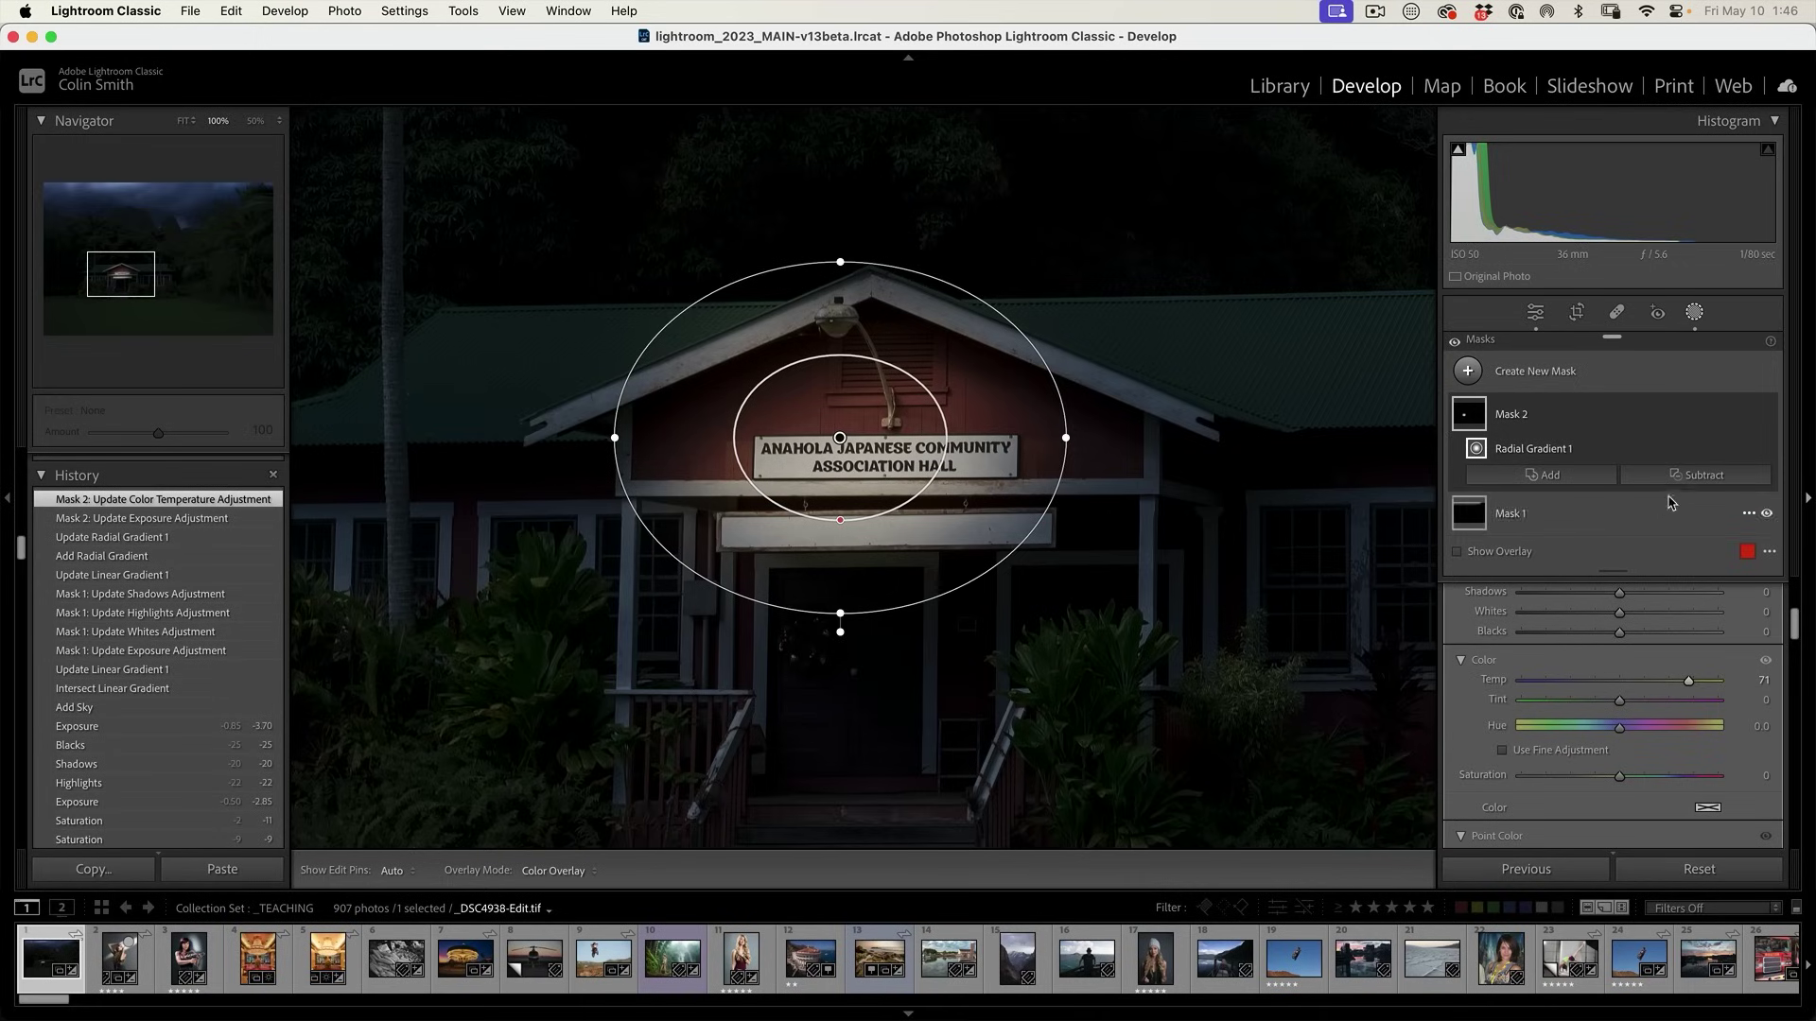
# Subtract from the radial mask with a size 7 brush, painting away the glow above and beyond the gable roofline.
pyautogui.click(1696, 476)
pyautogui.click(1698, 497)
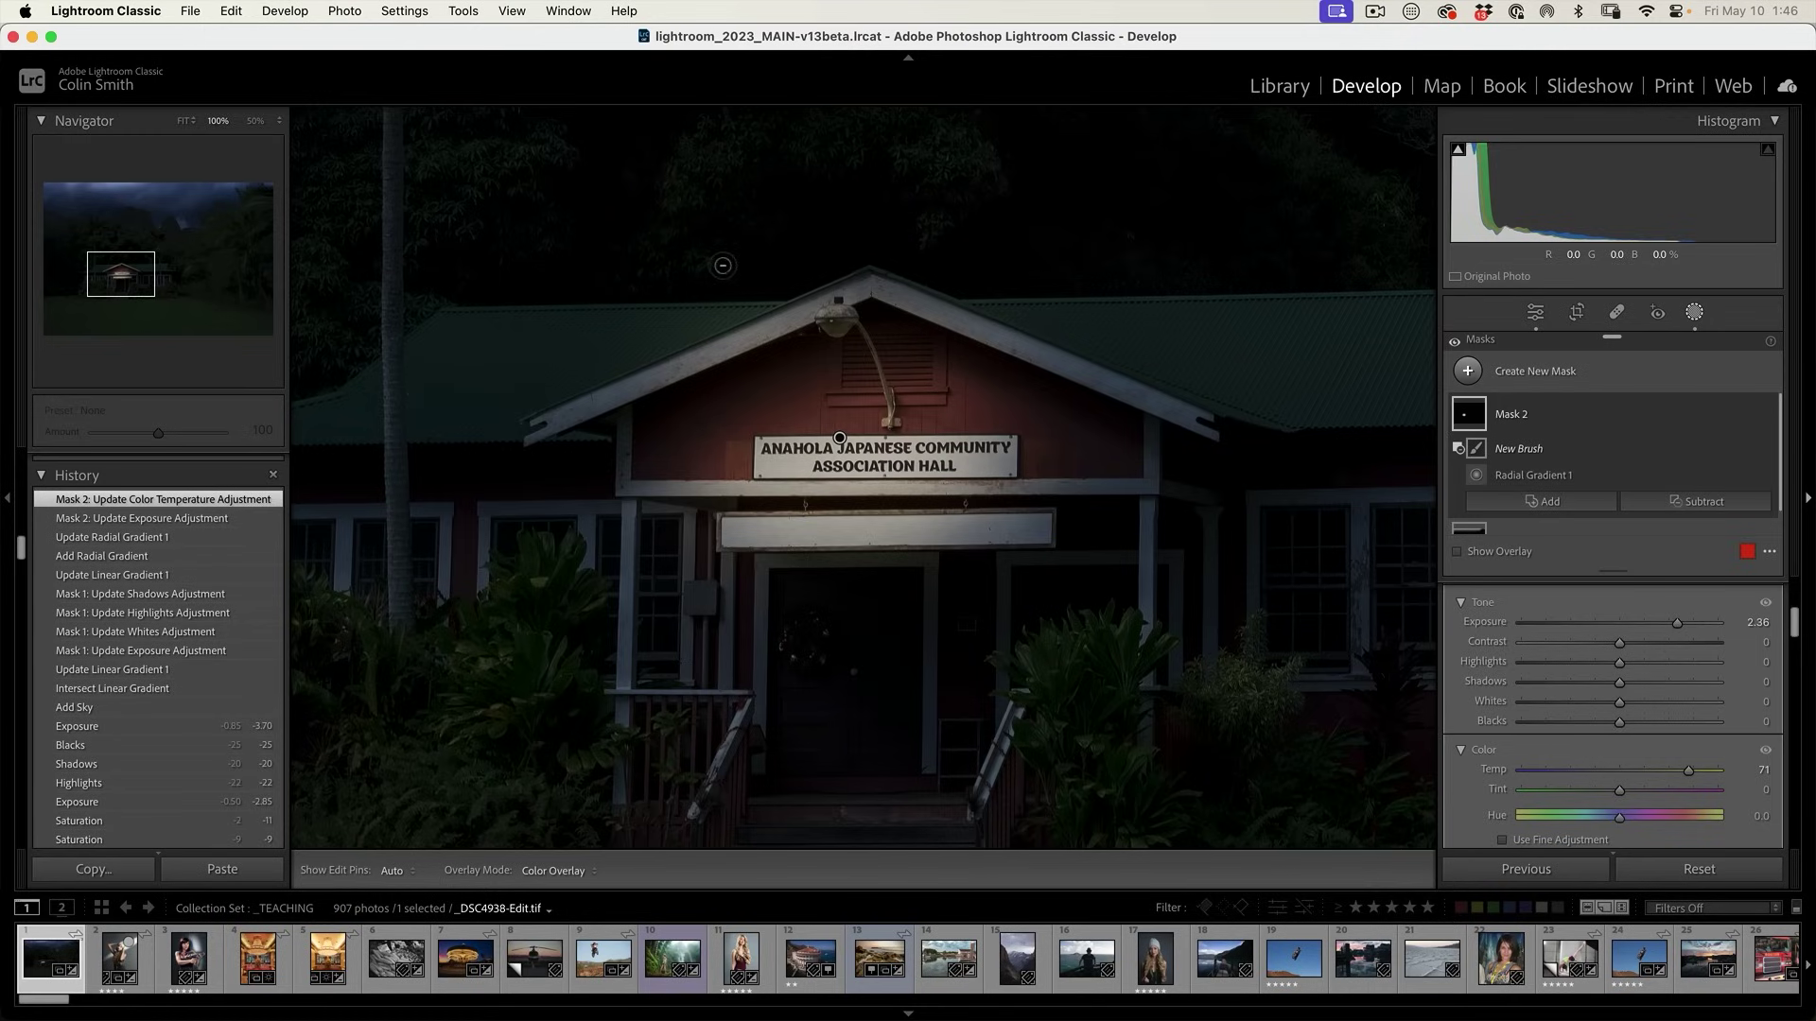
pyautogui.scroll(5, 1794, 627)
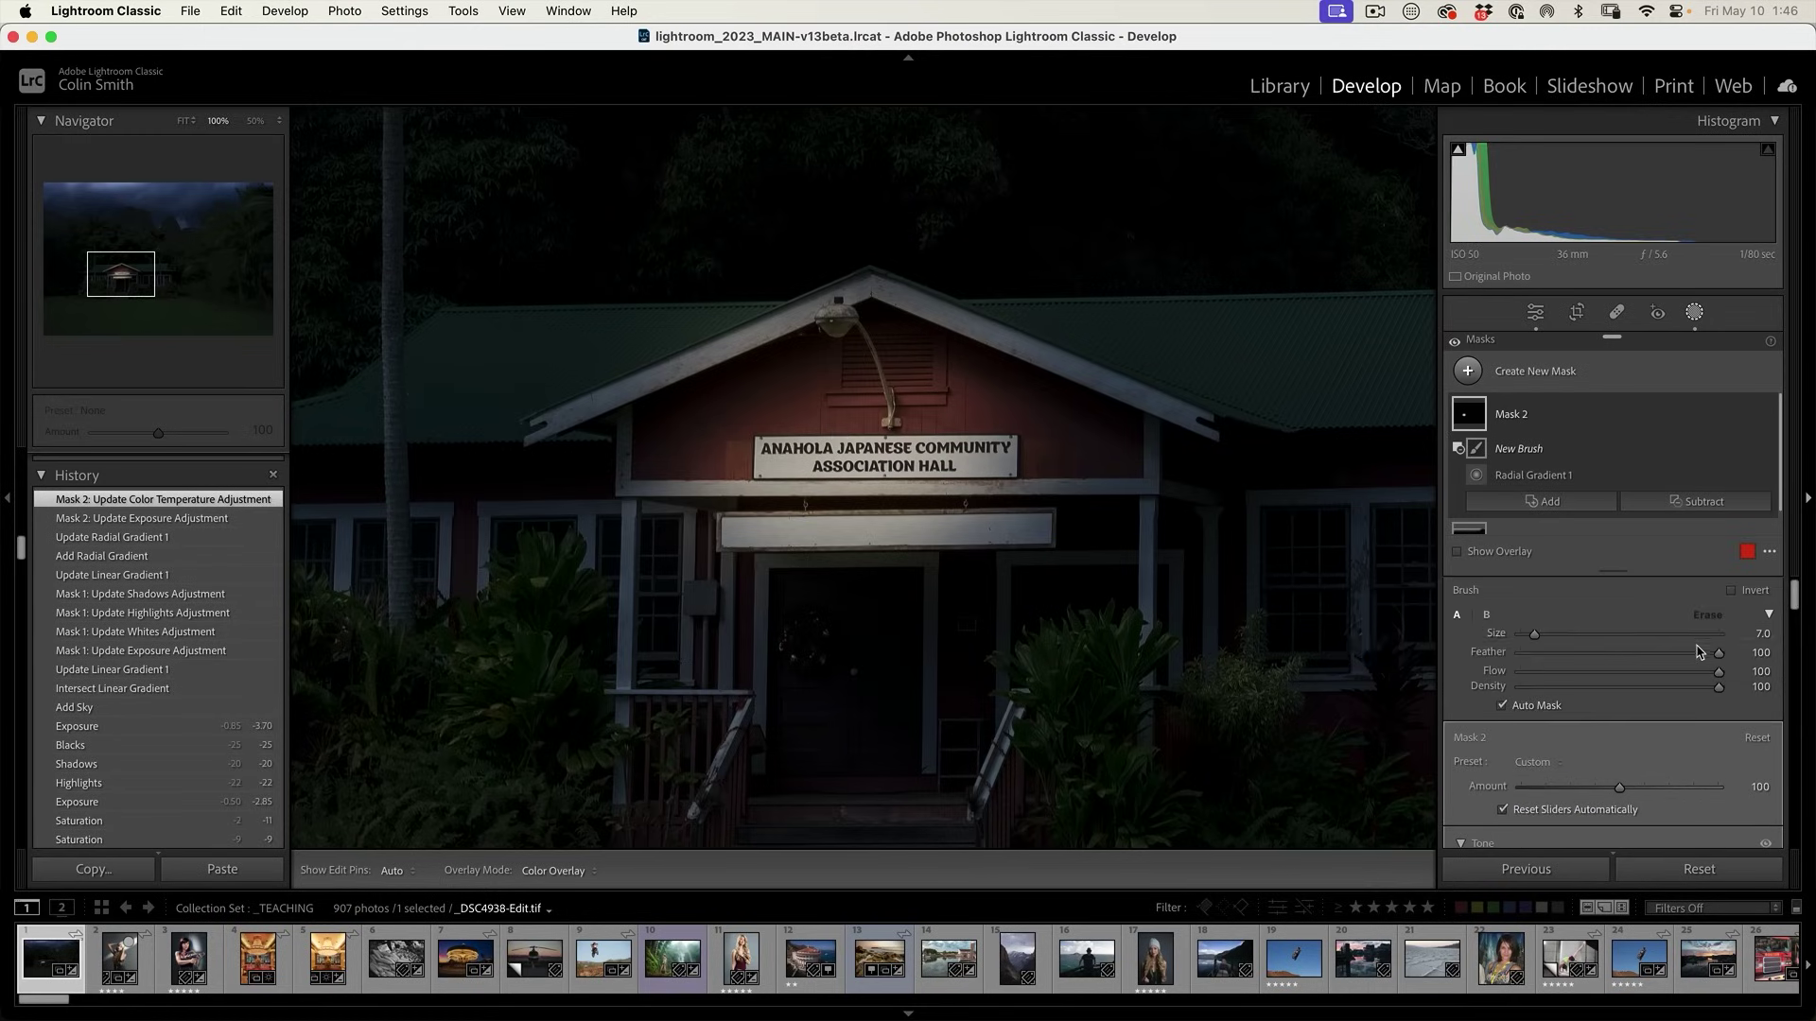
pyautogui.press('h')
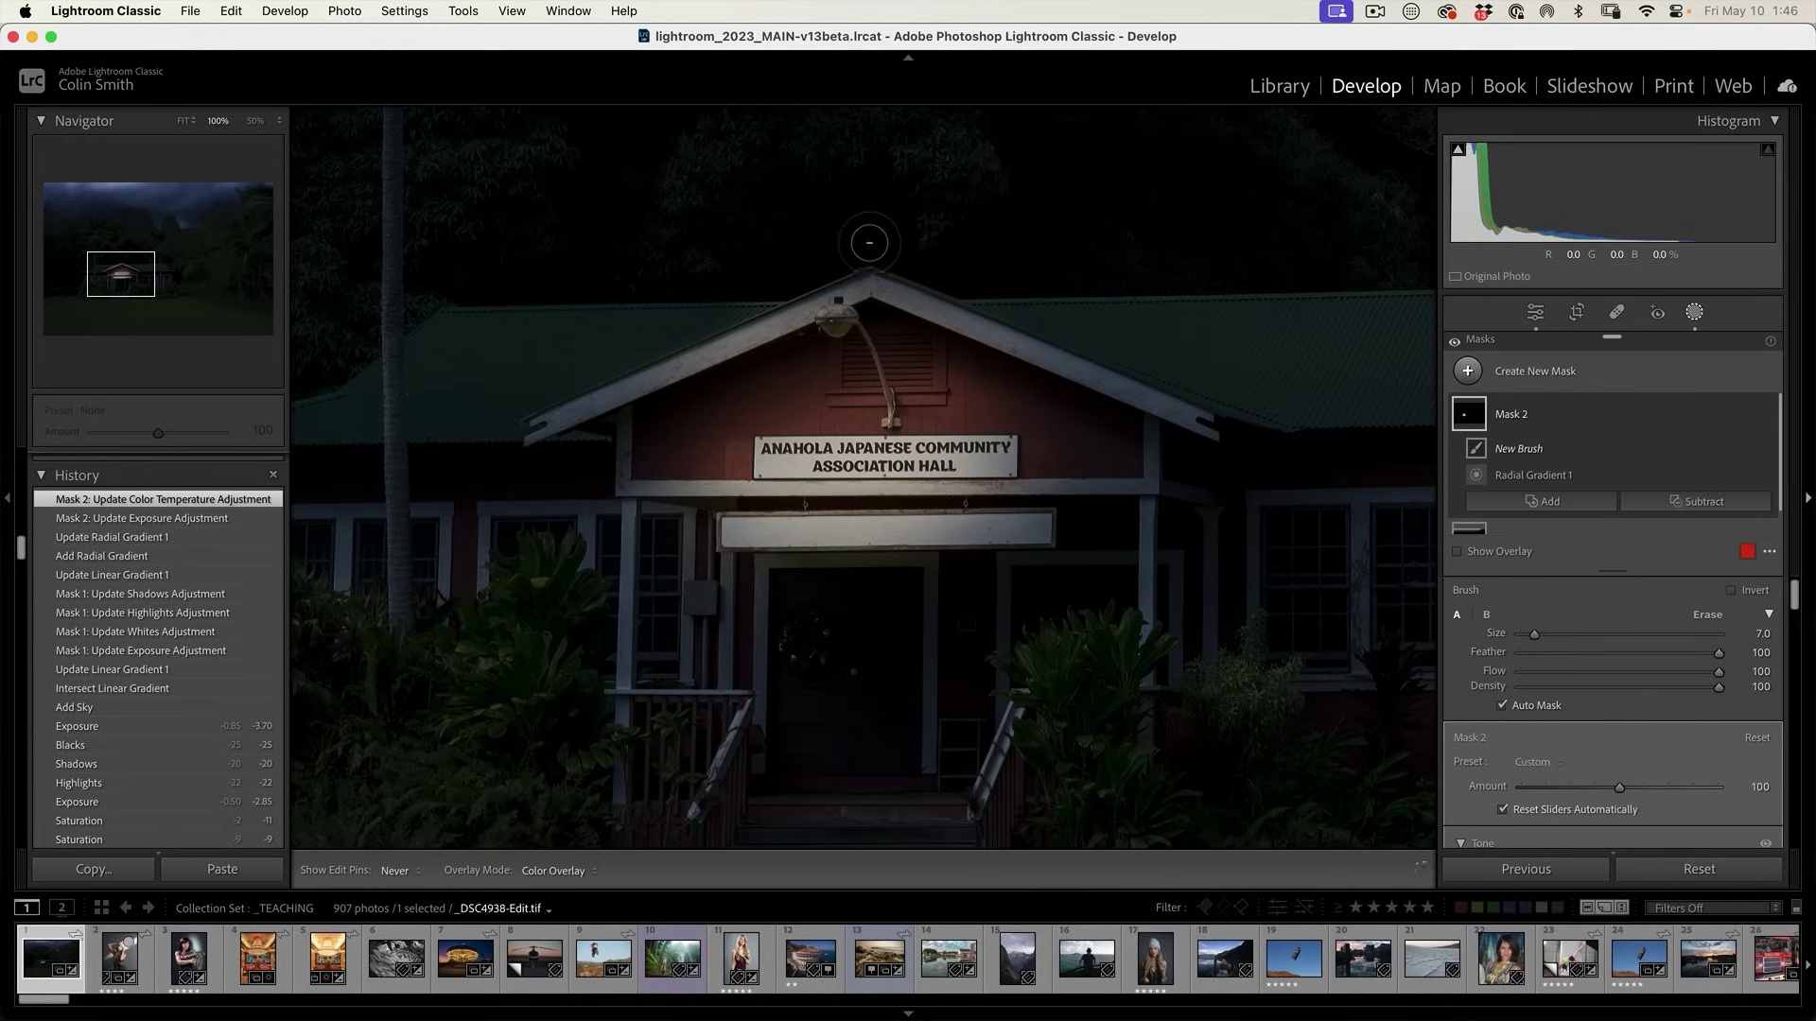
pyautogui.moveTo(792, 268)
pyautogui.mouseDown()
pyautogui.moveTo(701, 303)
pyautogui.moveTo(770, 275)
pyautogui.moveTo(735, 303)
pyautogui.mouseUp()
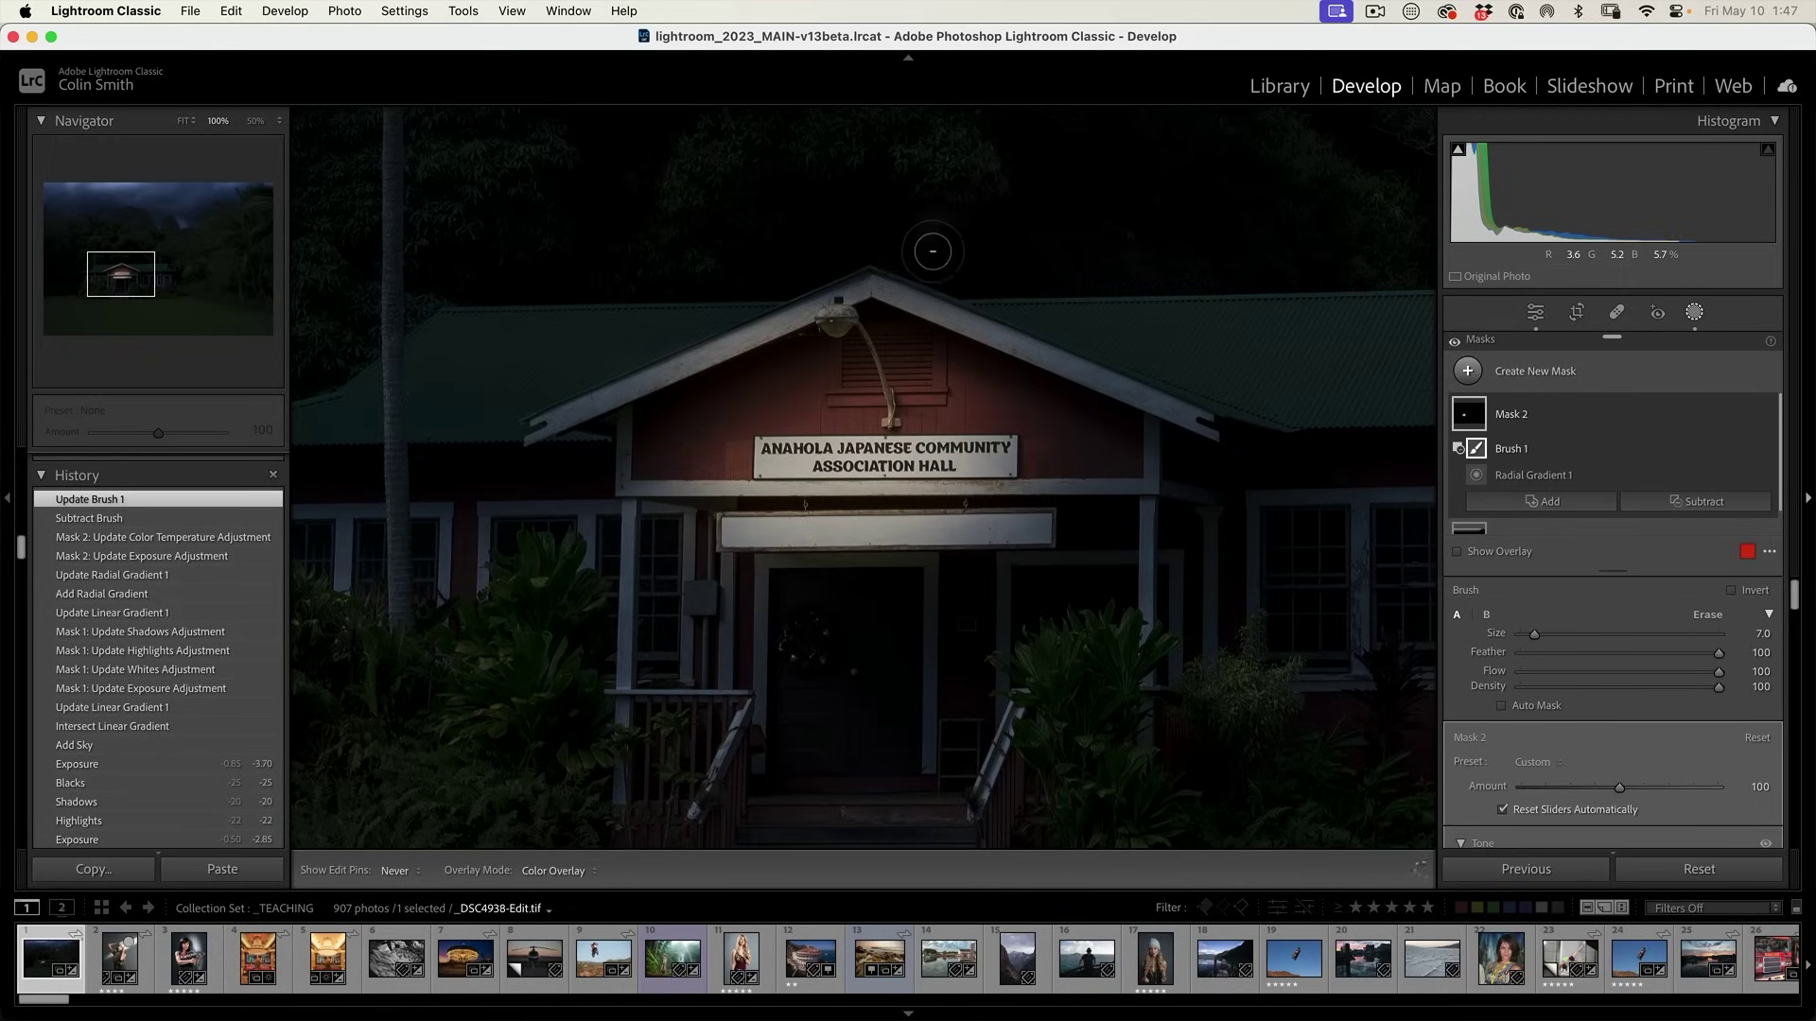
pyautogui.click(709, 301)
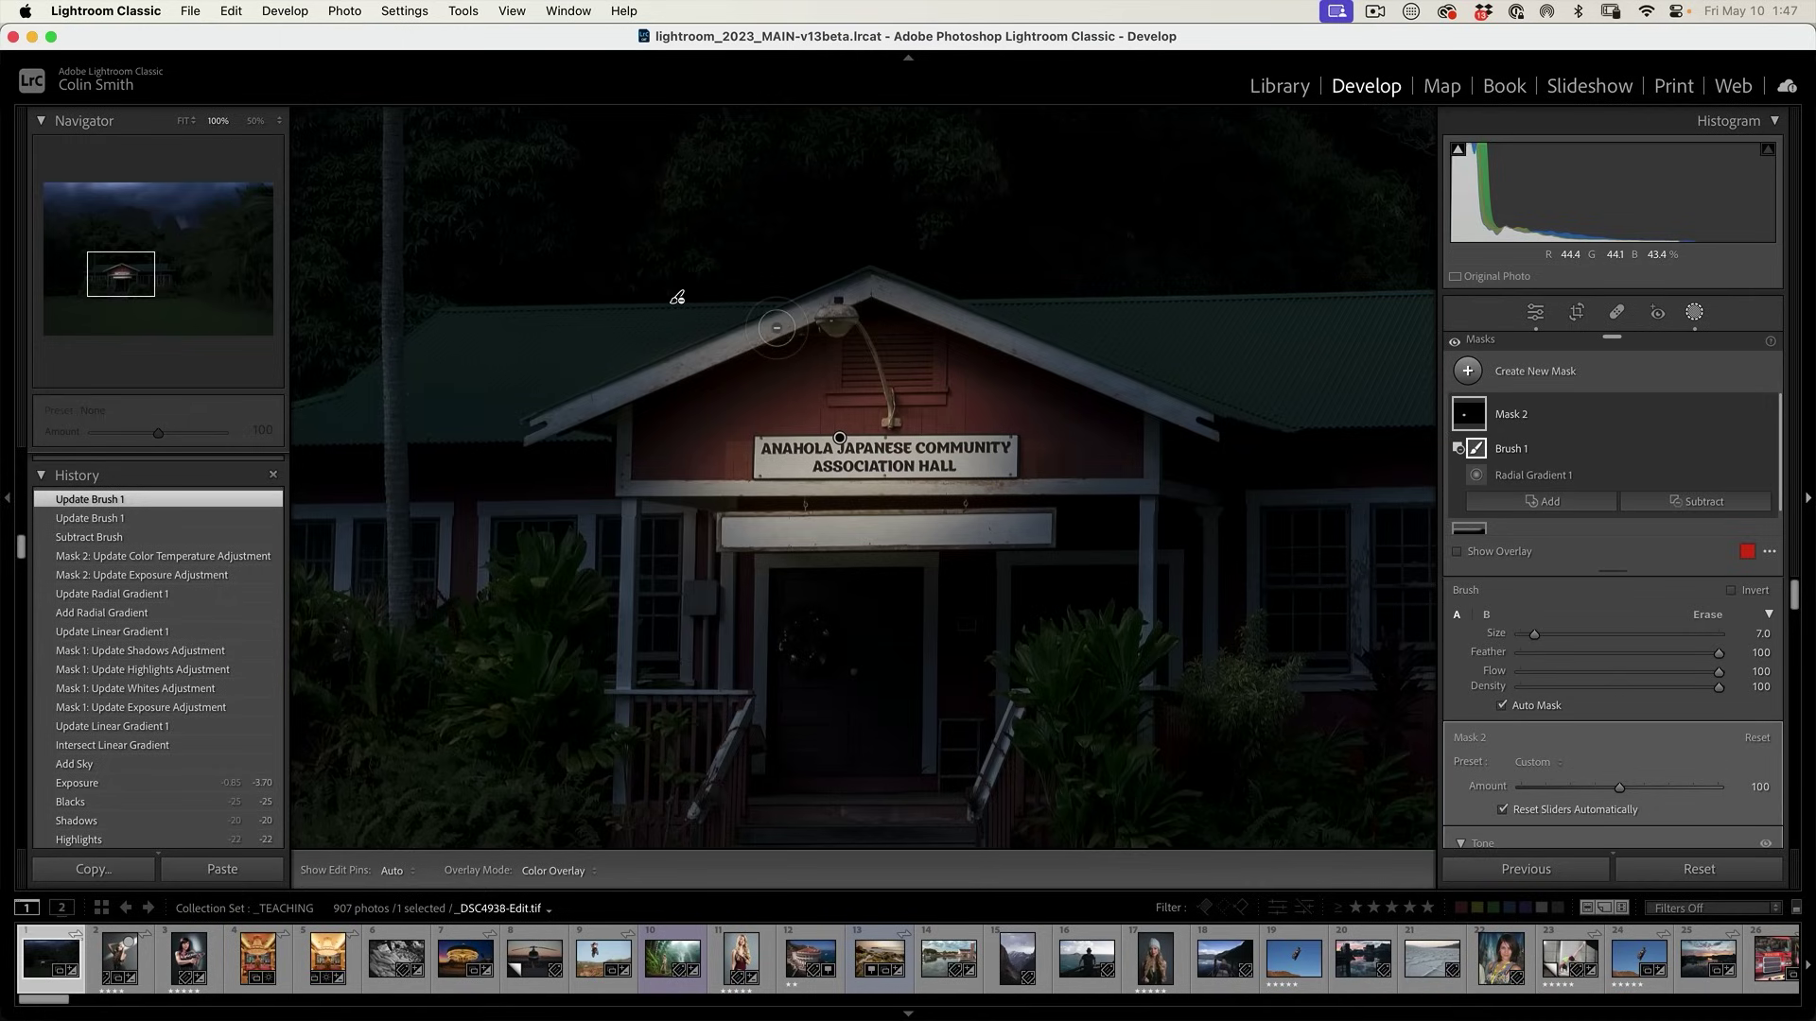
# Erase the subtracting brush over the lamp and gable edge with Auto Mask on and size 9.7 to restore the glow.
pyautogui.press('alt')
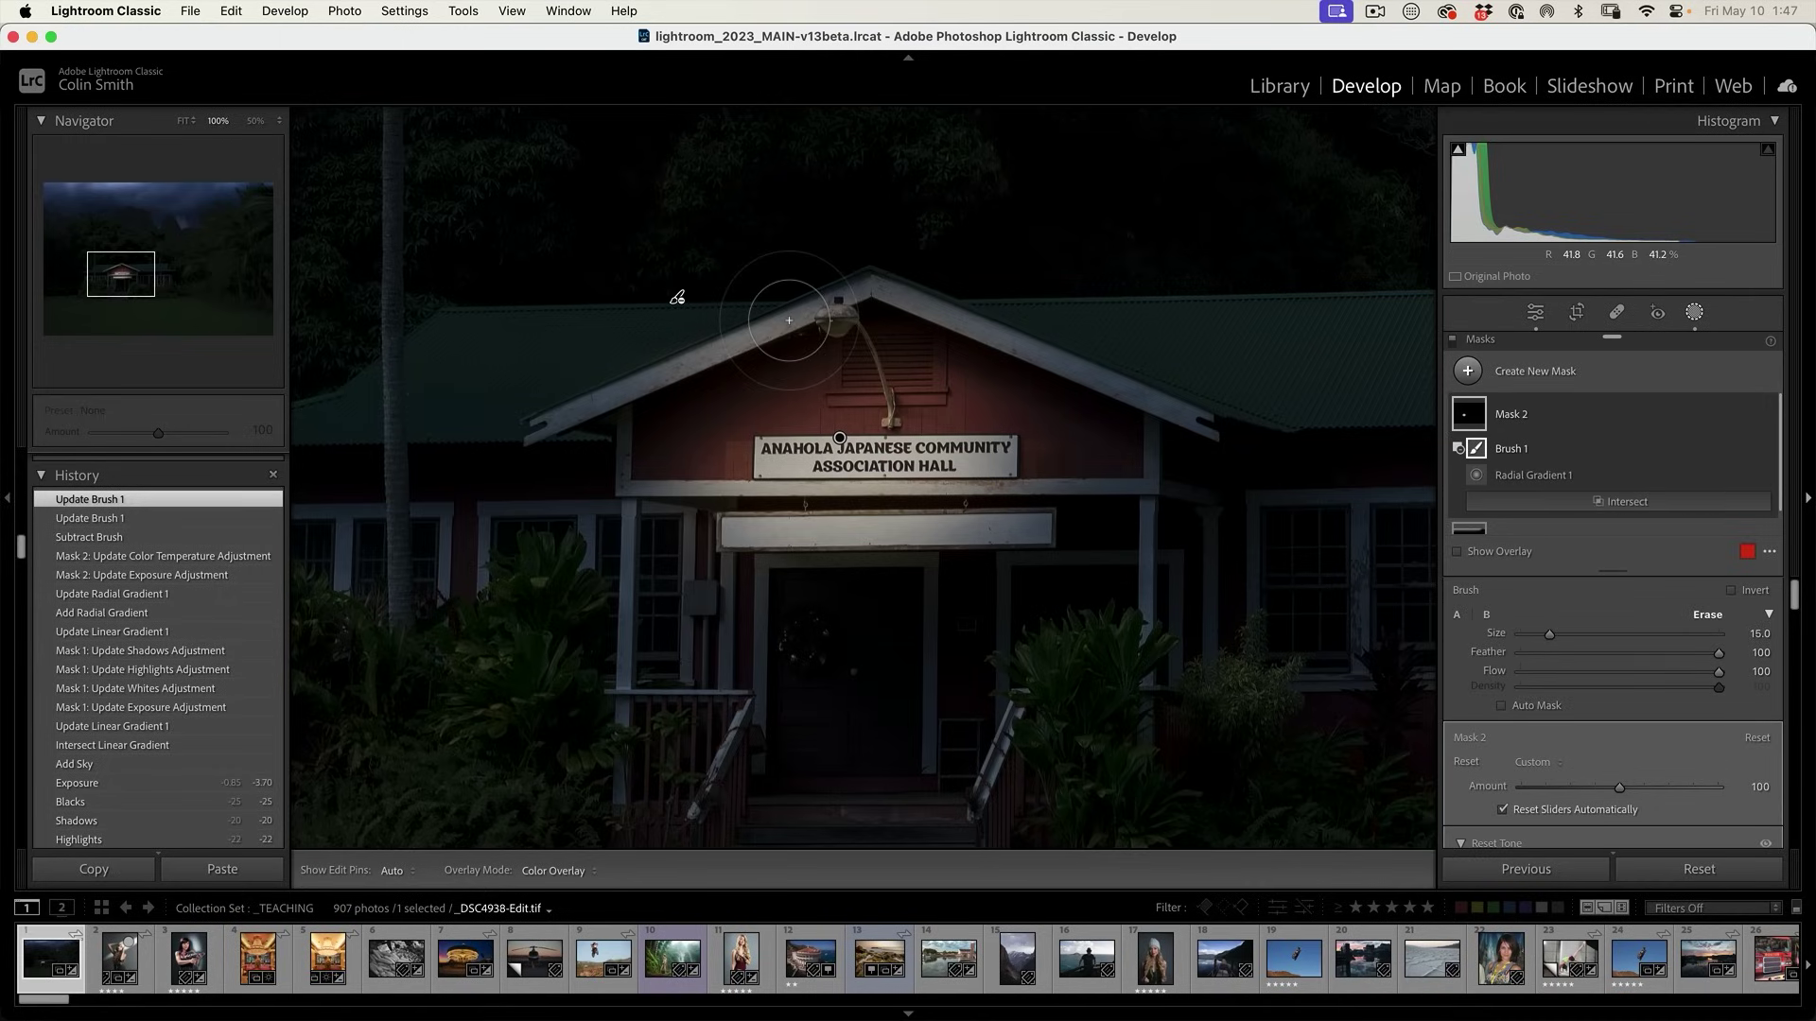
pyautogui.press('alt')
pyautogui.press('alt')
pyautogui.click(1503, 706)
pyautogui.moveTo(1551, 640); pyautogui.dragTo(1539, 636)
pyautogui.press('h')
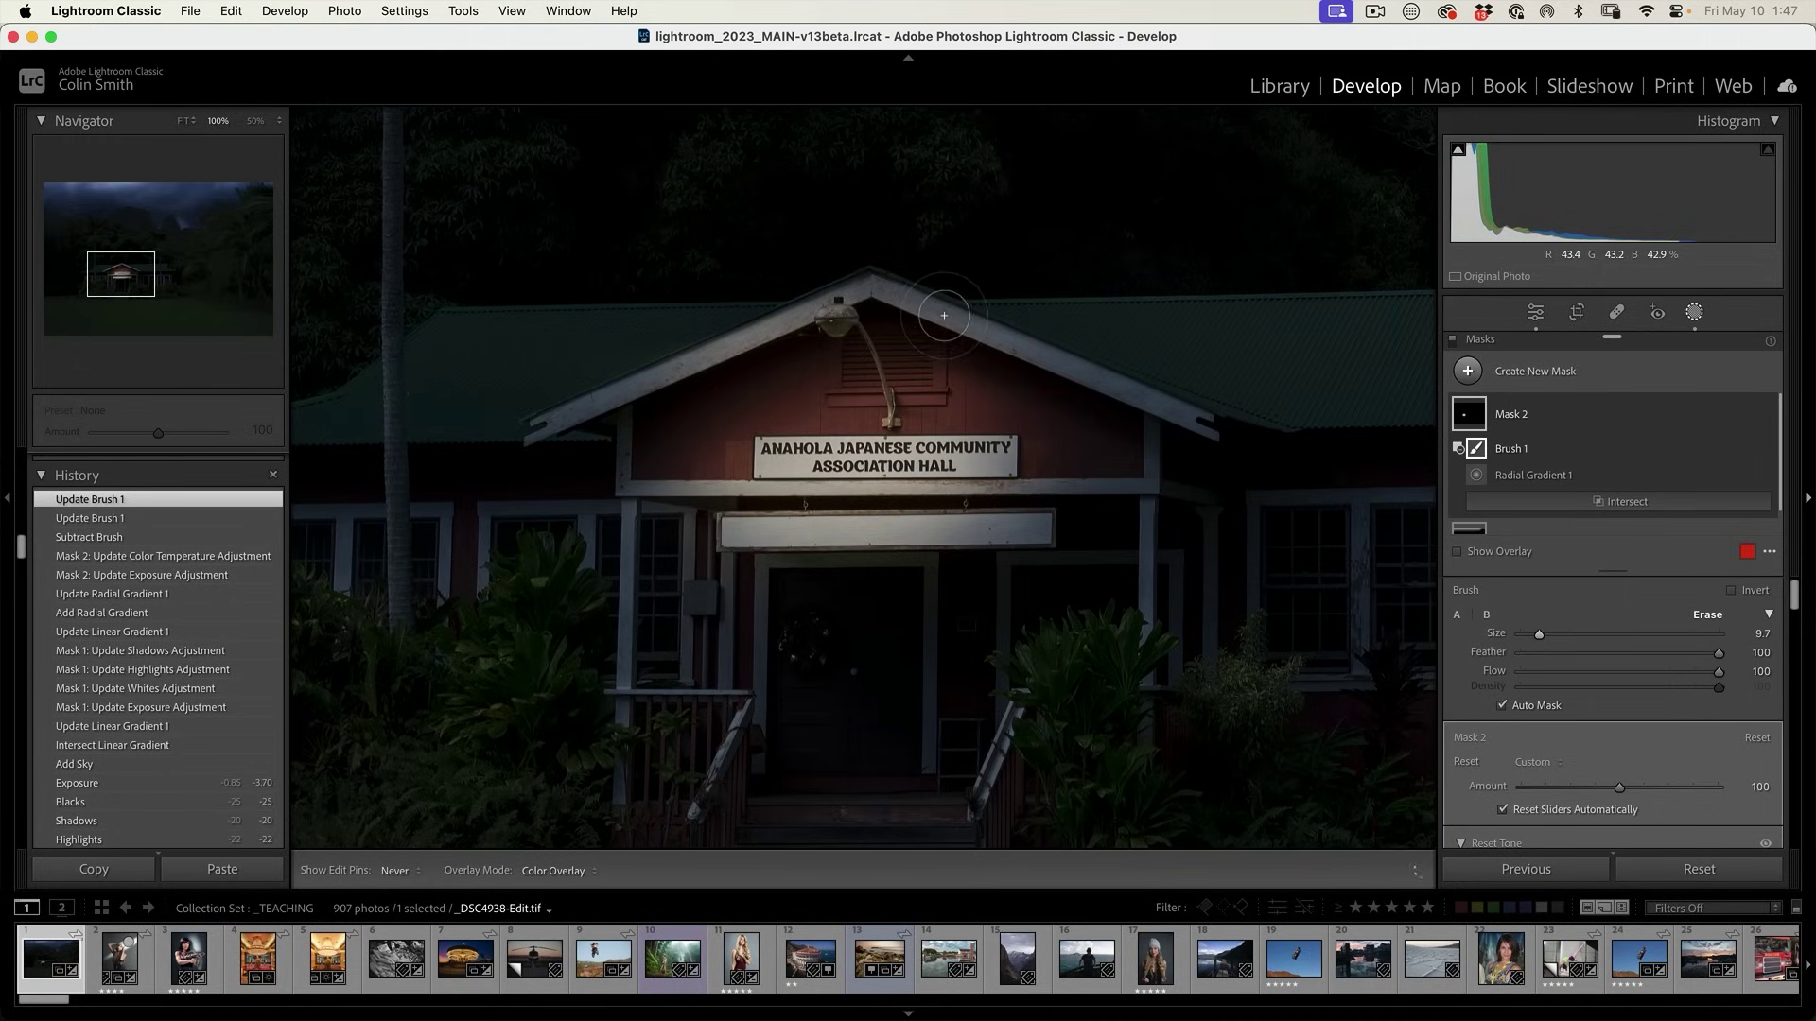
pyautogui.keyDown('alt'); pyautogui.click(838, 318); pyautogui.keyUp('alt')
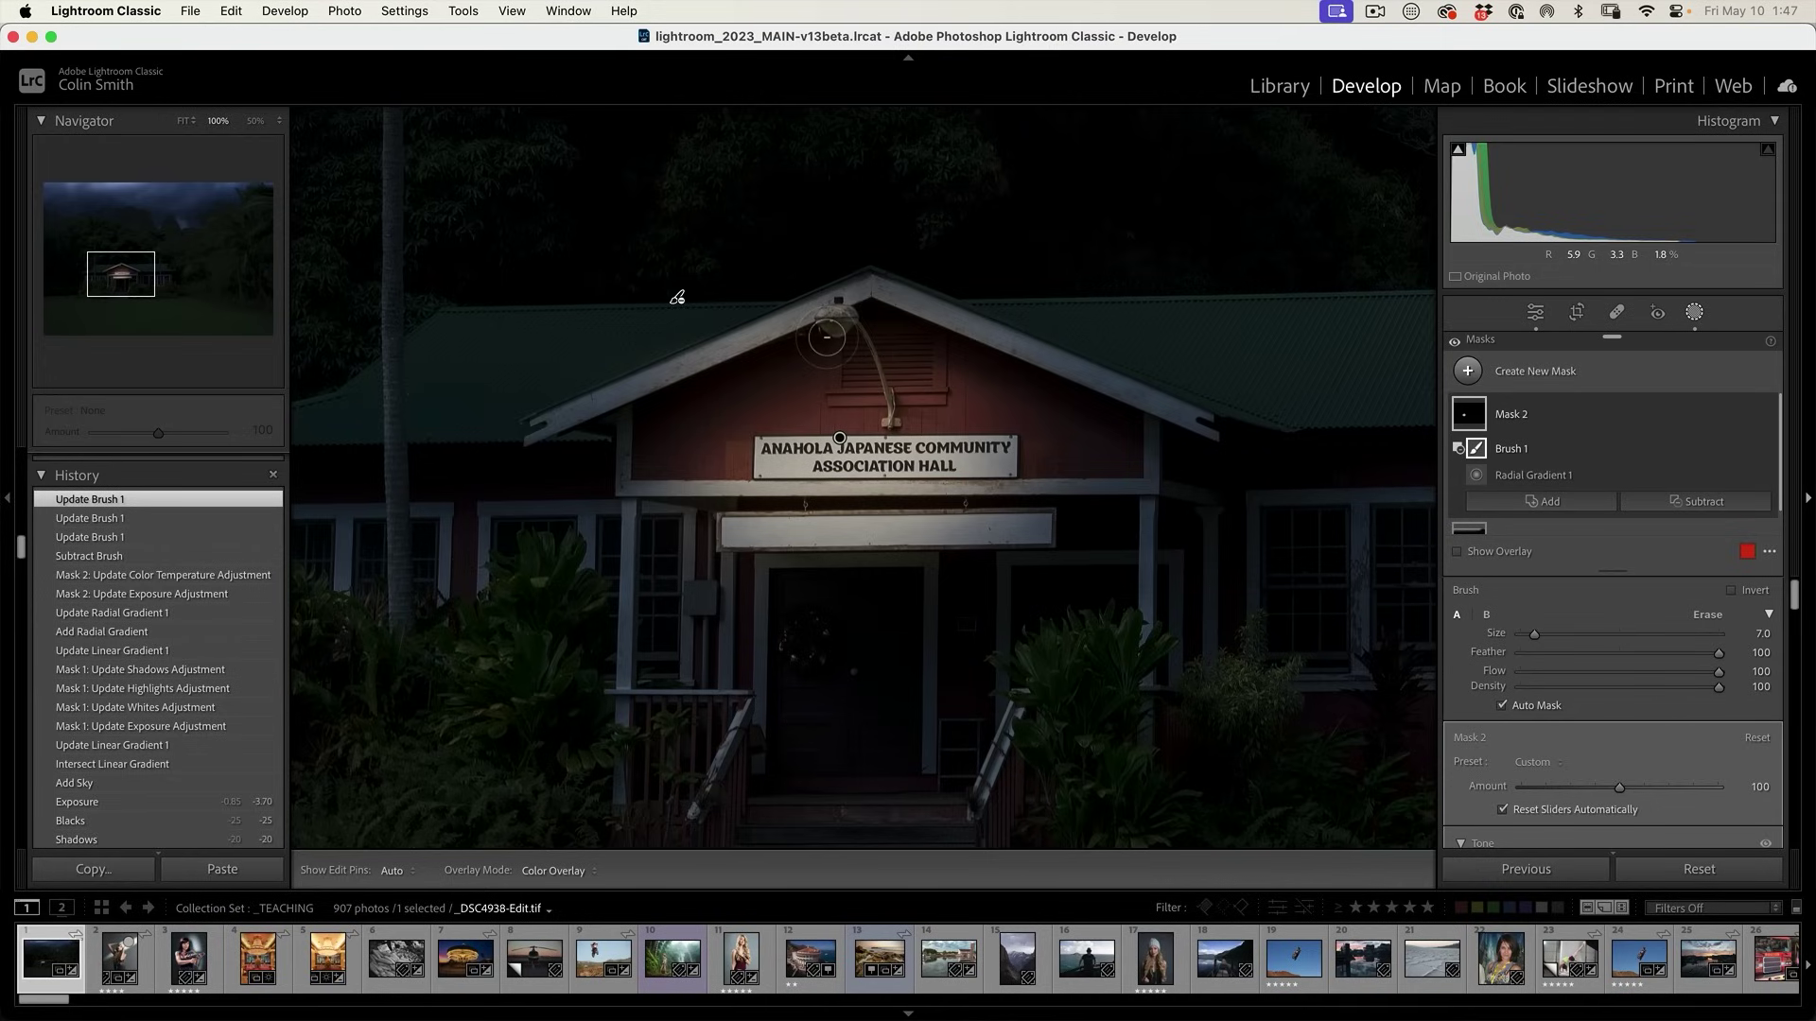
# Add a new brush mask and paint it over the bulb of the lamp on the hall's gable.
pyautogui.click(1468, 371)
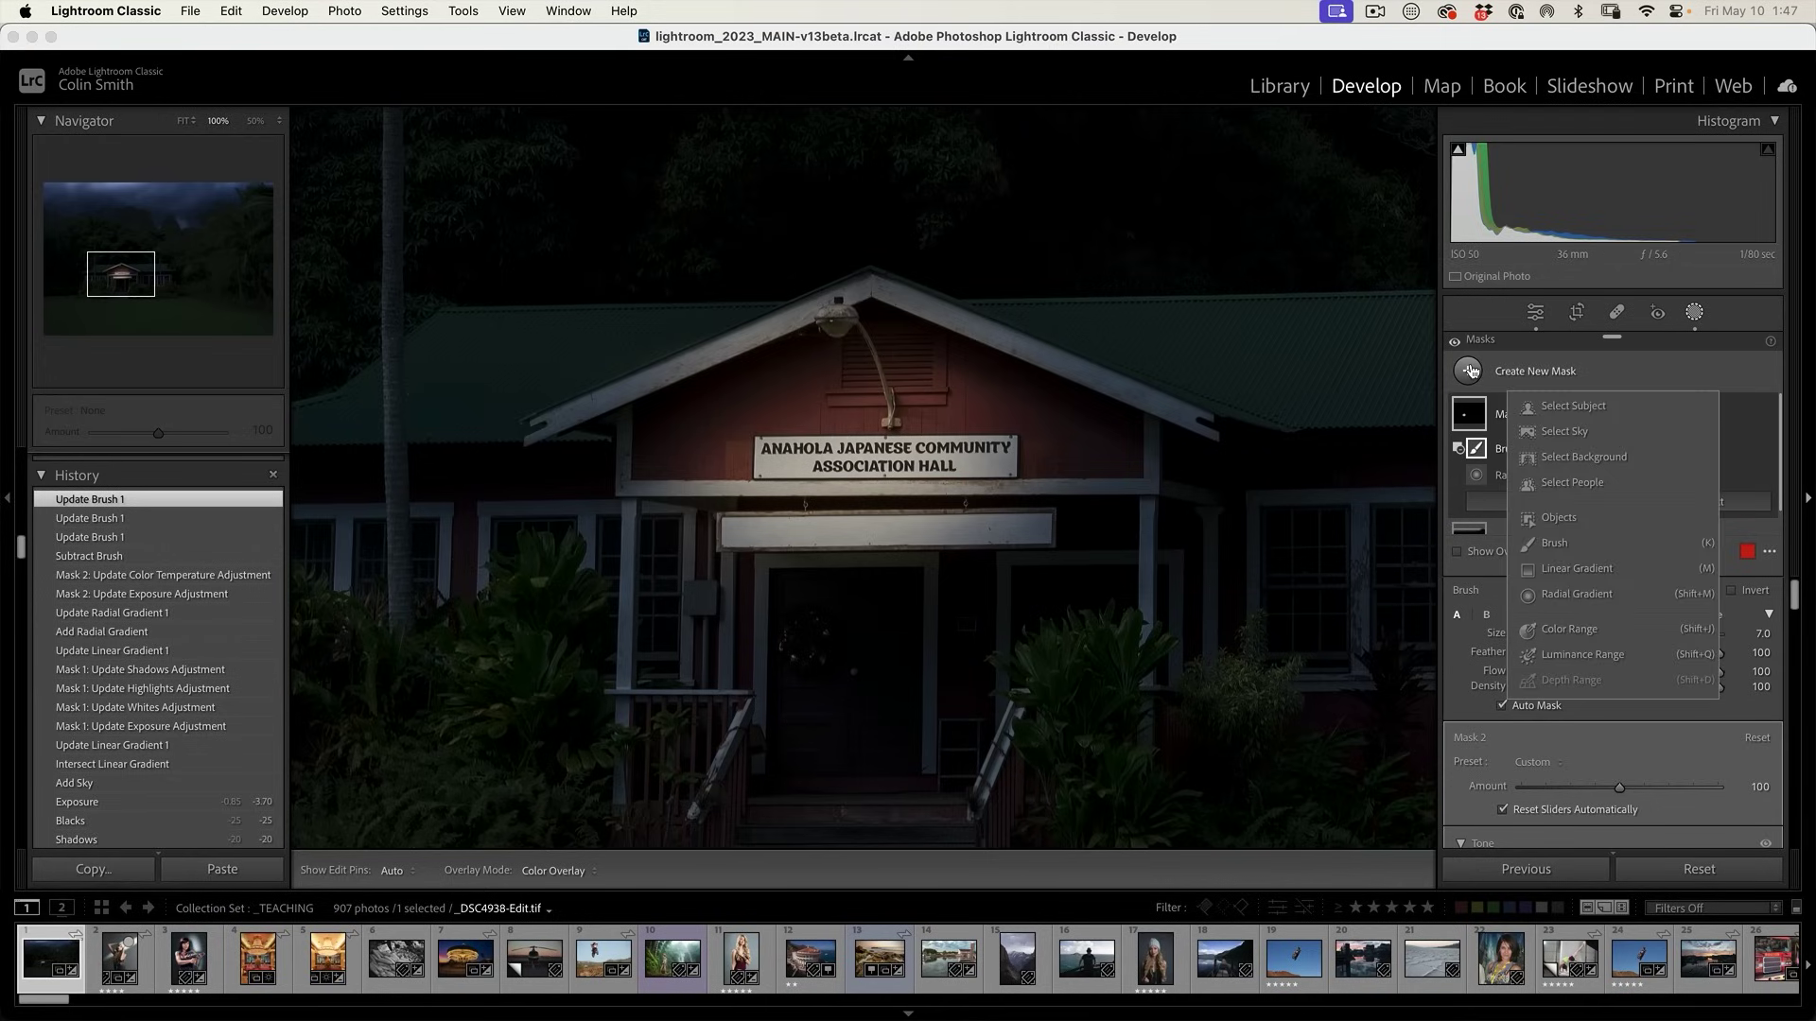
pyautogui.click(1560, 545)
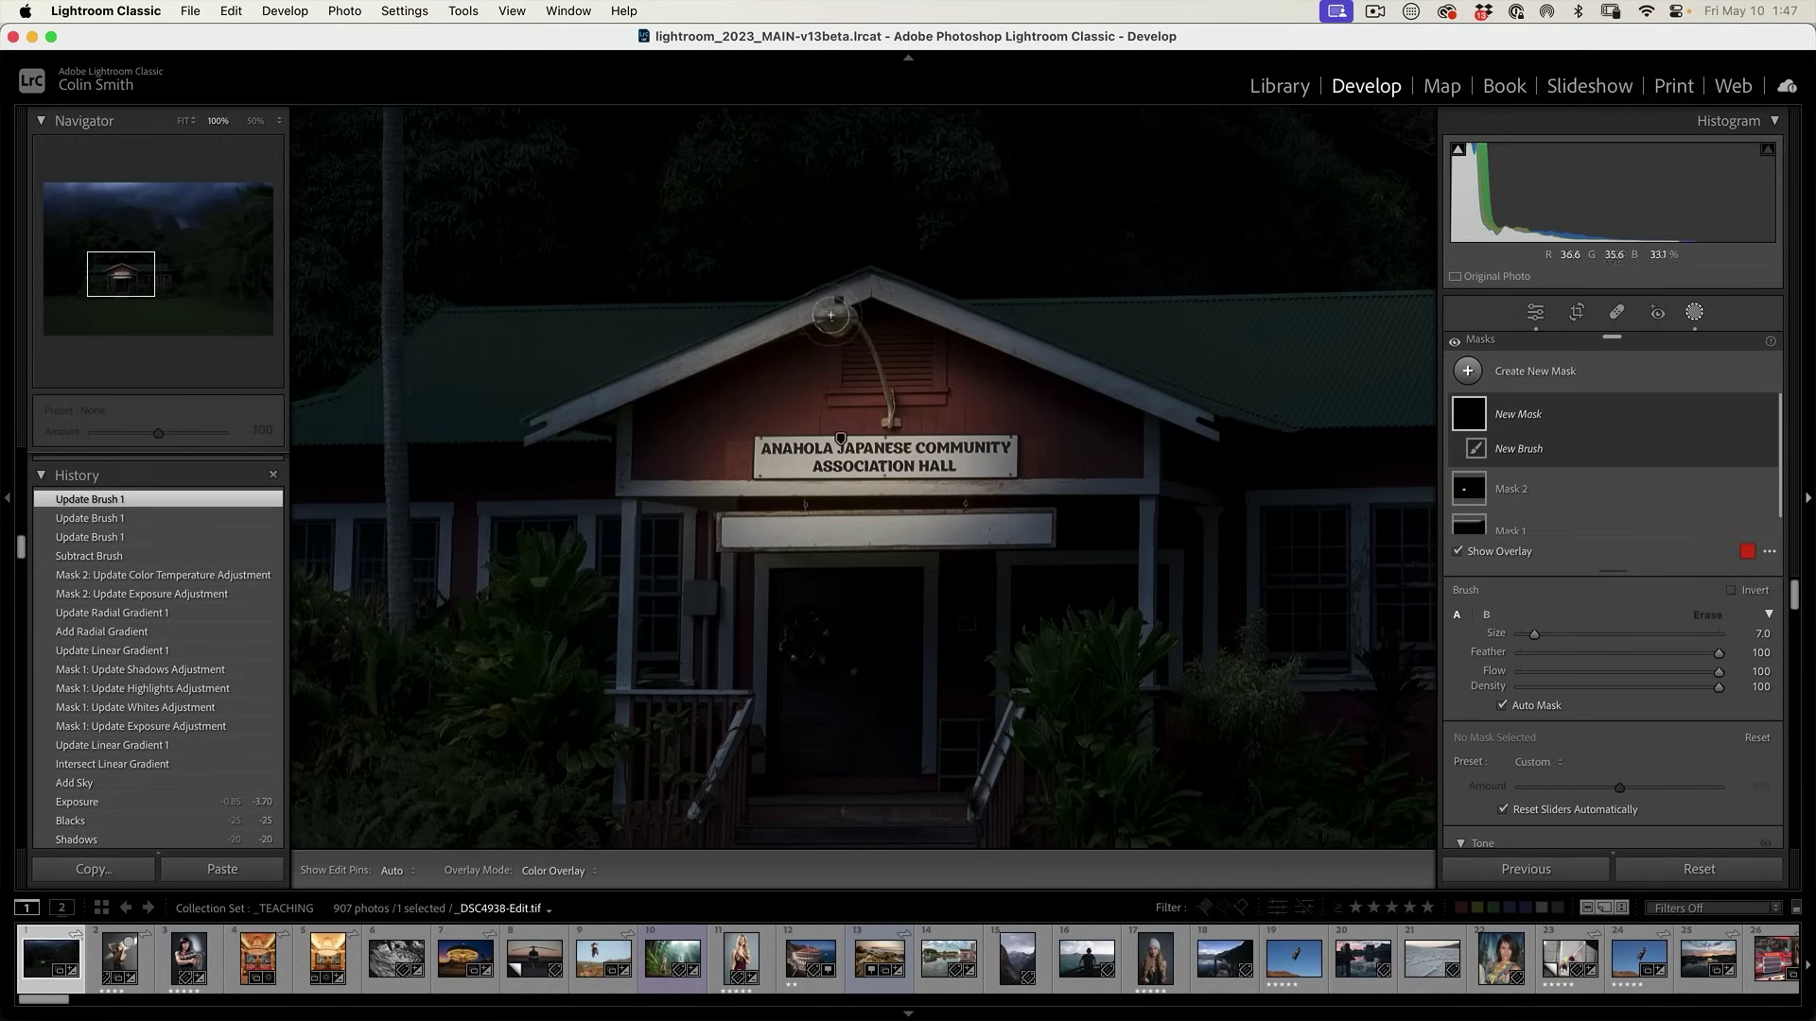
pyautogui.press('h')
pyautogui.moveTo(830, 314); pyautogui.dragTo(834, 326)
pyautogui.press('h')
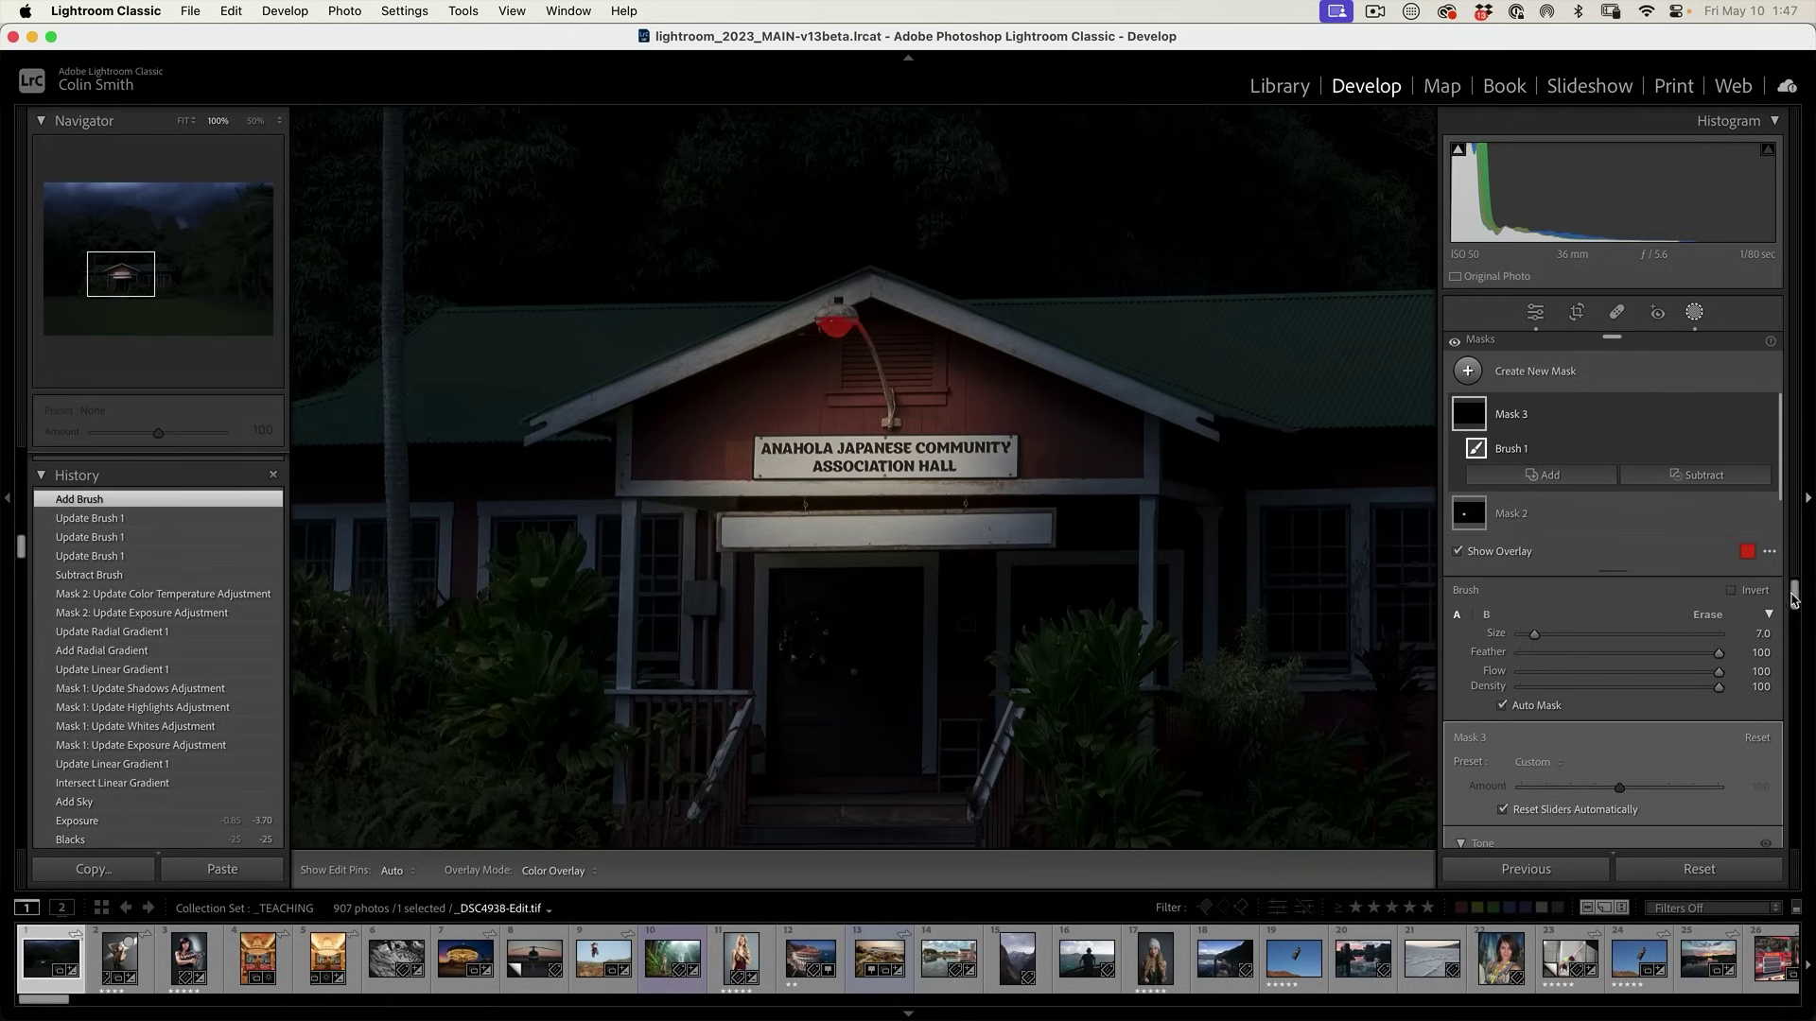
# Light up the bulb mask with Exposure 4.00, Whites 71, Temp 13 and Contrast 40.
pyautogui.moveTo(1795, 596); pyautogui.dragTo(1797, 623)
pyautogui.moveTo(1620, 646); pyautogui.dragTo(1717, 646)
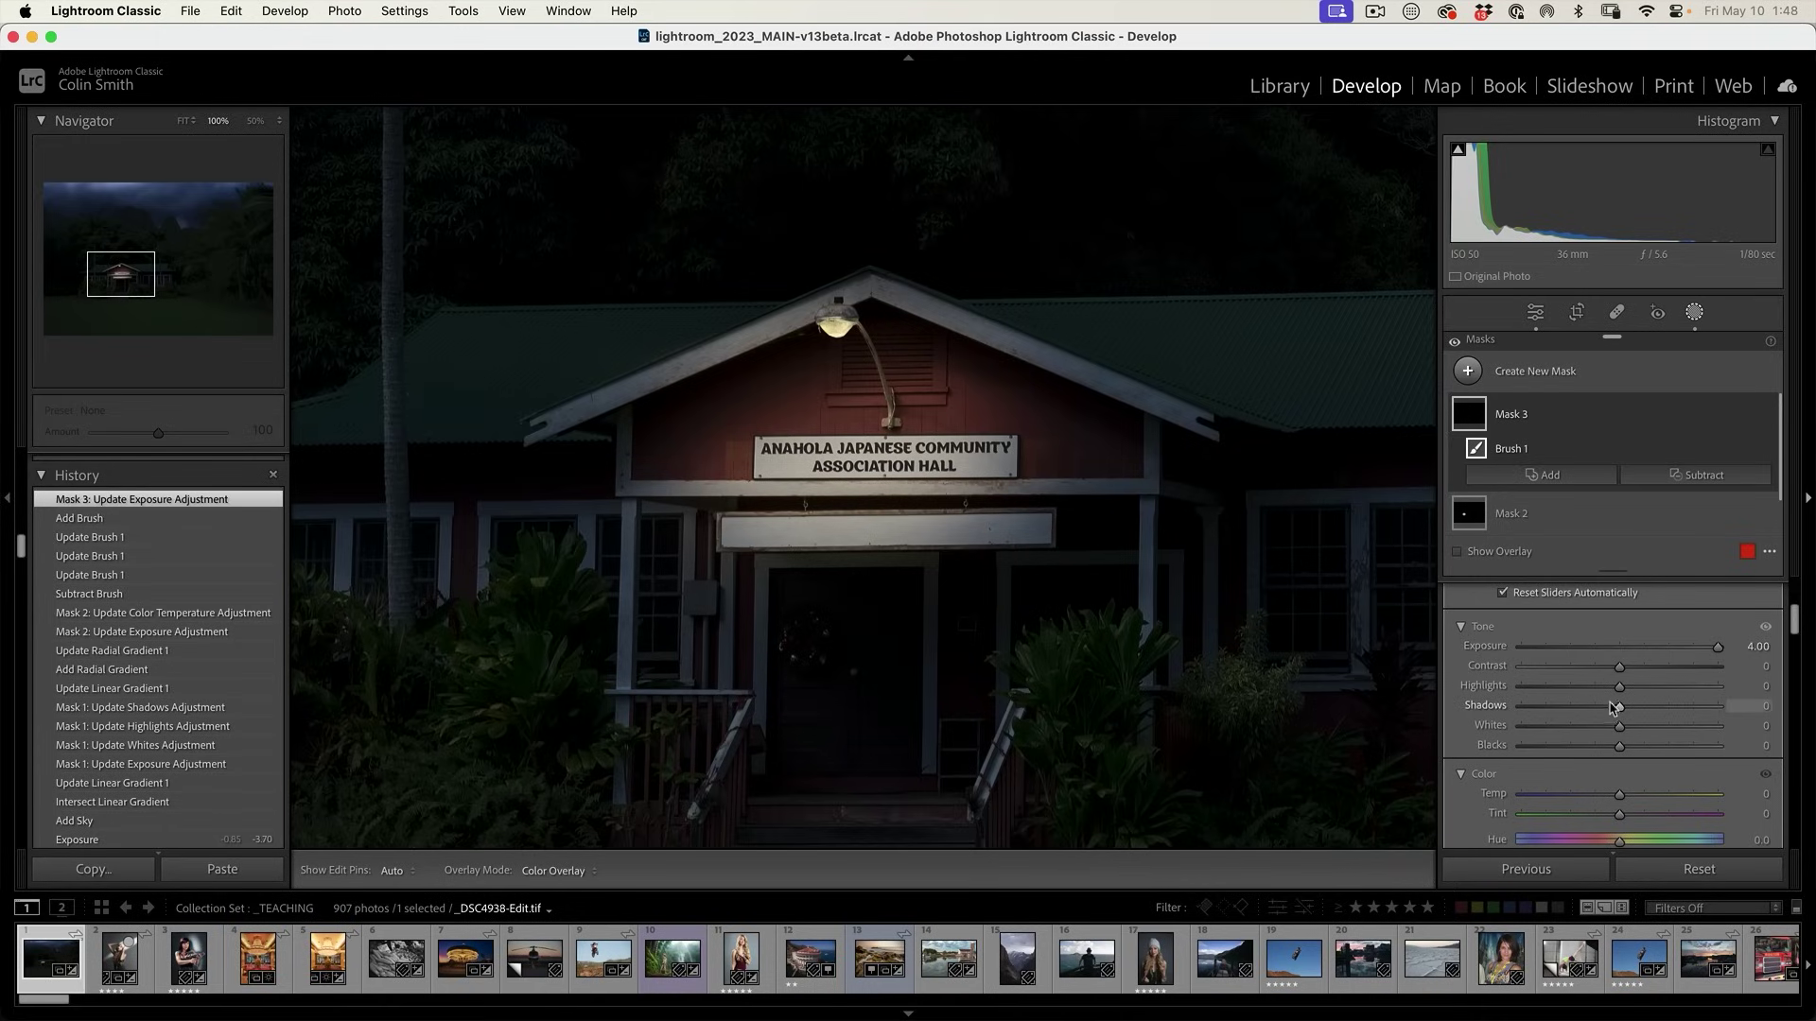
pyautogui.moveTo(1619, 727); pyautogui.dragTo(1692, 726)
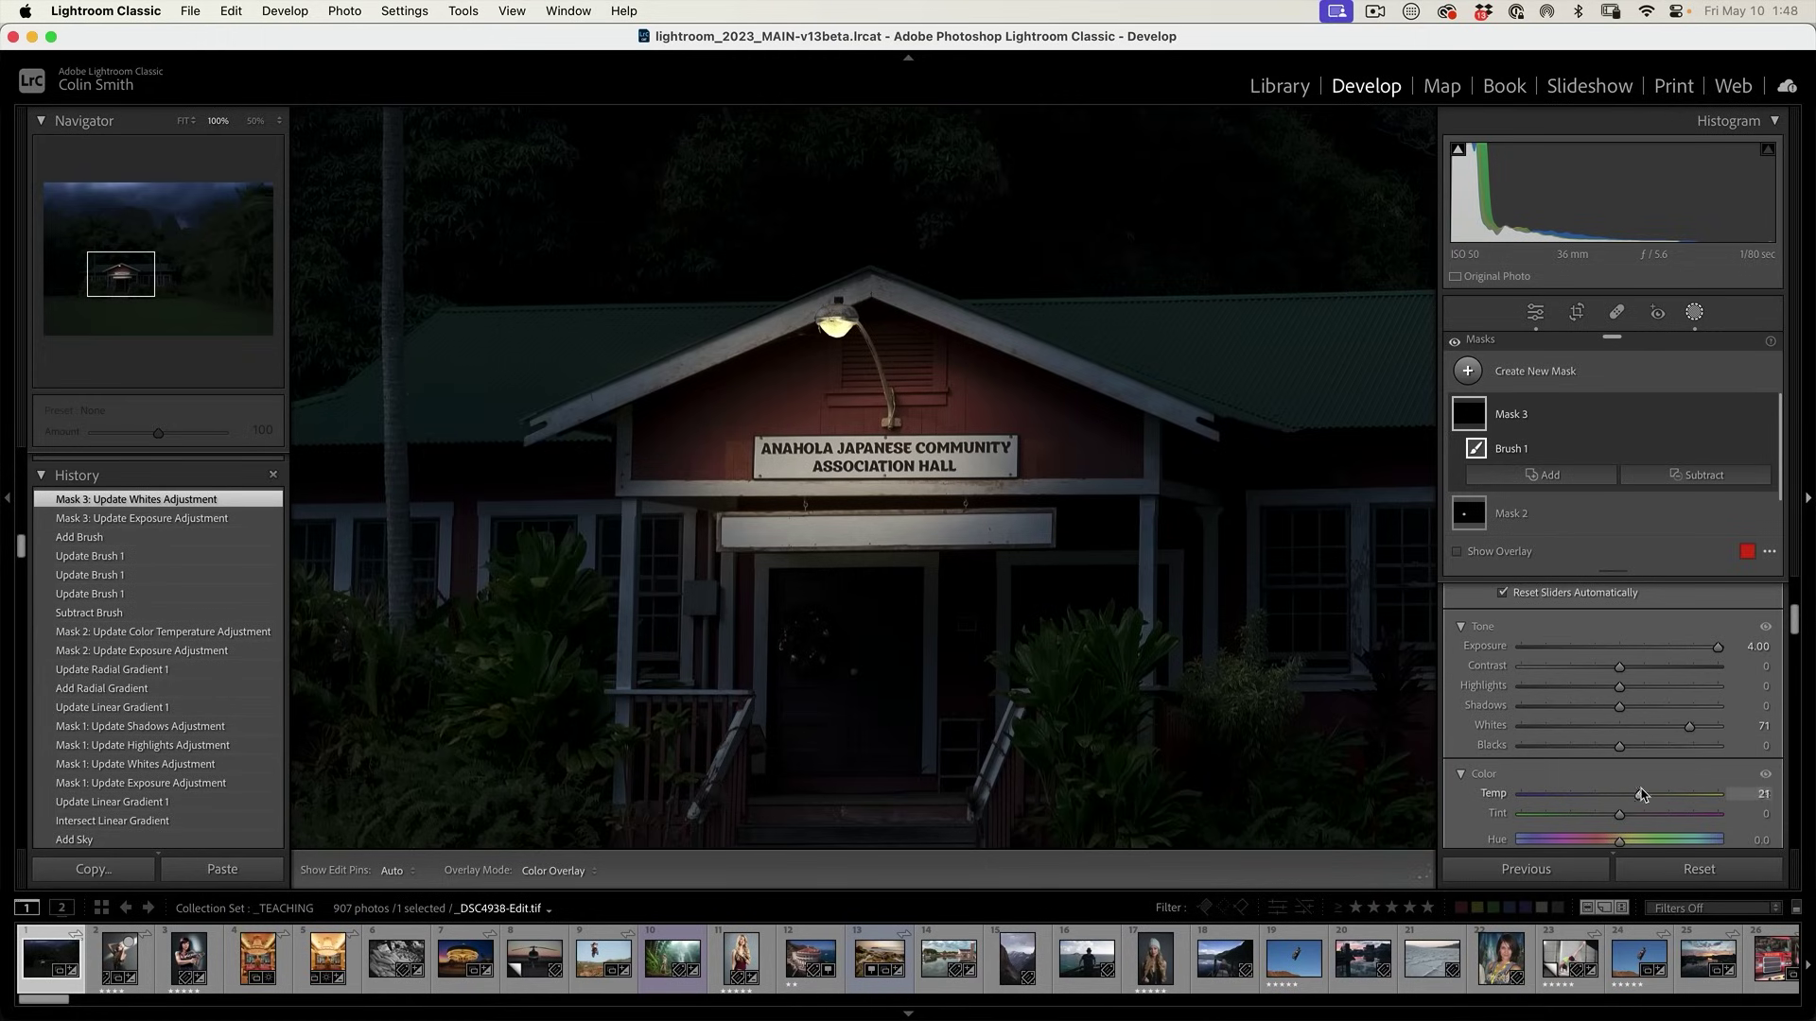
pyautogui.moveTo(1633, 794); pyautogui.dragTo(1636, 795)
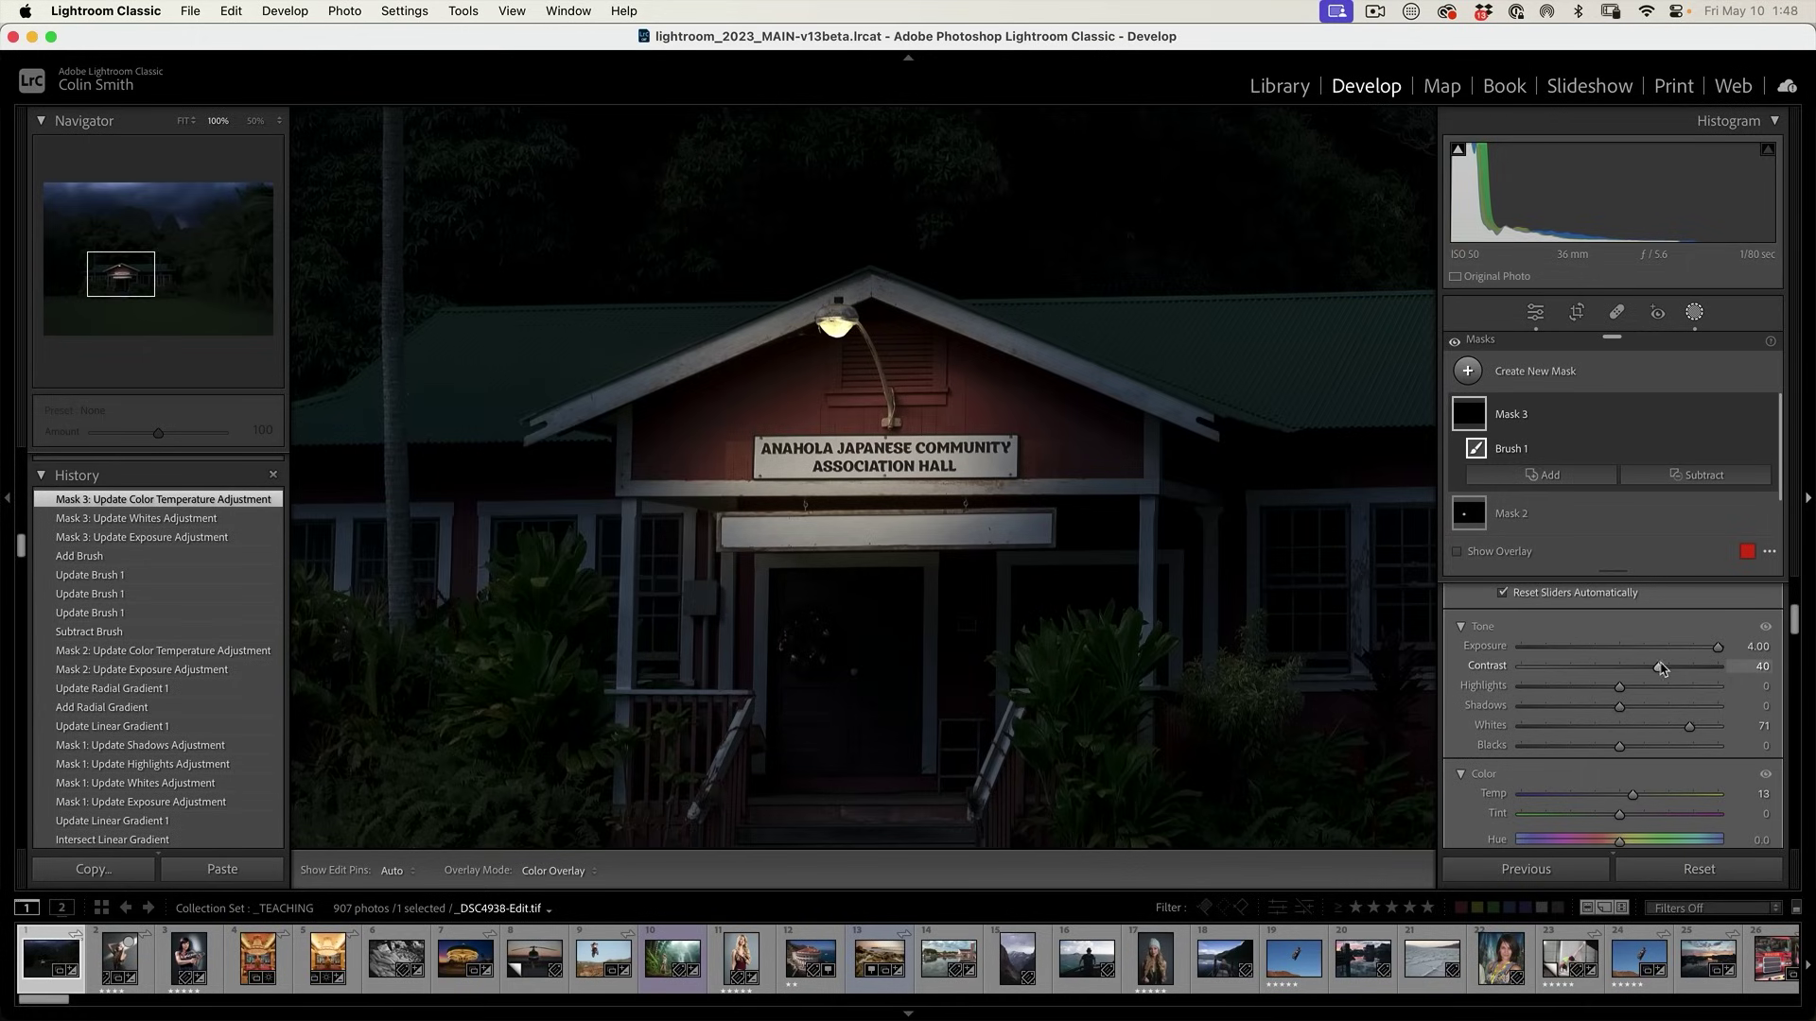
pyautogui.moveTo(1662, 668); pyautogui.dragTo(1659, 668)
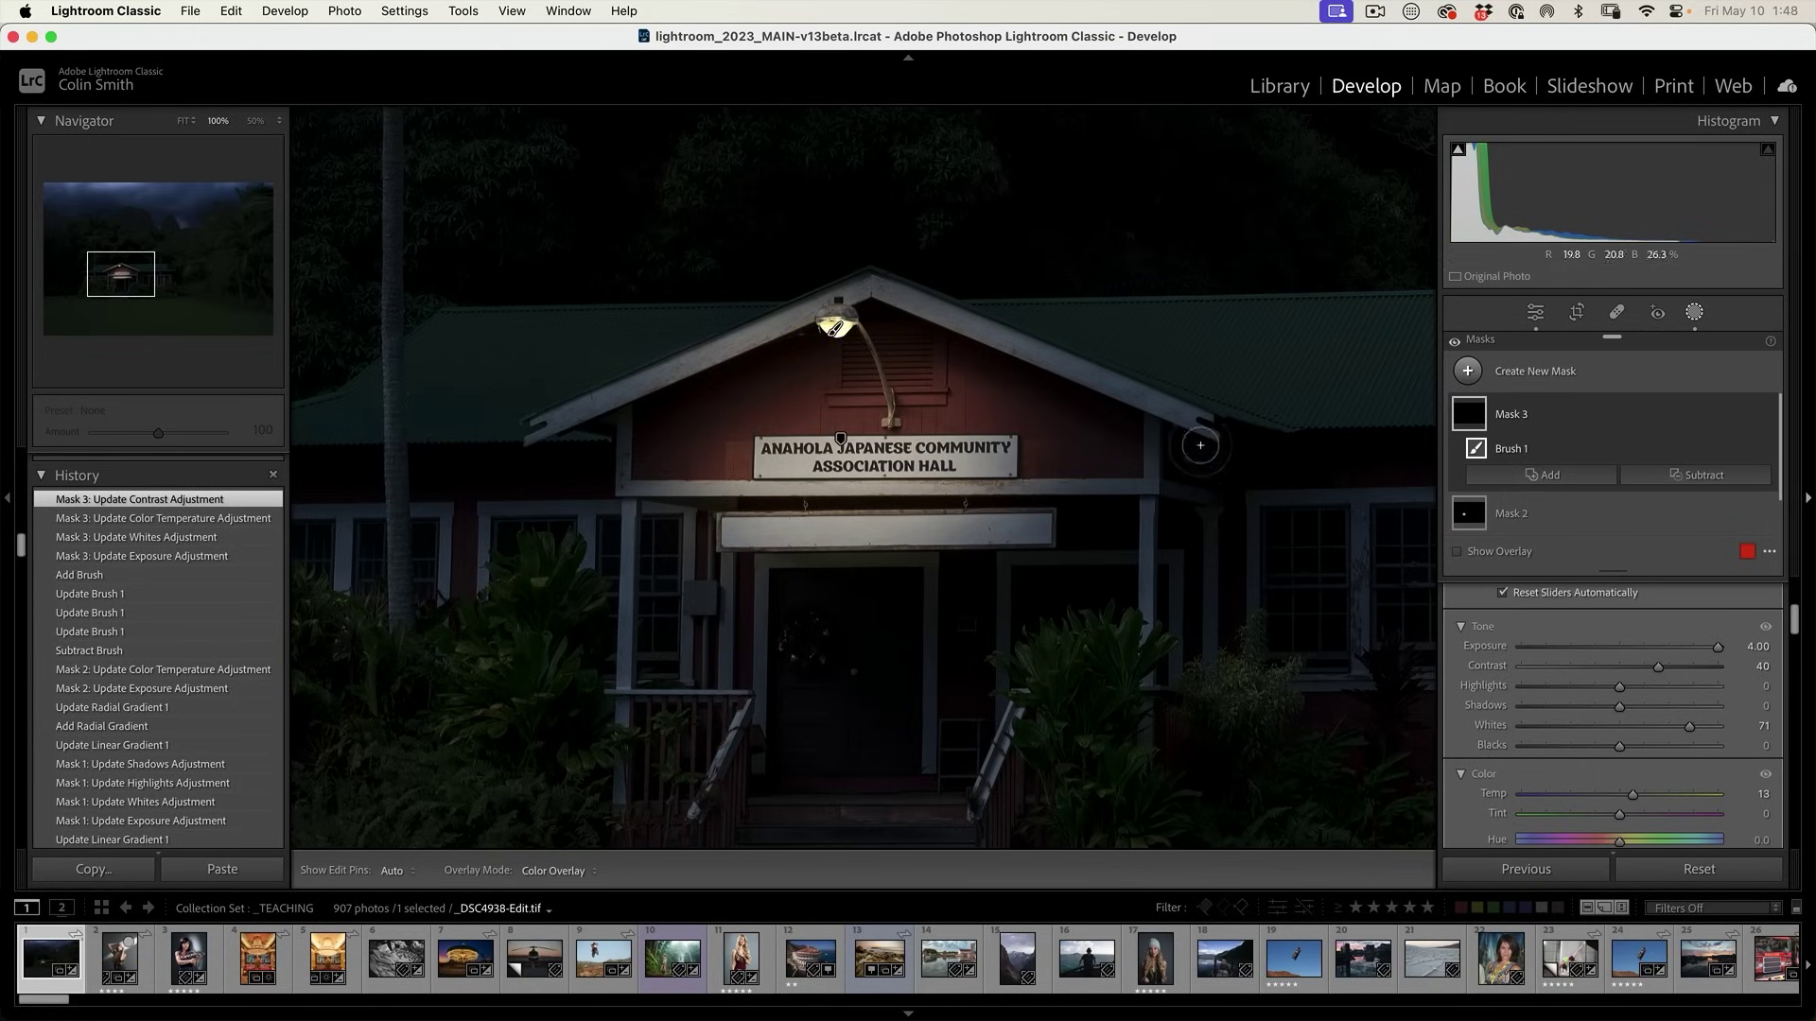
# Add a new radial gradient mask as a flat oval on the grass at the foot of the steps, and soften its feather.
pyautogui.click(184, 121)
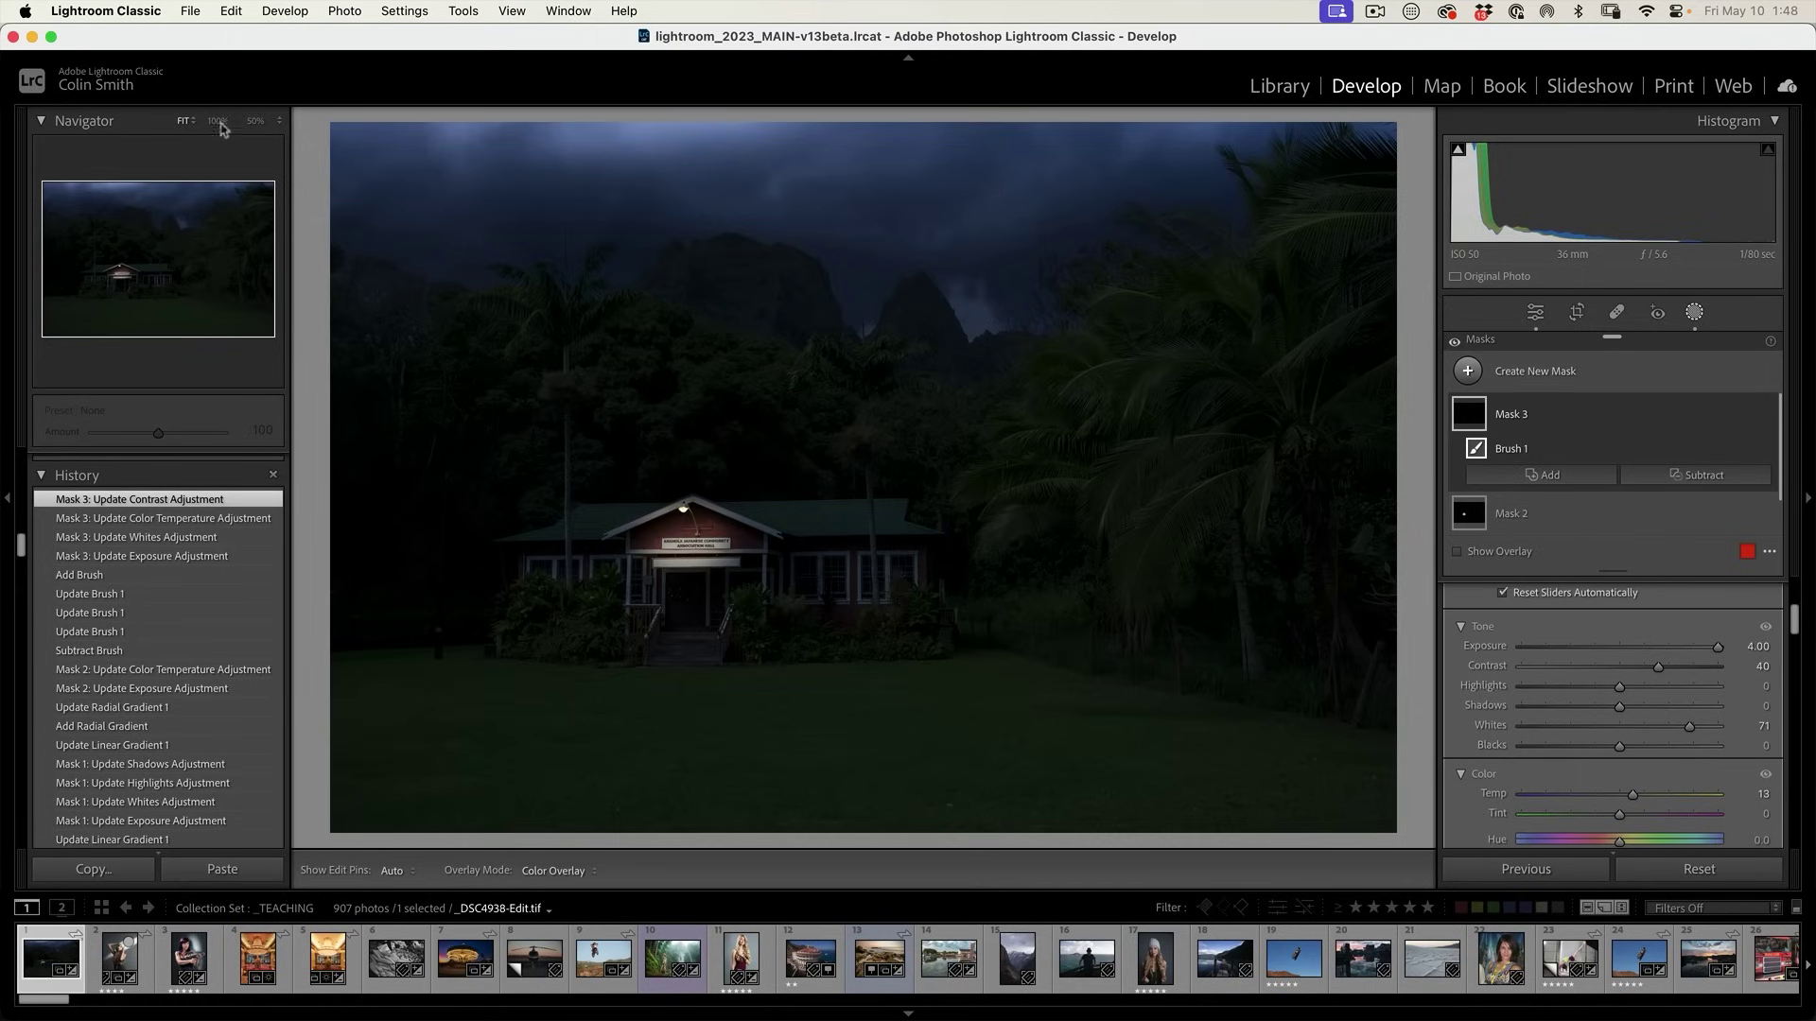
pyautogui.click(254, 123)
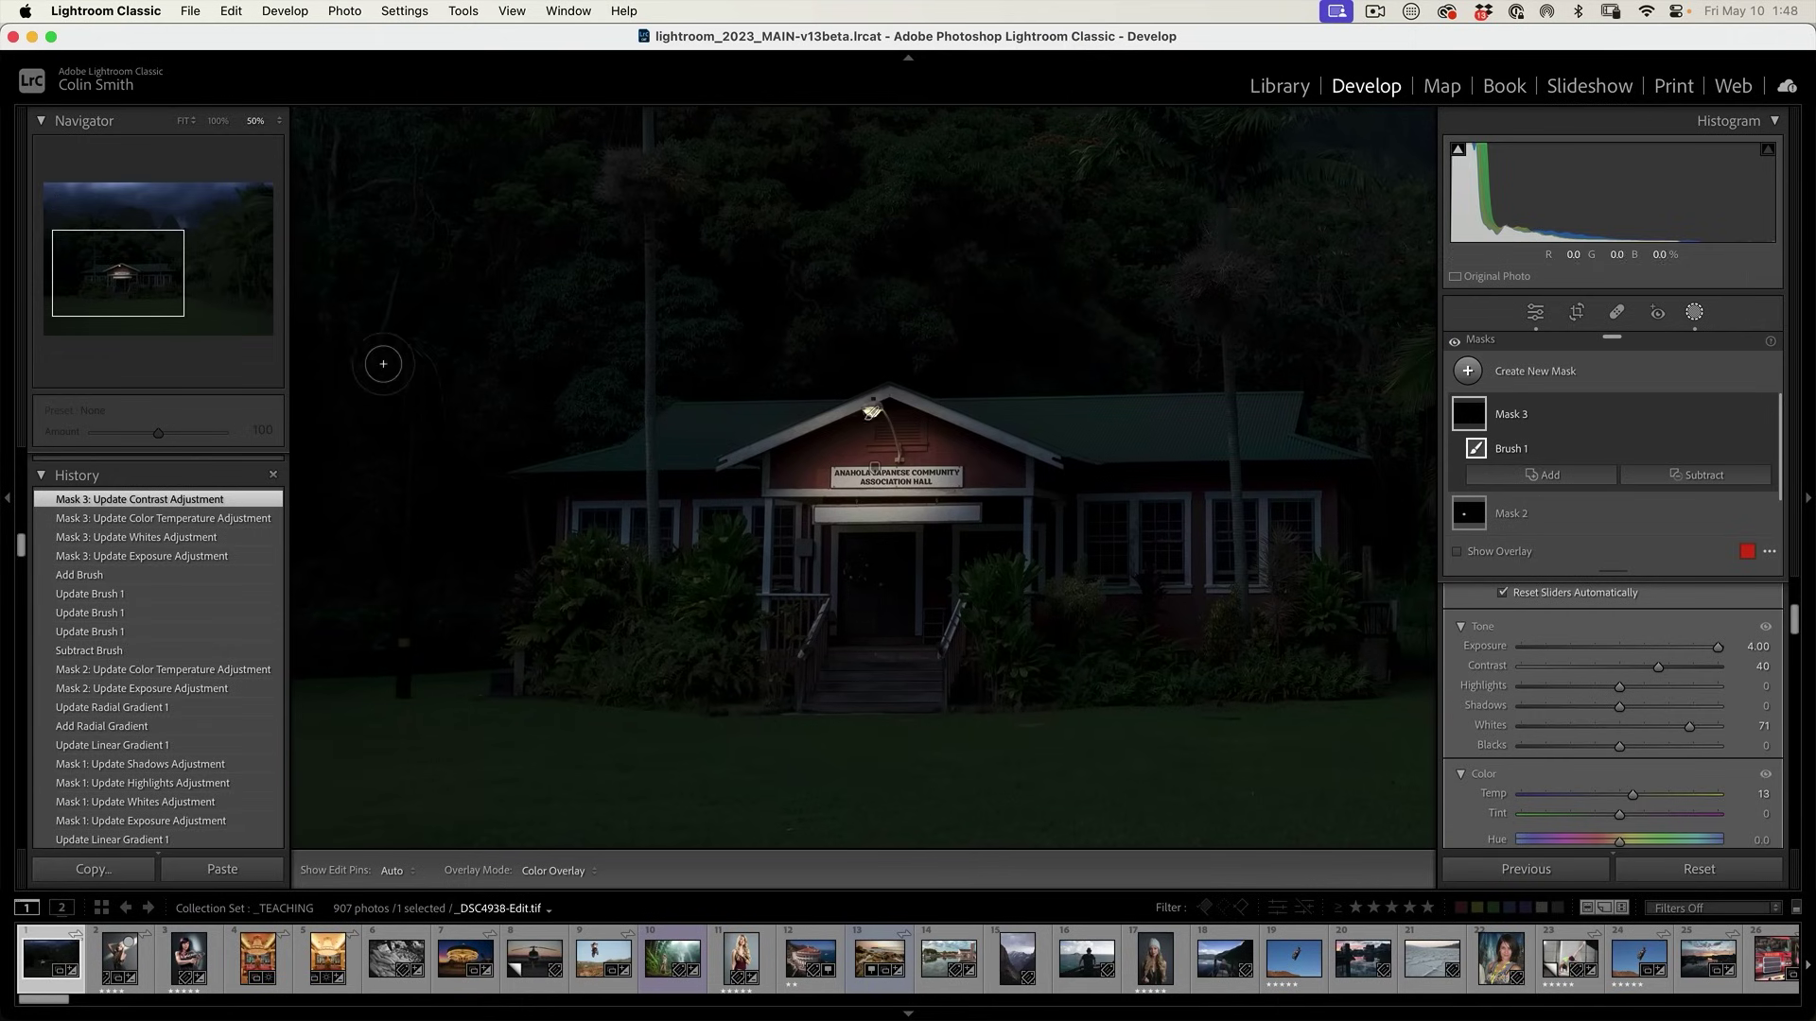
pyautogui.click(277, 125)
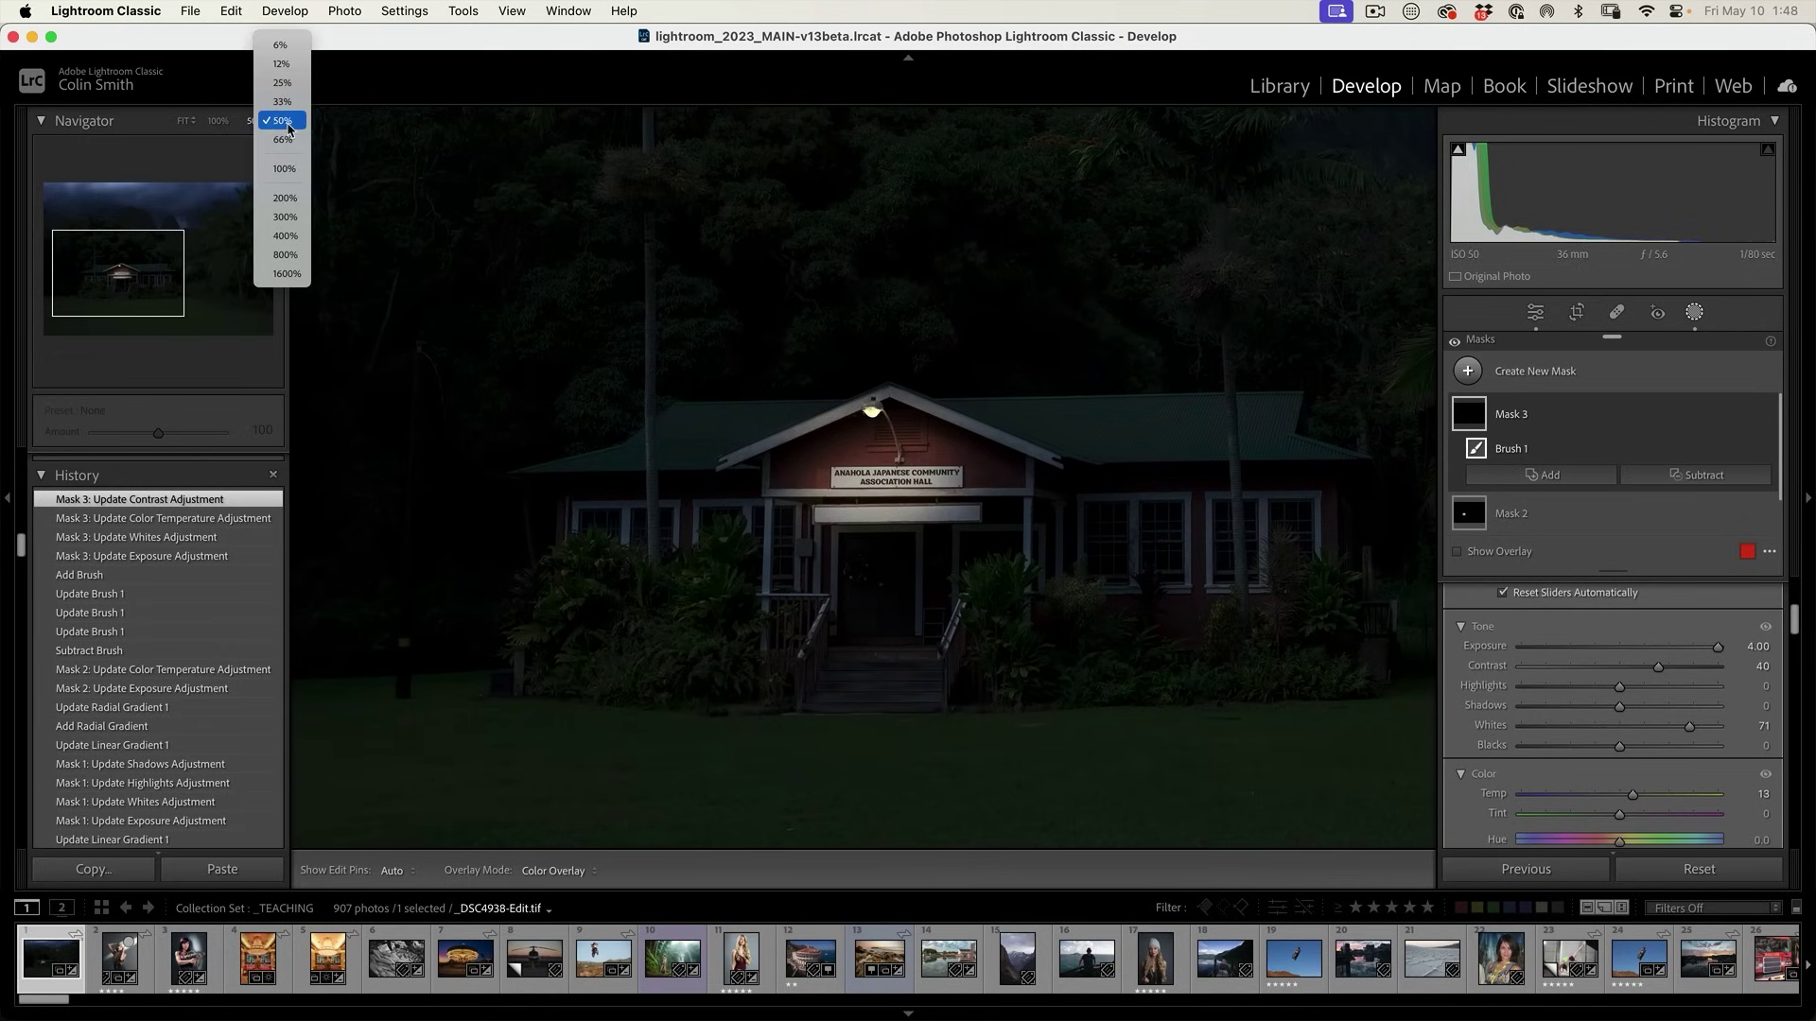
pyautogui.click(289, 141)
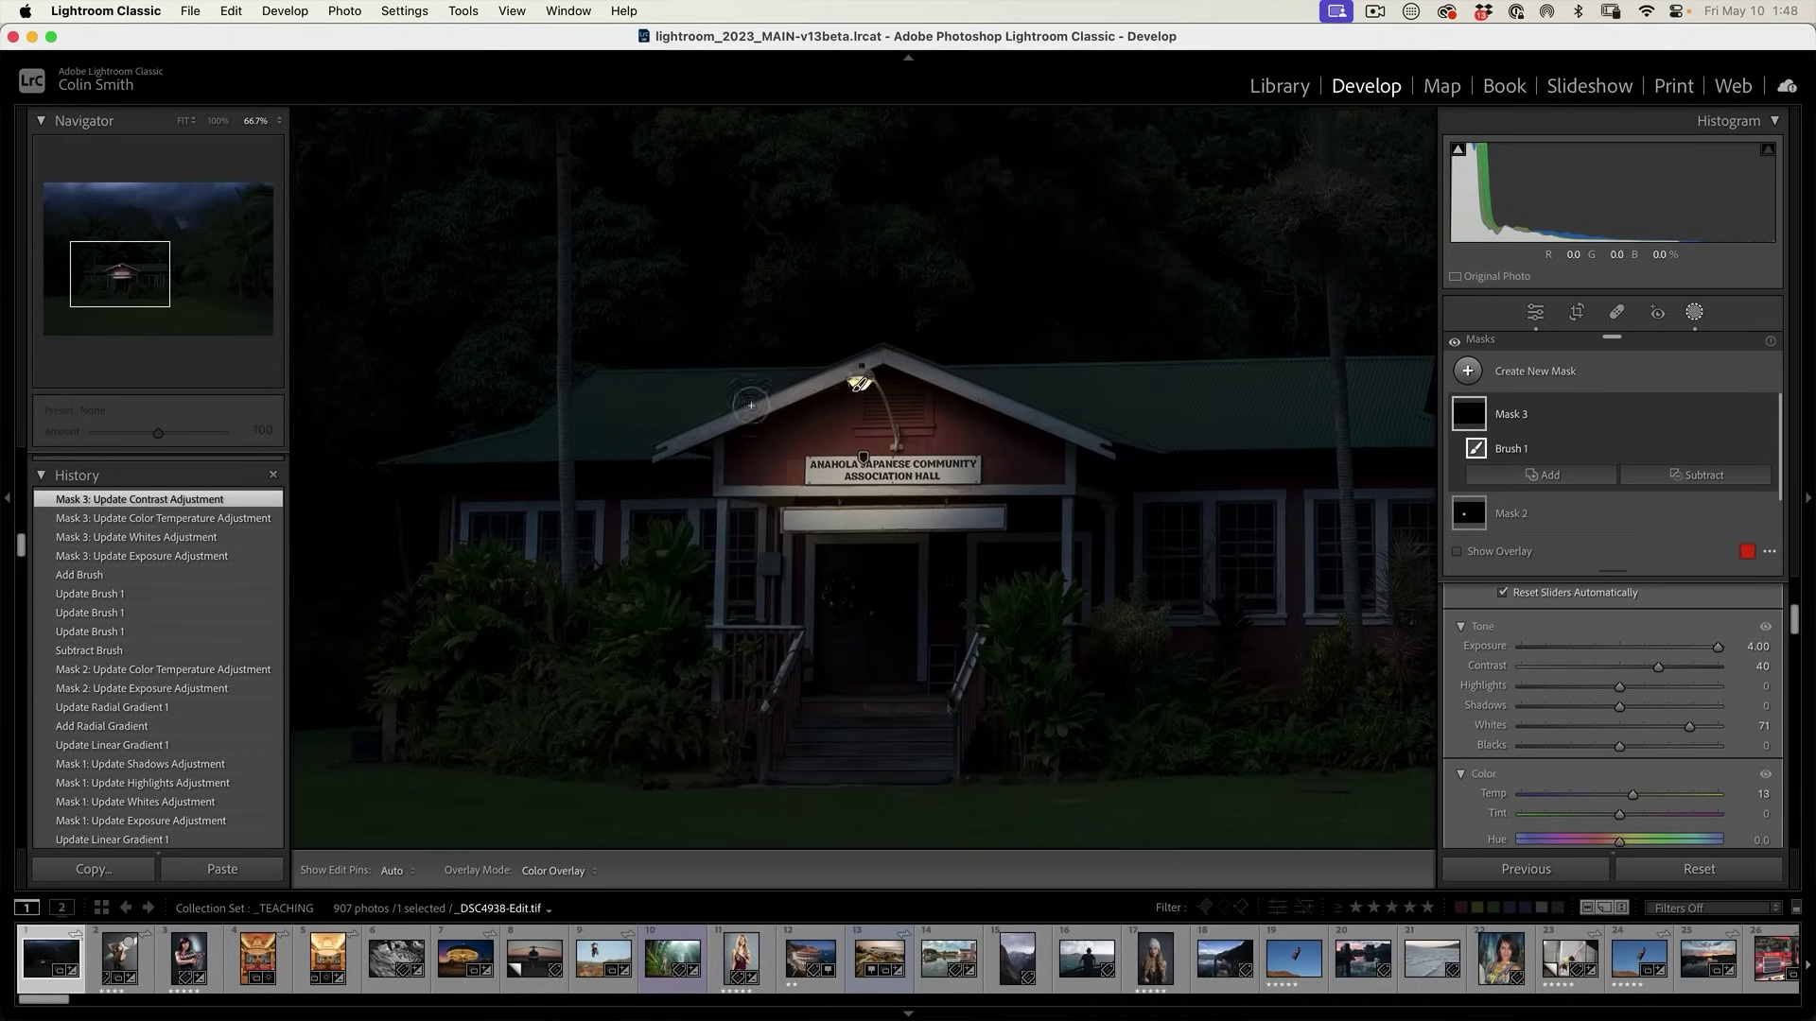
pyautogui.moveTo(988, 594); pyautogui.dragTo(964, 494)
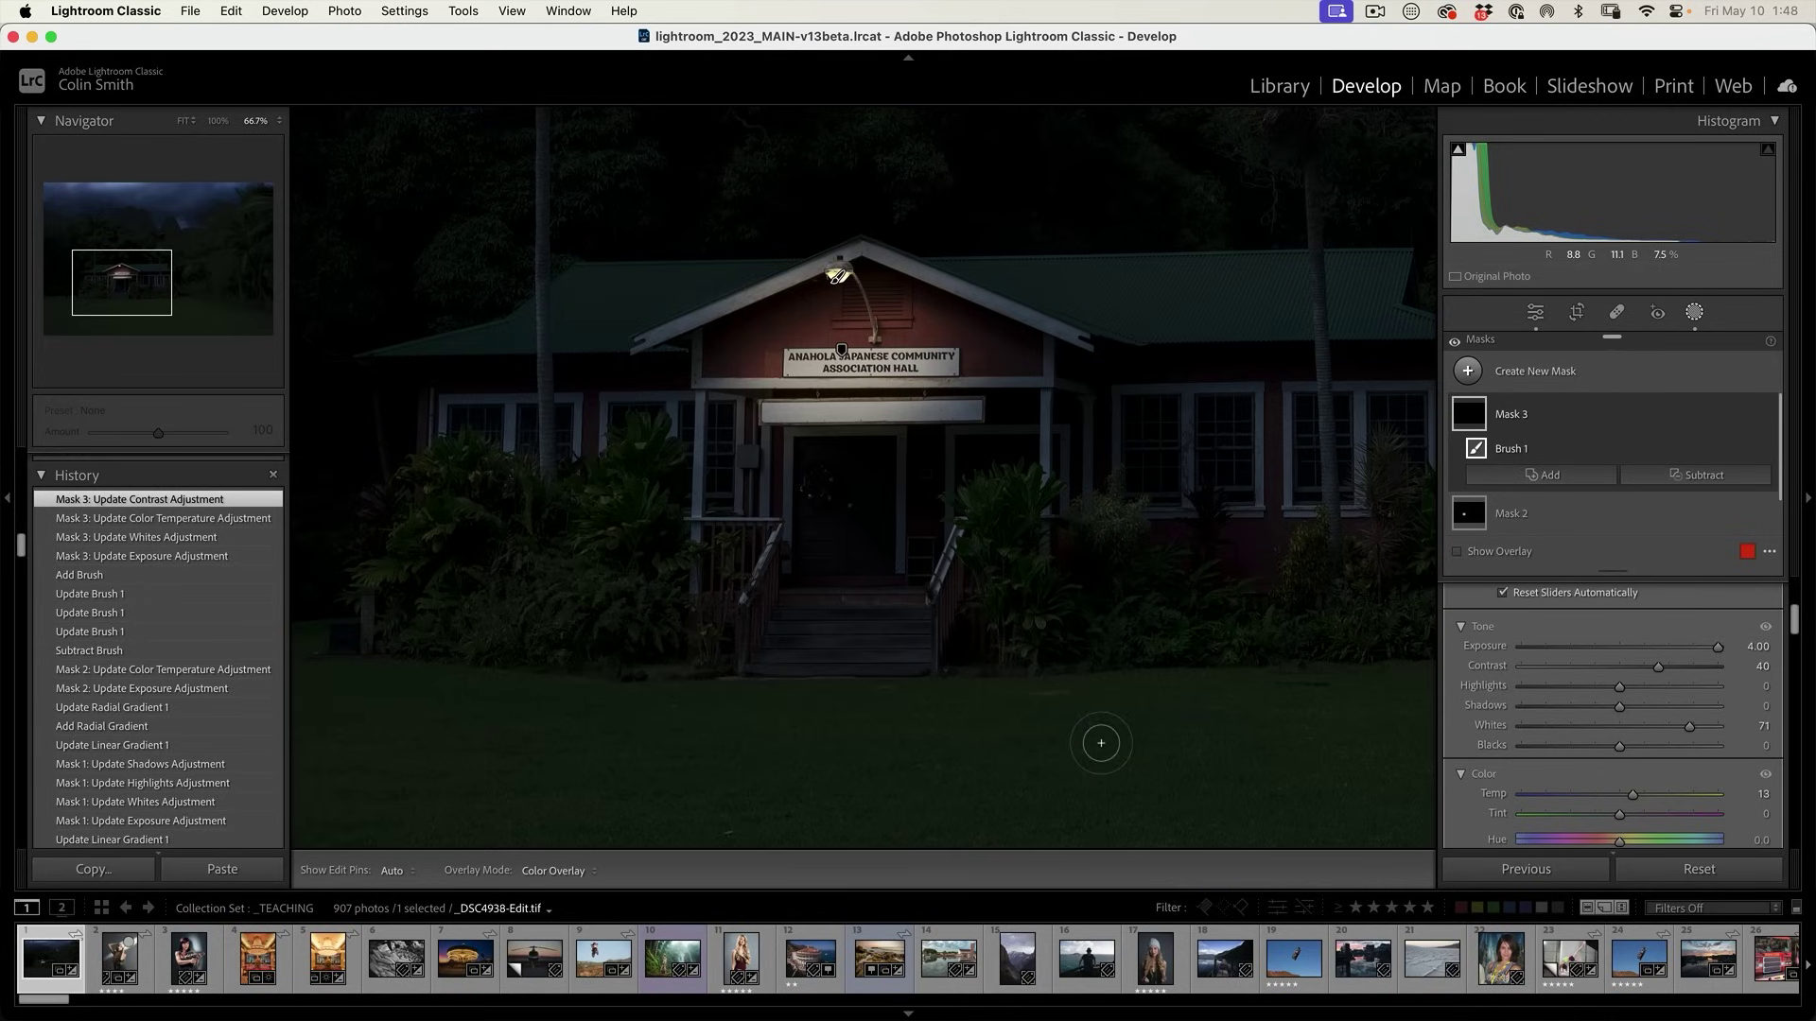
pyautogui.click(1468, 371)
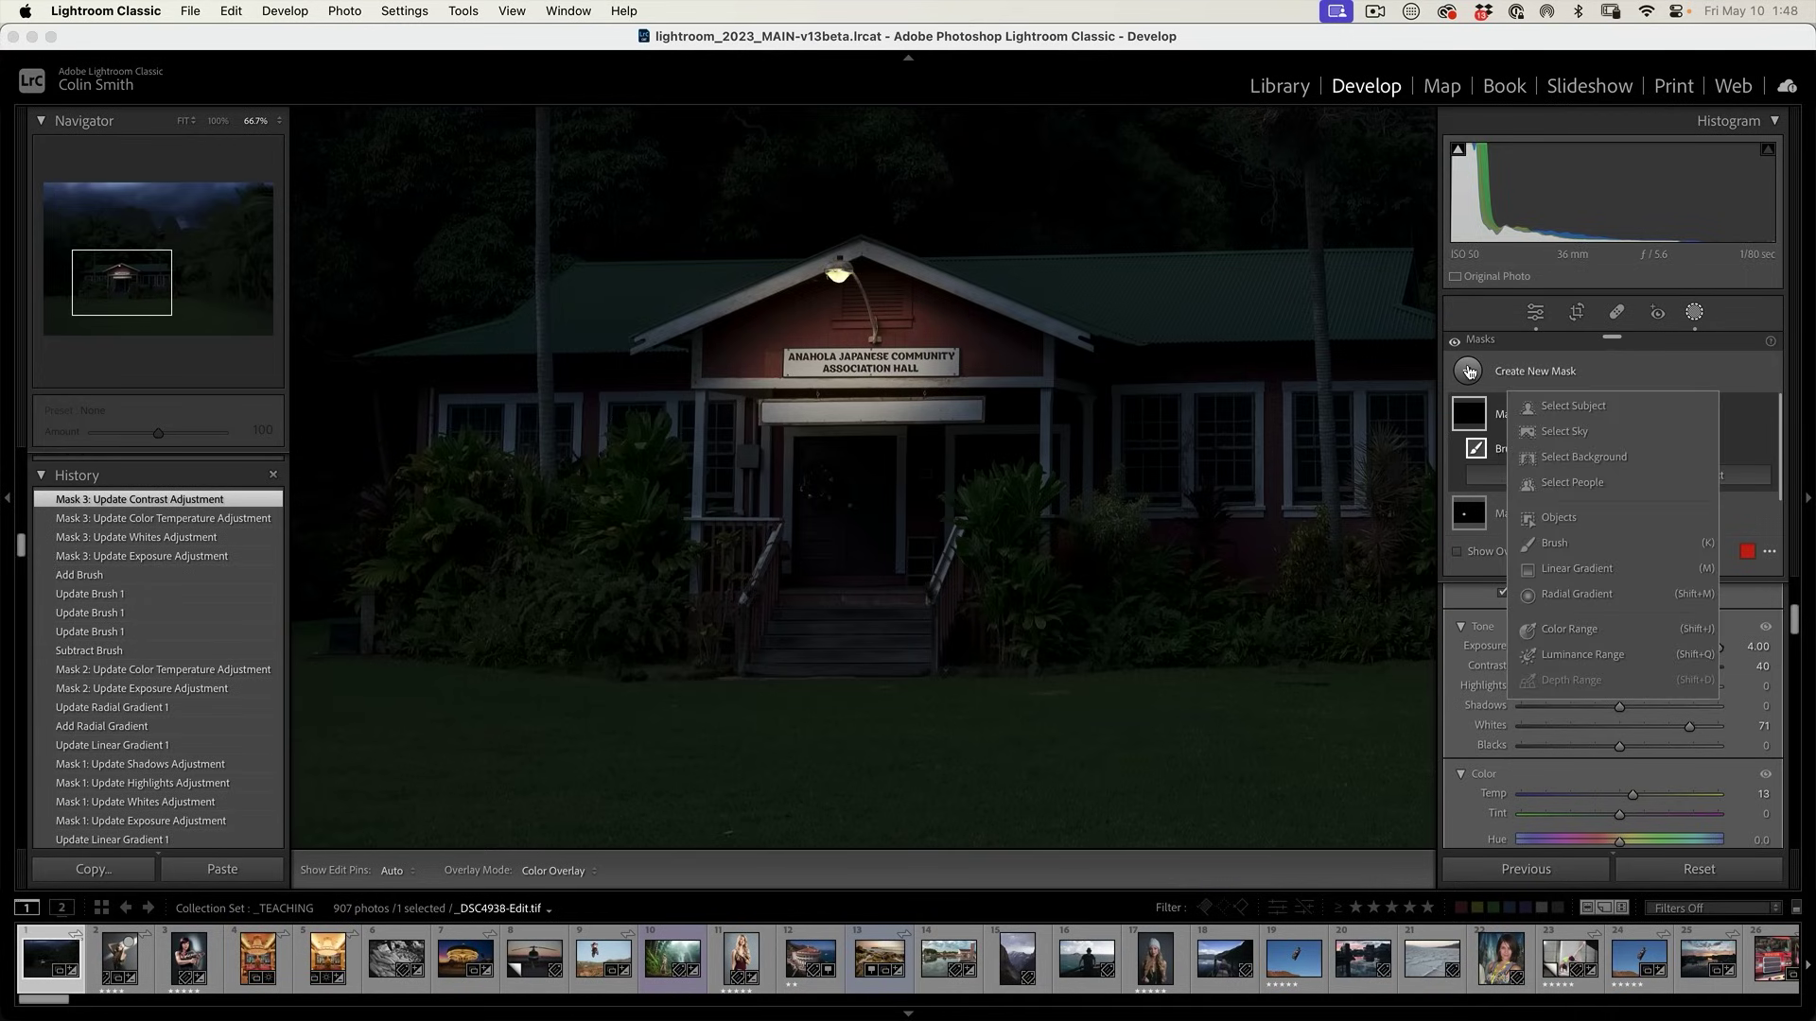
pyautogui.click(1589, 594)
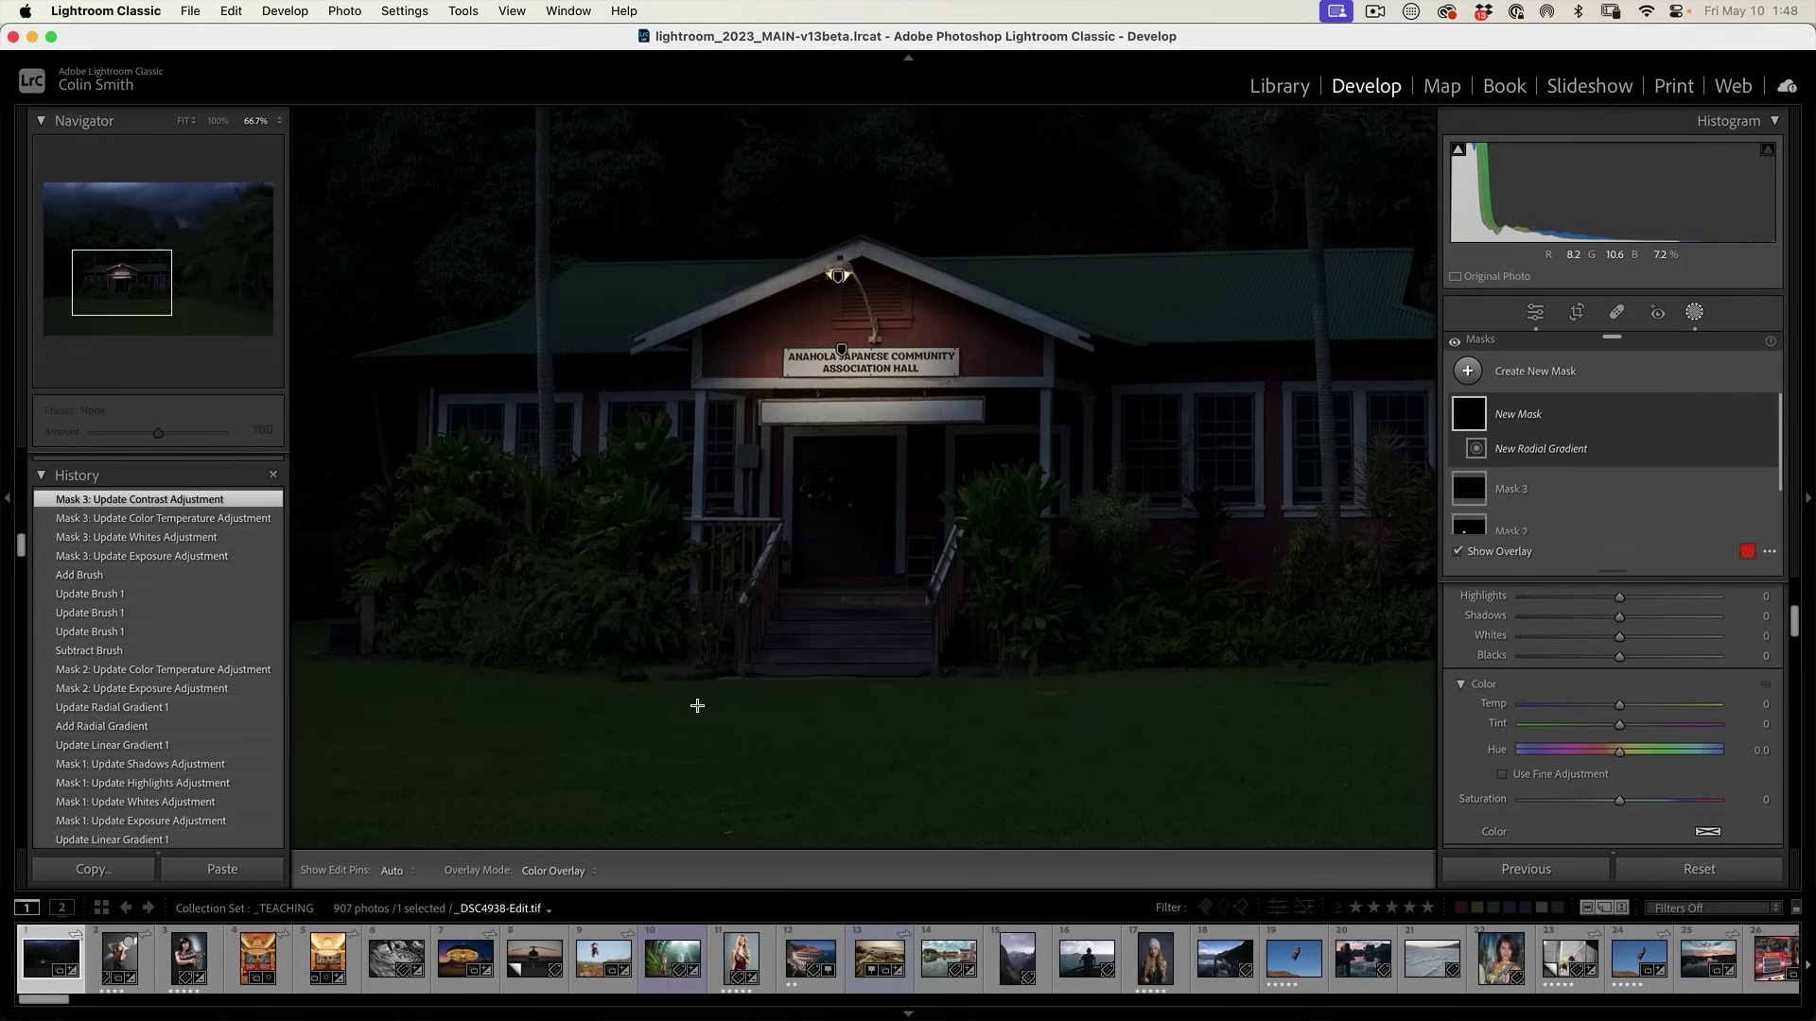
pyautogui.moveTo(697, 705); pyautogui.dragTo(871, 746)
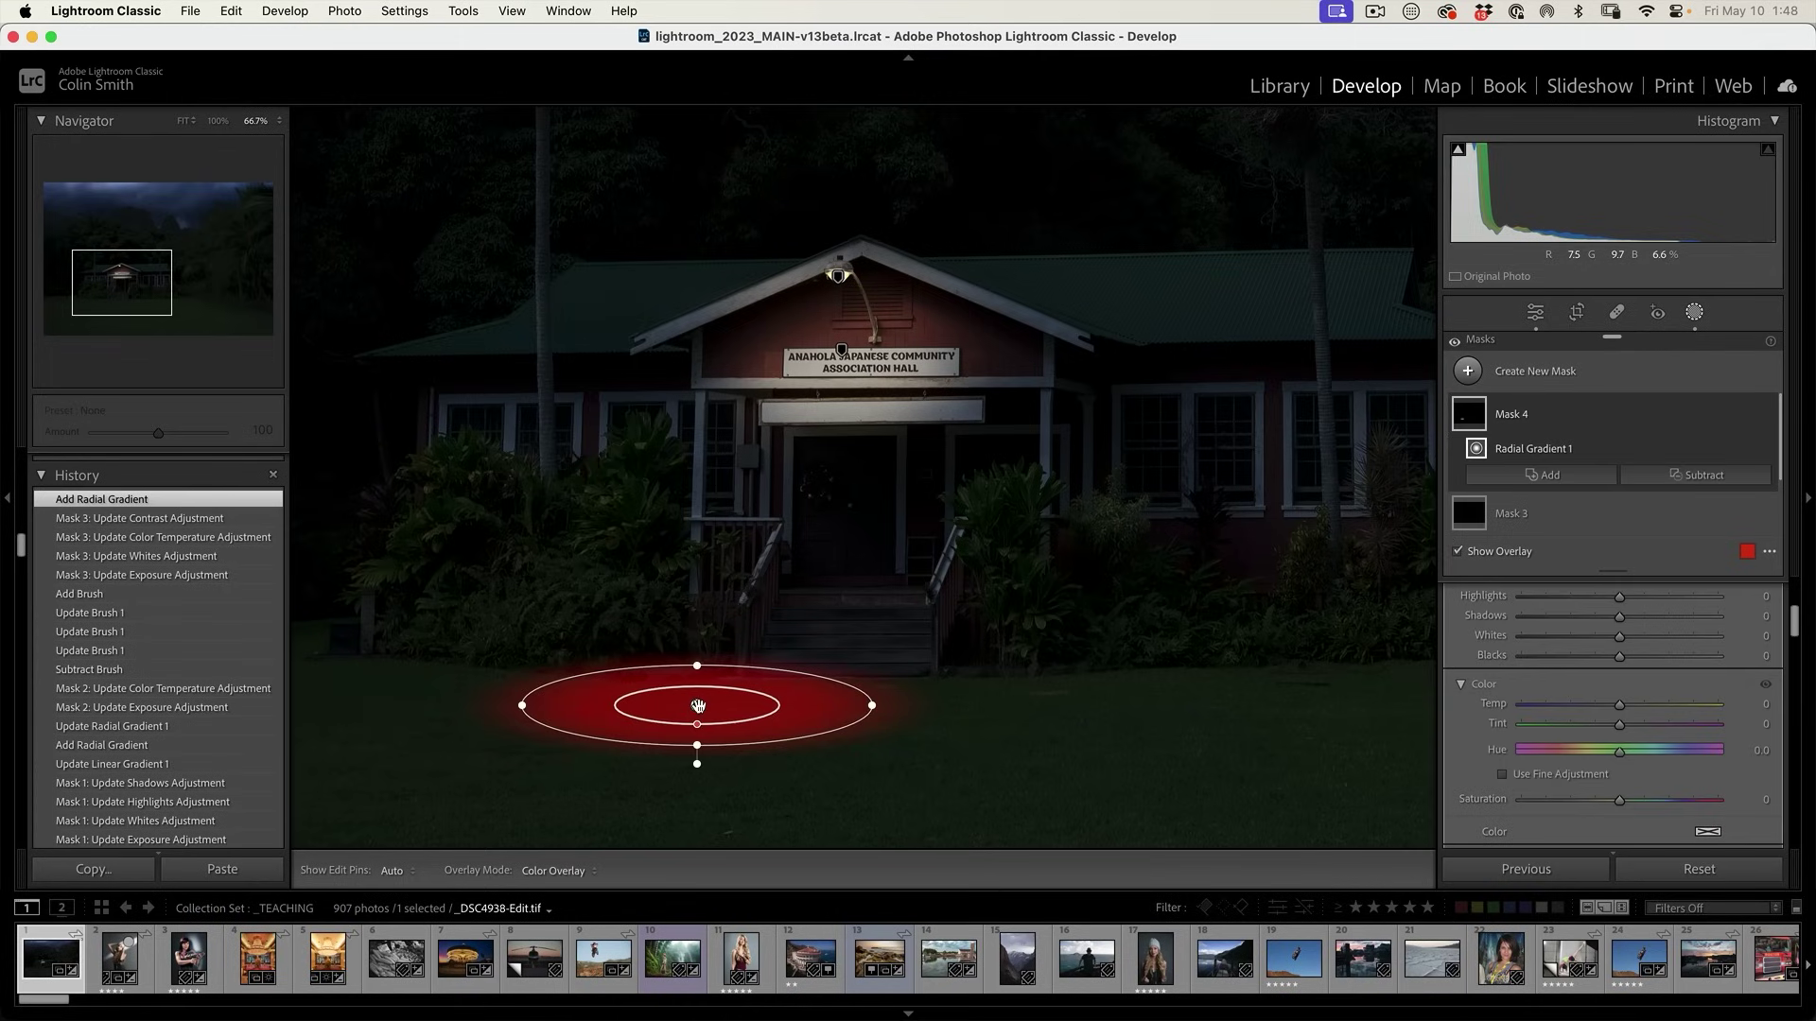
pyautogui.moveTo(697, 706); pyautogui.dragTo(825, 700)
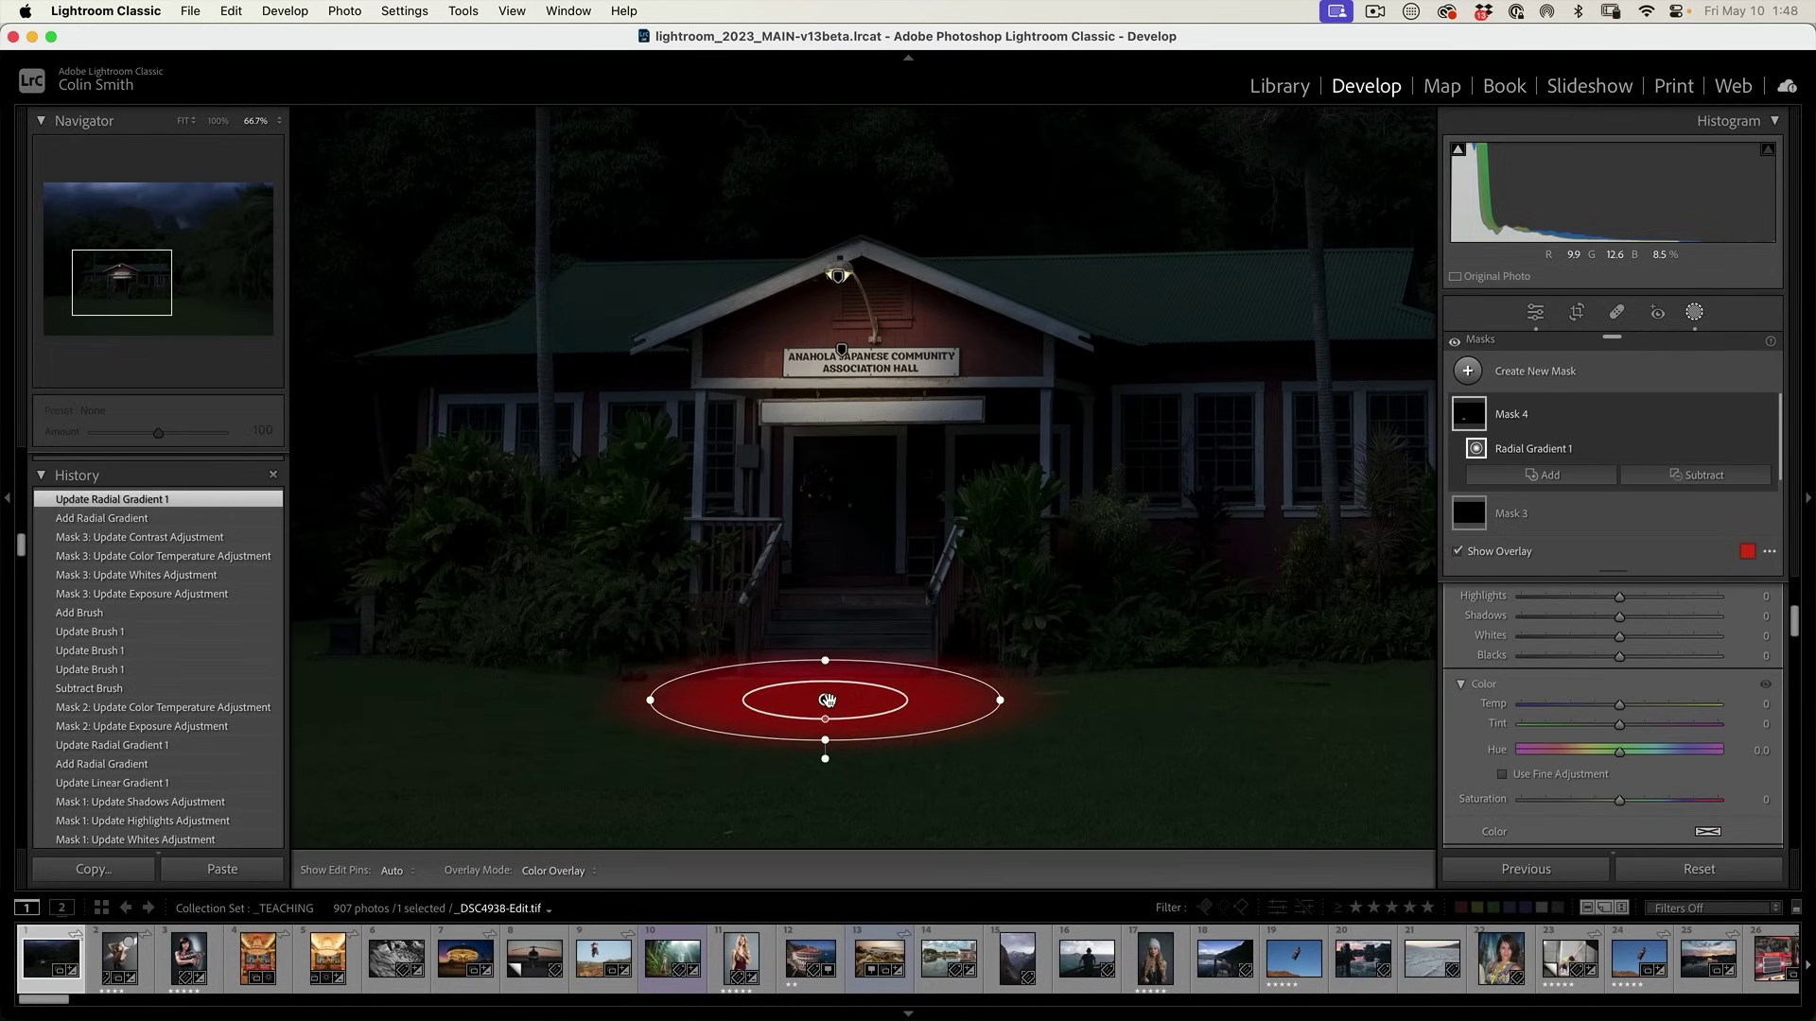
pyautogui.press('h')
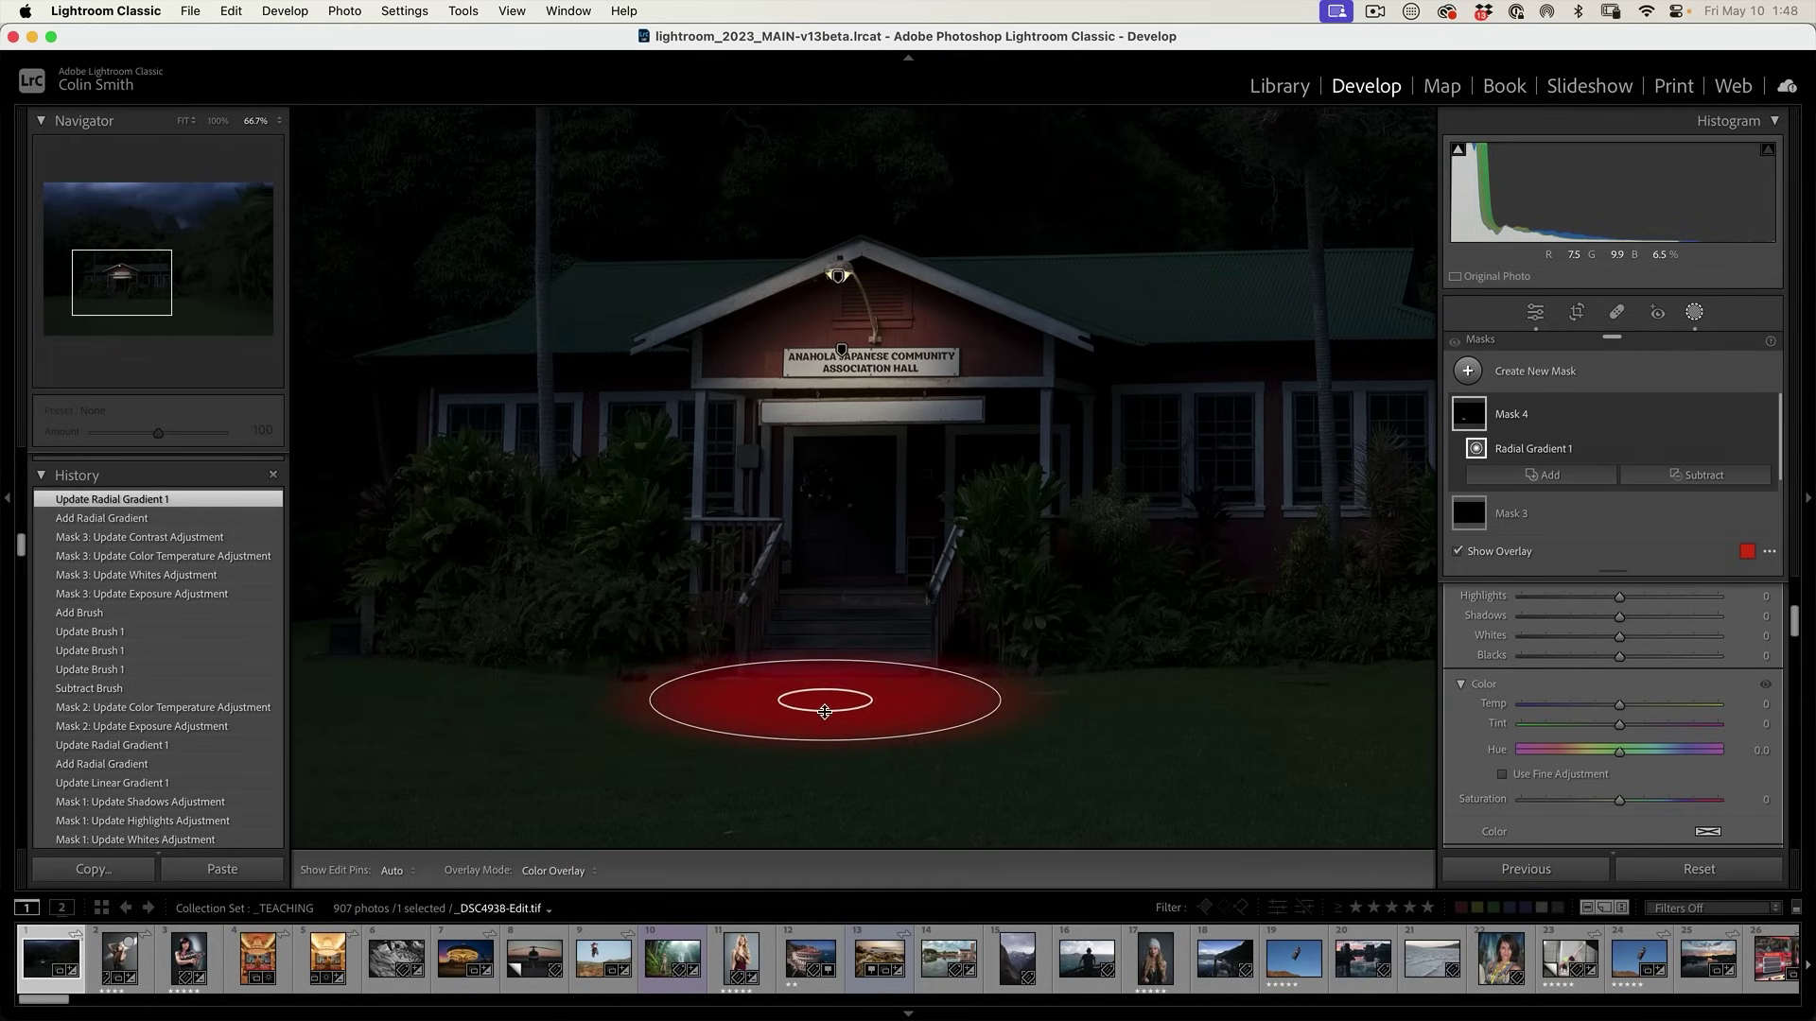
pyautogui.moveTo(825, 699); pyautogui.dragTo(825, 701)
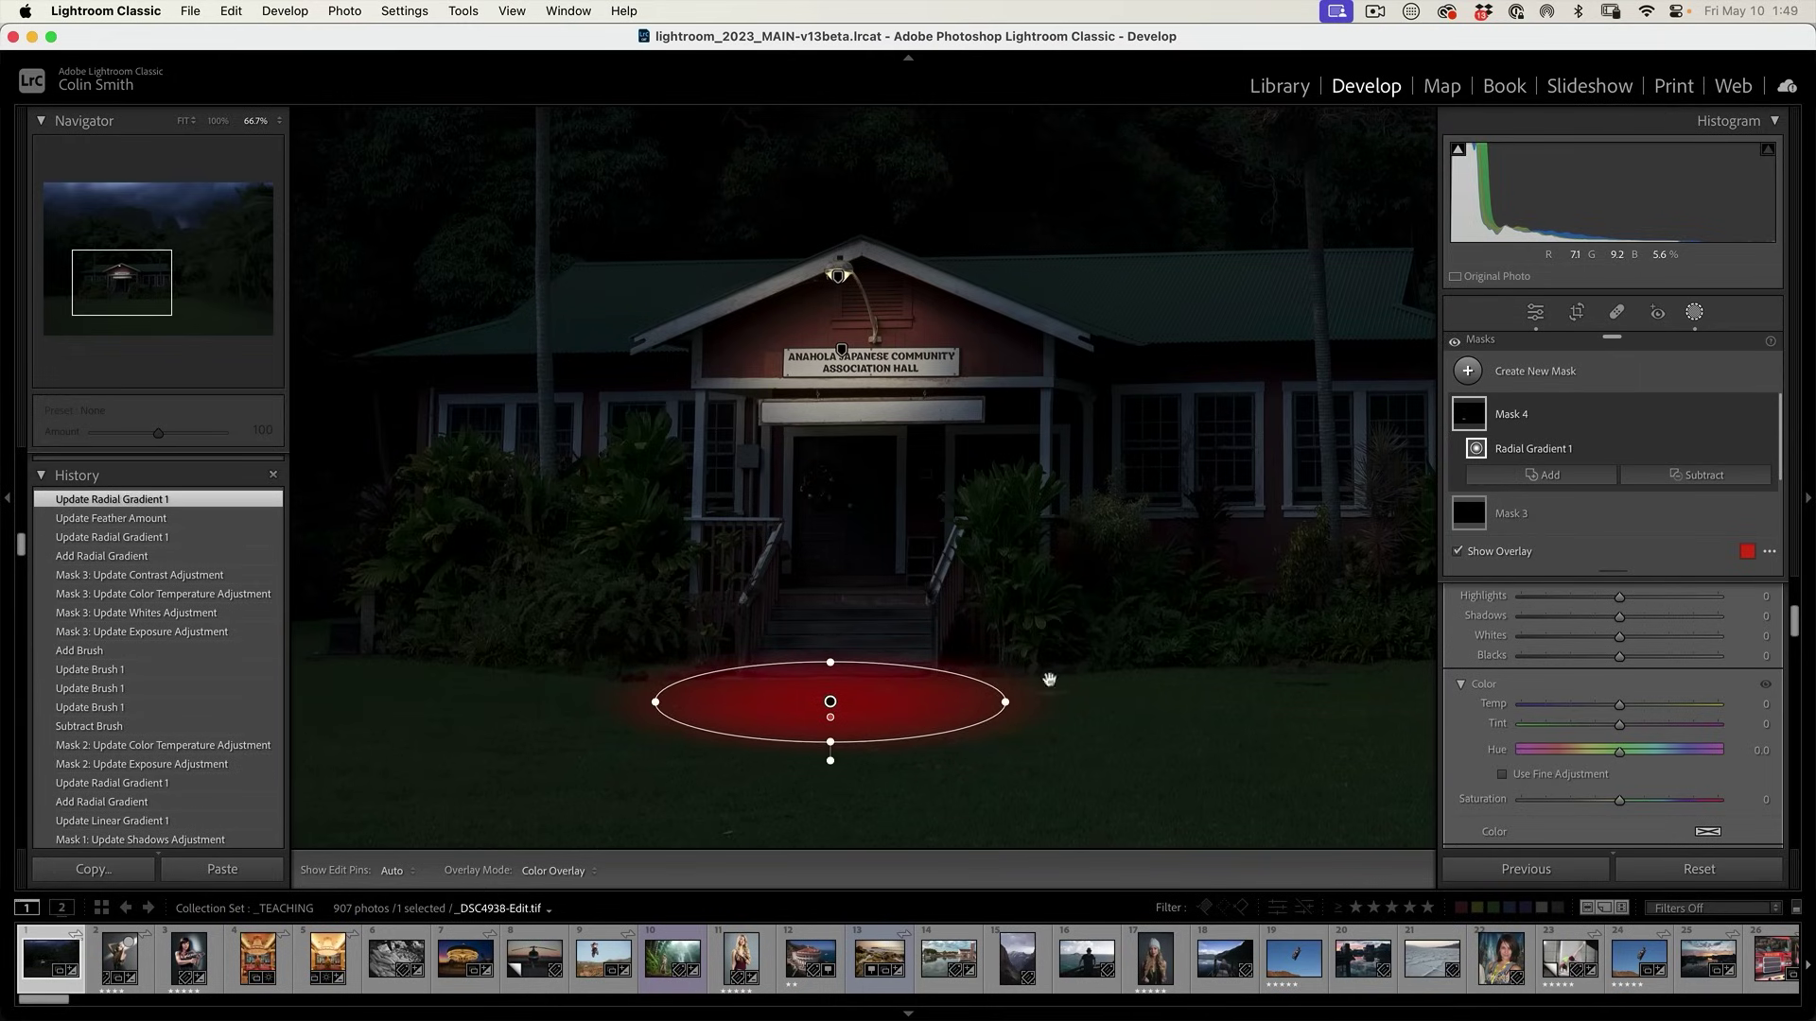
# Give the grass oval a warm pool of light with Exposure 3.14 and Temp 28, and enlarge it slightly in width and height.
pyautogui.scroll(4, 1794, 627)
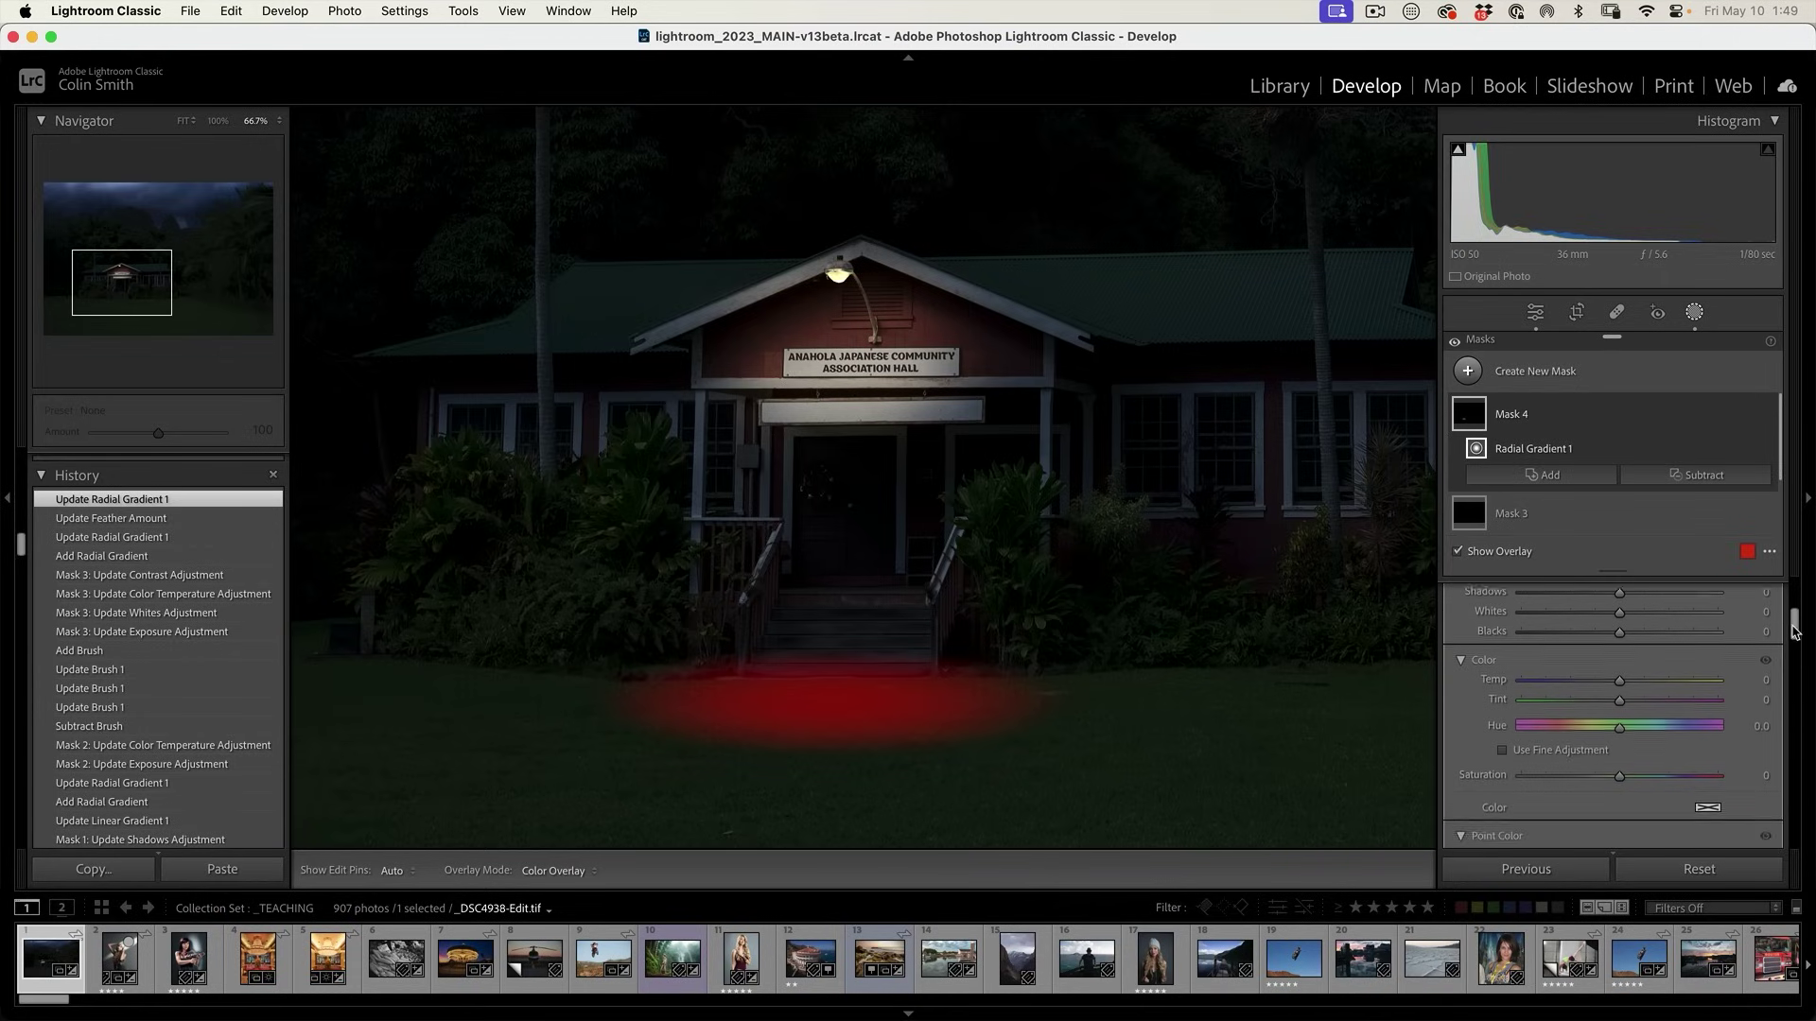
pyautogui.moveTo(1621, 670); pyautogui.dragTo(1693, 668)
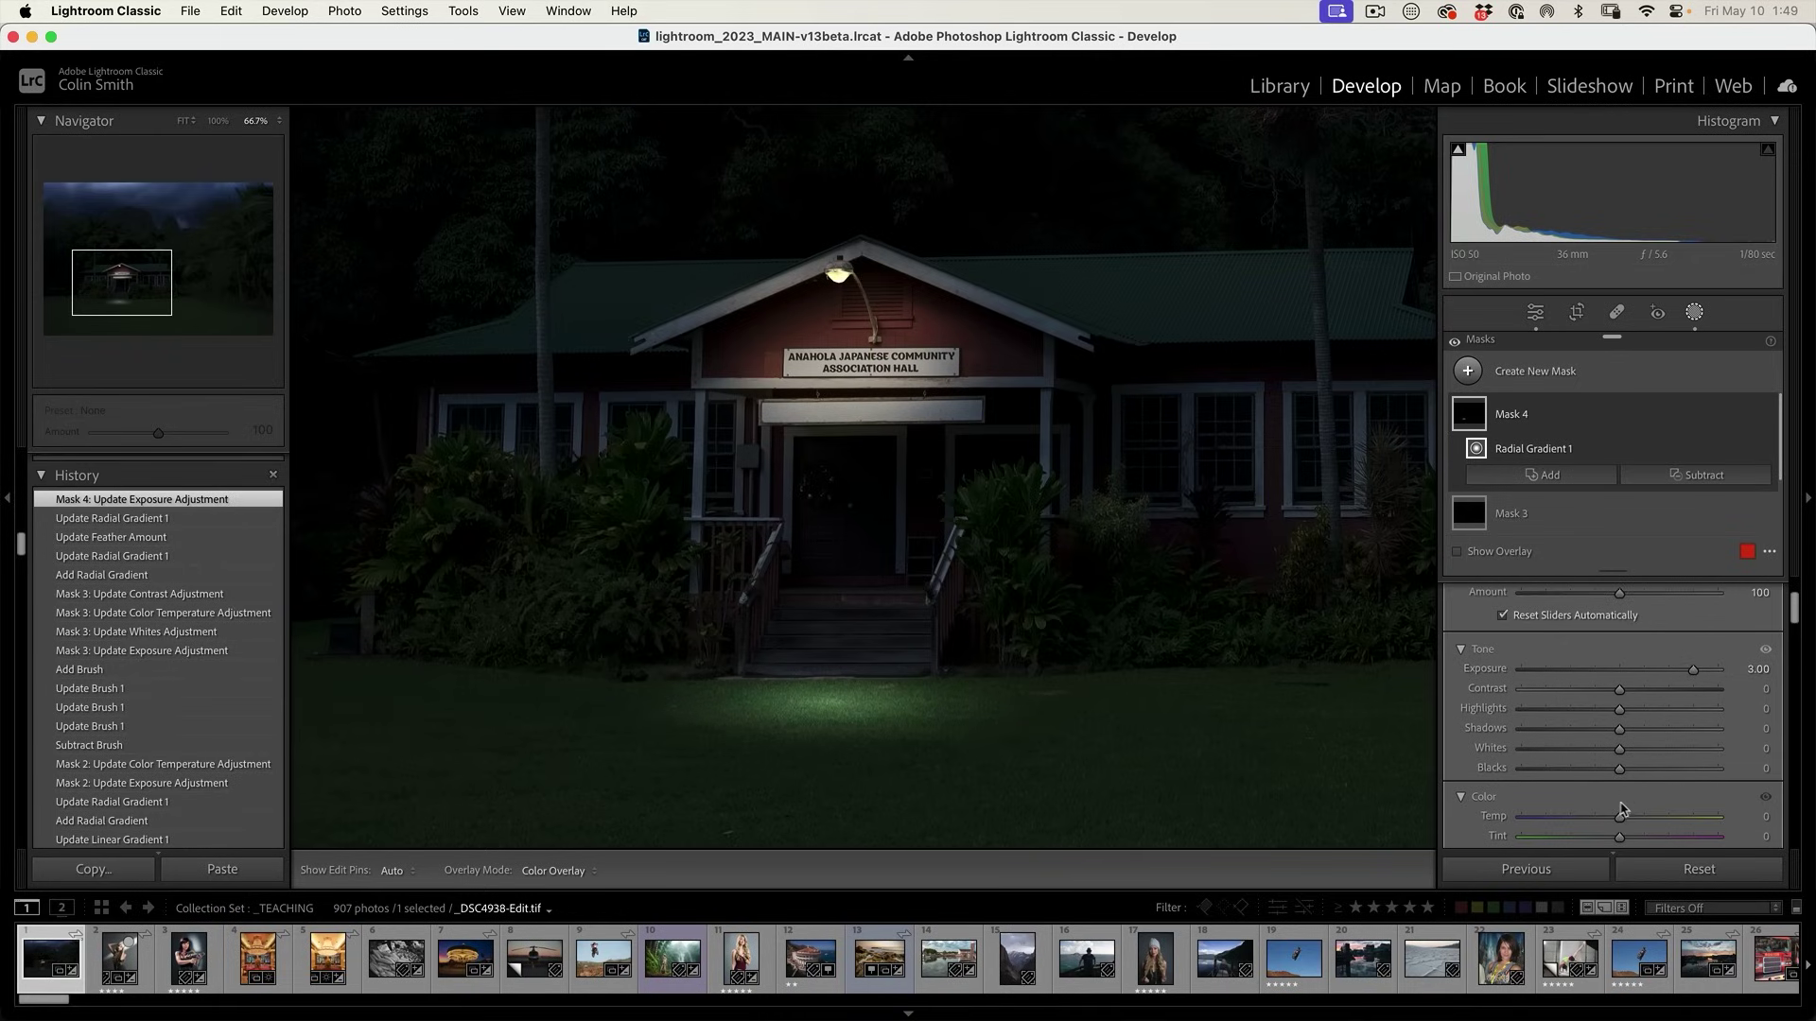
pyautogui.moveTo(1651, 819); pyautogui.dragTo(1646, 819)
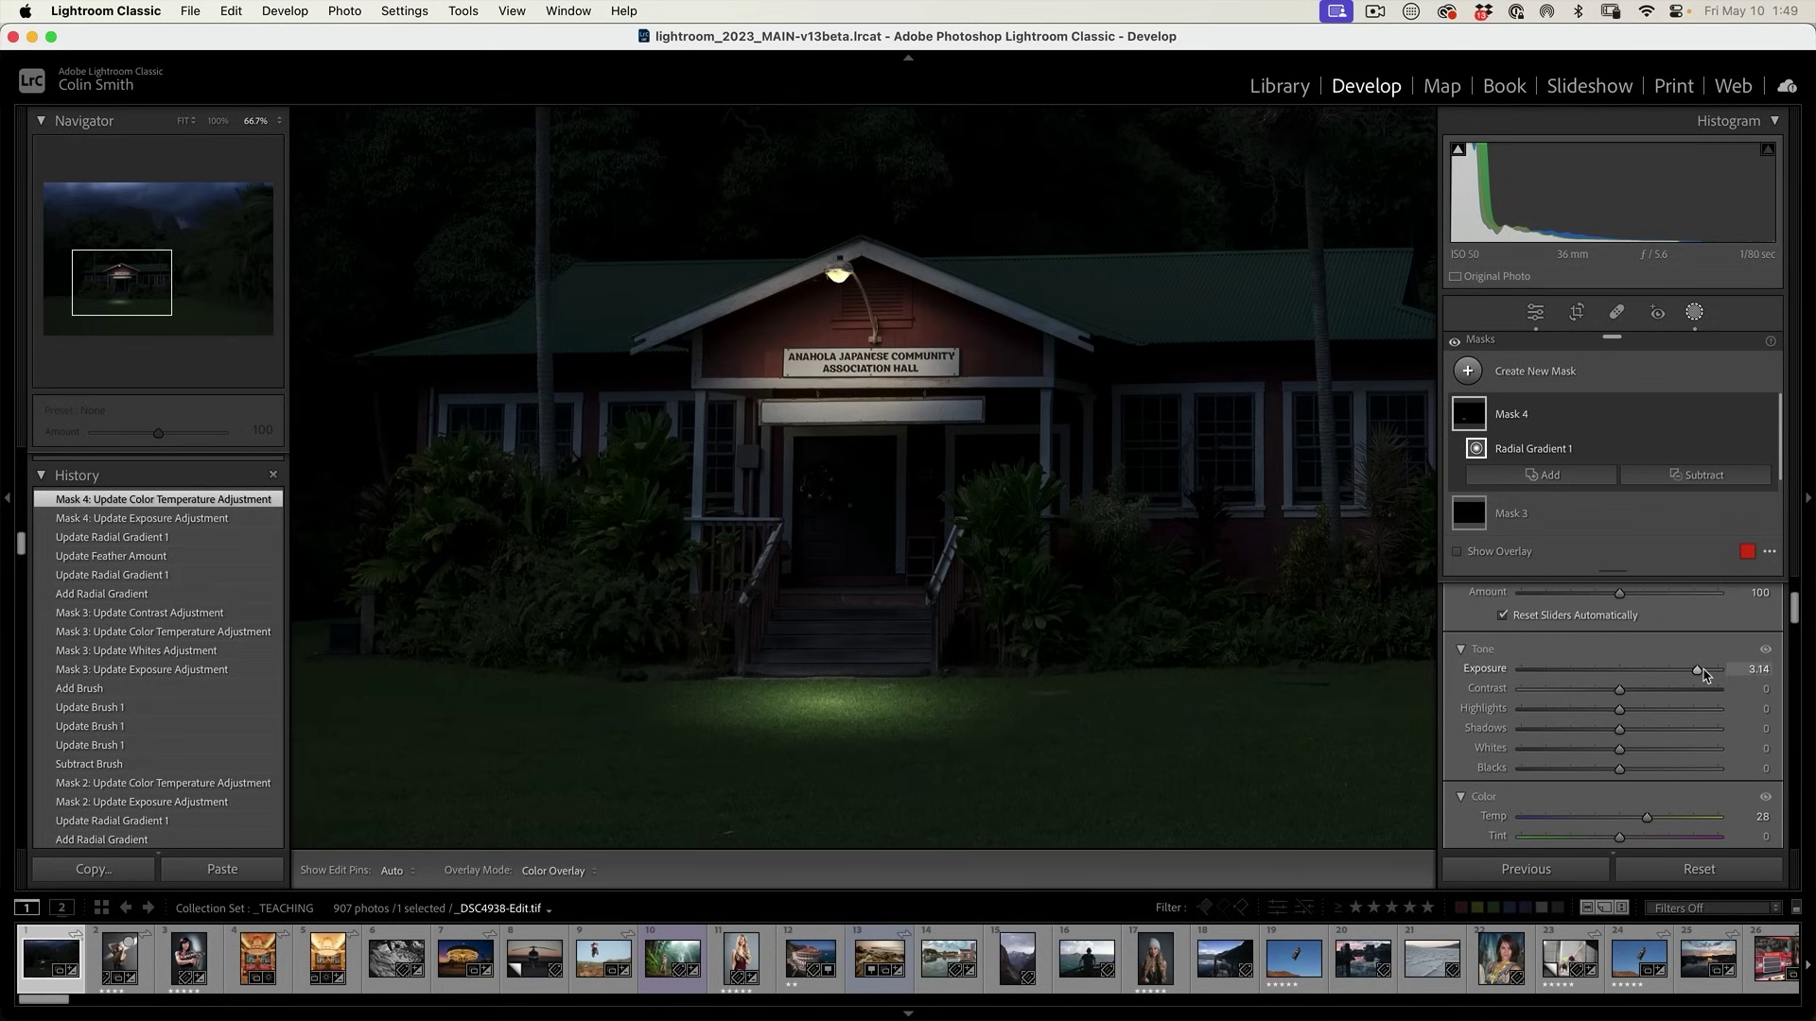
pyautogui.moveTo(1702, 674); pyautogui.dragTo(1703, 675)
pyautogui.moveTo(1006, 702); pyautogui.dragTo(1030, 700)
pyautogui.moveTo(826, 742); pyautogui.dragTo(825, 748)
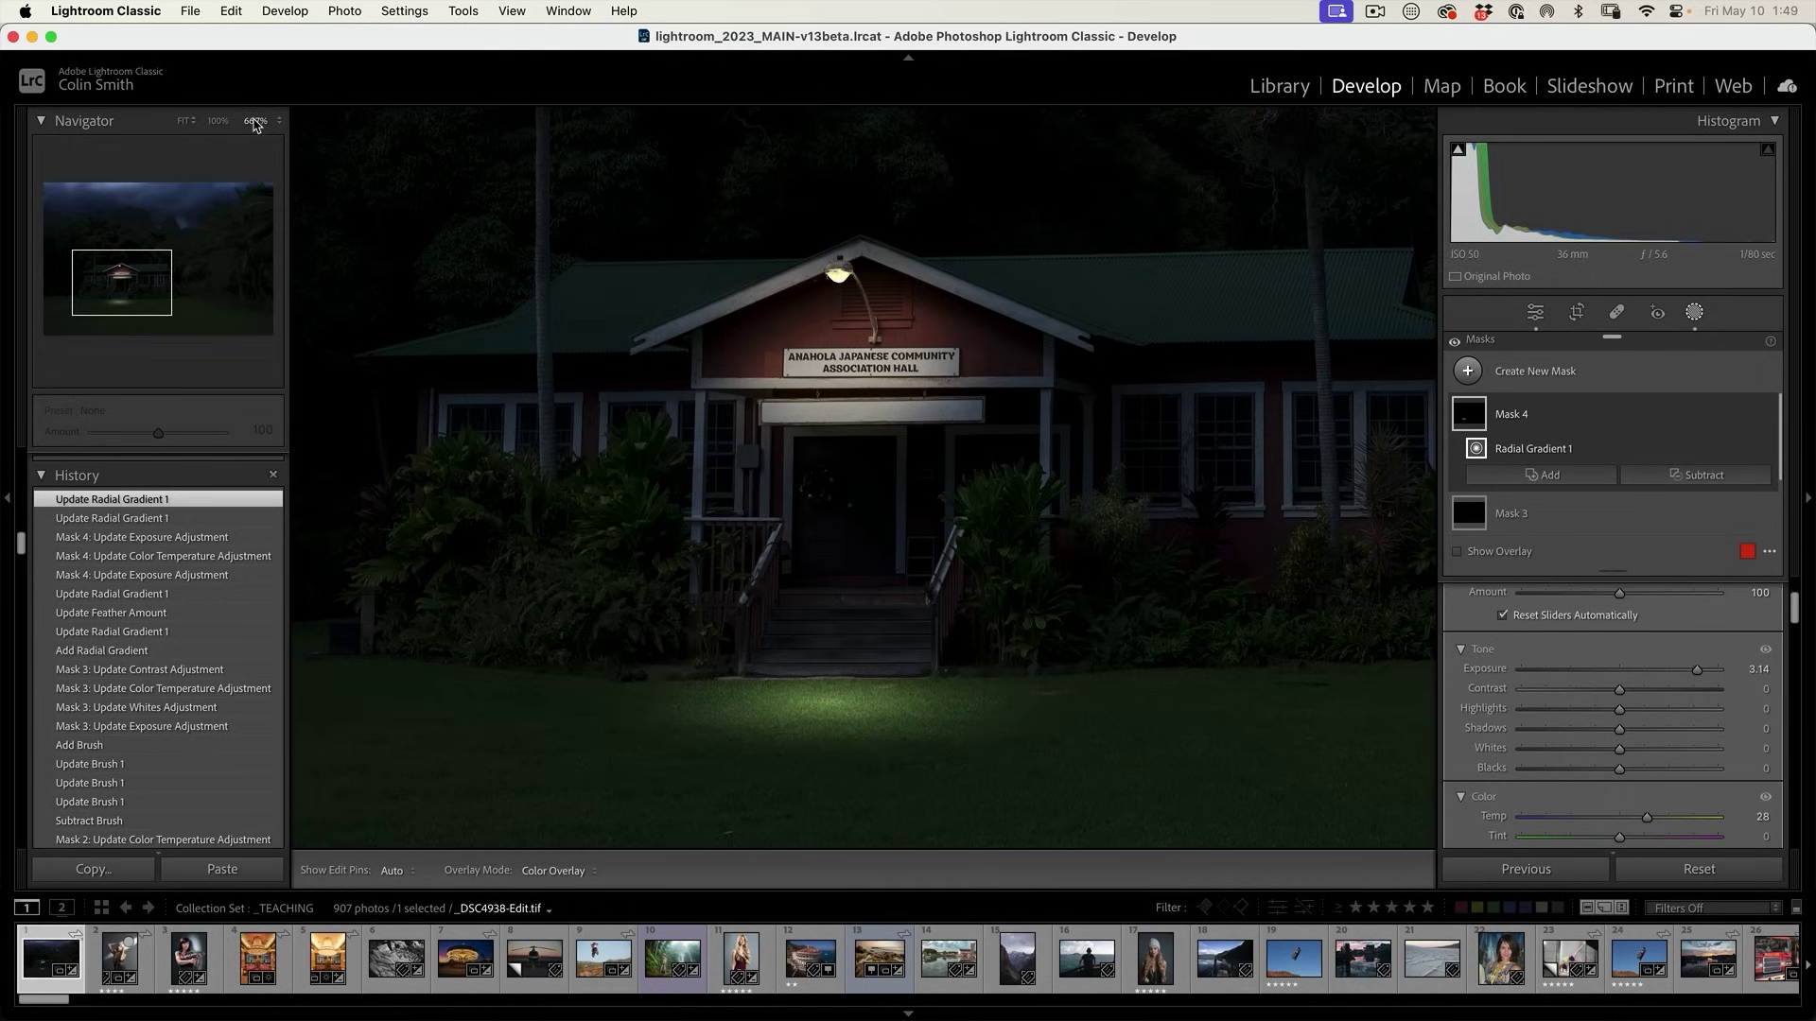
# Add a new brush mask and paint with Auto Mask on across the porch edge above the front steps.
pyautogui.click(214, 122)
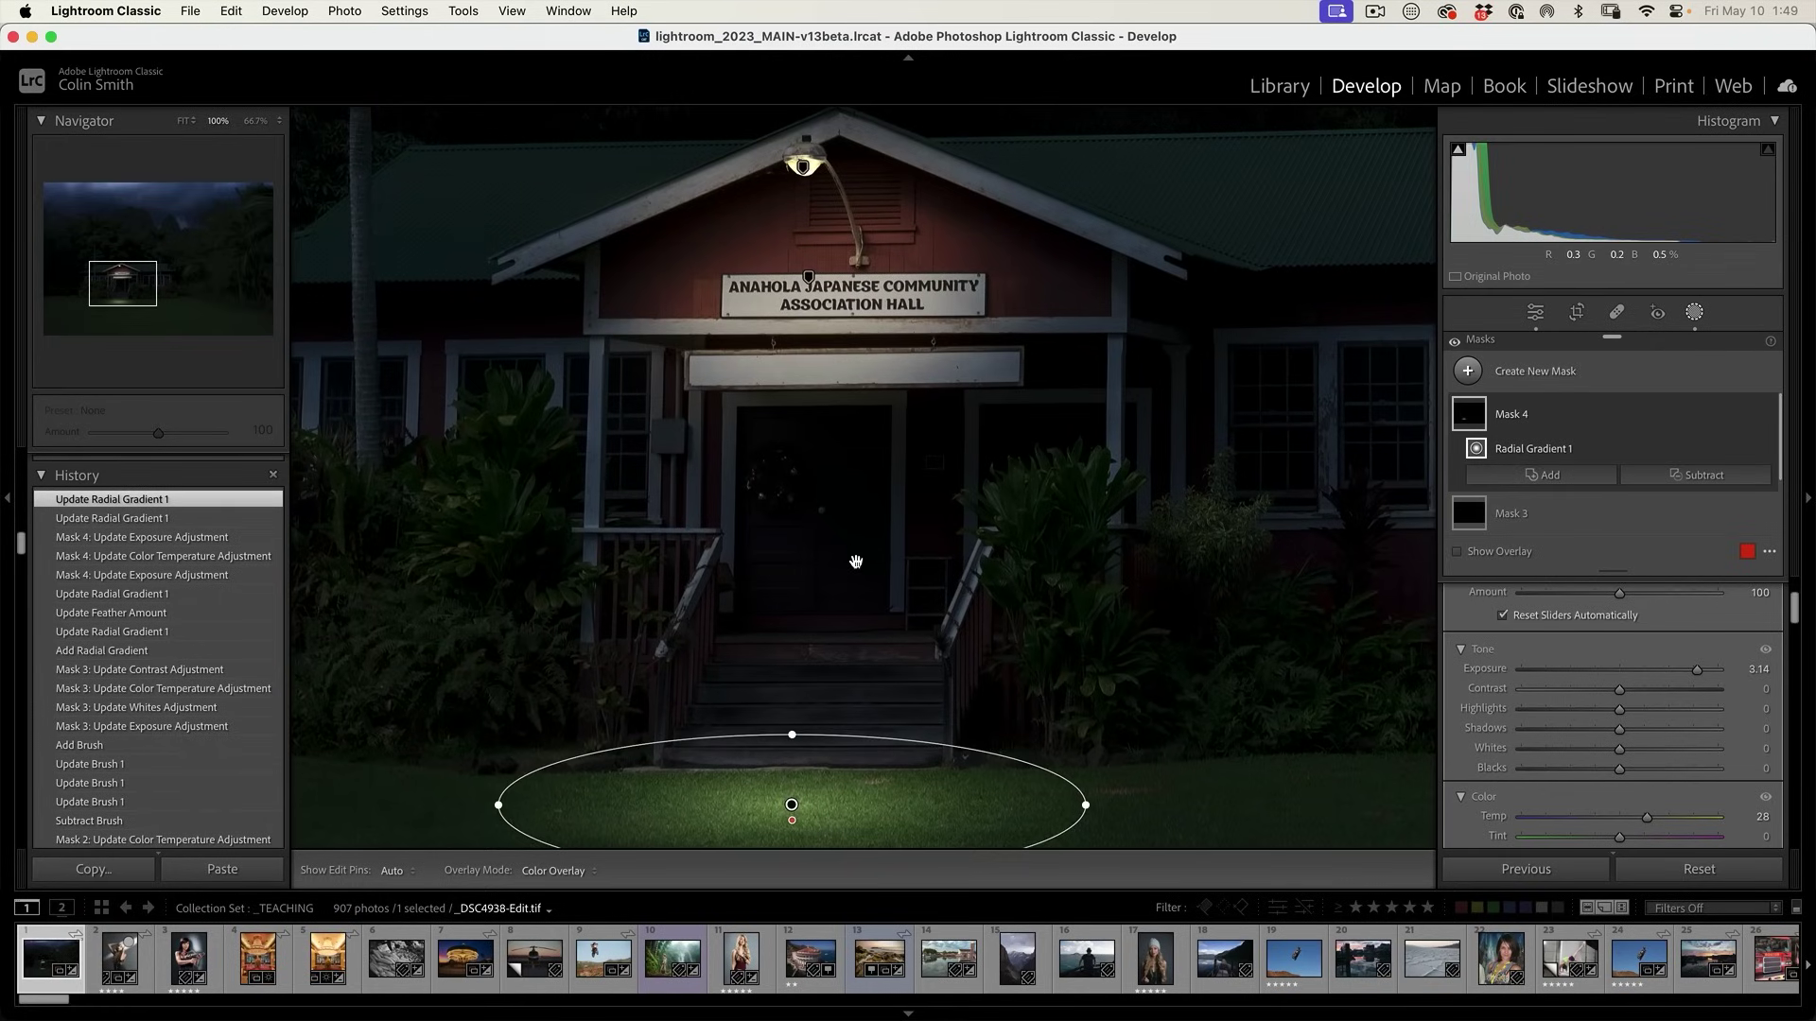
pyautogui.moveTo(856, 562); pyautogui.dragTo(863, 443)
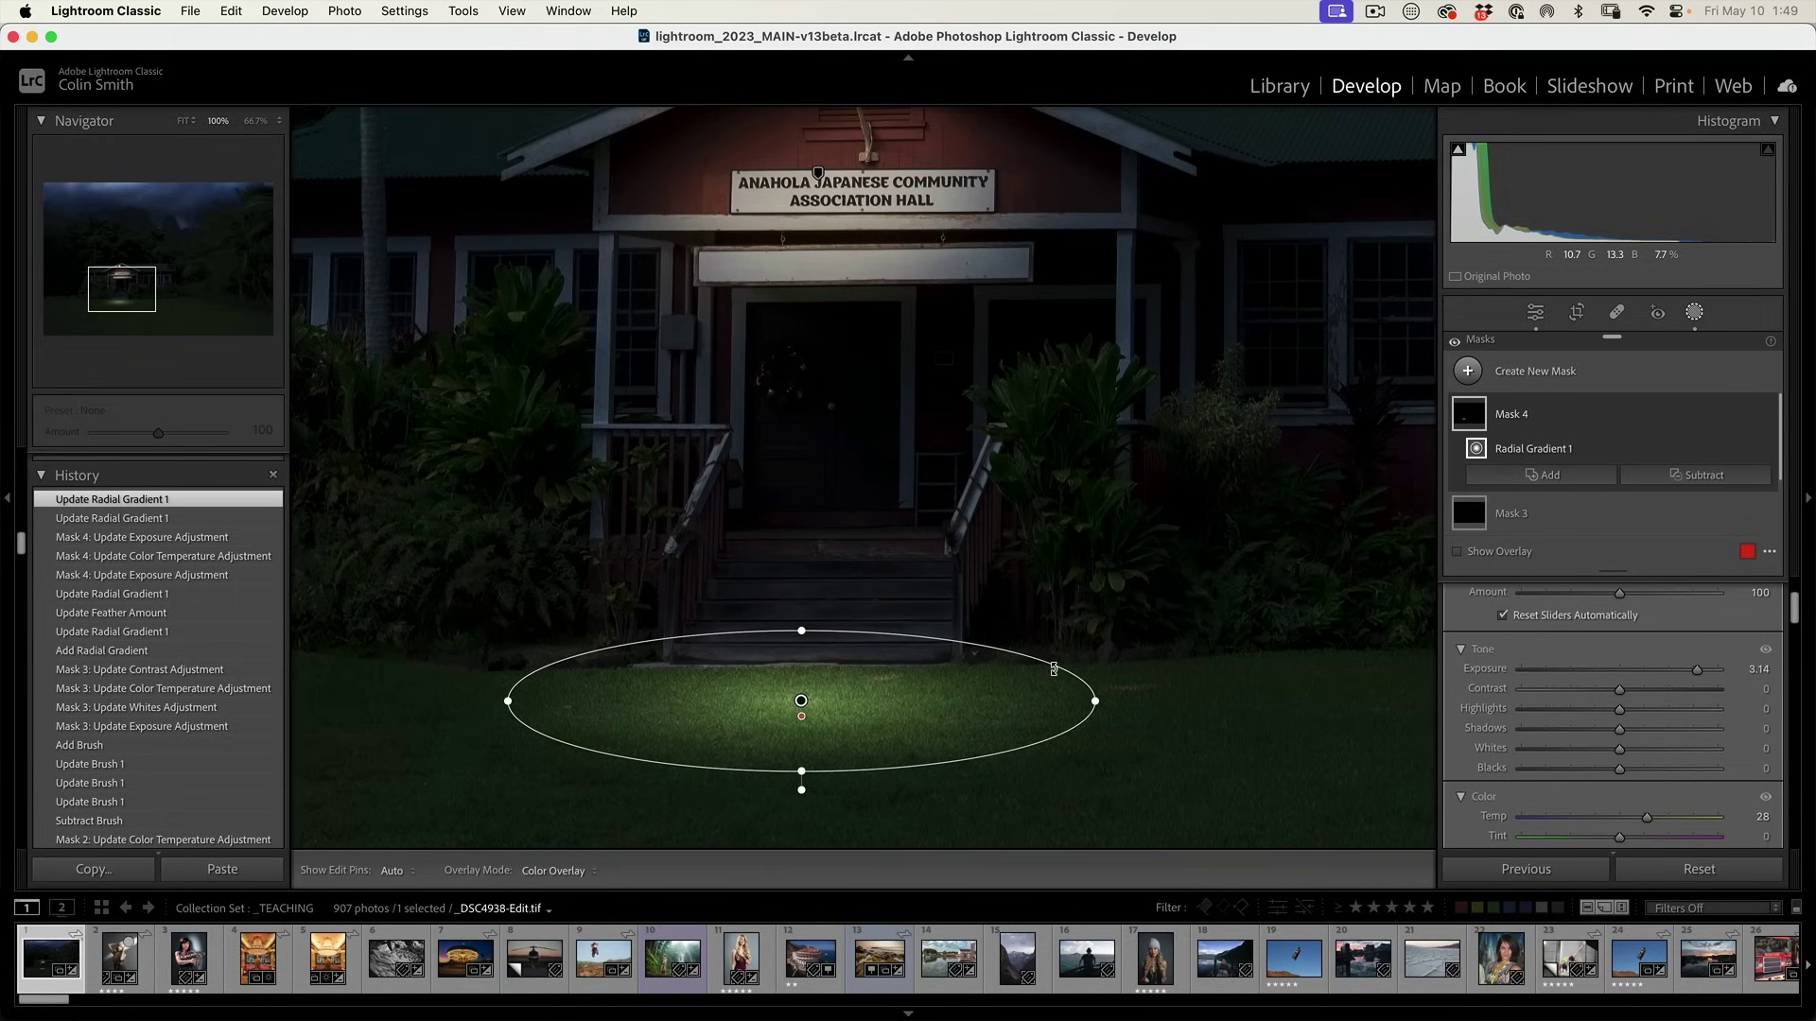
pyautogui.click(1474, 371)
pyautogui.click(1586, 543)
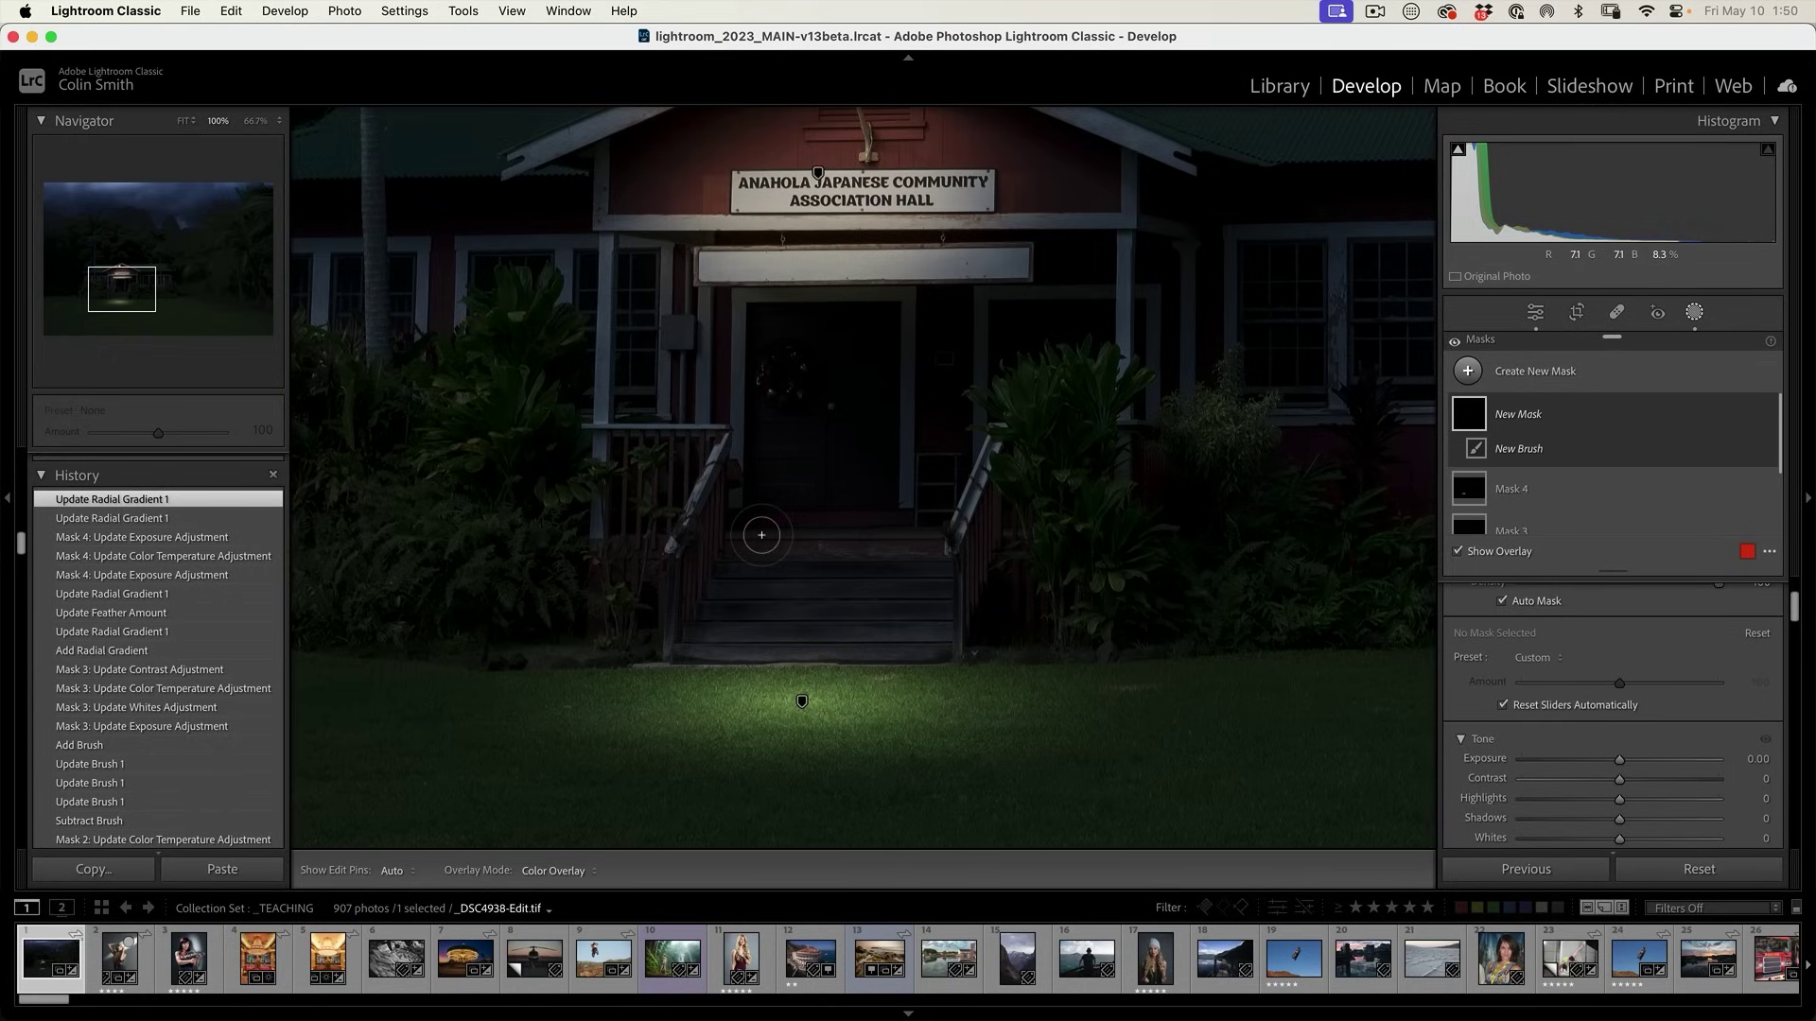
pyautogui.moveTo(736, 534); pyautogui.dragTo(901, 535)
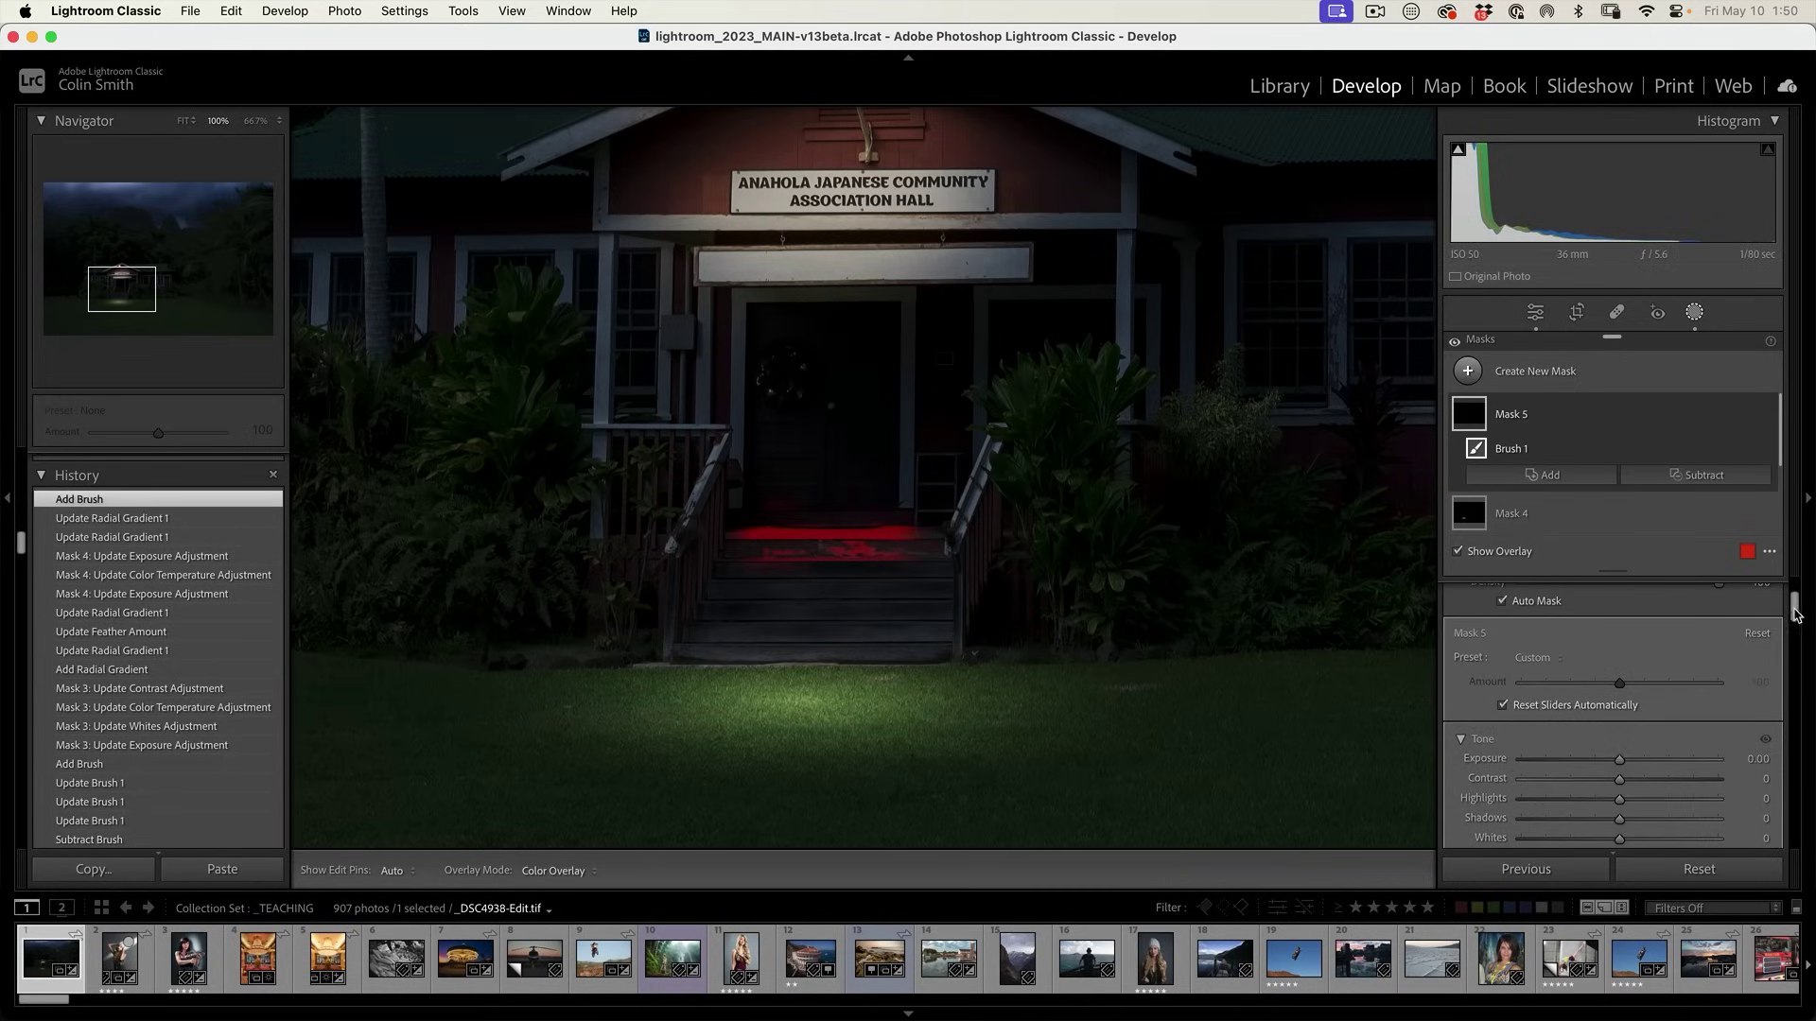
# Brighten and warm the porch-edge brush mask with Exposure 1.71 and Temp 27.
pyautogui.moveTo(1796, 615)
pyautogui.mouseDown()
pyautogui.moveTo(1794, 584)
pyautogui.moveTo(1797, 608)
pyautogui.mouseUp()
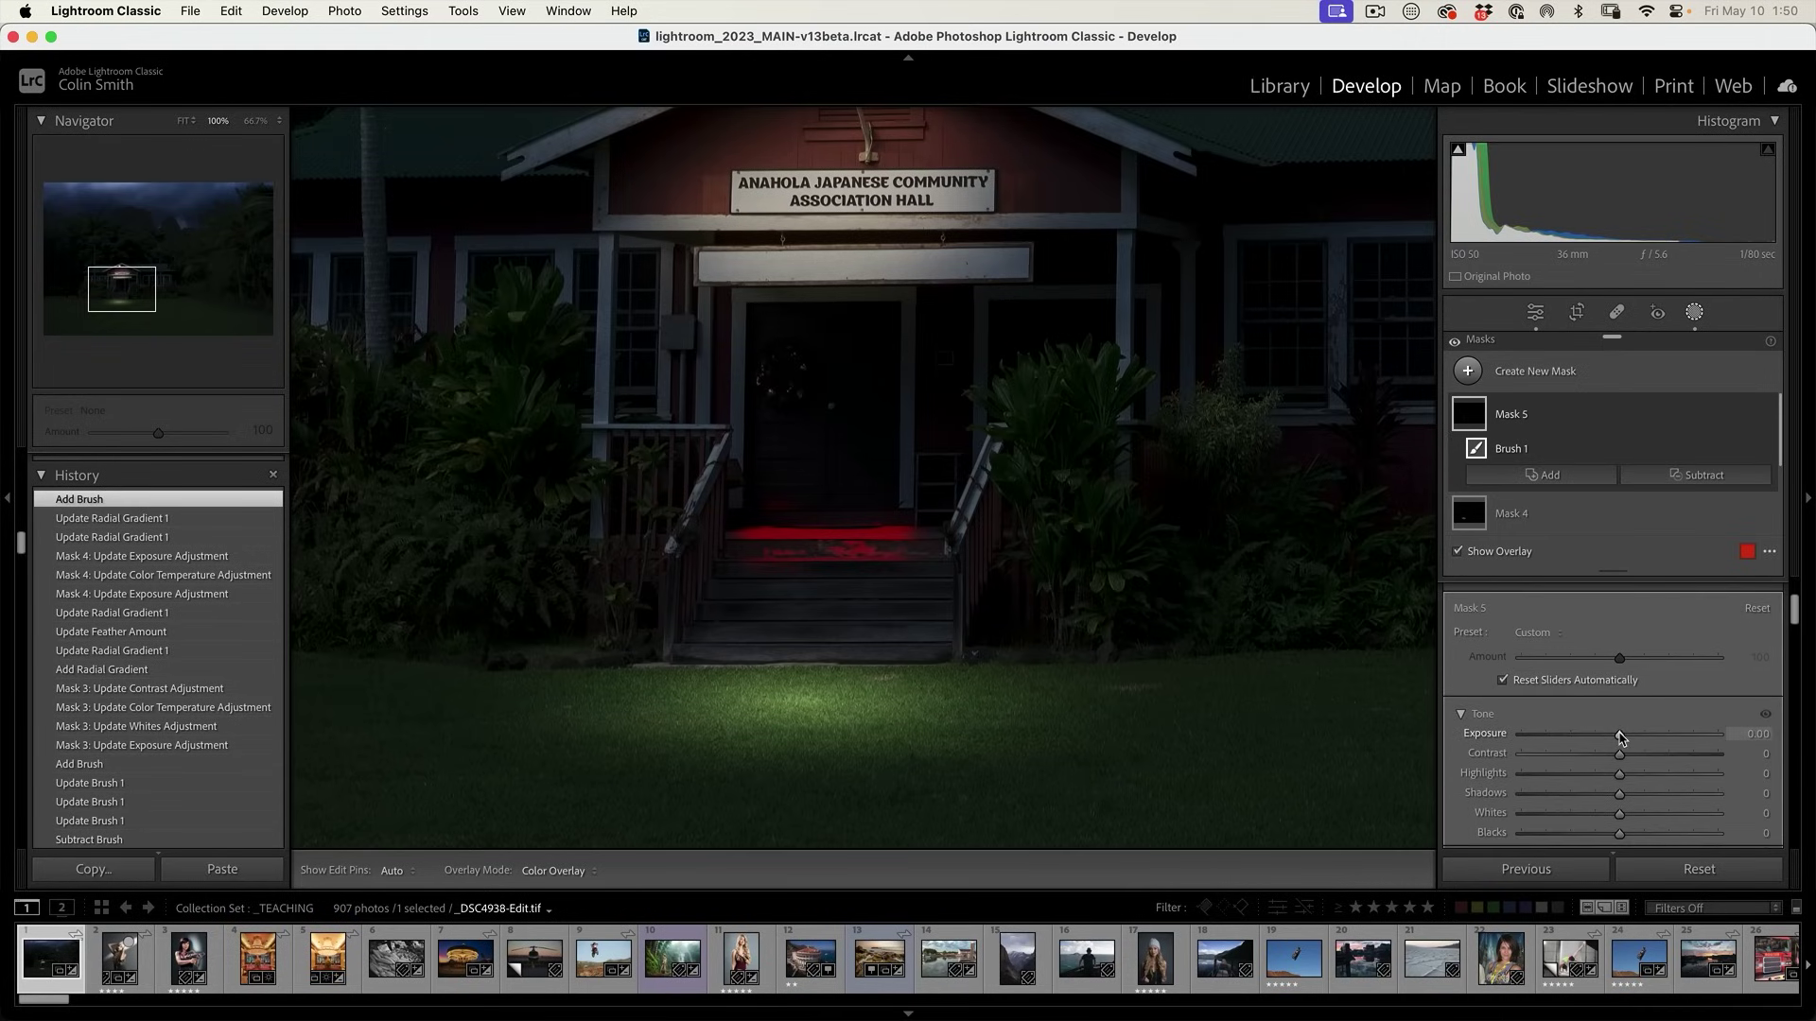
pyautogui.moveTo(1619, 734); pyautogui.dragTo(1662, 729)
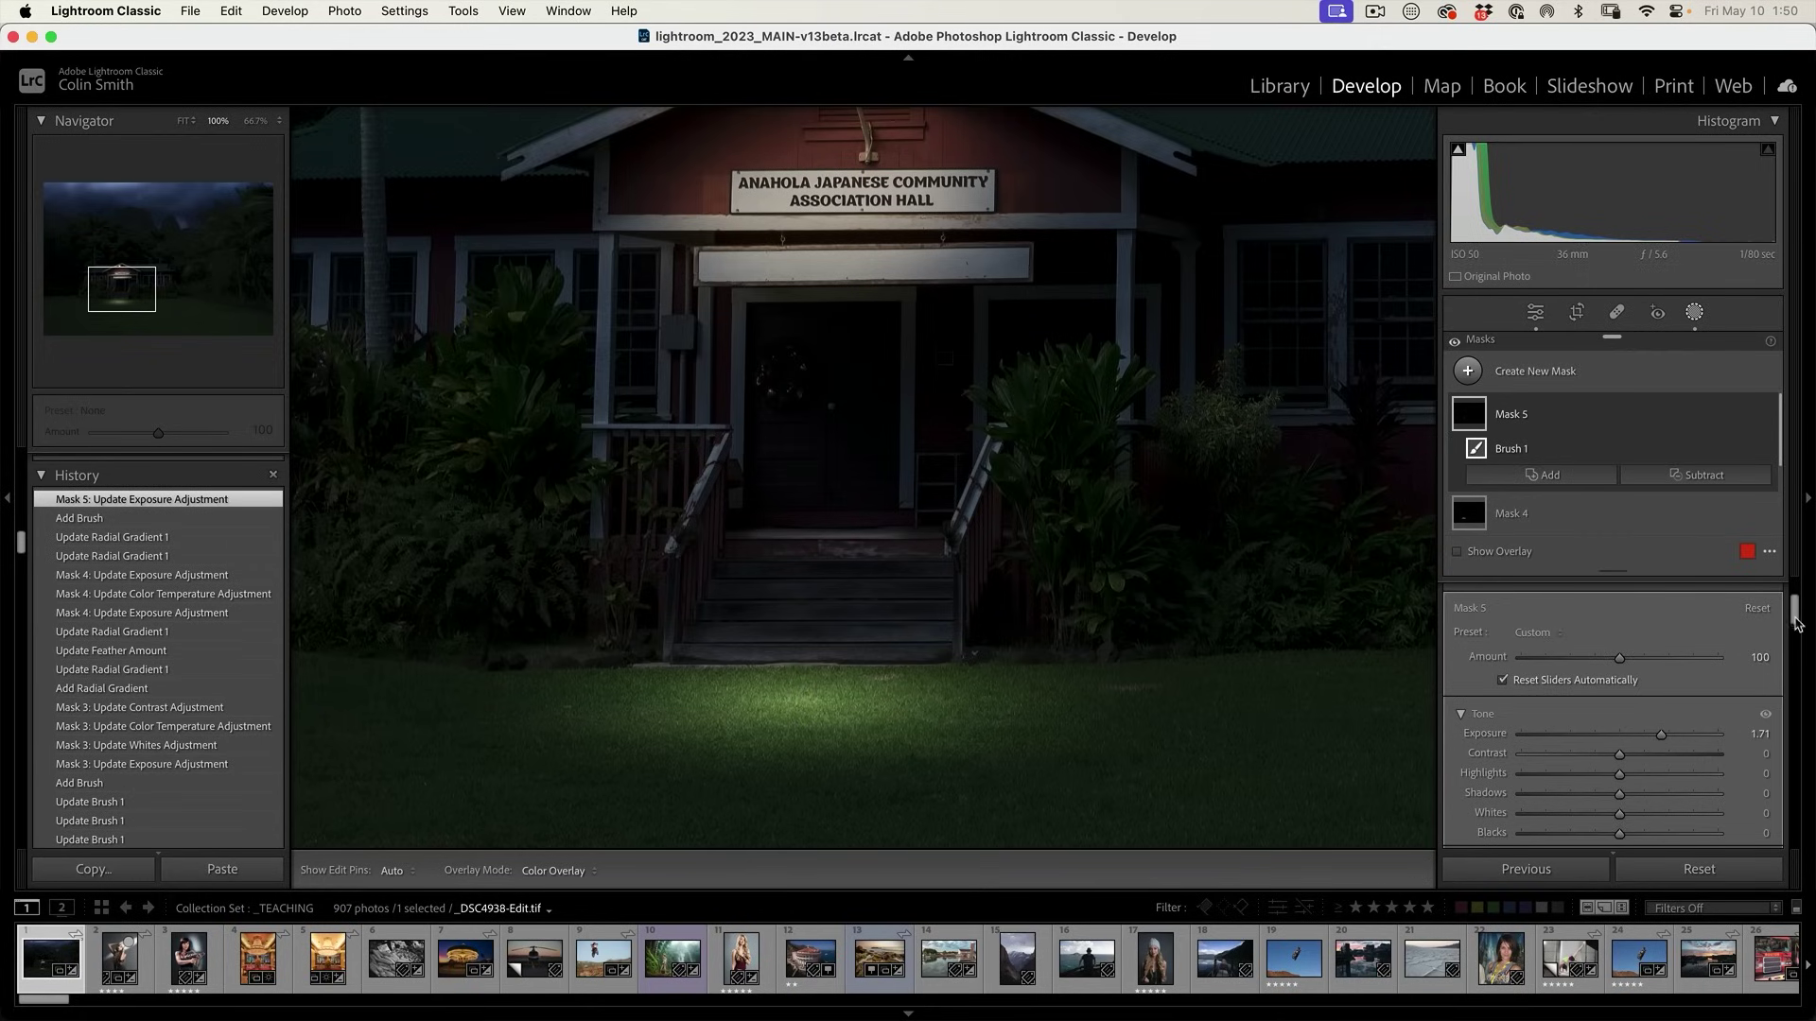
pyautogui.moveTo(1796, 625); pyautogui.dragTo(1797, 636)
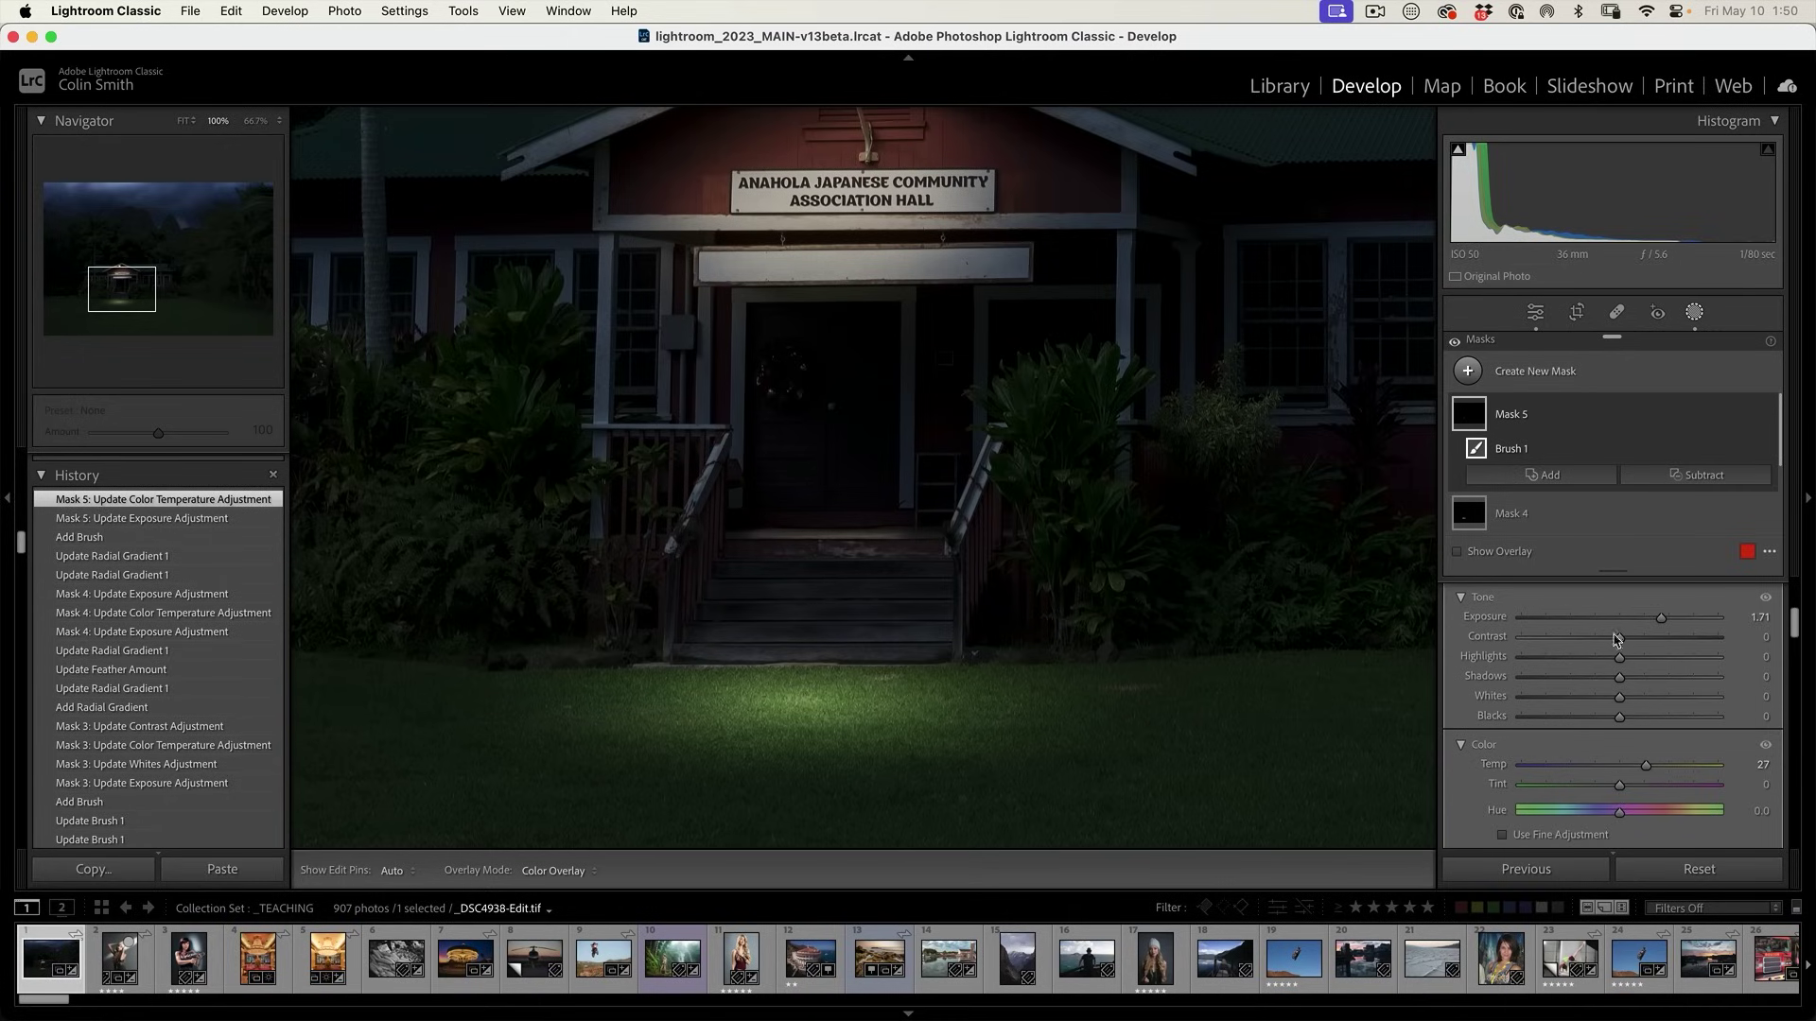
# Turn off Auto Mask for the brush and extend the mask by painting over the front steps.
pyautogui.moveTo(1797, 632); pyautogui.dragTo(1797, 610)
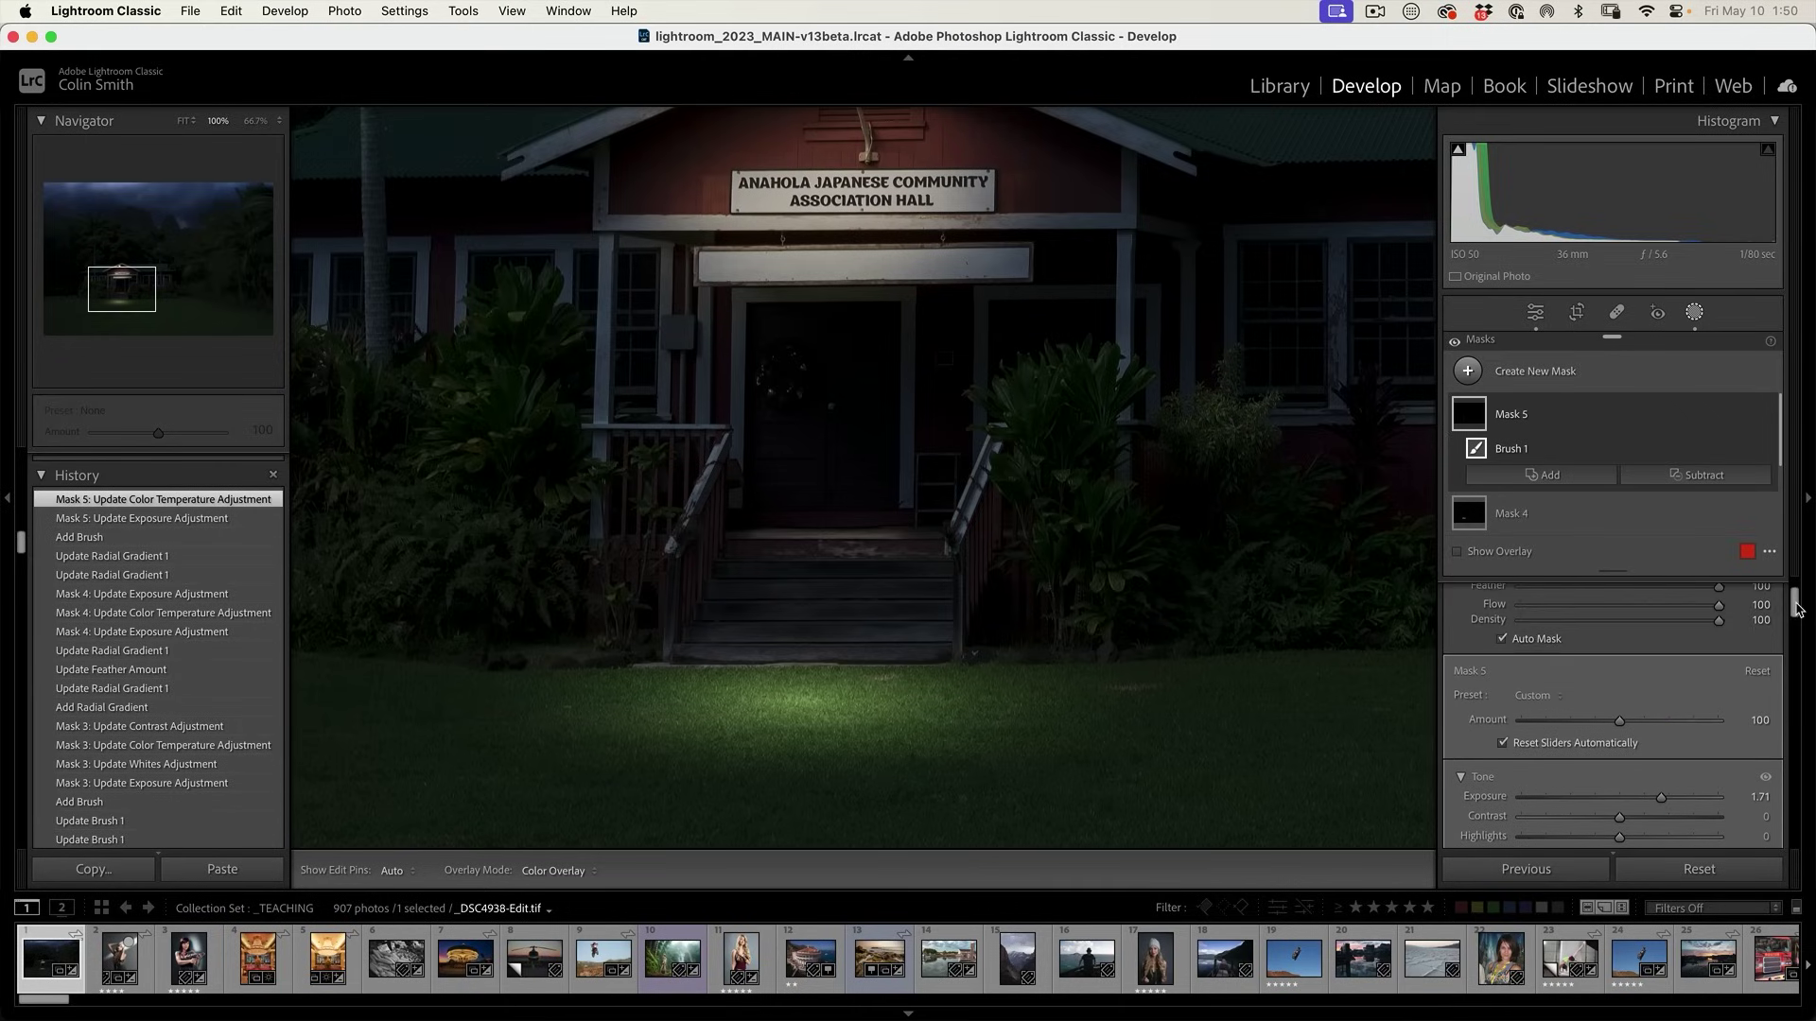
pyautogui.click(1503, 640)
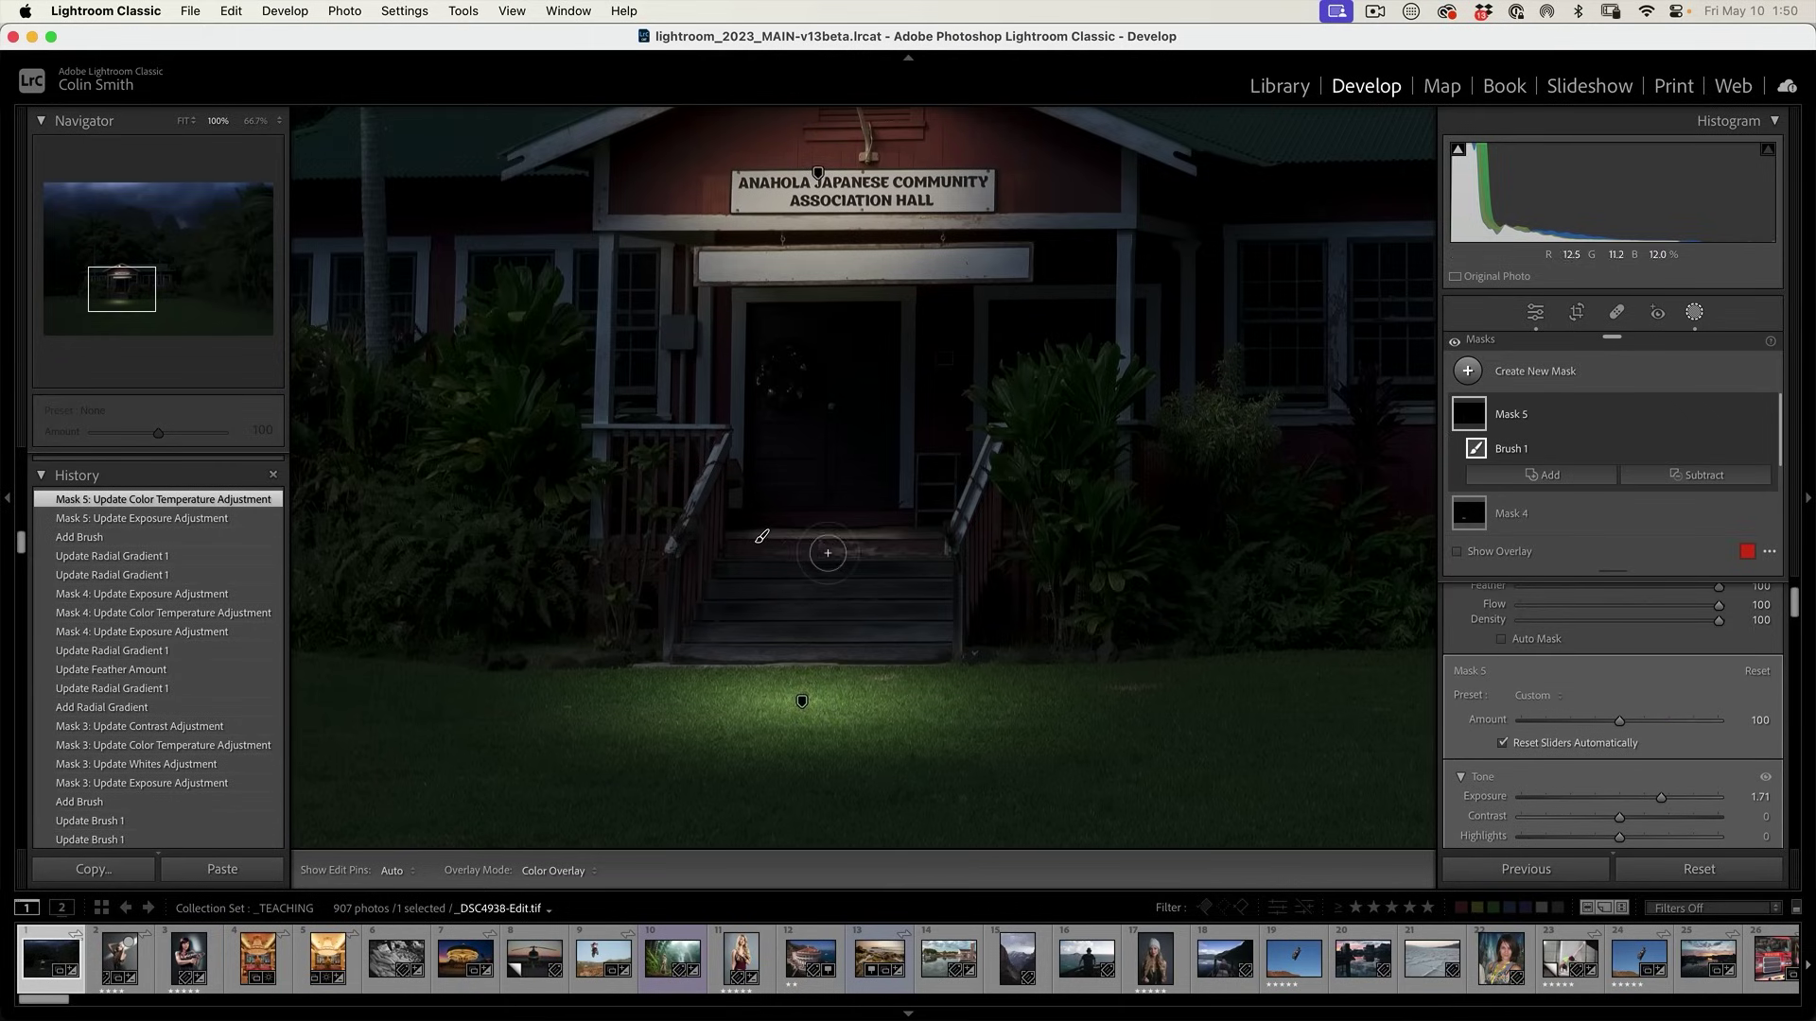
pyautogui.press('h')
pyautogui.moveTo(855, 557)
pyautogui.mouseDown()
pyautogui.moveTo(742, 575)
pyautogui.moveTo(908, 587)
pyautogui.moveTo(887, 618)
pyautogui.moveTo(747, 635)
pyautogui.moveTo(837, 621)
pyautogui.moveTo(904, 541)
pyautogui.moveTo(856, 537)
pyautogui.moveTo(883, 595)
pyautogui.moveTo(831, 608)
pyautogui.moveTo(764, 533)
pyautogui.mouseUp()
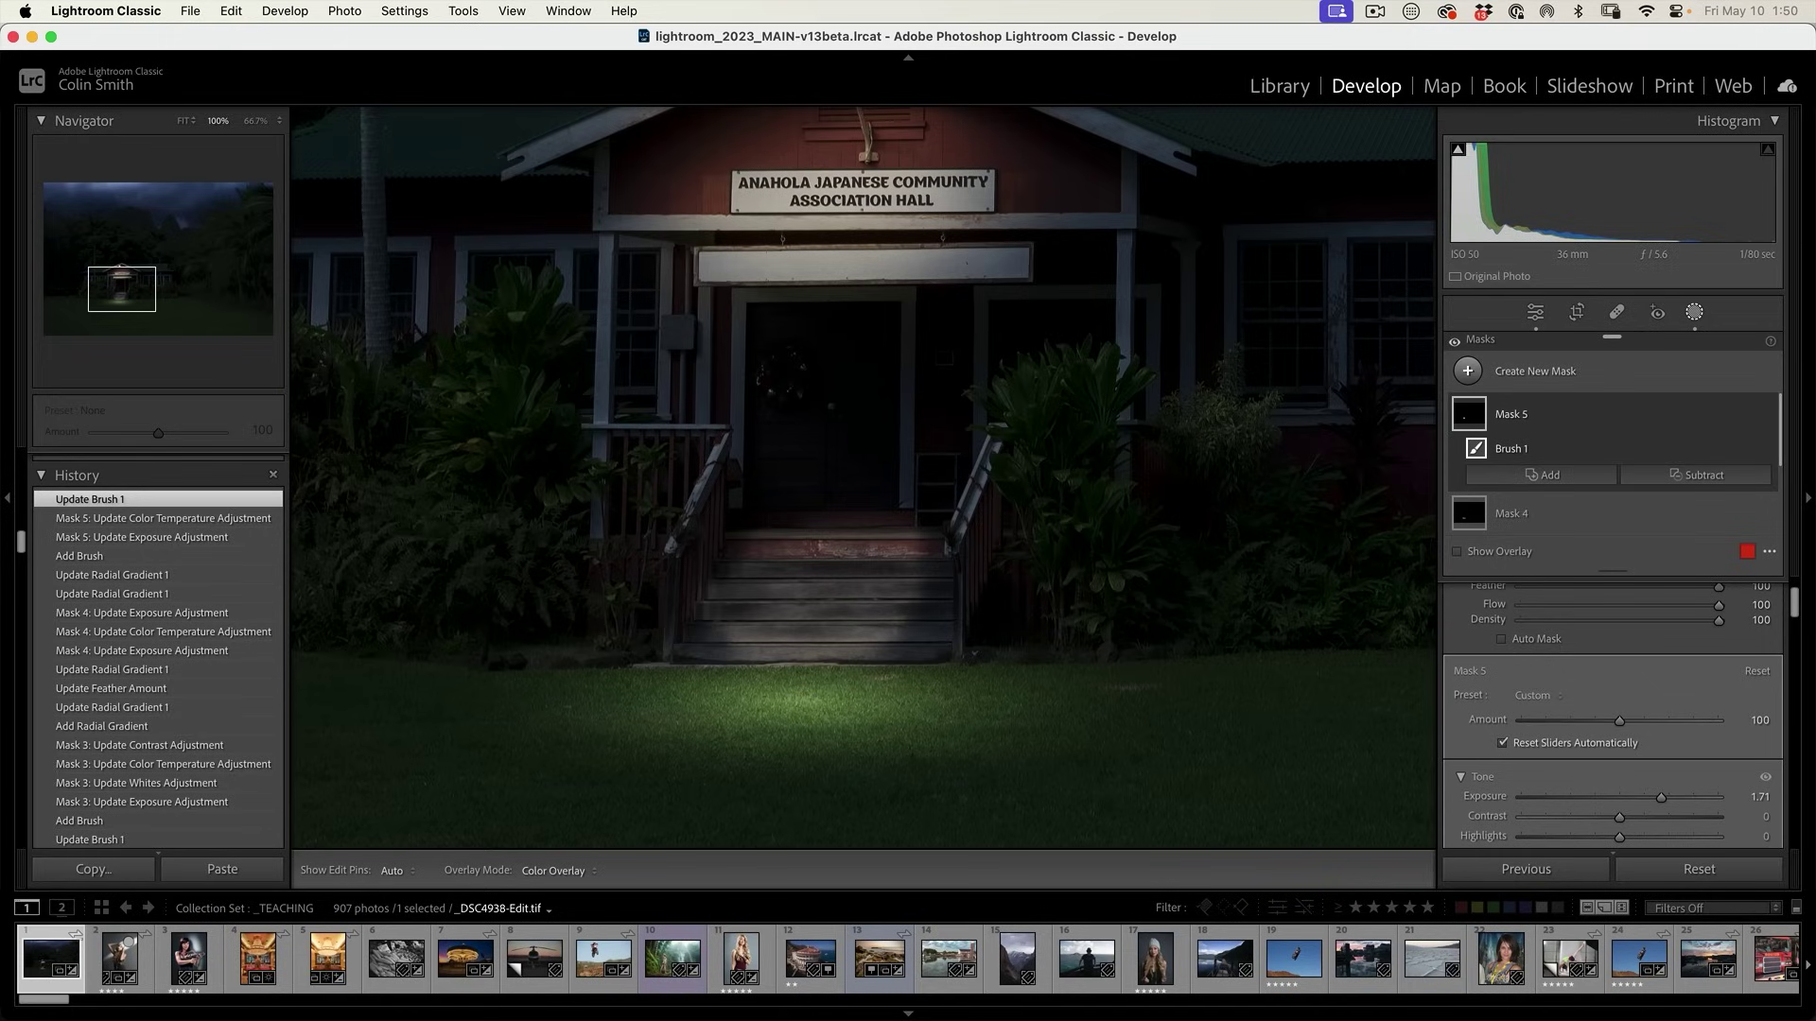
# Warm the light on the front steps by setting the brush mask's Temp to 45.
pyautogui.moveTo(1794, 610); pyautogui.dragTo(1794, 648)
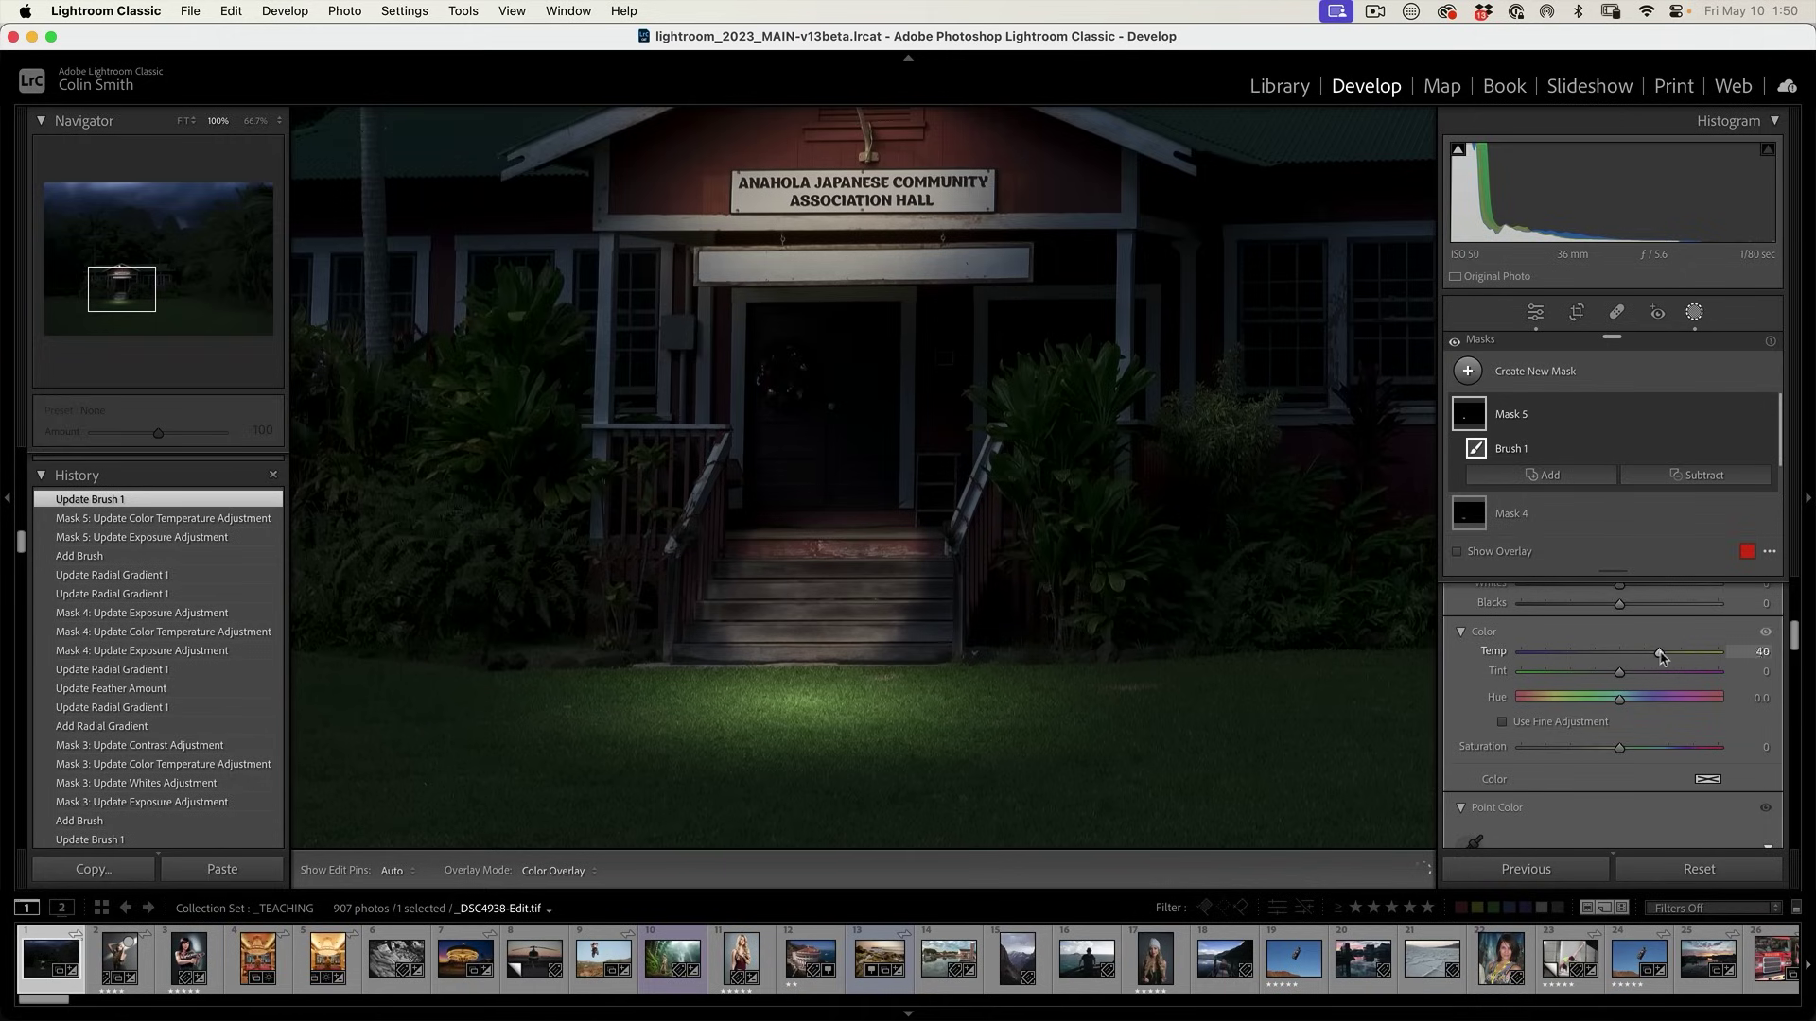
pyautogui.moveTo(1662, 657); pyautogui.dragTo(1653, 659)
pyautogui.moveTo(1661, 659); pyautogui.dragTo(1663, 659)
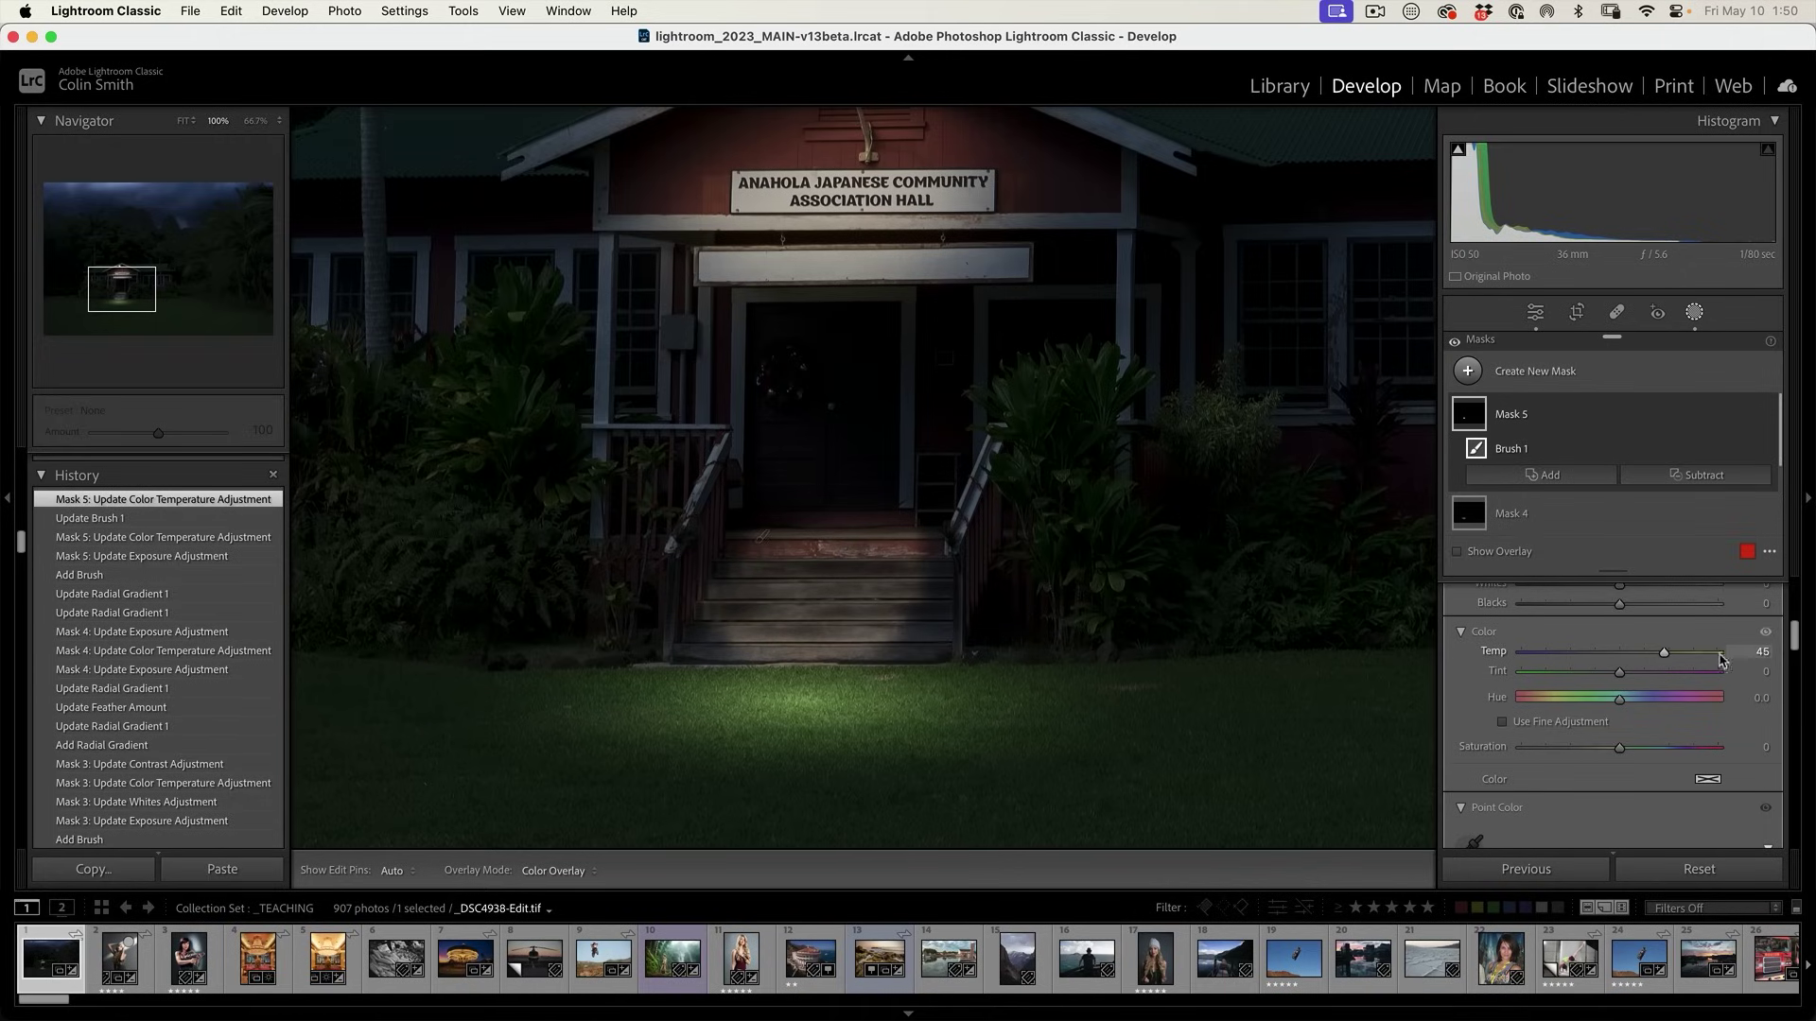
pyautogui.scroll(3, 1796, 642)
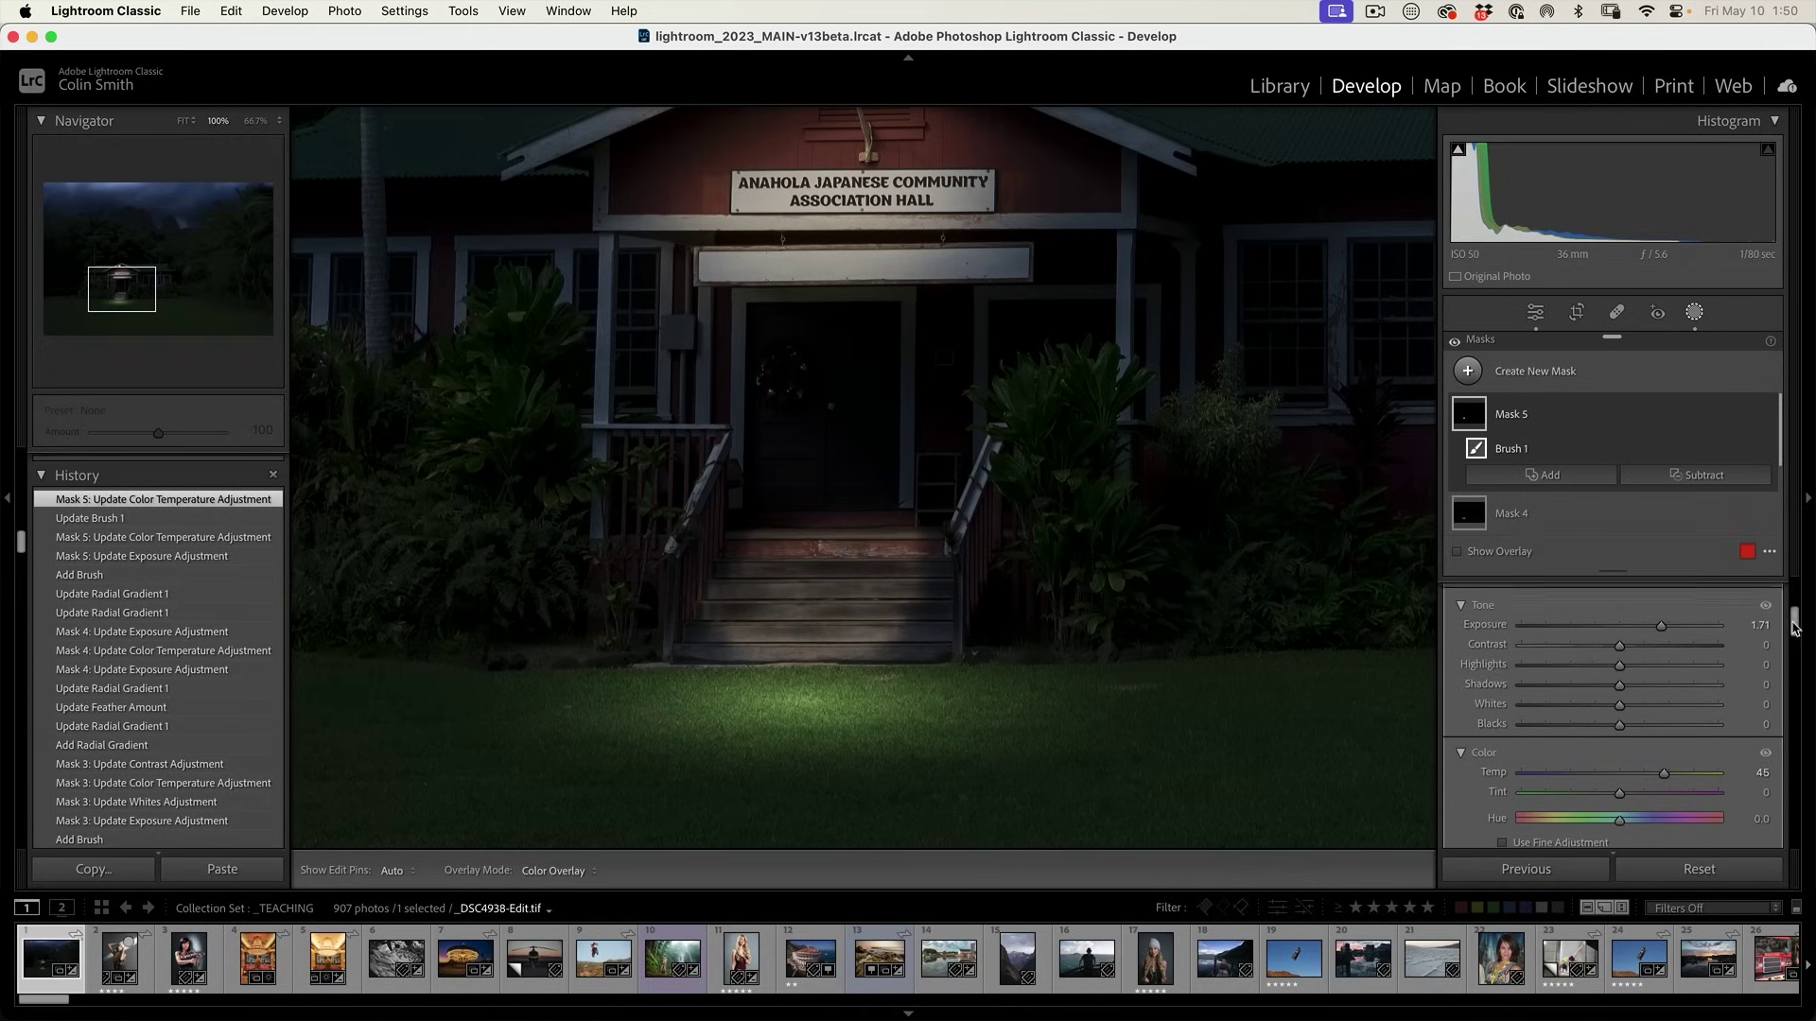
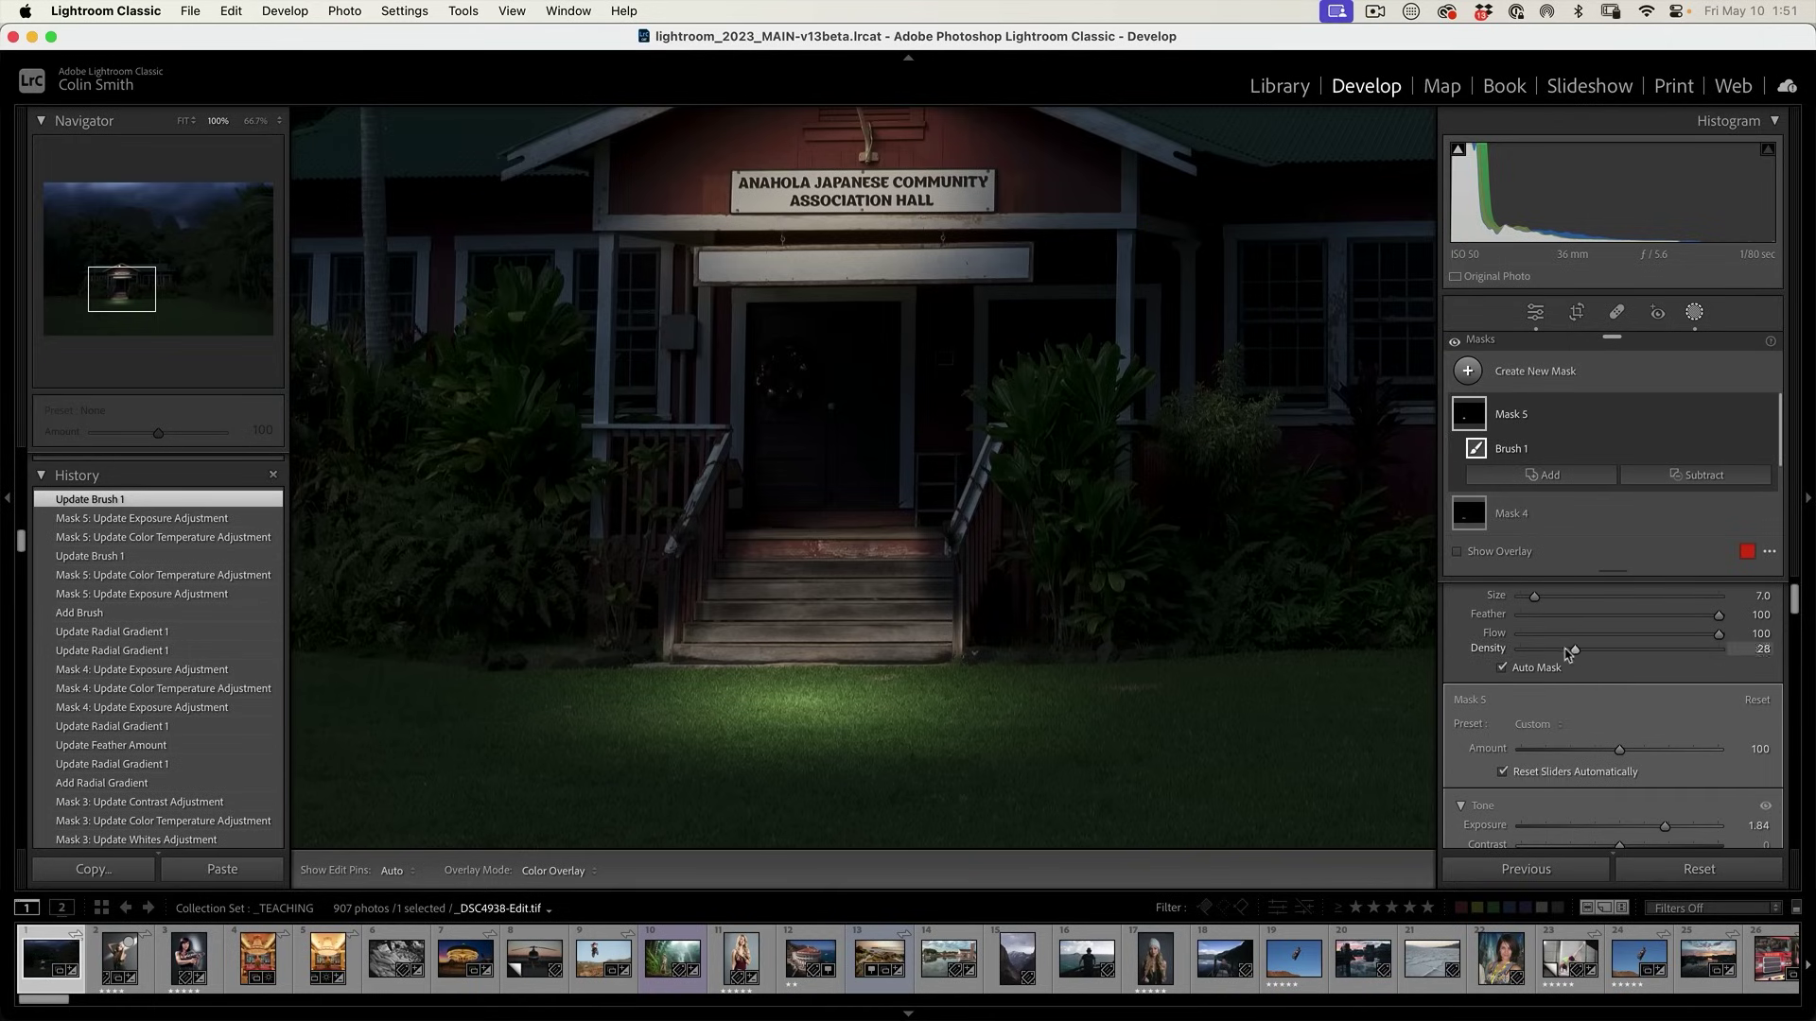
# Set the brush Density to 23 and paint across the top red riser of the front steps in Mask 5.
pyautogui.moveTo(1567, 654); pyautogui.dragTo(1521, 658)
pyautogui.moveTo(1552, 658); pyautogui.dragTo(1559, 656)
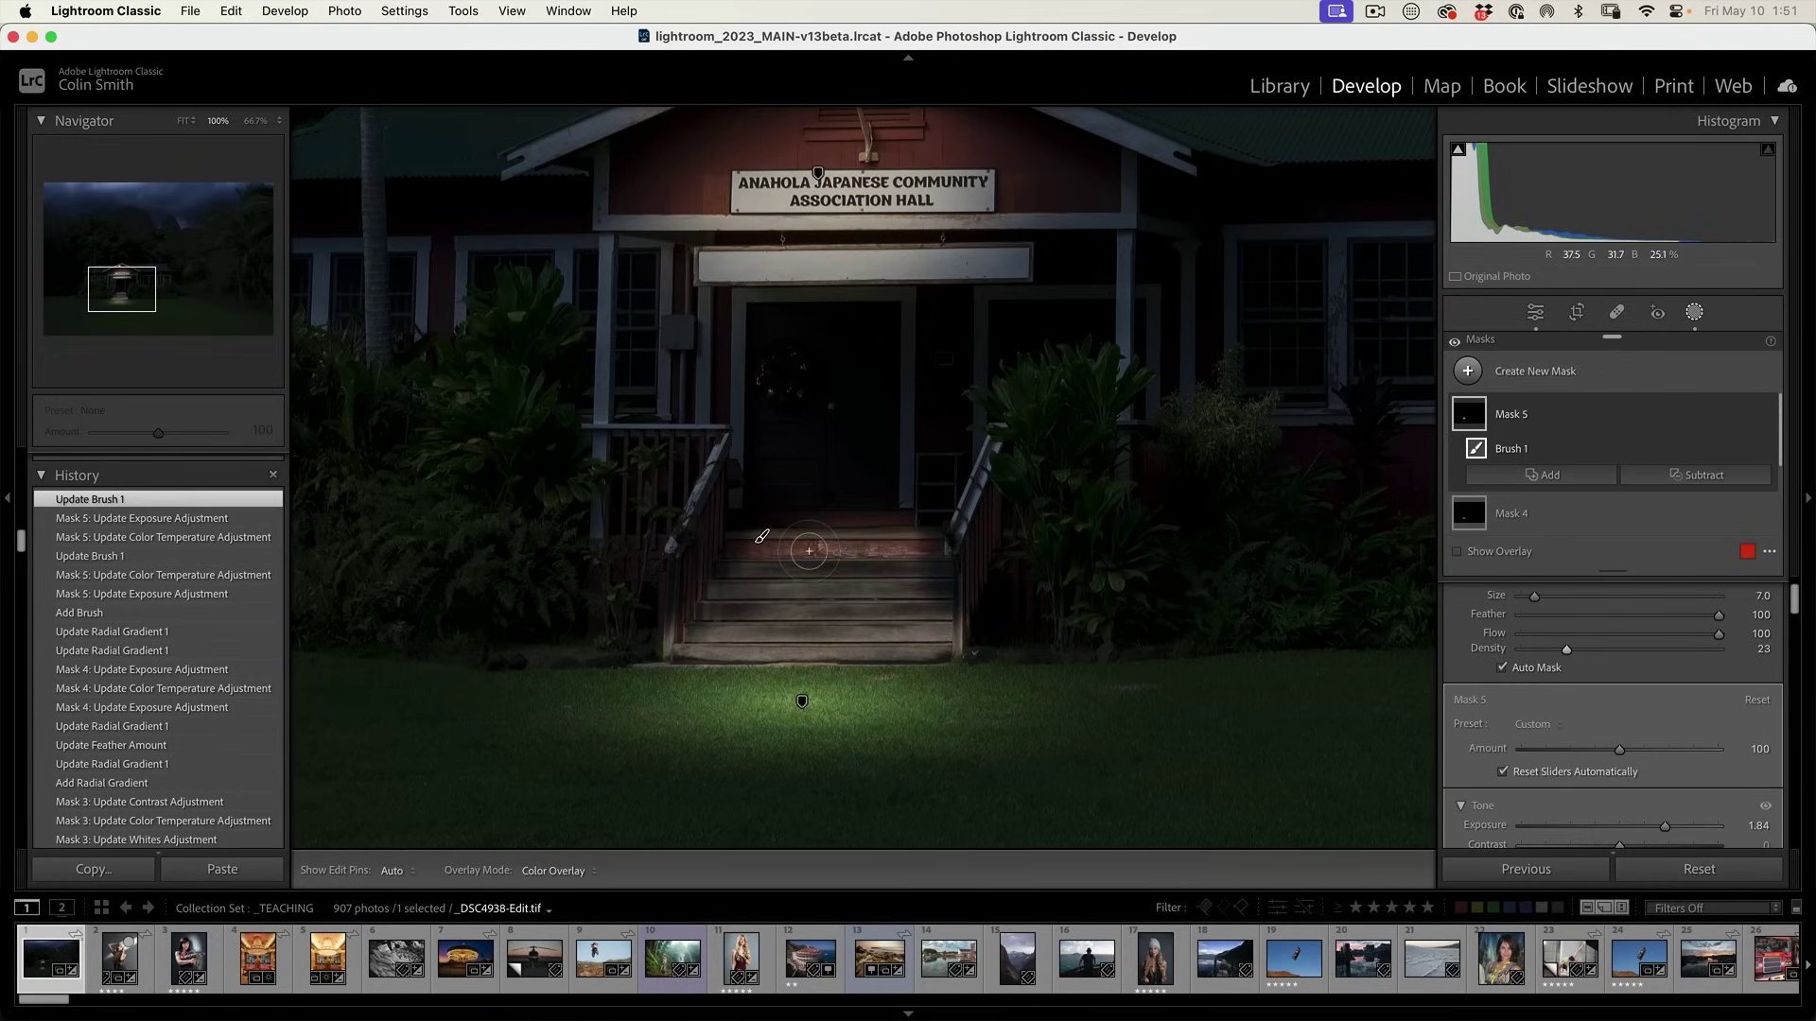
pyautogui.press('h')
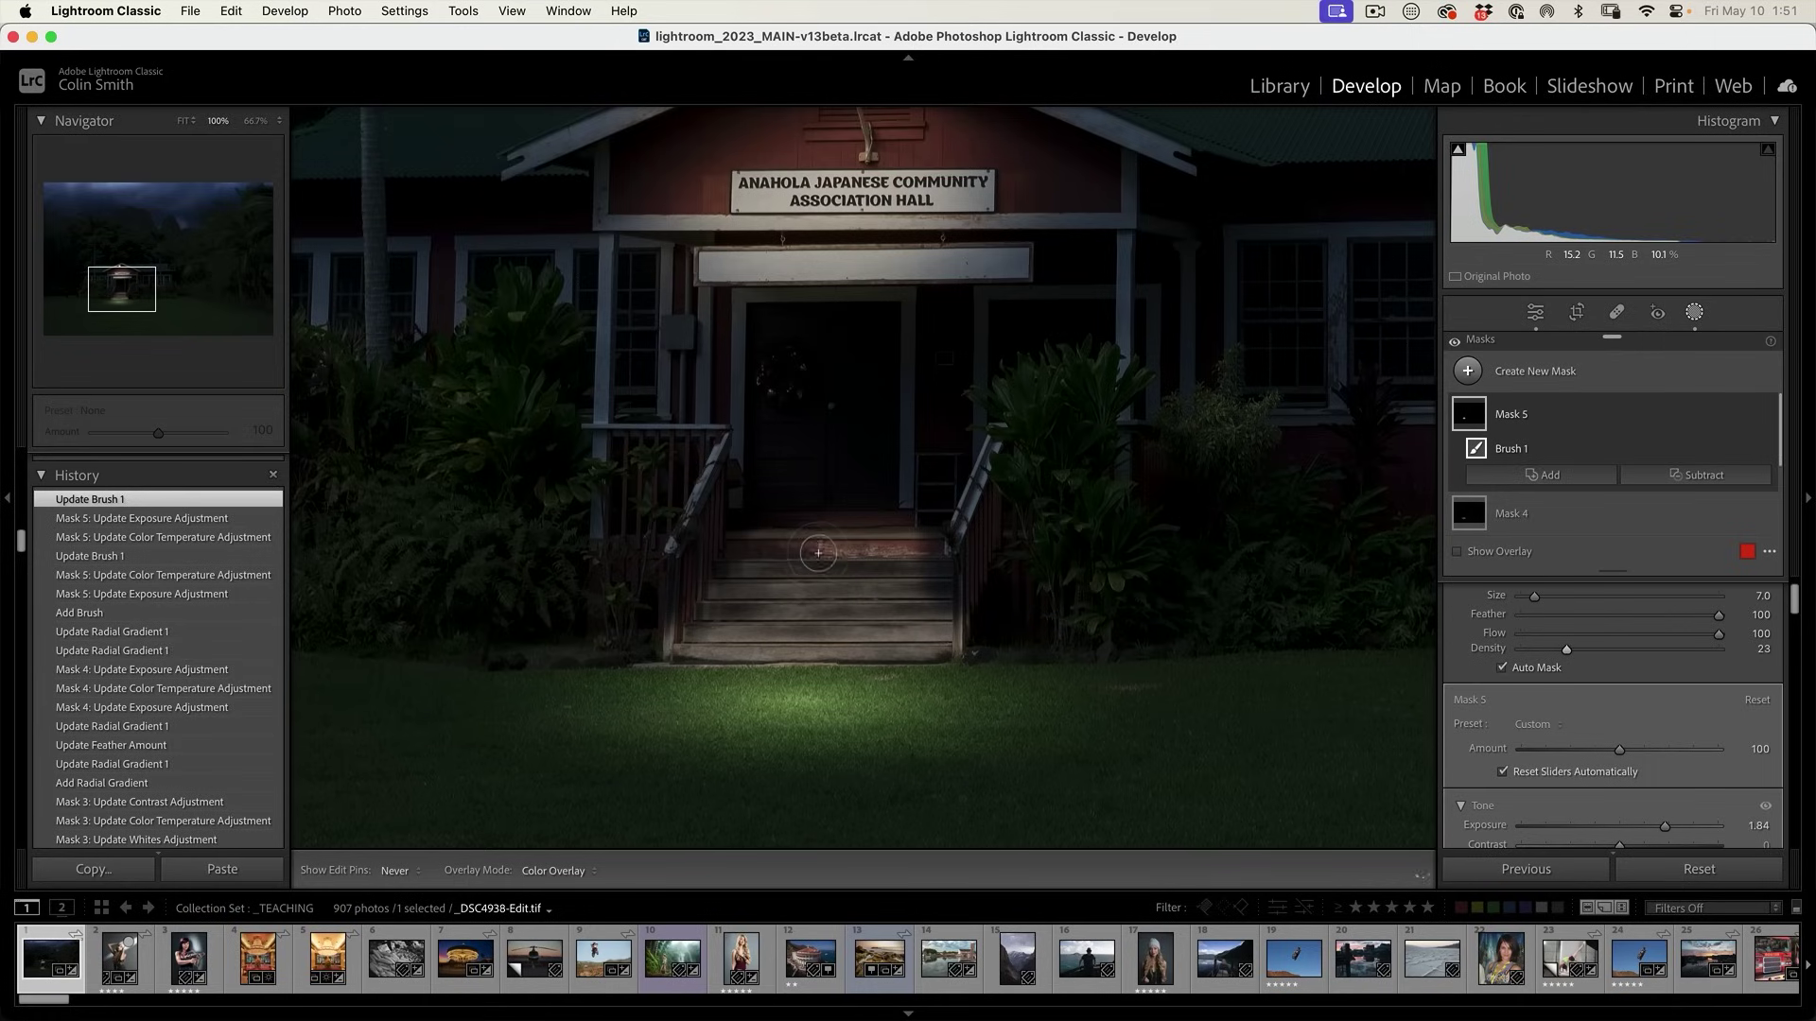
pyautogui.moveTo(818, 552); pyautogui.dragTo(936, 553)
pyautogui.press('h')
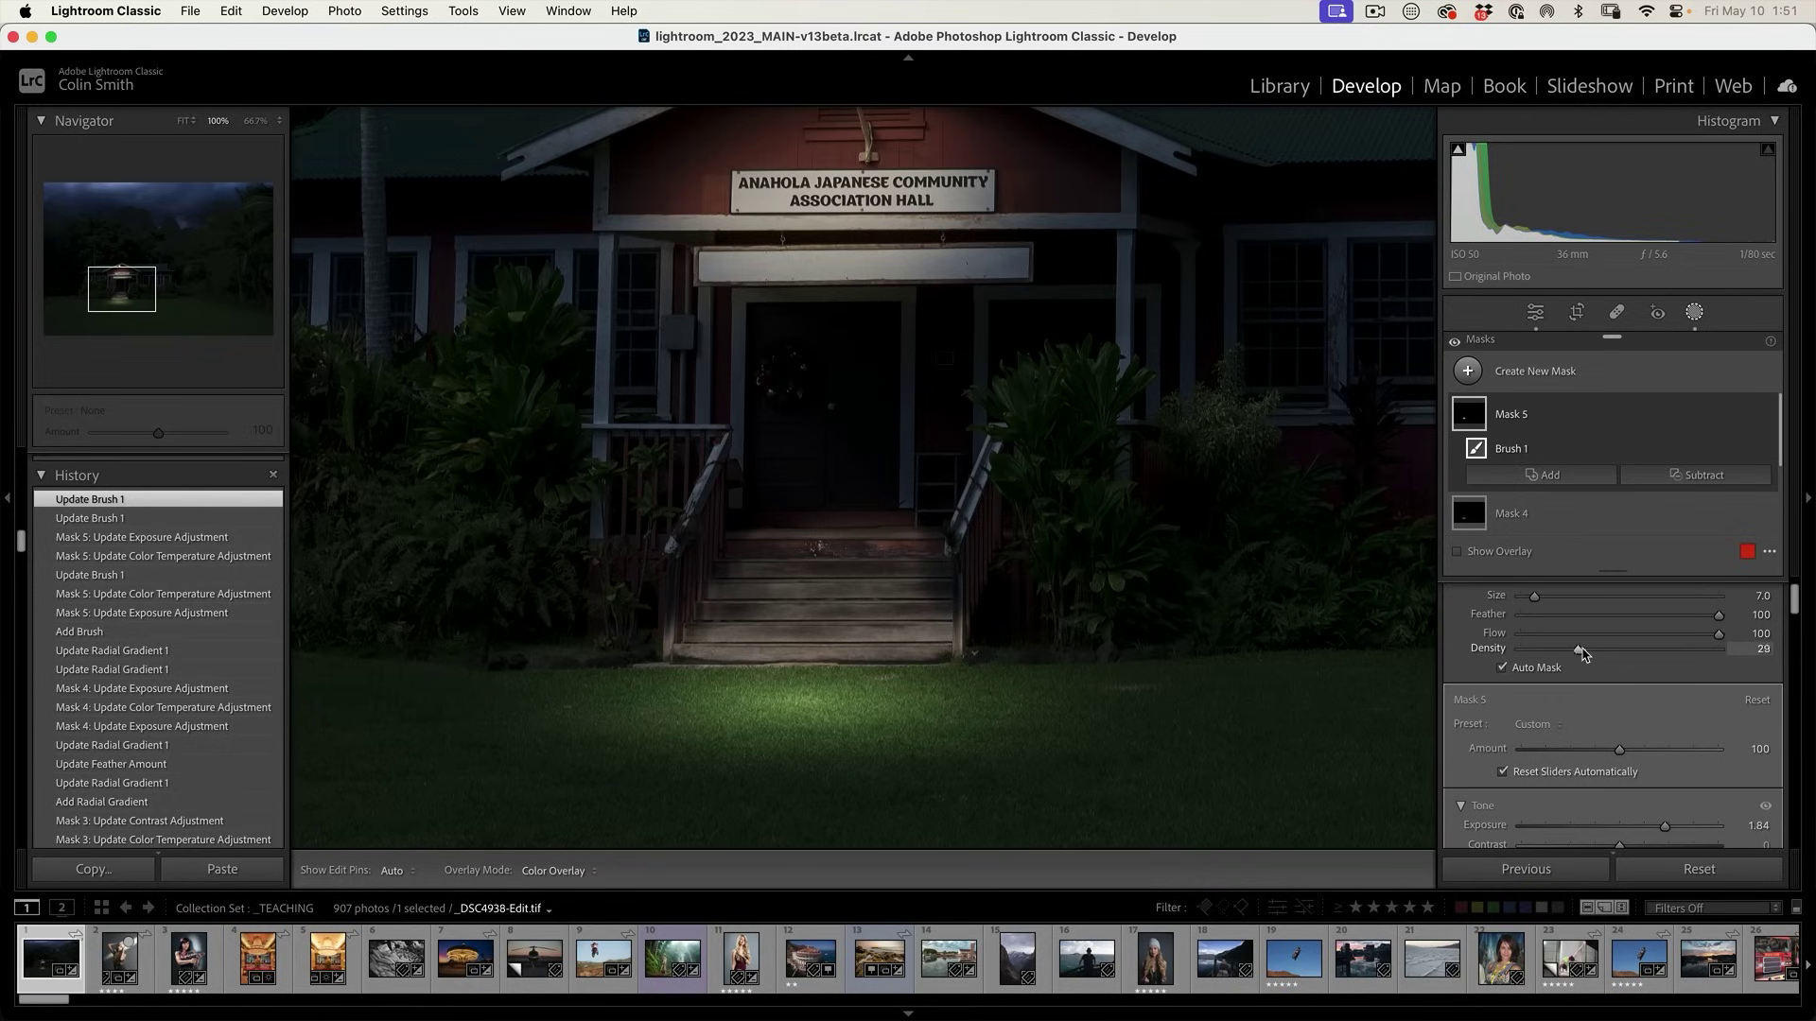
# Try painting the step below the red riser at brush Density 27, 3 and 42, undoing each trial stroke.
pyautogui.press('h')
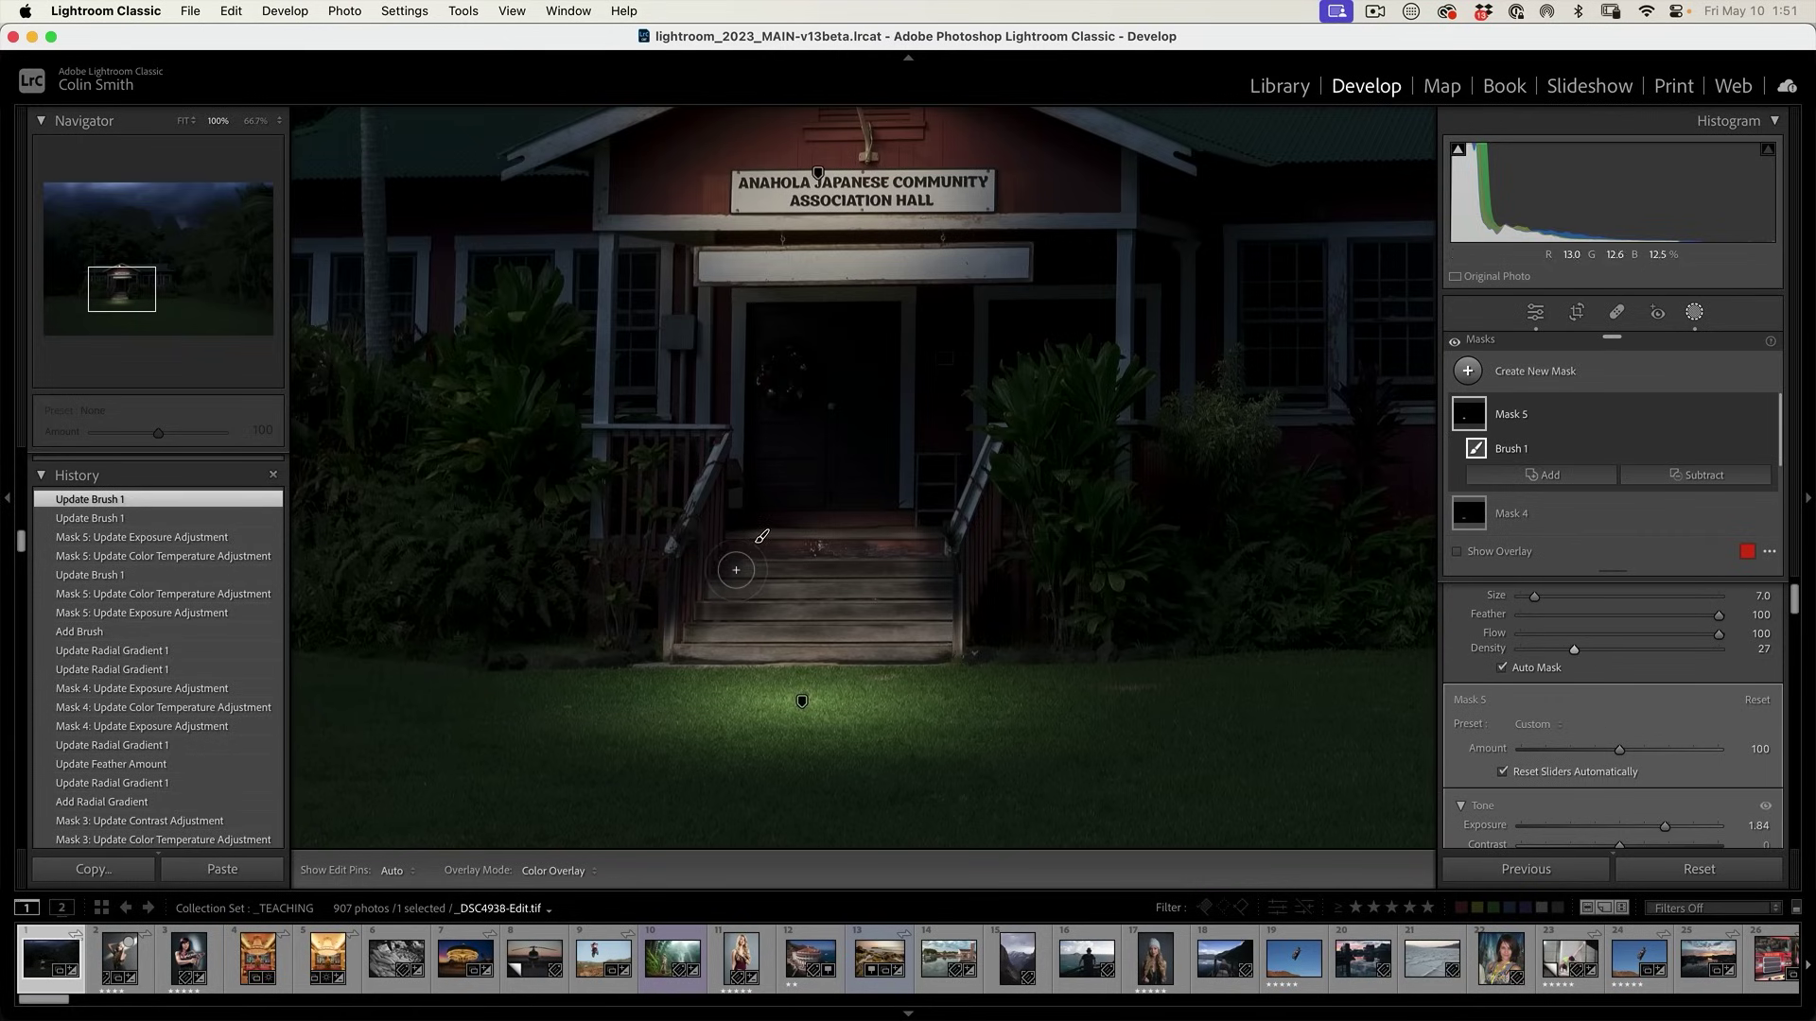
pyautogui.moveTo(752, 568)
pyautogui.mouseDown()
pyautogui.moveTo(915, 573)
pyautogui.moveTo(832, 596)
pyautogui.mouseUp()
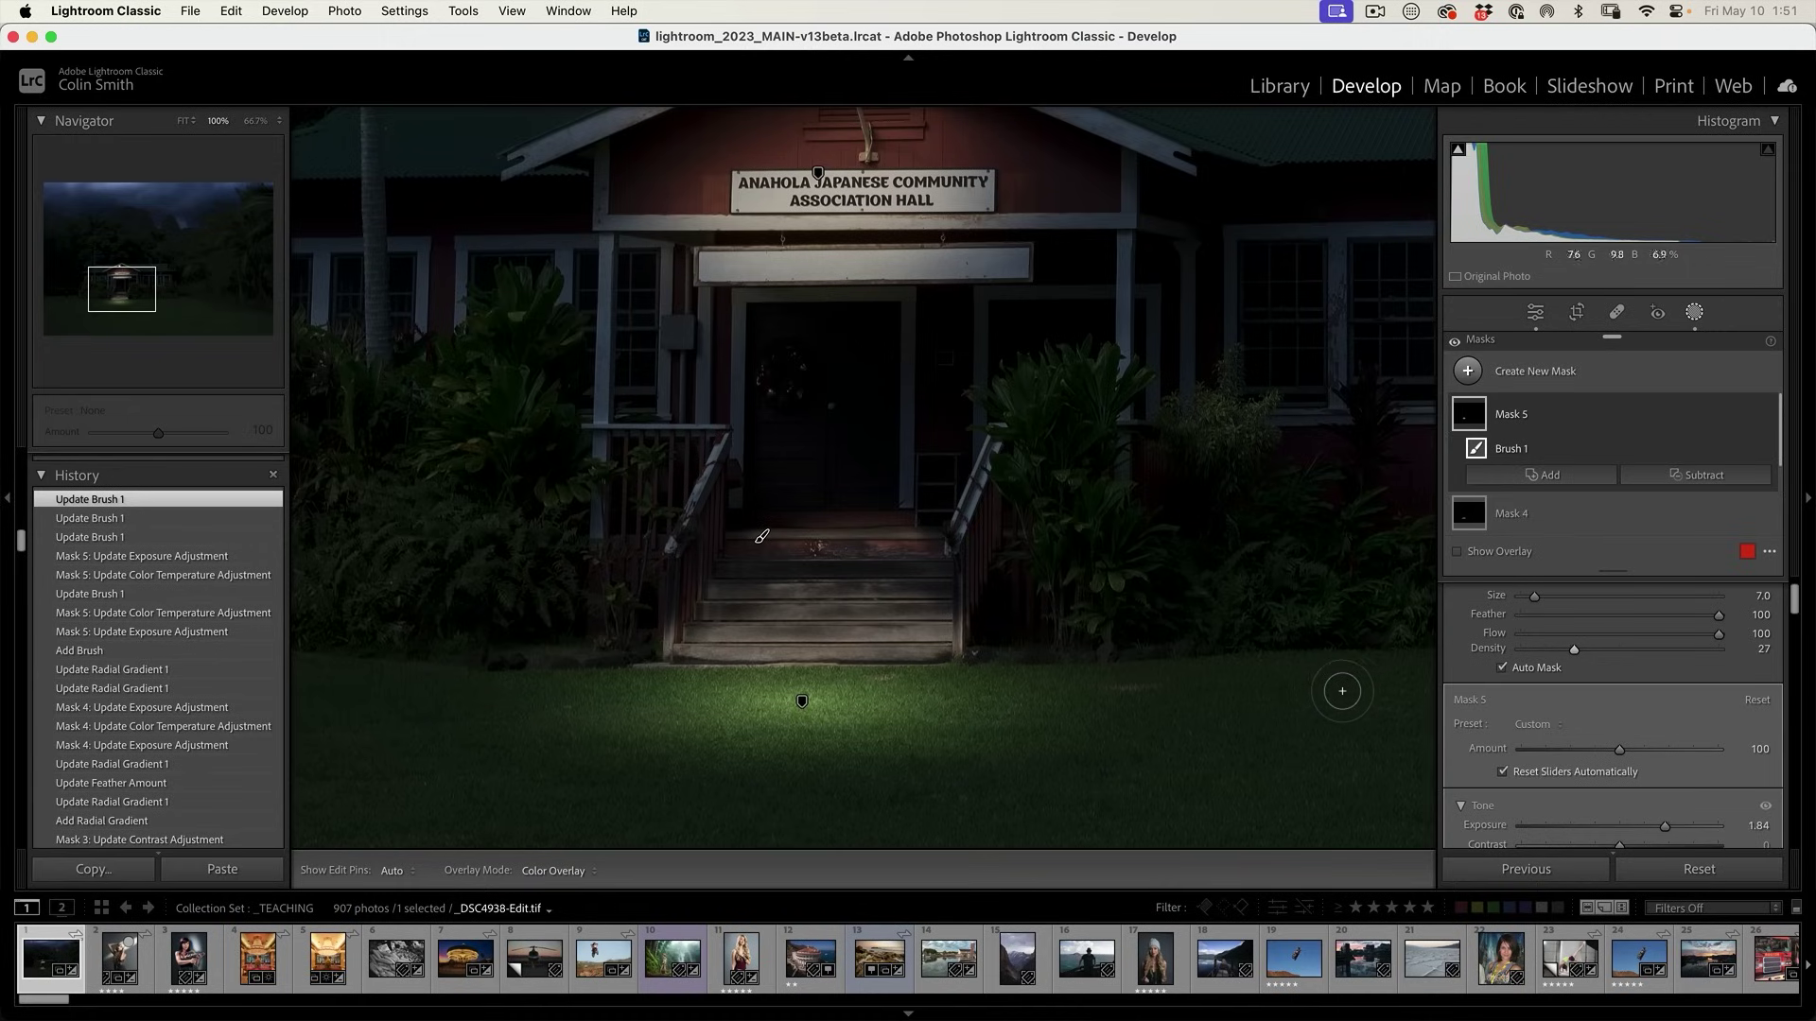
pyautogui.press('super+z')
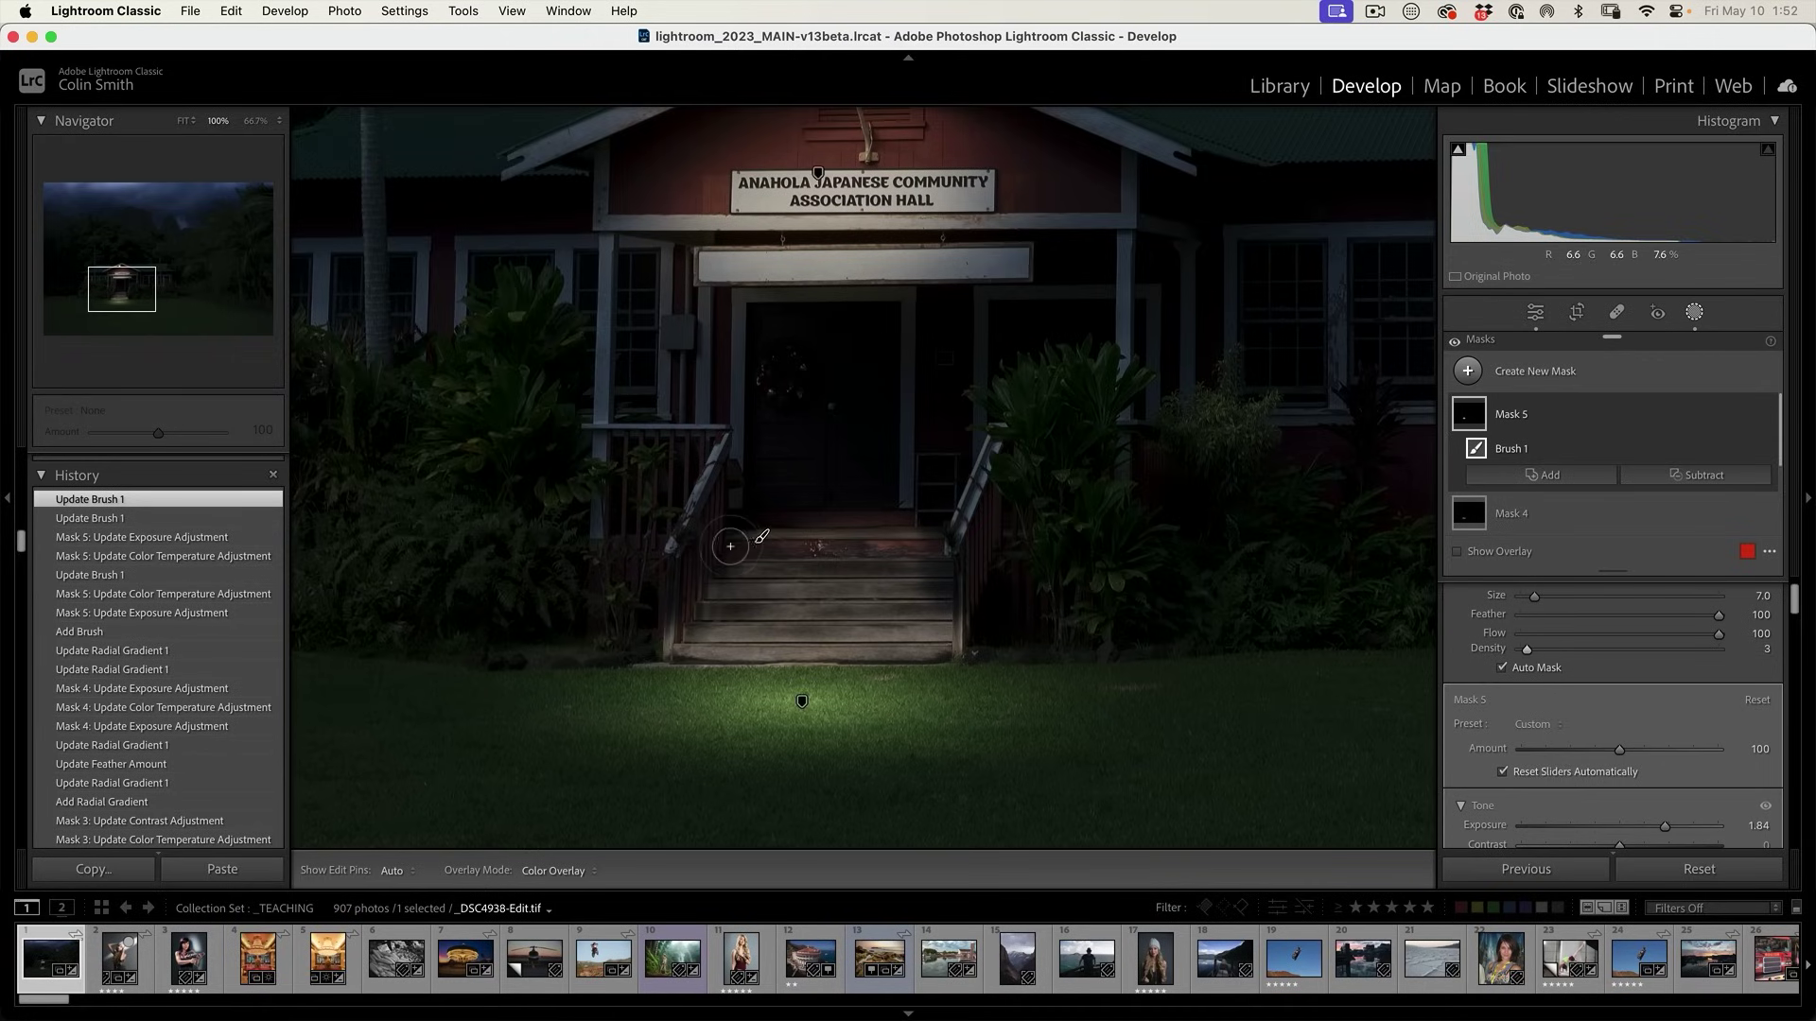
pyautogui.press('h')
pyautogui.click(797, 568)
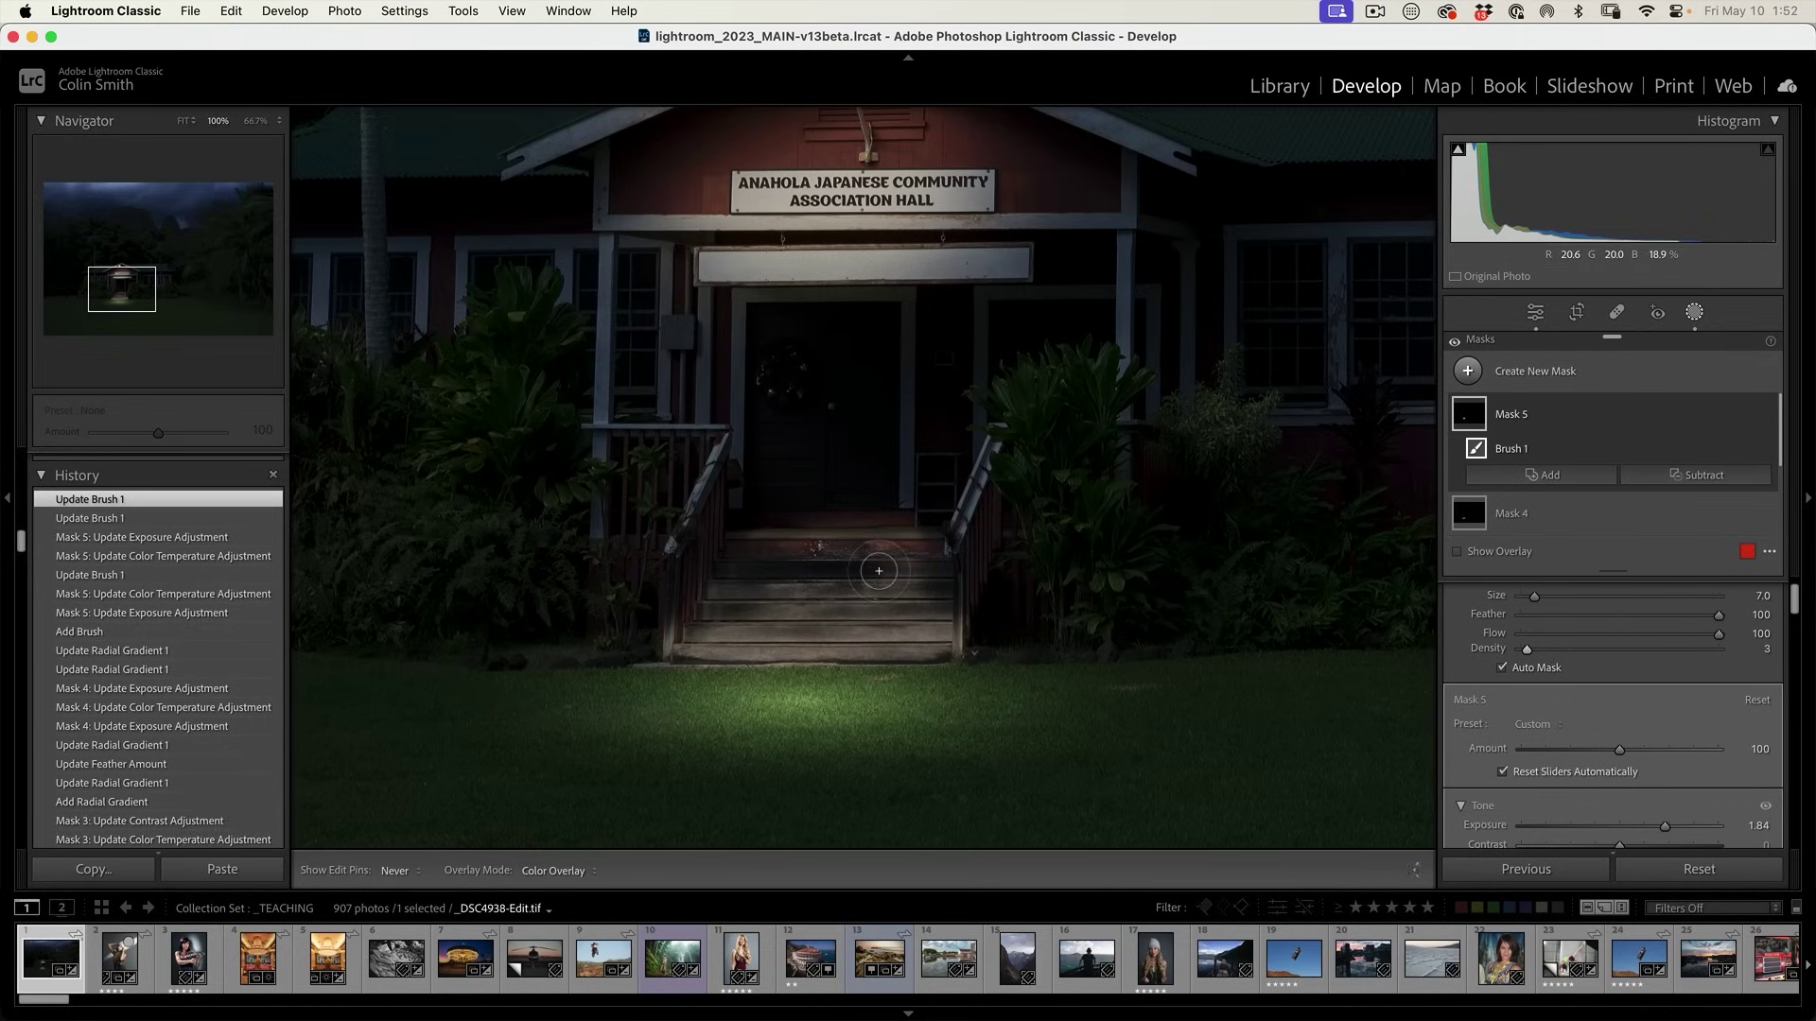
pyautogui.press('super+z')
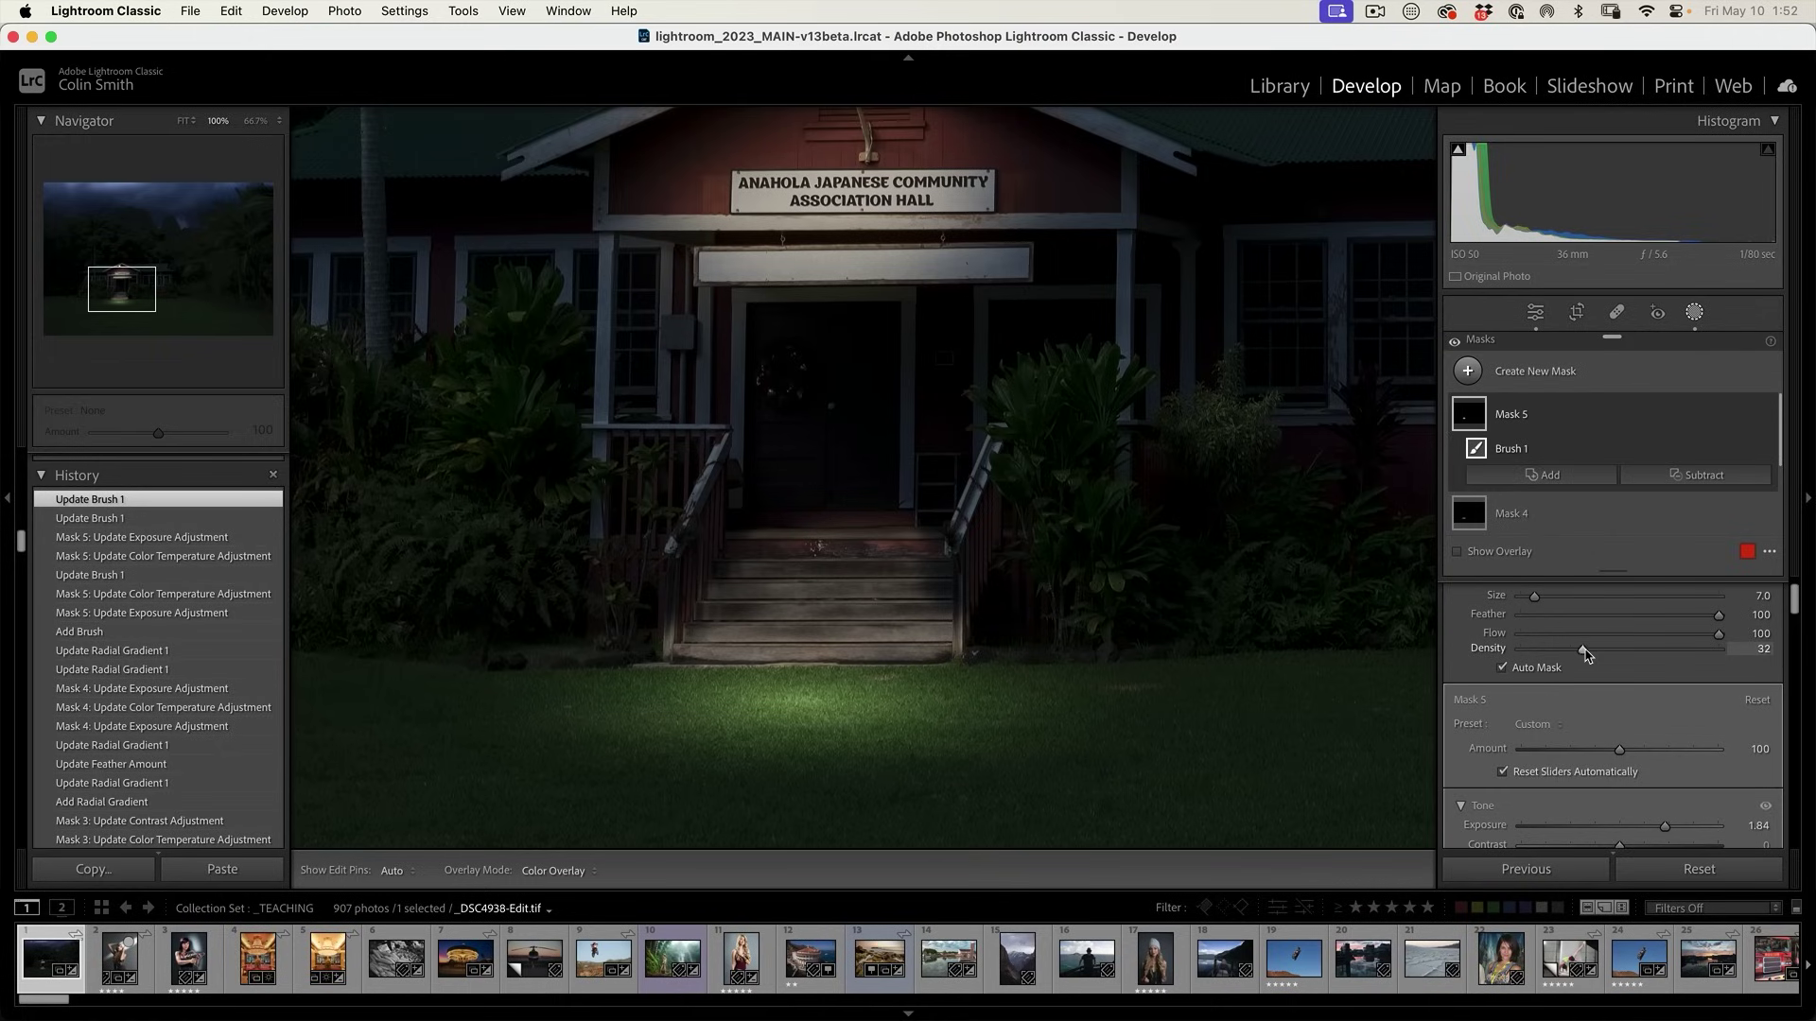
pyautogui.moveTo(1605, 653); pyautogui.dragTo(1603, 652)
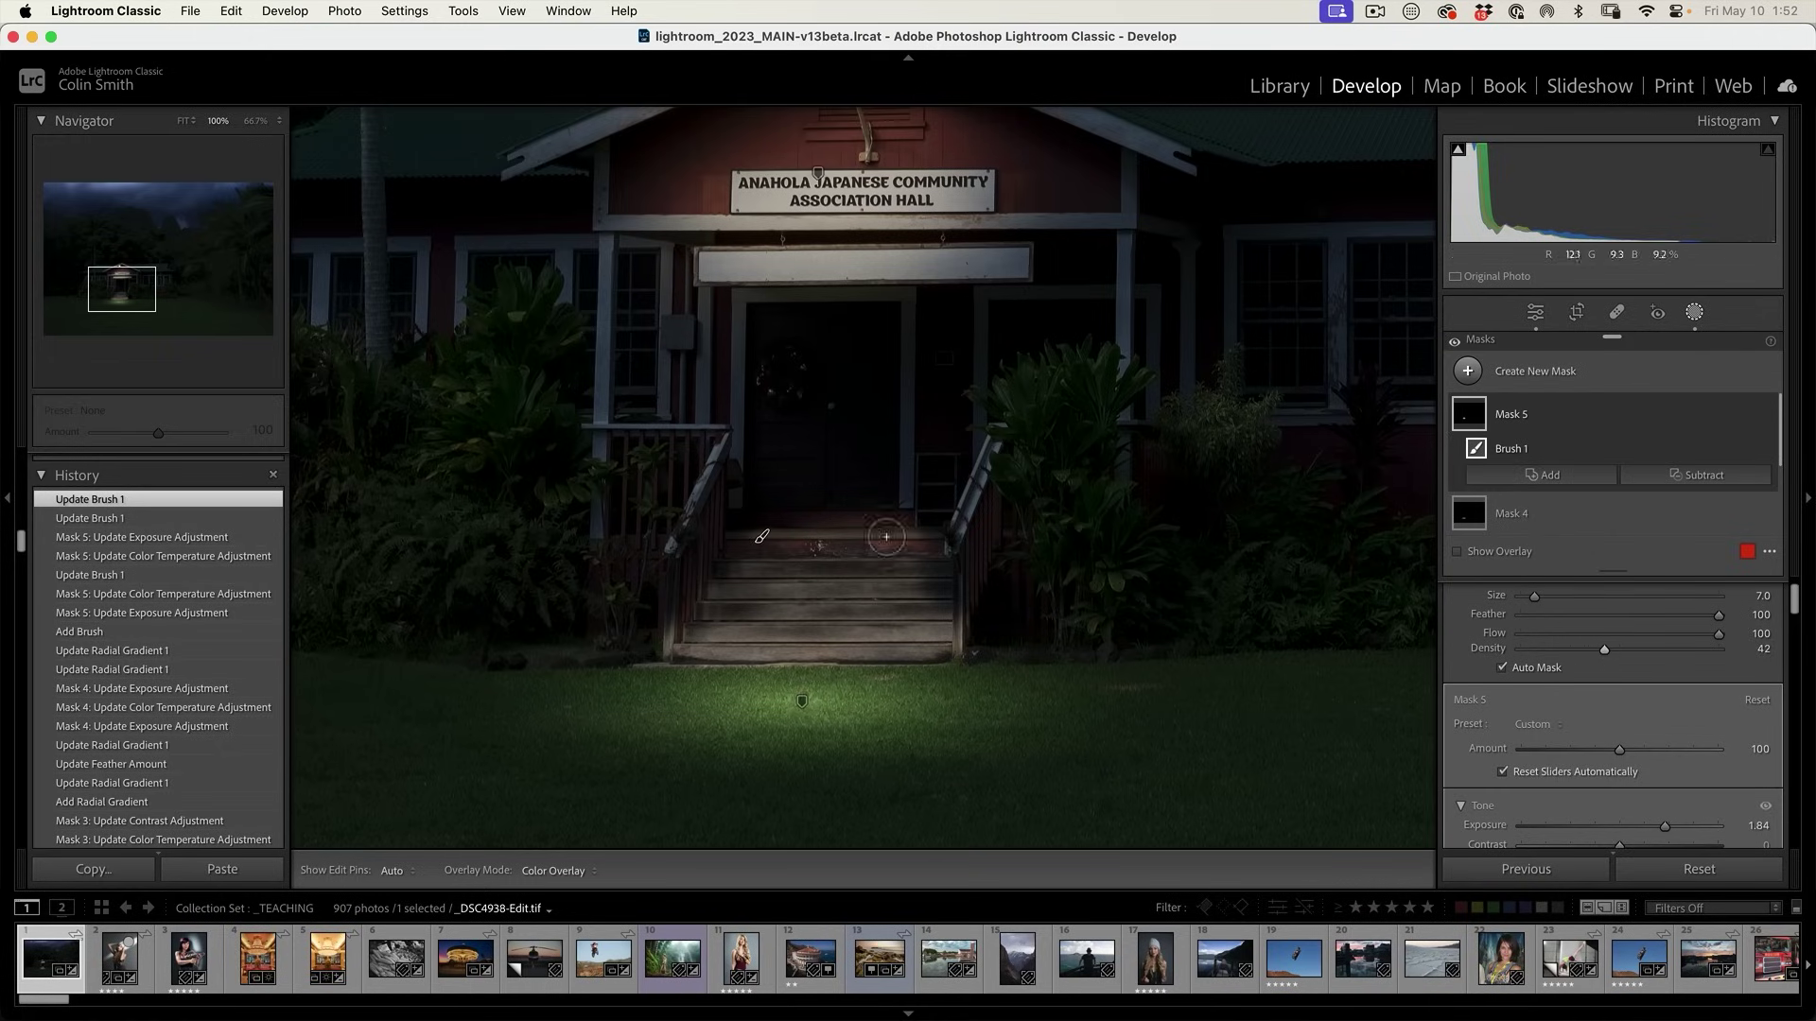
pyautogui.moveTo(729, 569); pyautogui.dragTo(932, 582)
pyautogui.press('super+z')
# Reduce the brush Size to 3.0, raise Density to 82, and paint along the upper wooden steps.
pyautogui.press('[')
pyautogui.press('[')
pyautogui.press('[')
pyautogui.press('[')
pyautogui.press('h')
pyautogui.moveTo(885, 571)
pyautogui.mouseDown()
pyautogui.moveTo(940, 573)
pyautogui.moveTo(915, 575)
pyautogui.mouseUp()
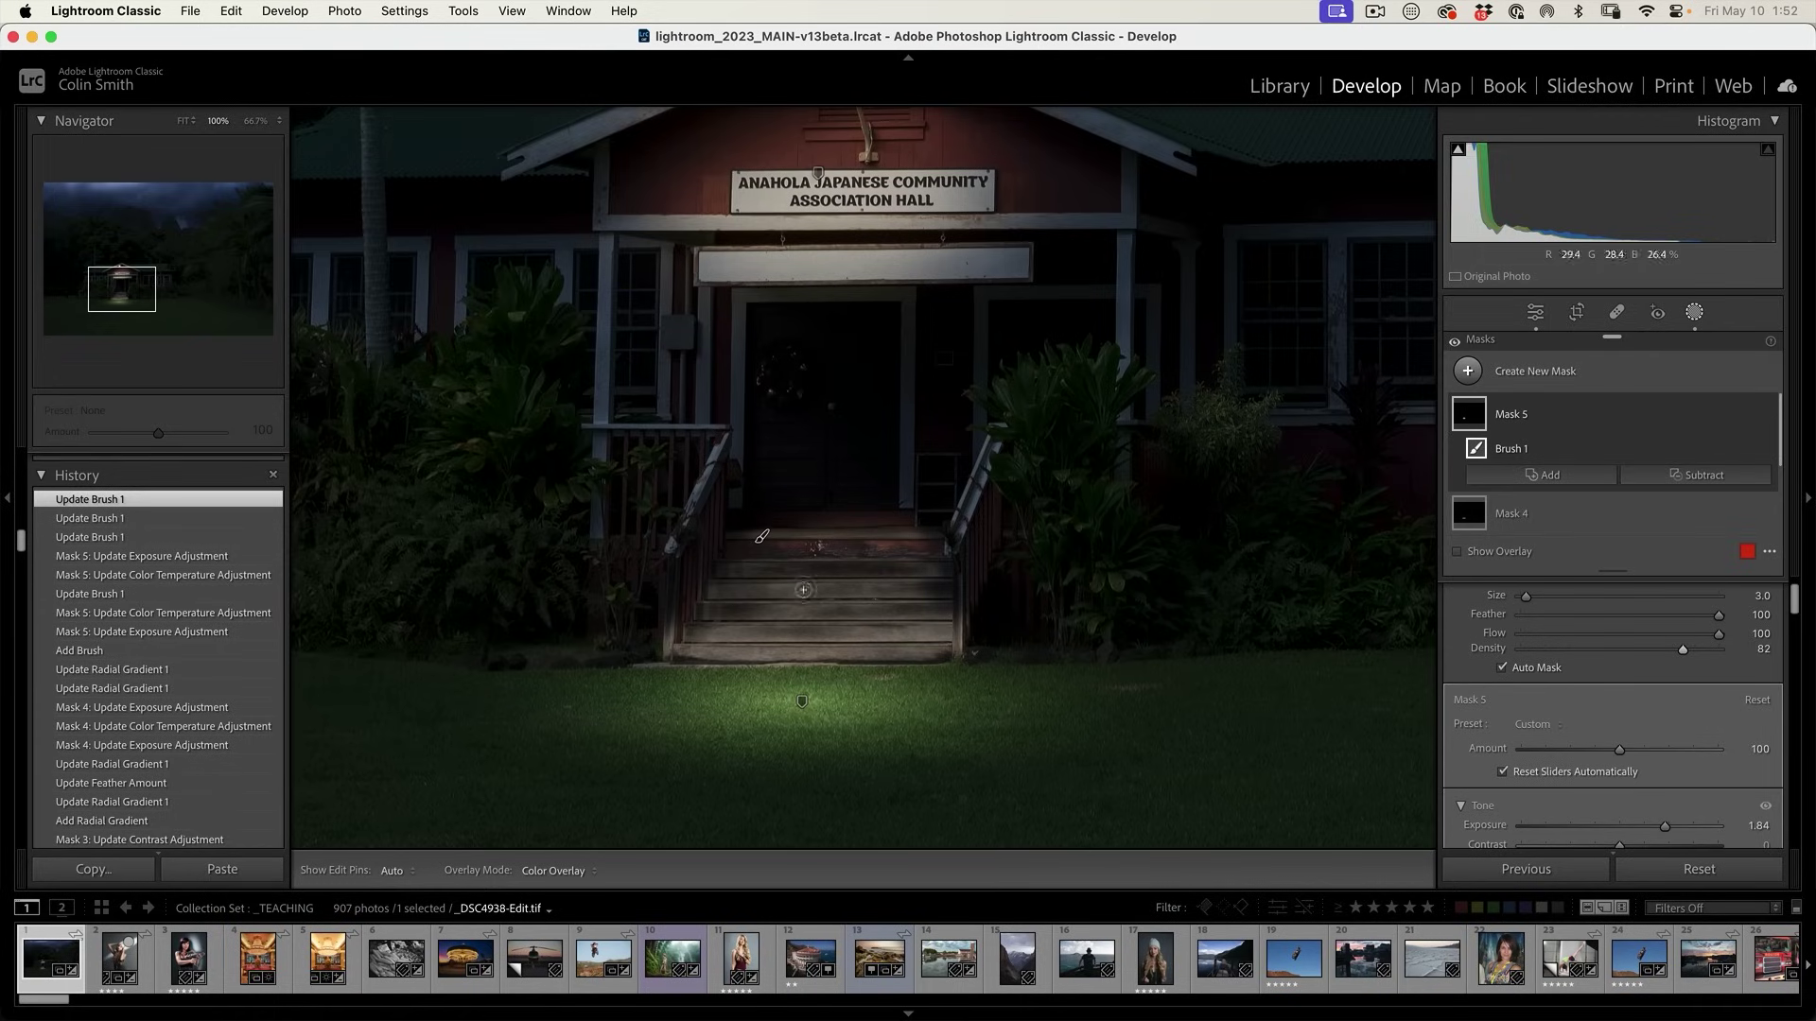
pyautogui.press('h')
pyautogui.moveTo(755, 590)
pyautogui.mouseDown()
pyautogui.moveTo(935, 591)
pyautogui.moveTo(740, 603)
pyautogui.moveTo(937, 608)
pyautogui.mouseUp()
pyautogui.press('h')
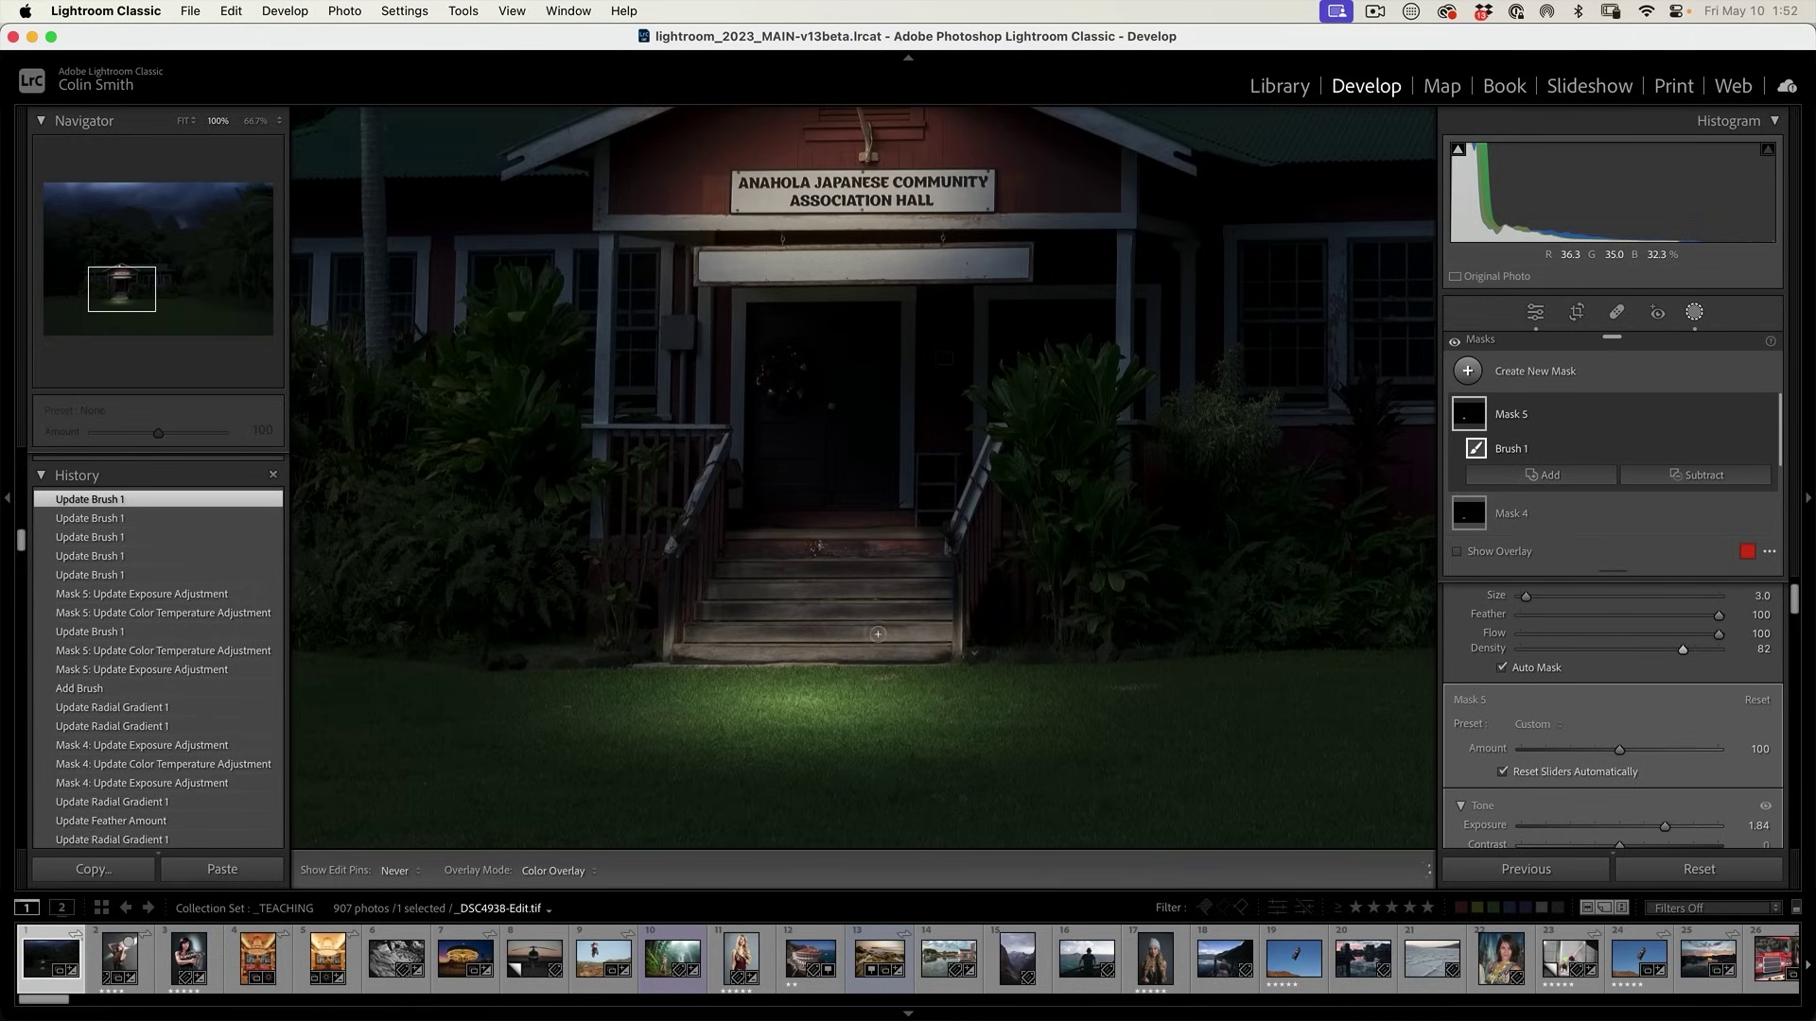
# Extend the brush mask along the two lowest front steps.
pyautogui.moveTo(775, 635); pyautogui.dragTo(700, 648)
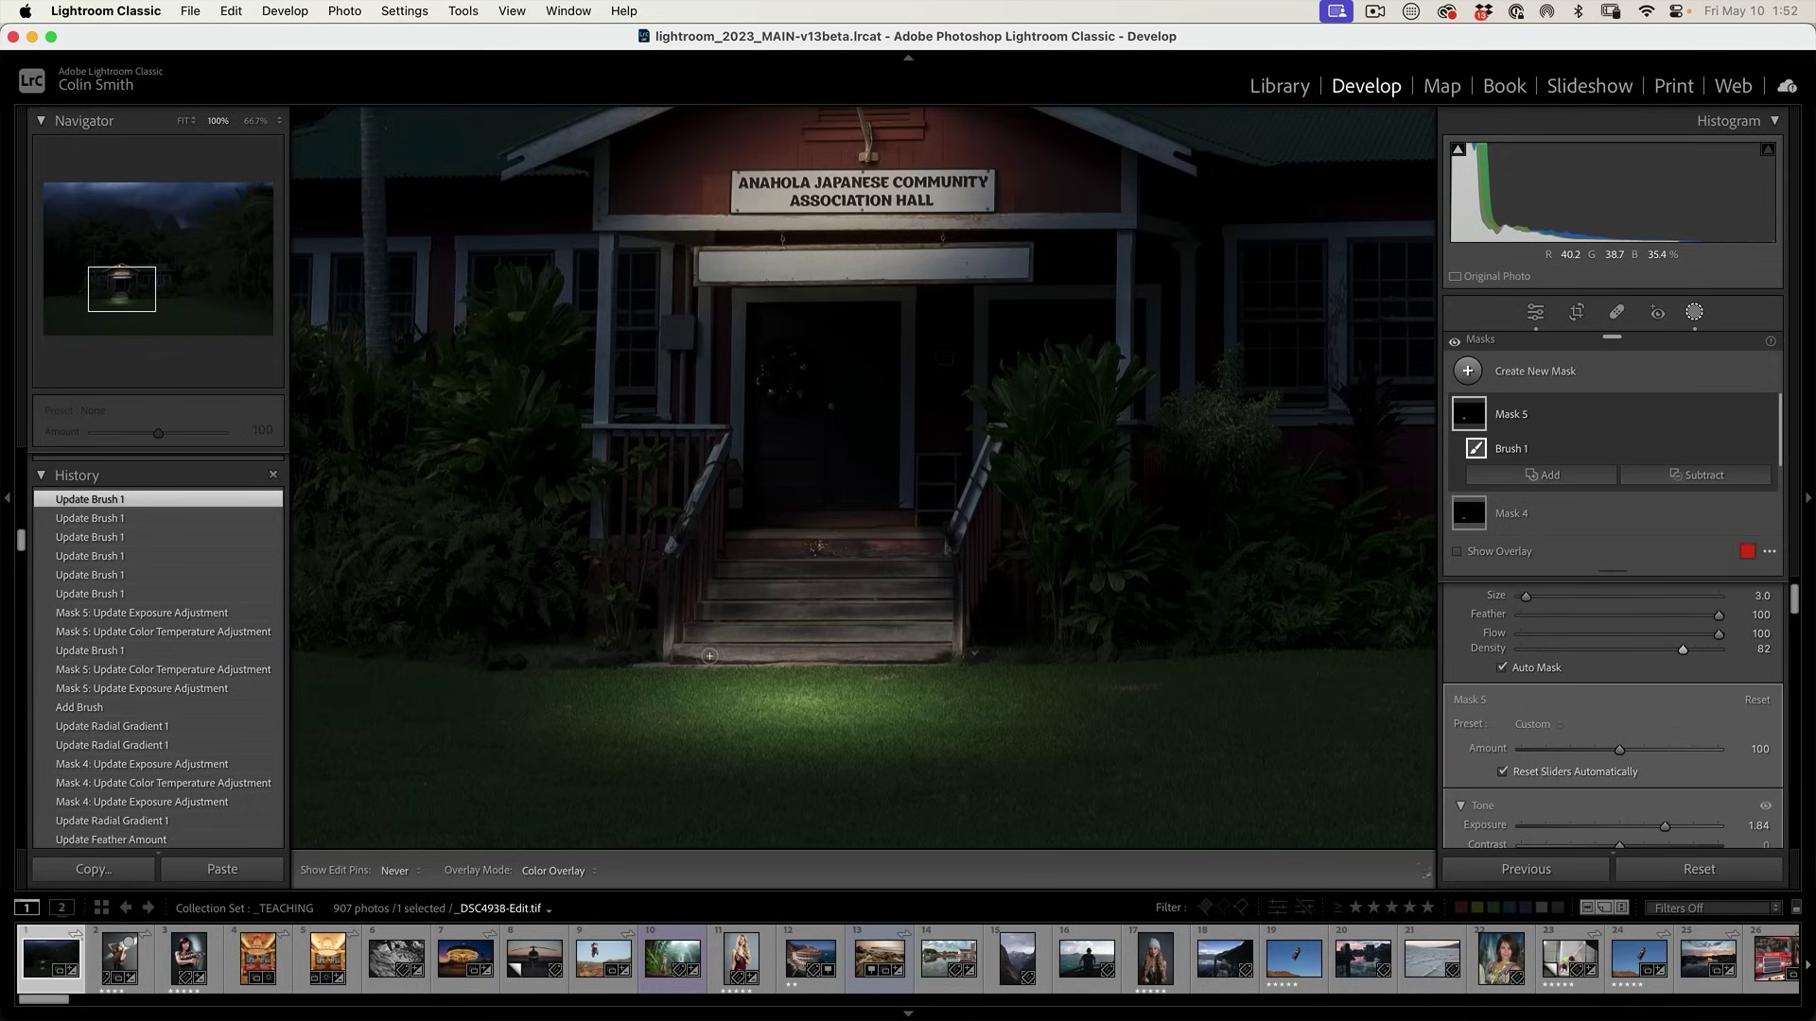
pyautogui.click(709, 656)
pyautogui.press('h')
pyautogui.moveTo(833, 653); pyautogui.dragTo(856, 651)
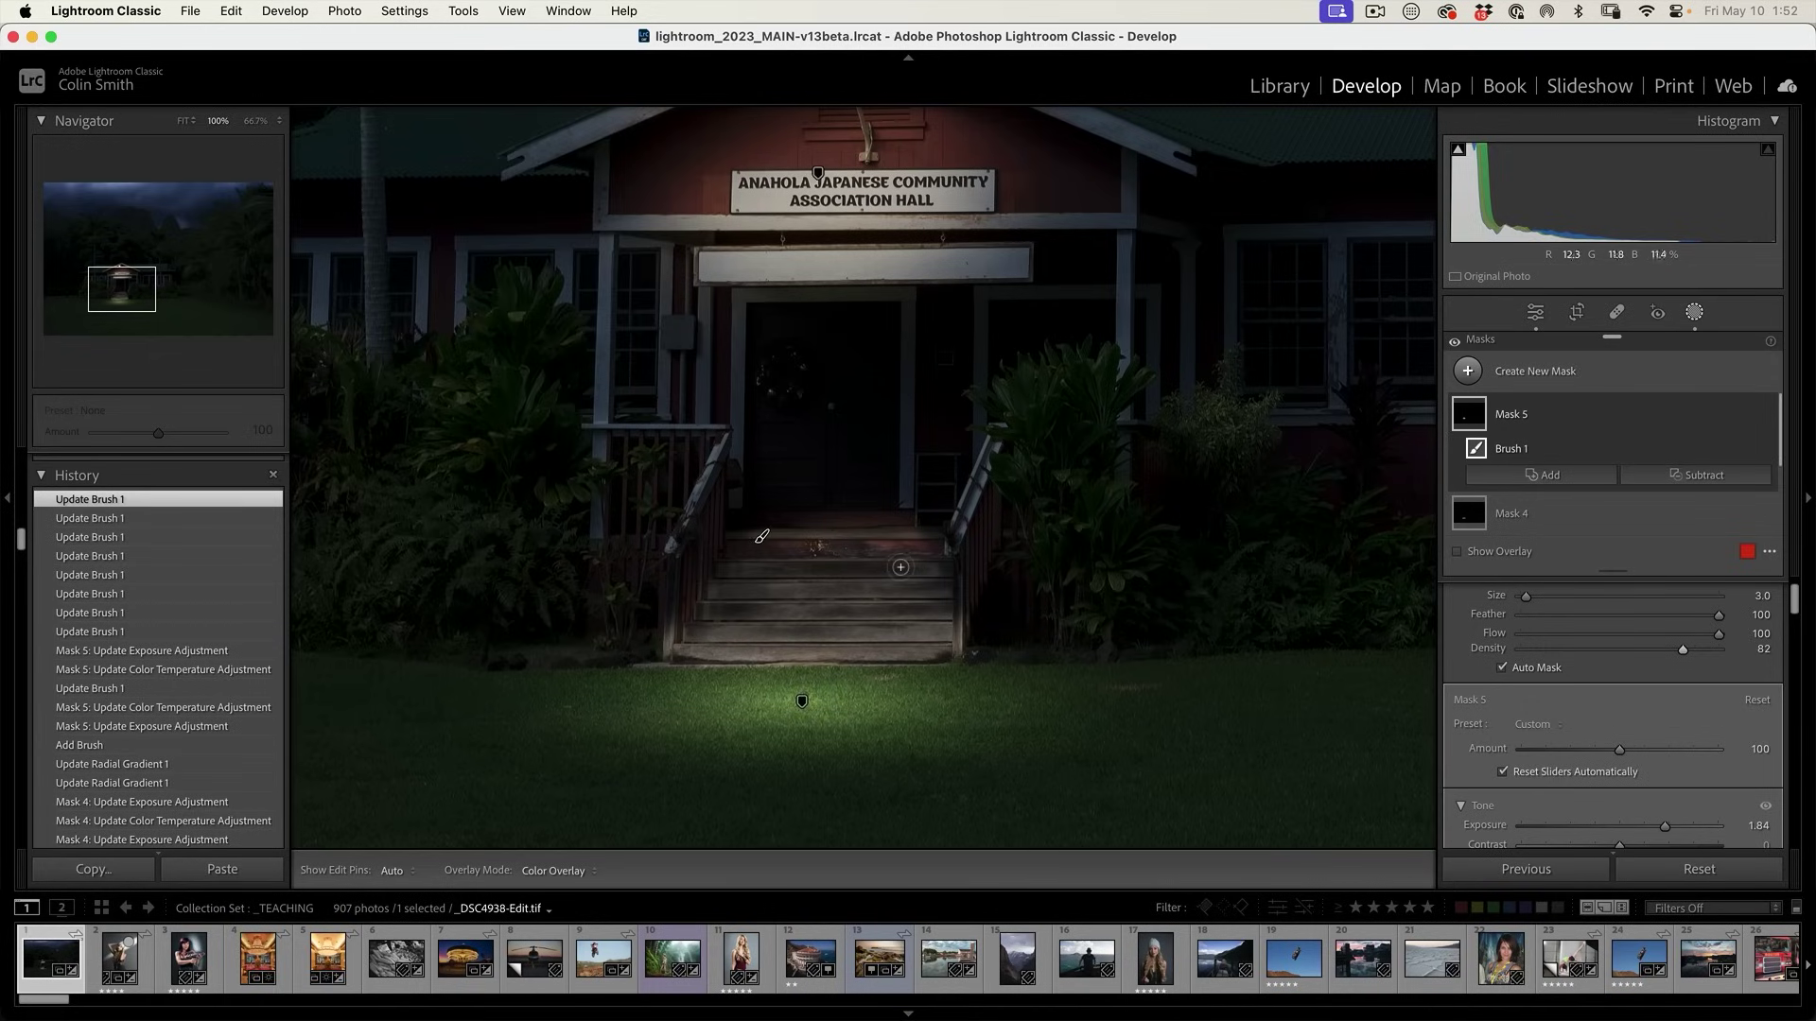
# Brush more light onto the top red riser of the steps, lowering the brush Density to 77.
pyautogui.press('h')
pyautogui.moveTo(900, 567)
pyautogui.mouseDown()
pyautogui.moveTo(742, 566)
pyautogui.moveTo(838, 556)
pyautogui.moveTo(752, 549)
pyautogui.moveTo(840, 549)
pyautogui.mouseUp()
pyautogui.press('h')
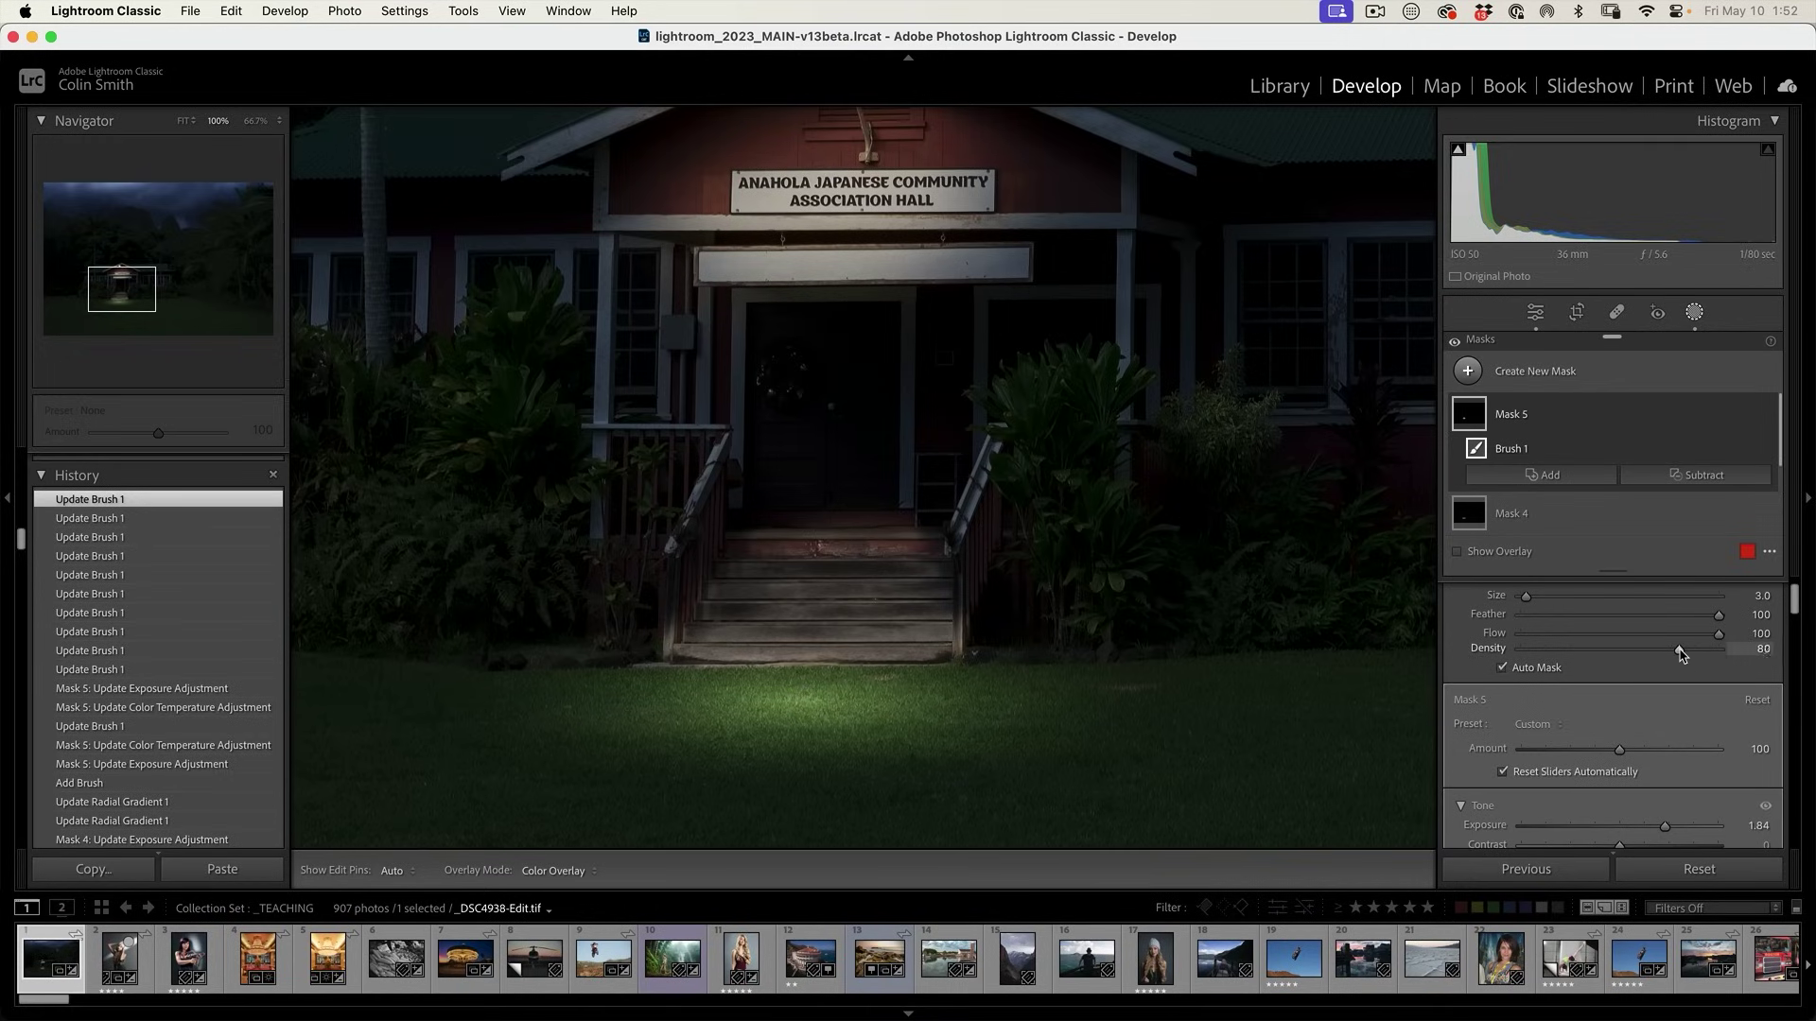
pyautogui.press('h')
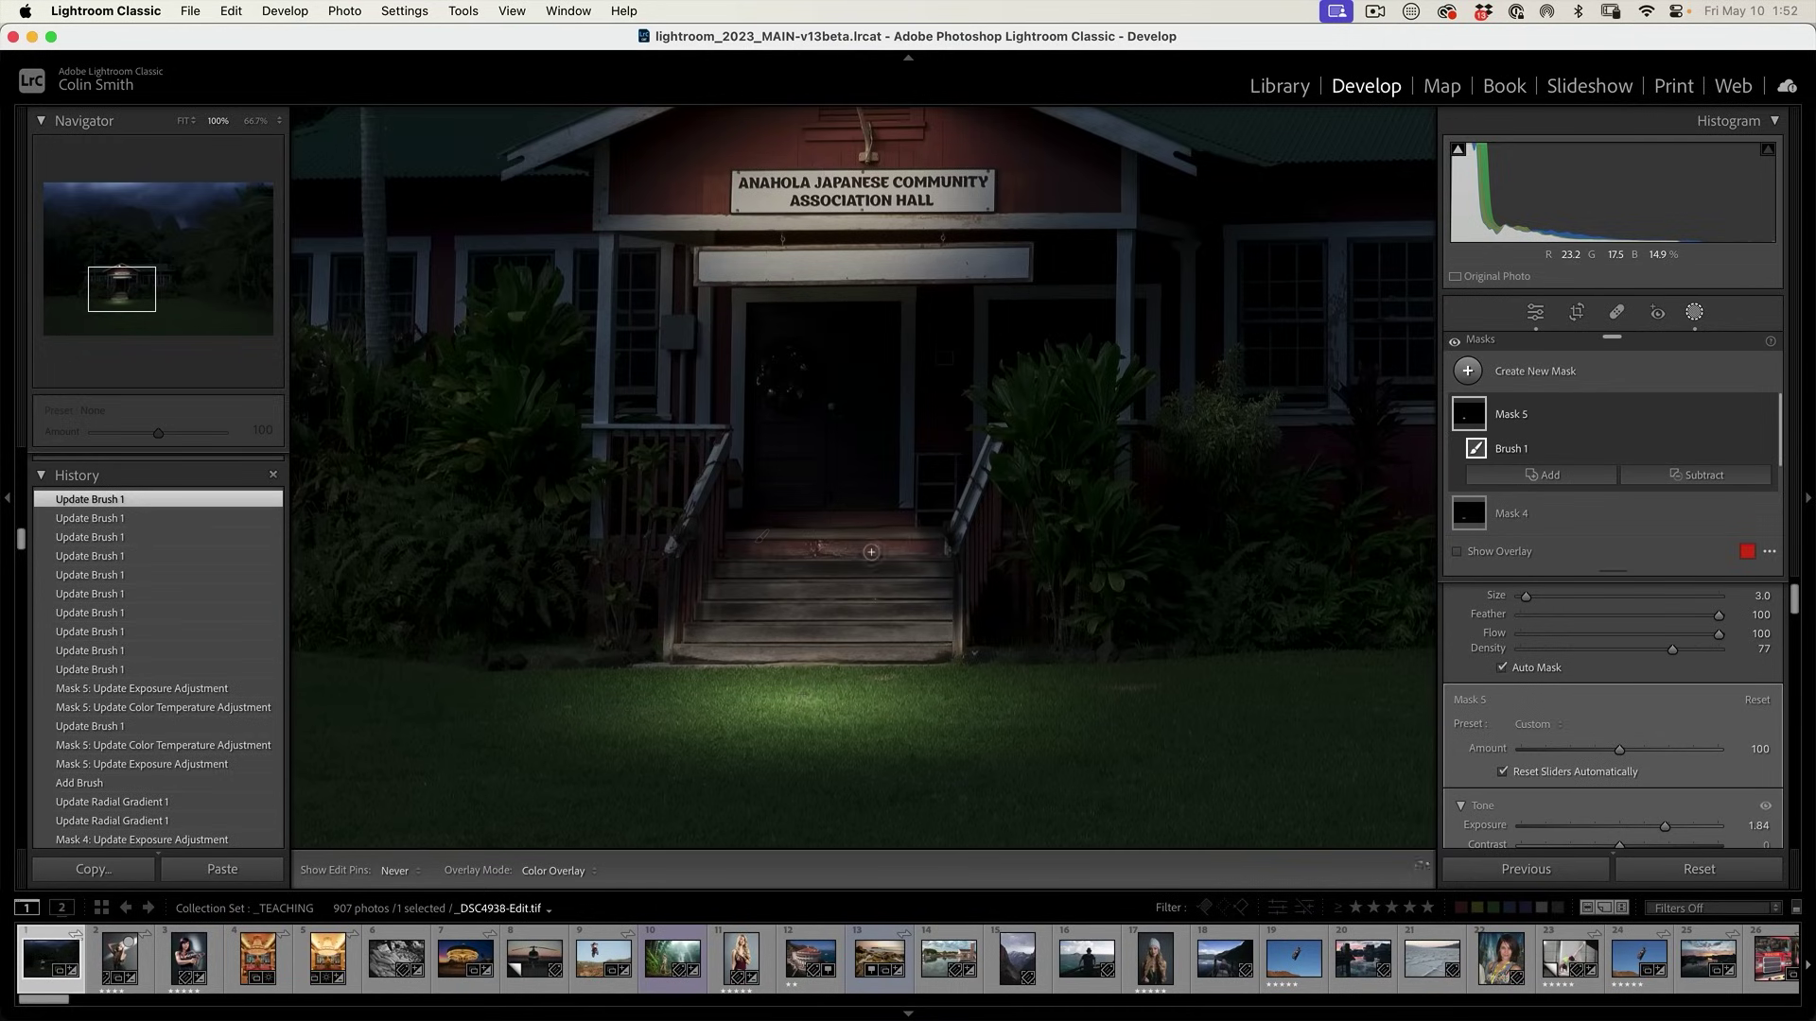
pyautogui.click(787, 546)
pyautogui.press('h')
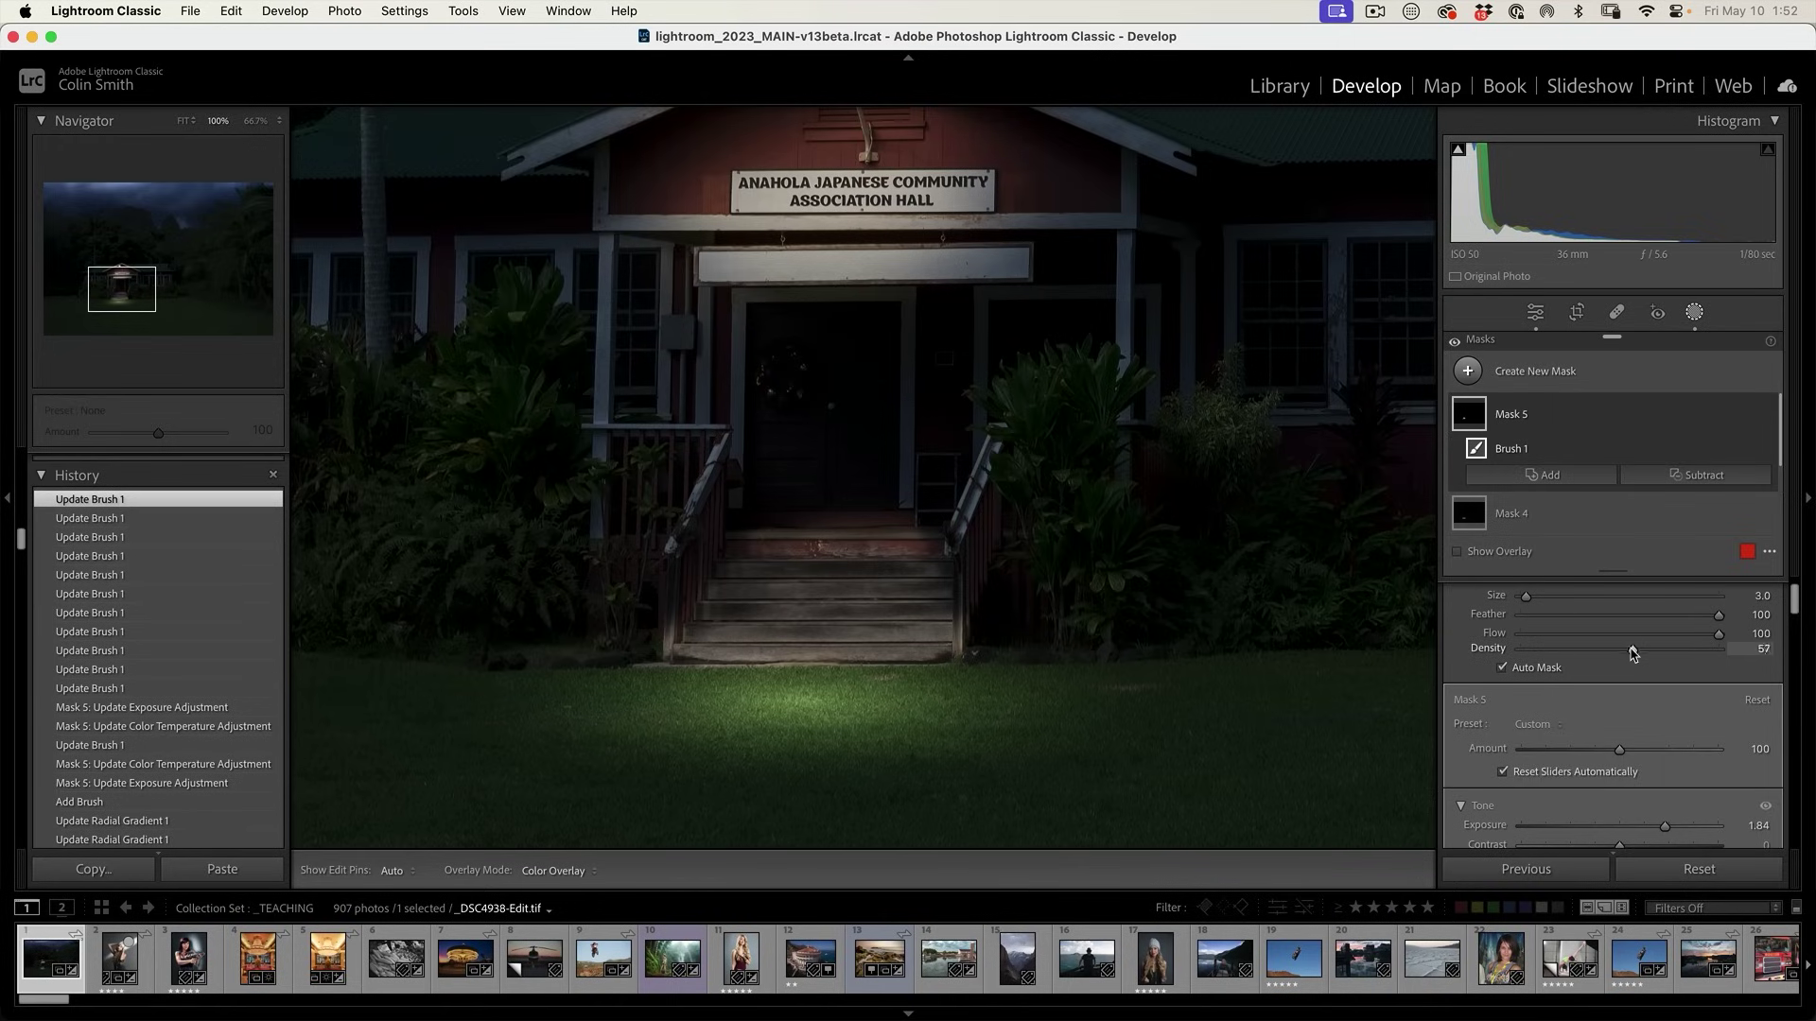
# Set the brush Density to 51 and paint across the red riser to its right end.
pyautogui.moveTo(1634, 653); pyautogui.dragTo(1621, 651)
pyautogui.press('h')
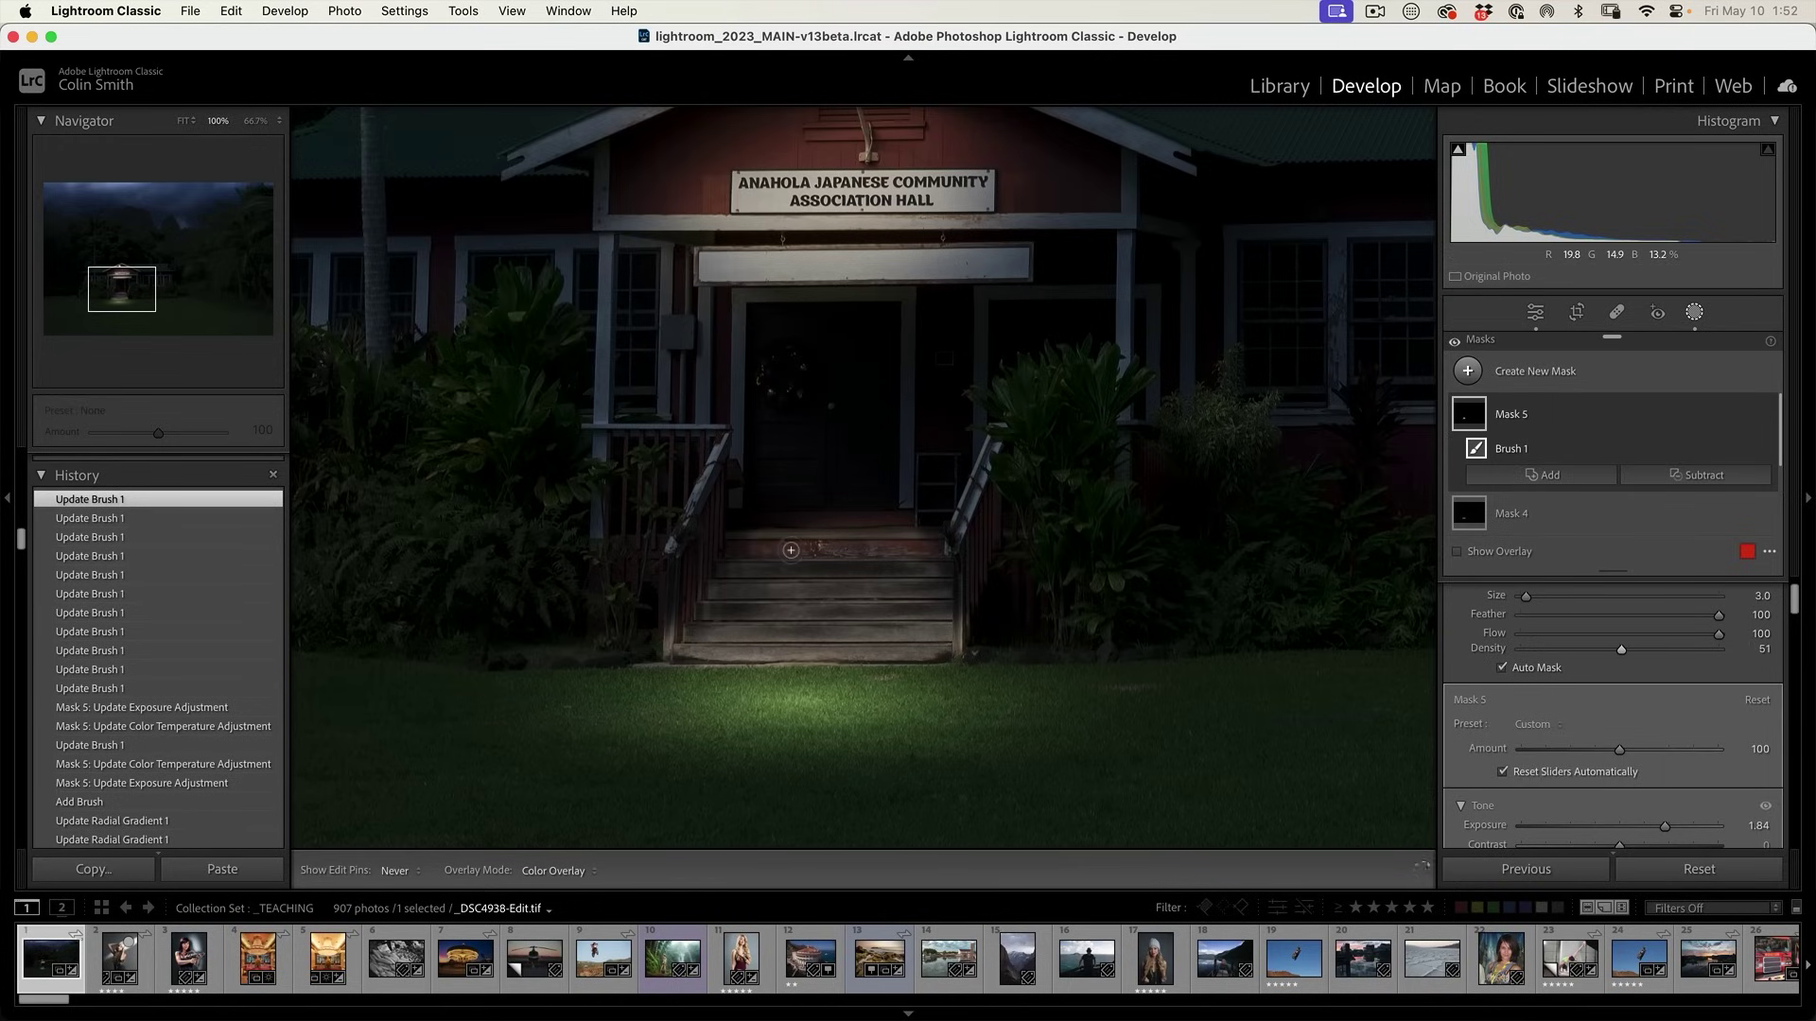
pyautogui.moveTo(791, 550)
pyautogui.mouseDown()
pyautogui.moveTo(744, 550)
pyautogui.moveTo(936, 548)
pyautogui.mouseUp()
pyautogui.press('h')
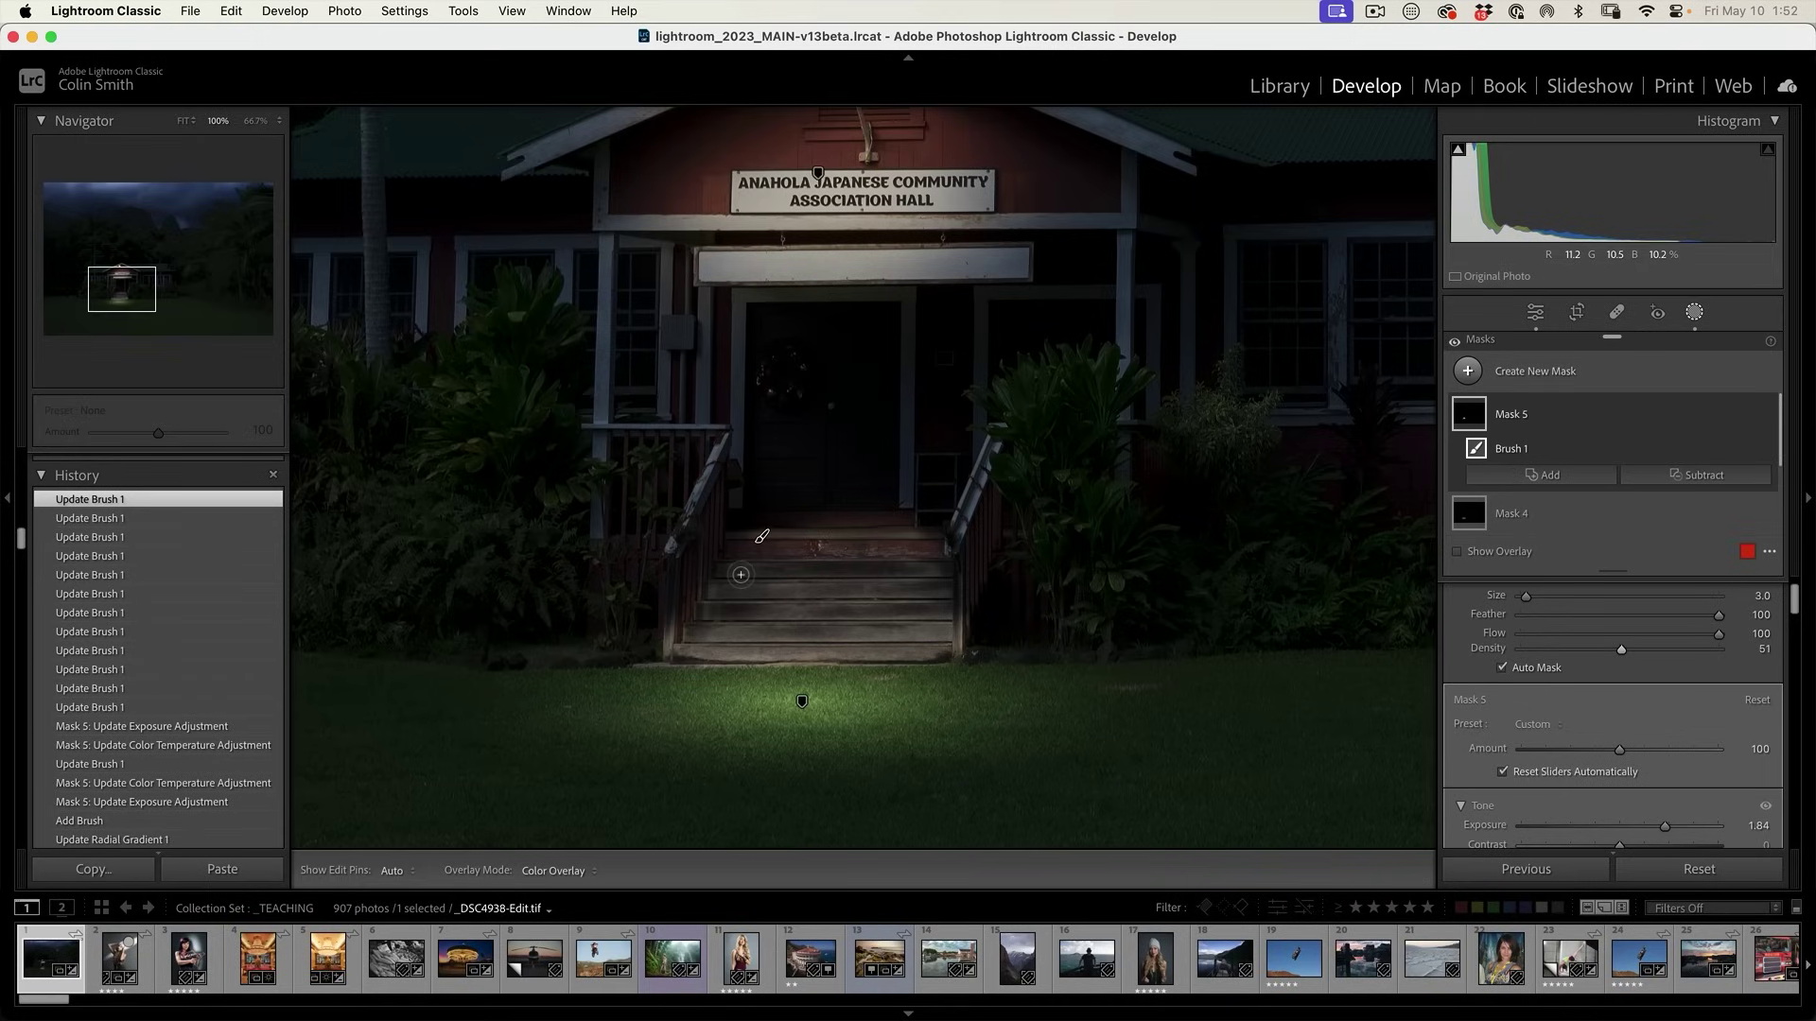
# Paint down the left edge and up the right edge of the front steps.
pyautogui.moveTo(729, 570); pyautogui.dragTo(690, 657)
pyautogui.press('h')
pyautogui.press('h')
pyautogui.moveTo(943, 656)
pyautogui.mouseDown()
pyautogui.moveTo(906, 635)
pyautogui.moveTo(950, 613)
pyautogui.moveTo(919, 608)
pyautogui.moveTo(962, 582)
pyautogui.mouseUp()
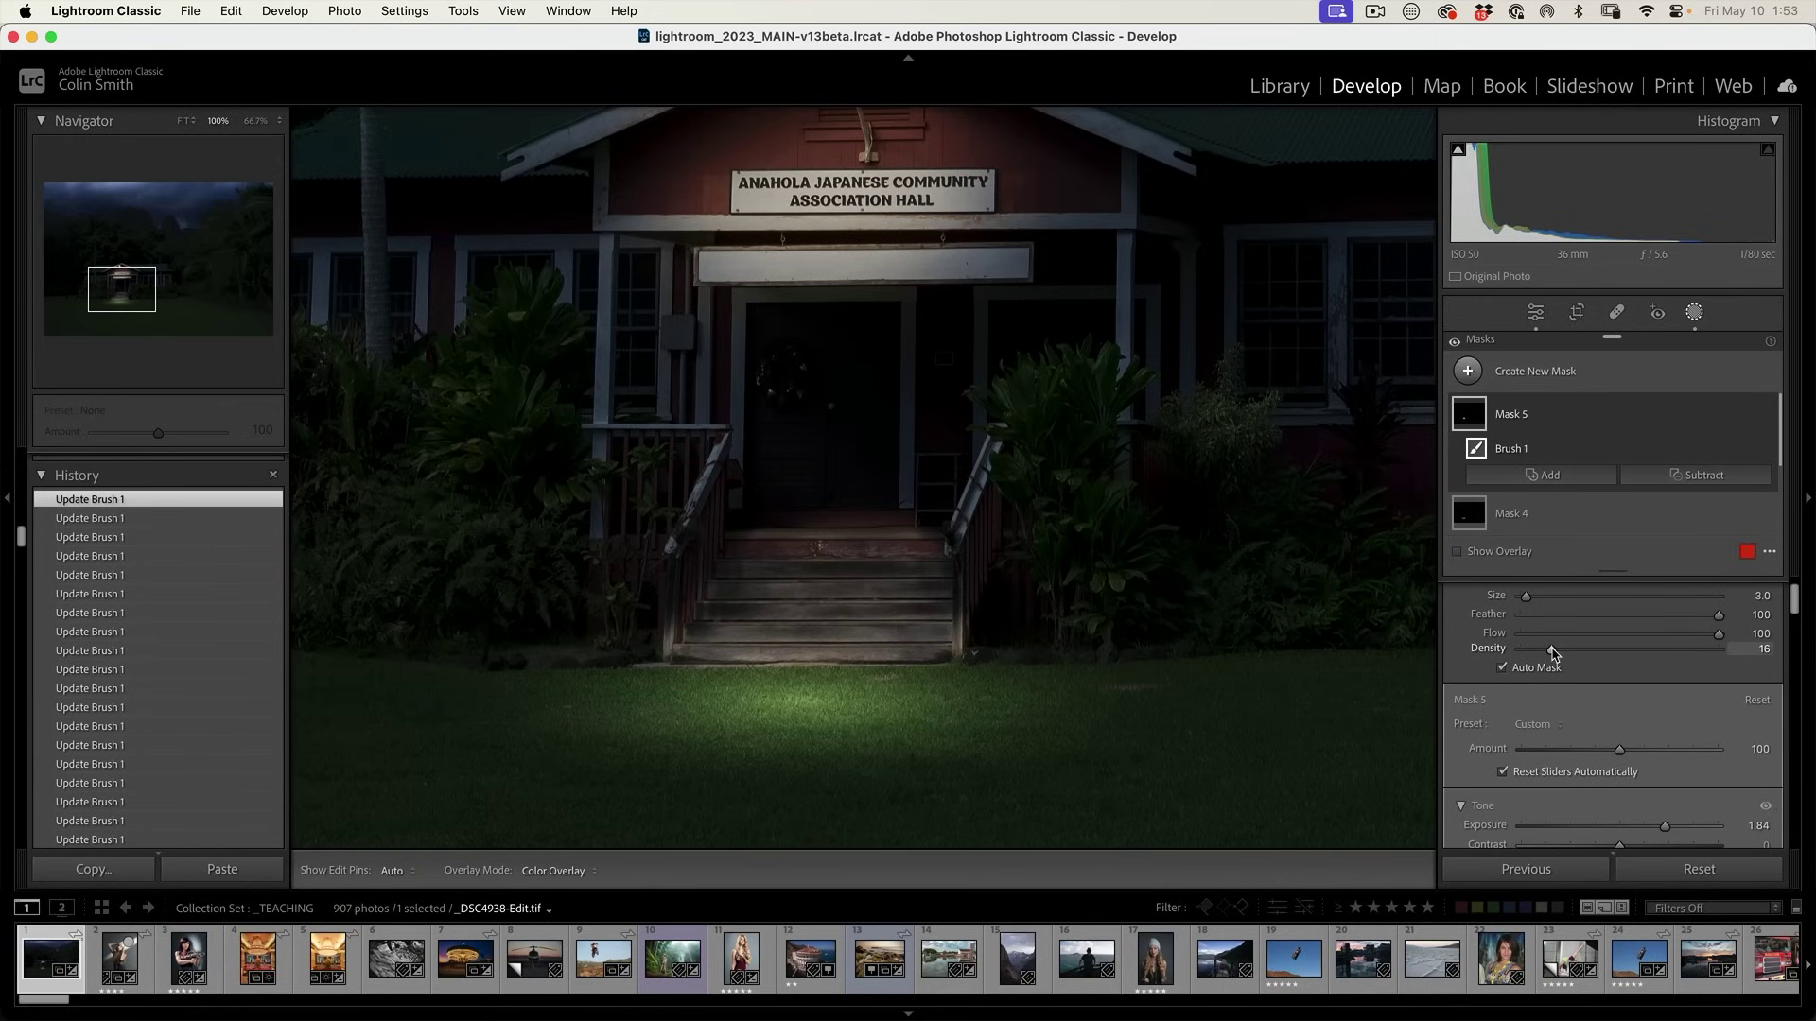
# Set the brush Size to 3.4 and paint along the upper and middle wooden steps at Density 16.
pyautogui.click(279, 120)
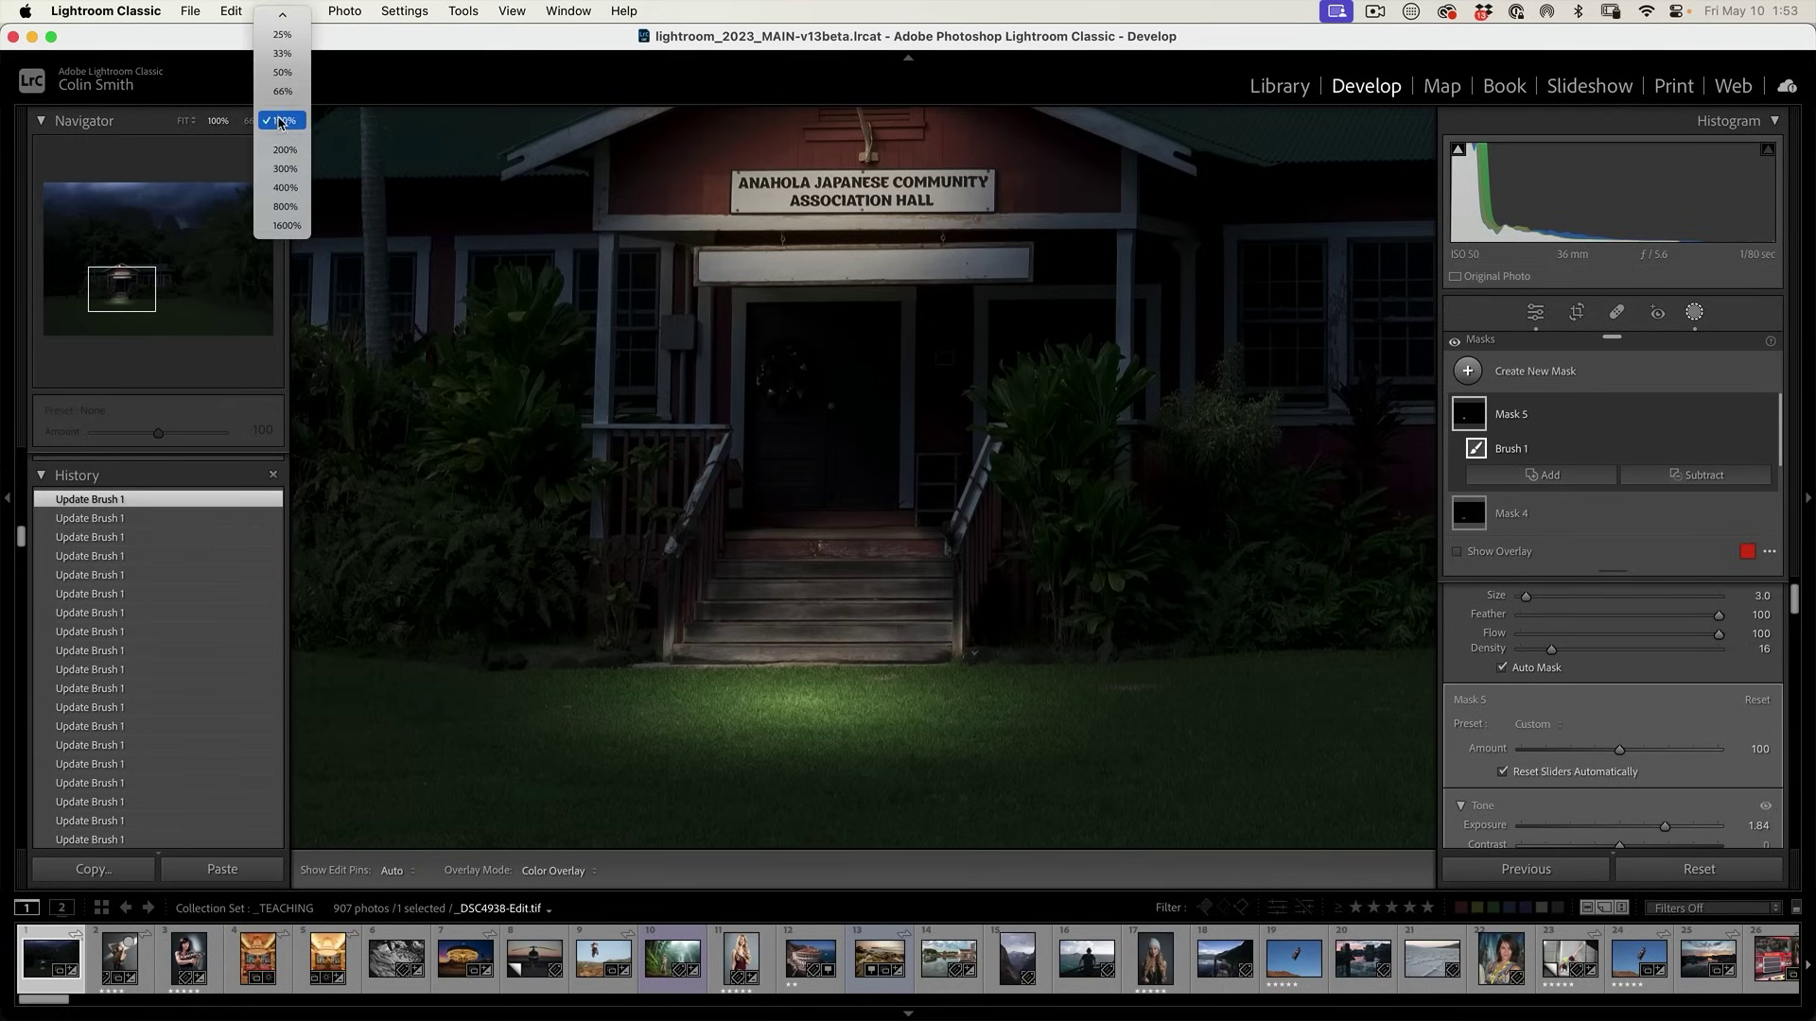
pyautogui.click(284, 149)
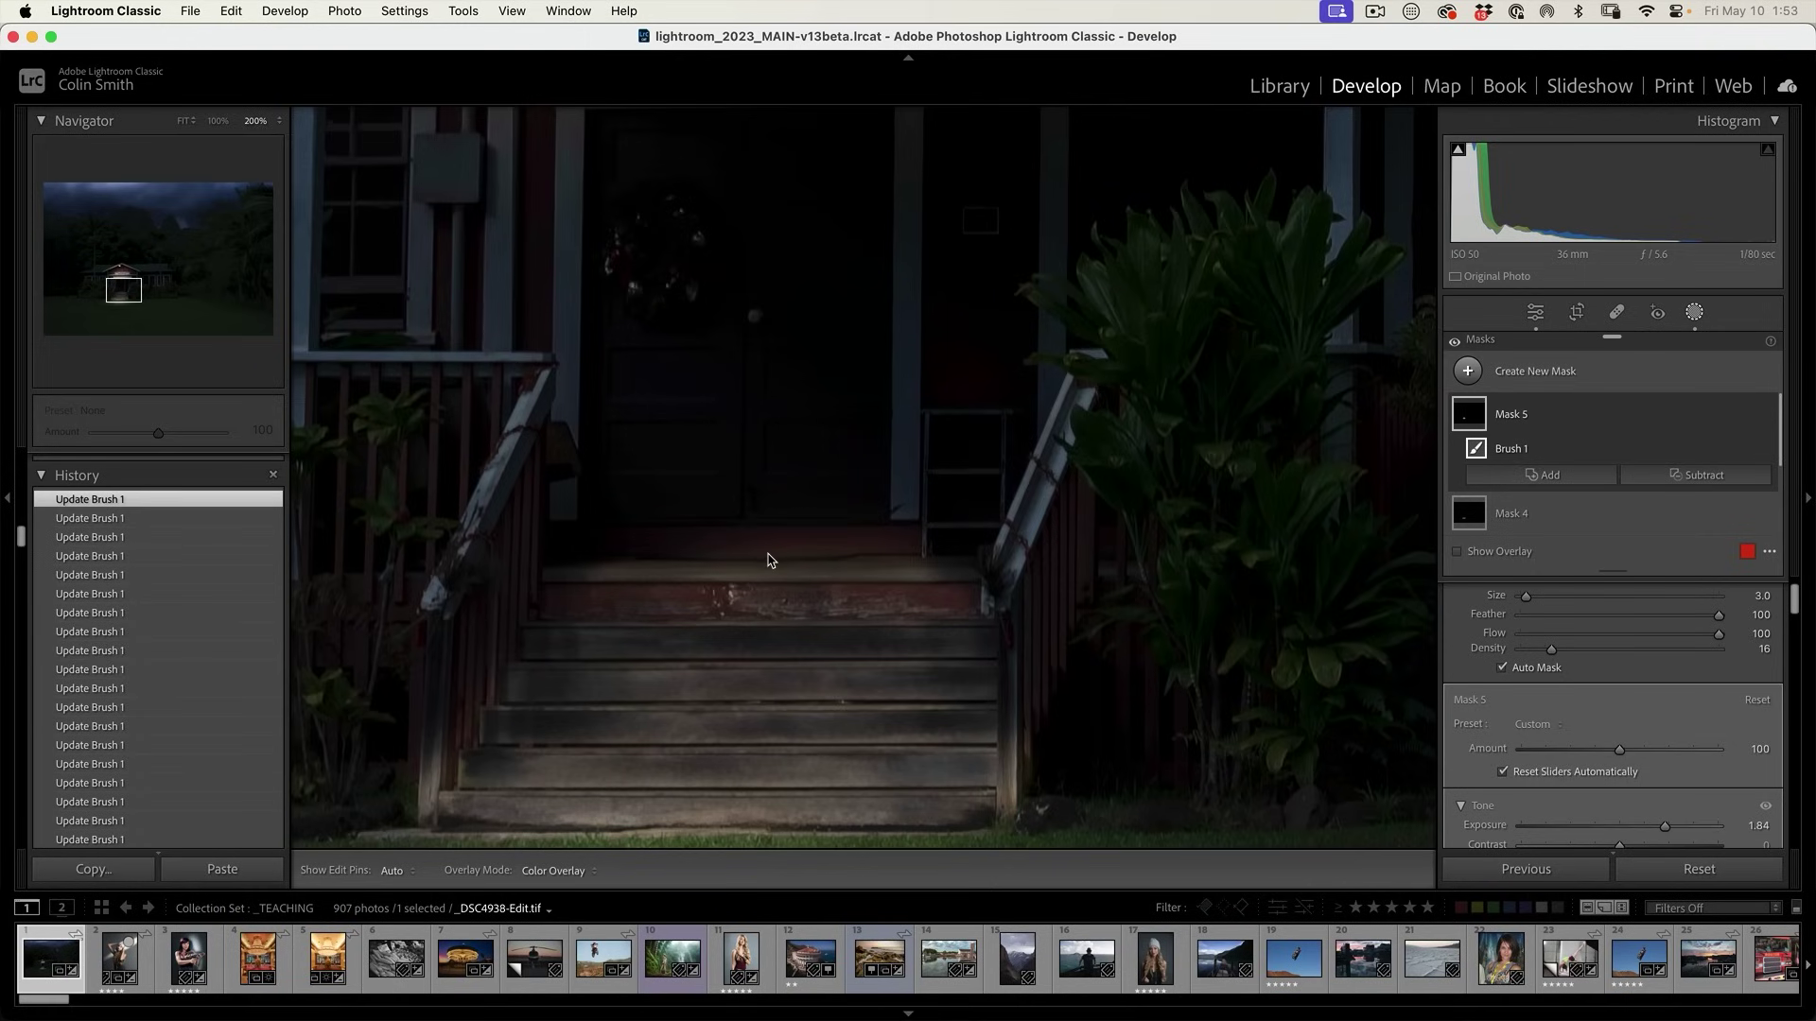
pyautogui.moveTo(765, 552); pyautogui.dragTo(928, 425)
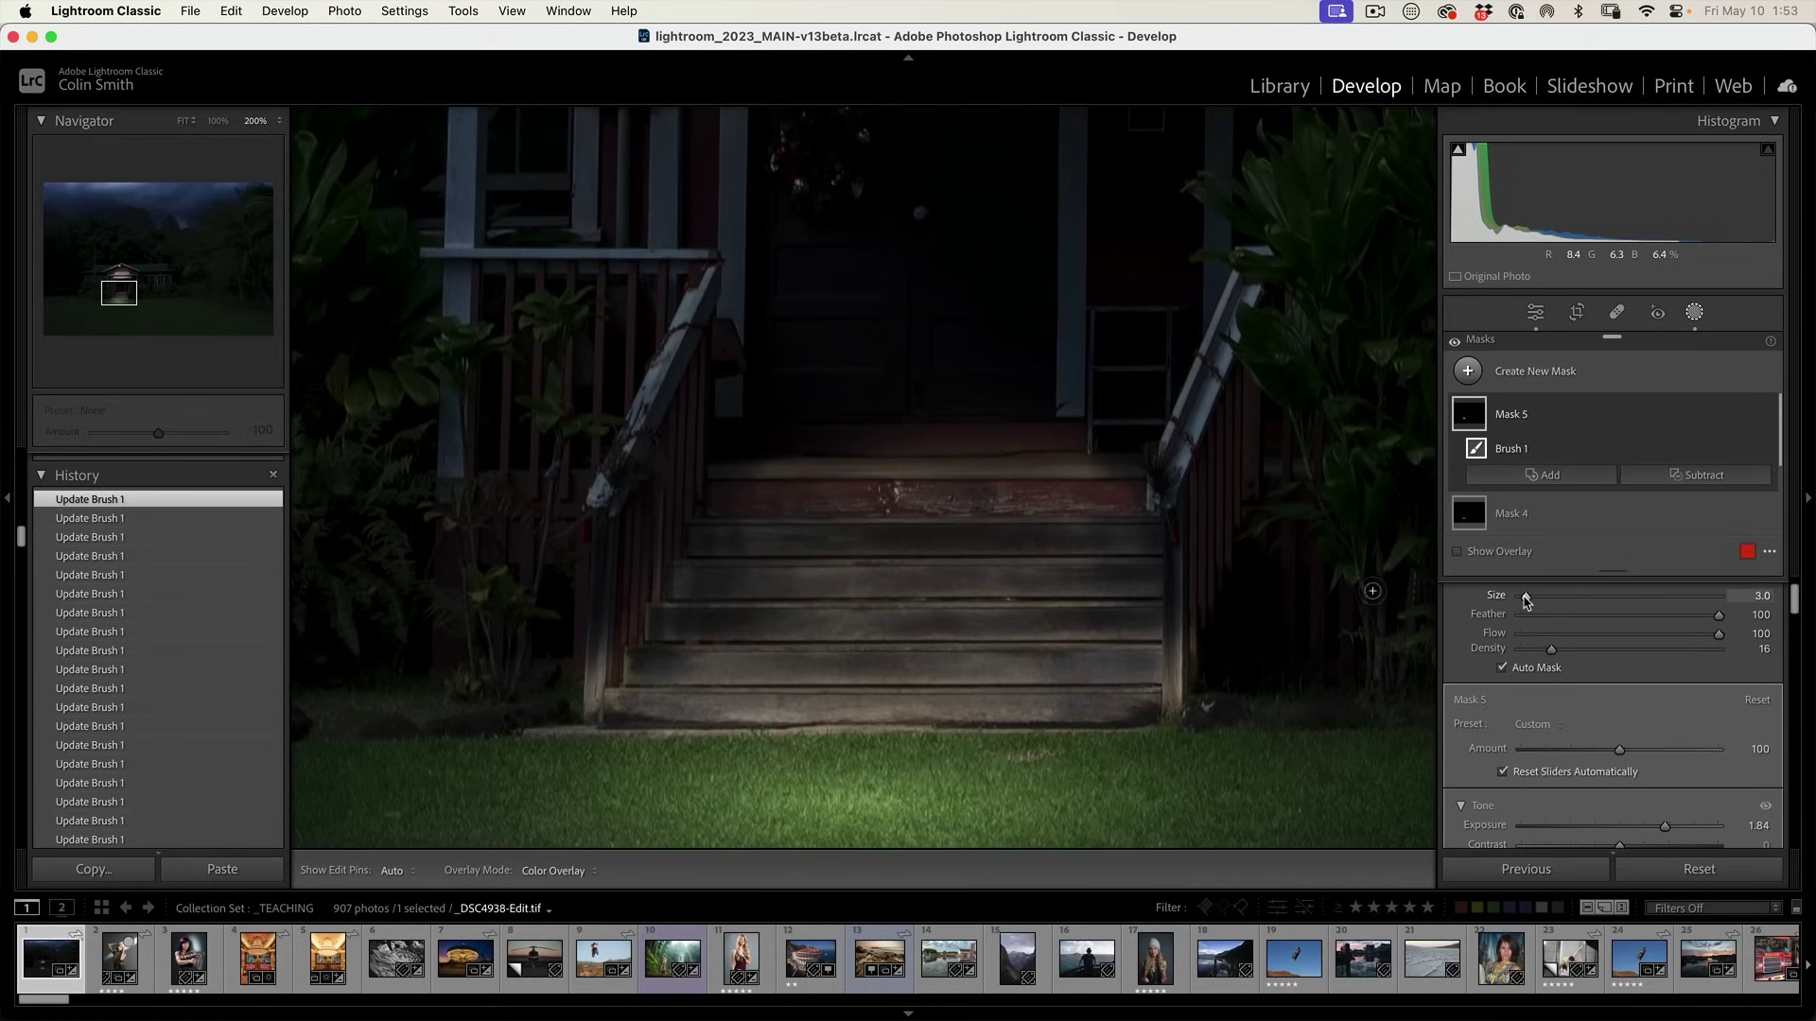
pyautogui.moveTo(1525, 598); pyautogui.dragTo(1528, 602)
pyautogui.press('h')
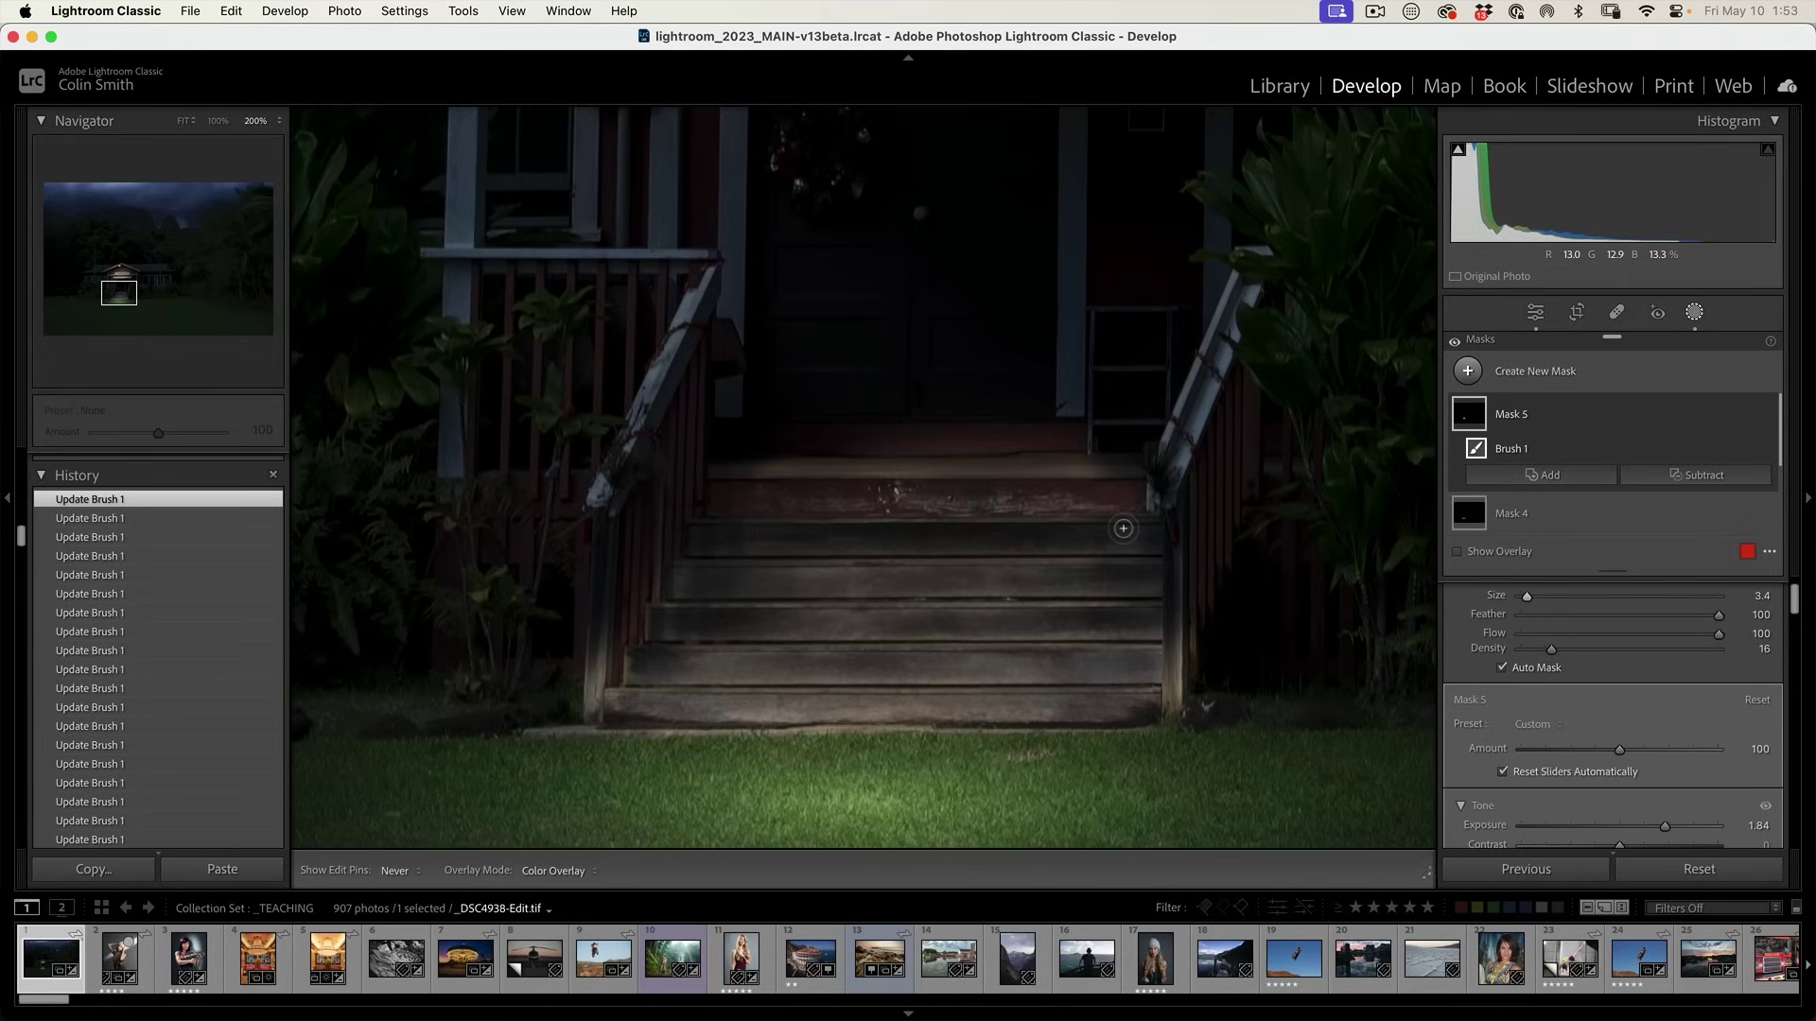
pyautogui.press('h')
pyautogui.press('h')
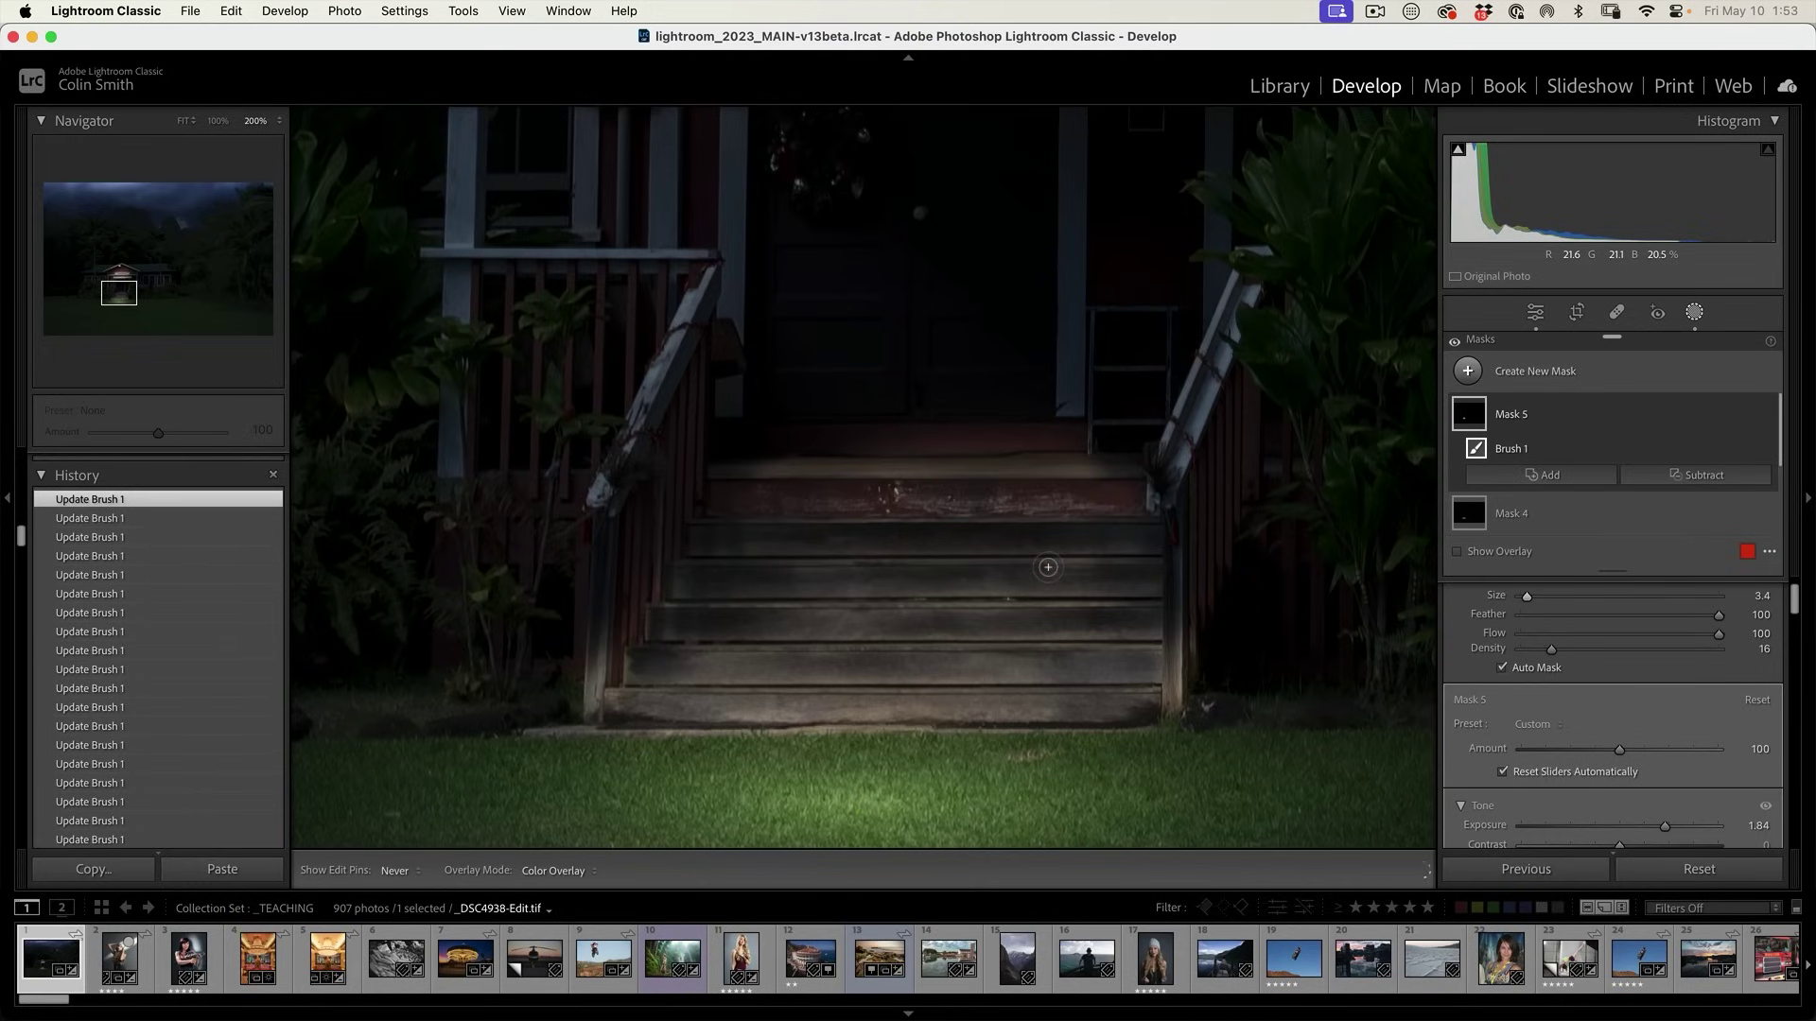
pyautogui.press('h')
pyautogui.press('h')
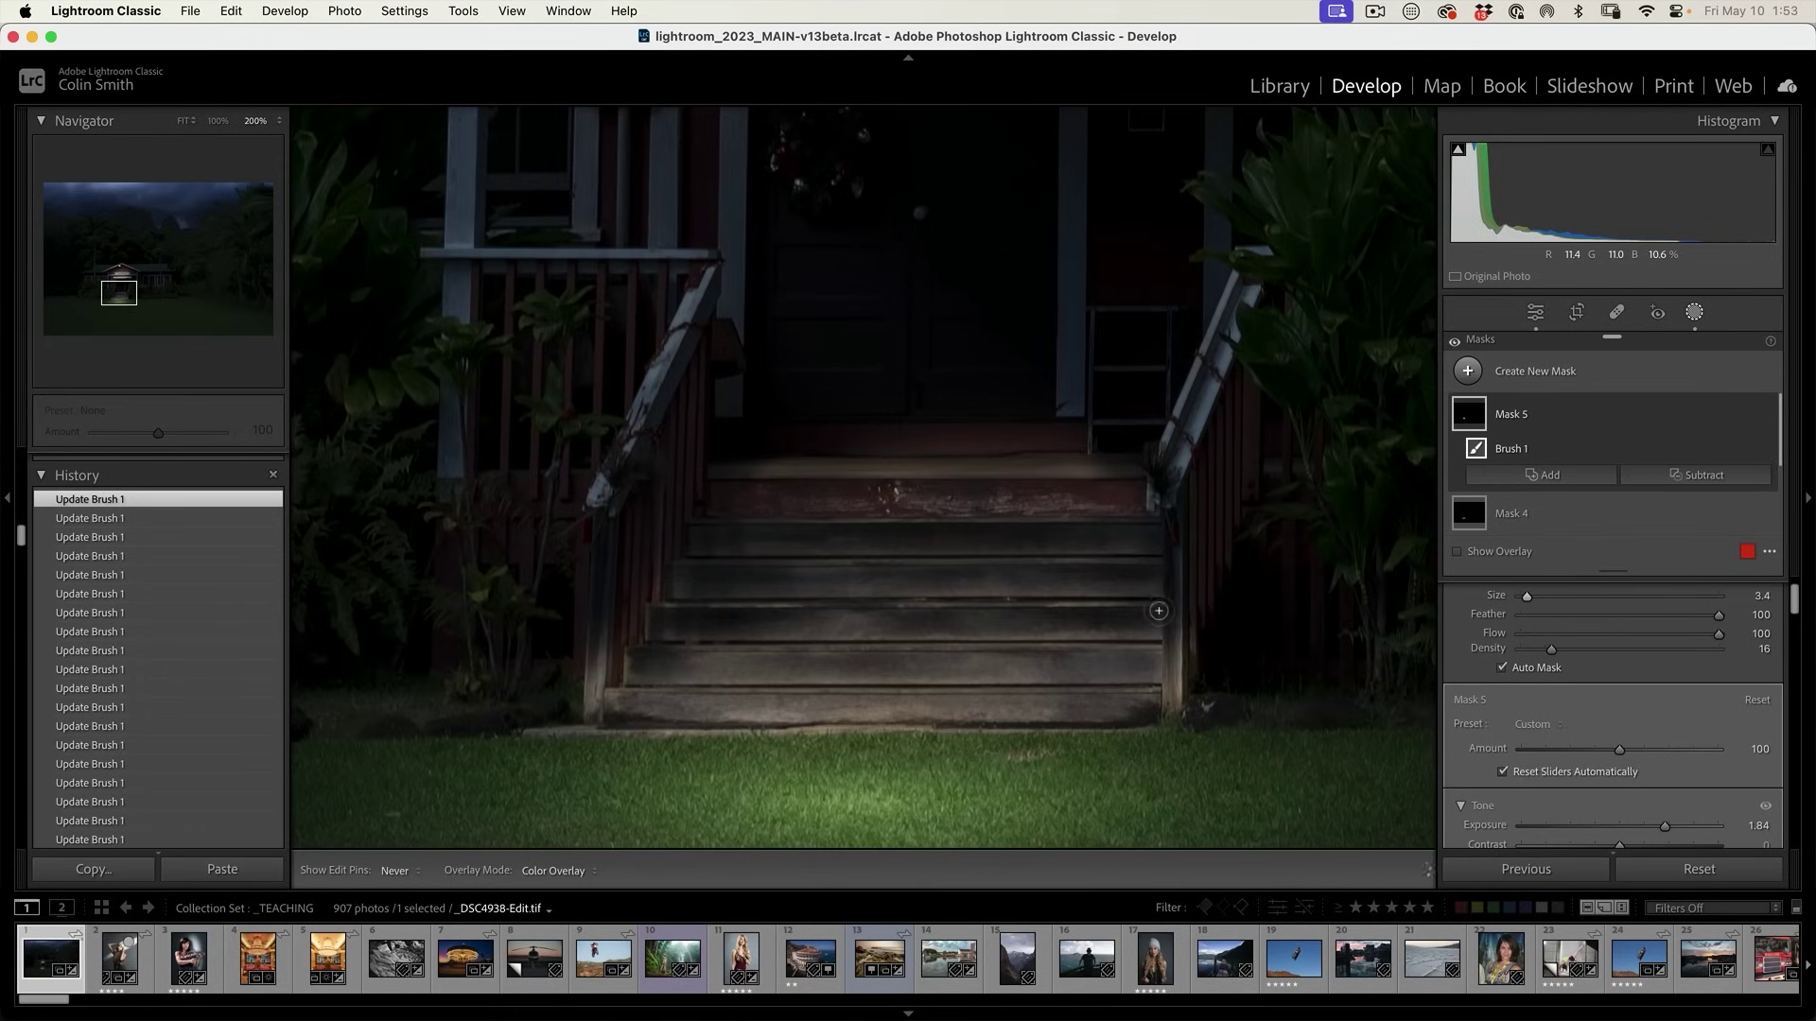
# Reduce the brush Size to 2.0 and touch up the edges of the front steps, undoing one misplaced stroke.
pyautogui.press('h')
pyautogui.scroll(-2, 839, 657)
pyautogui.scroll(-3, 662, 664)
pyautogui.press('h')
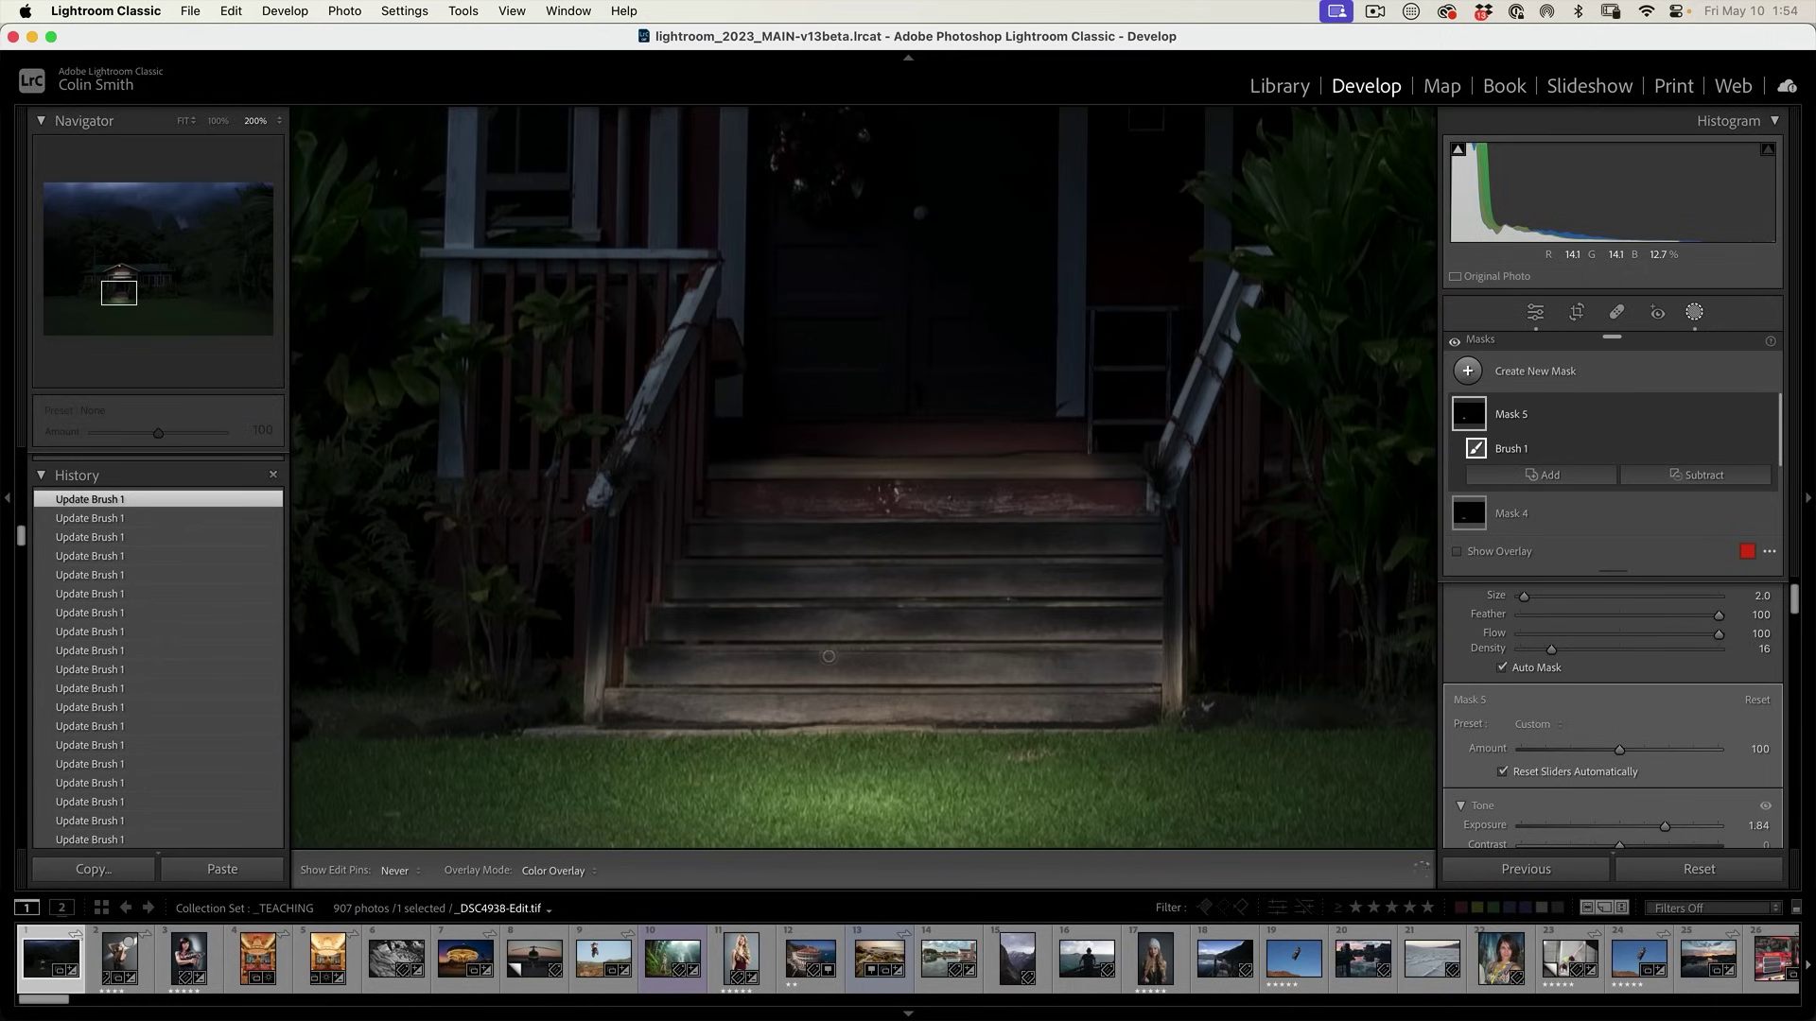
pyautogui.press('h')
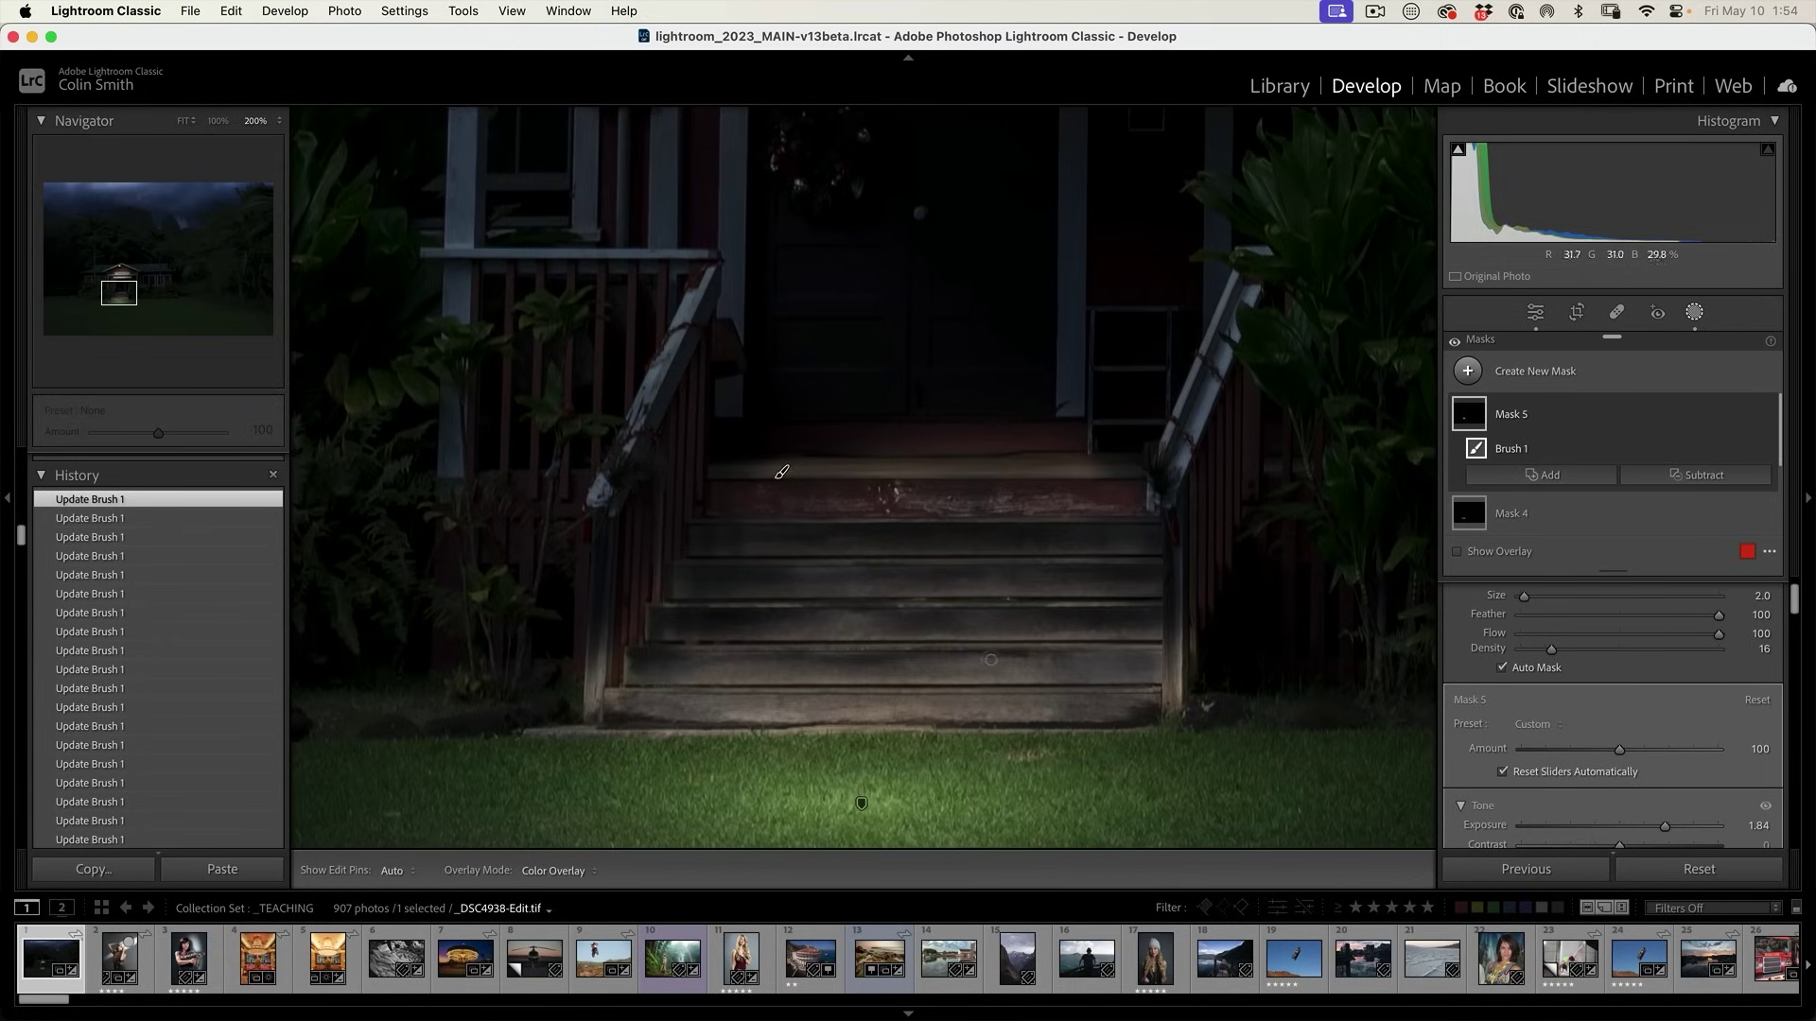
pyautogui.press('super+z')
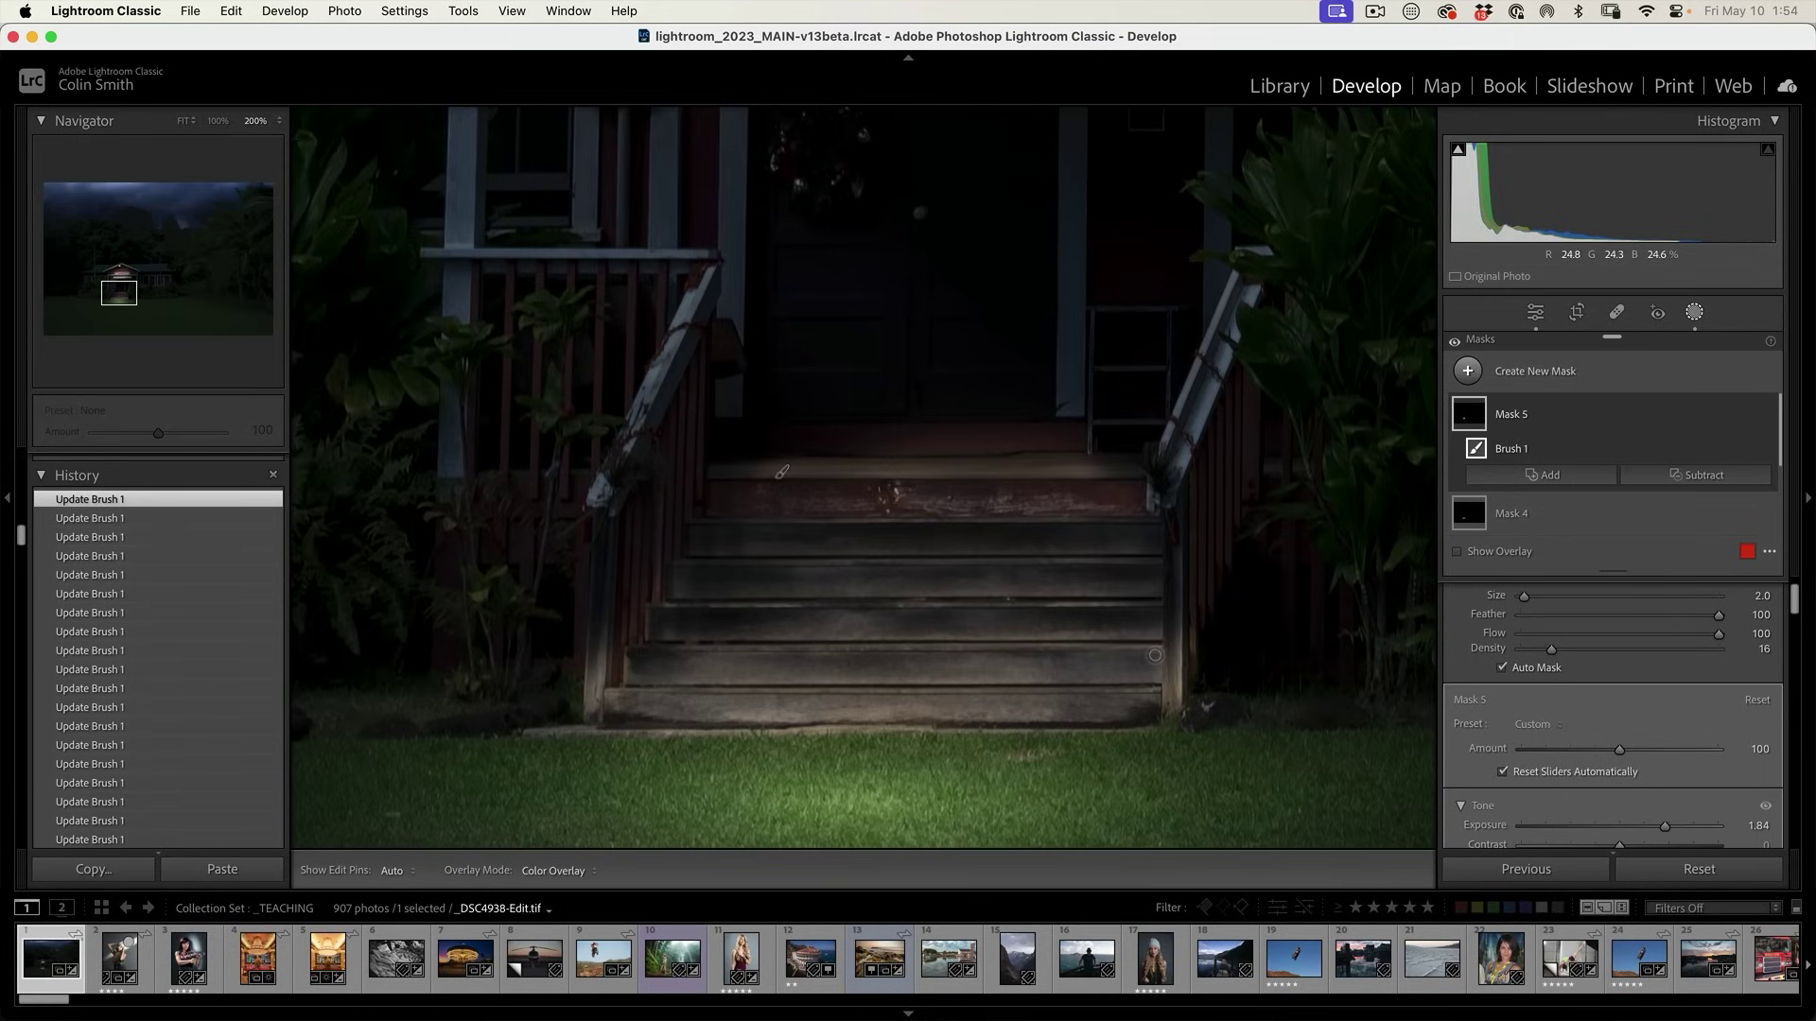
pyautogui.press('h')
pyautogui.press('h')
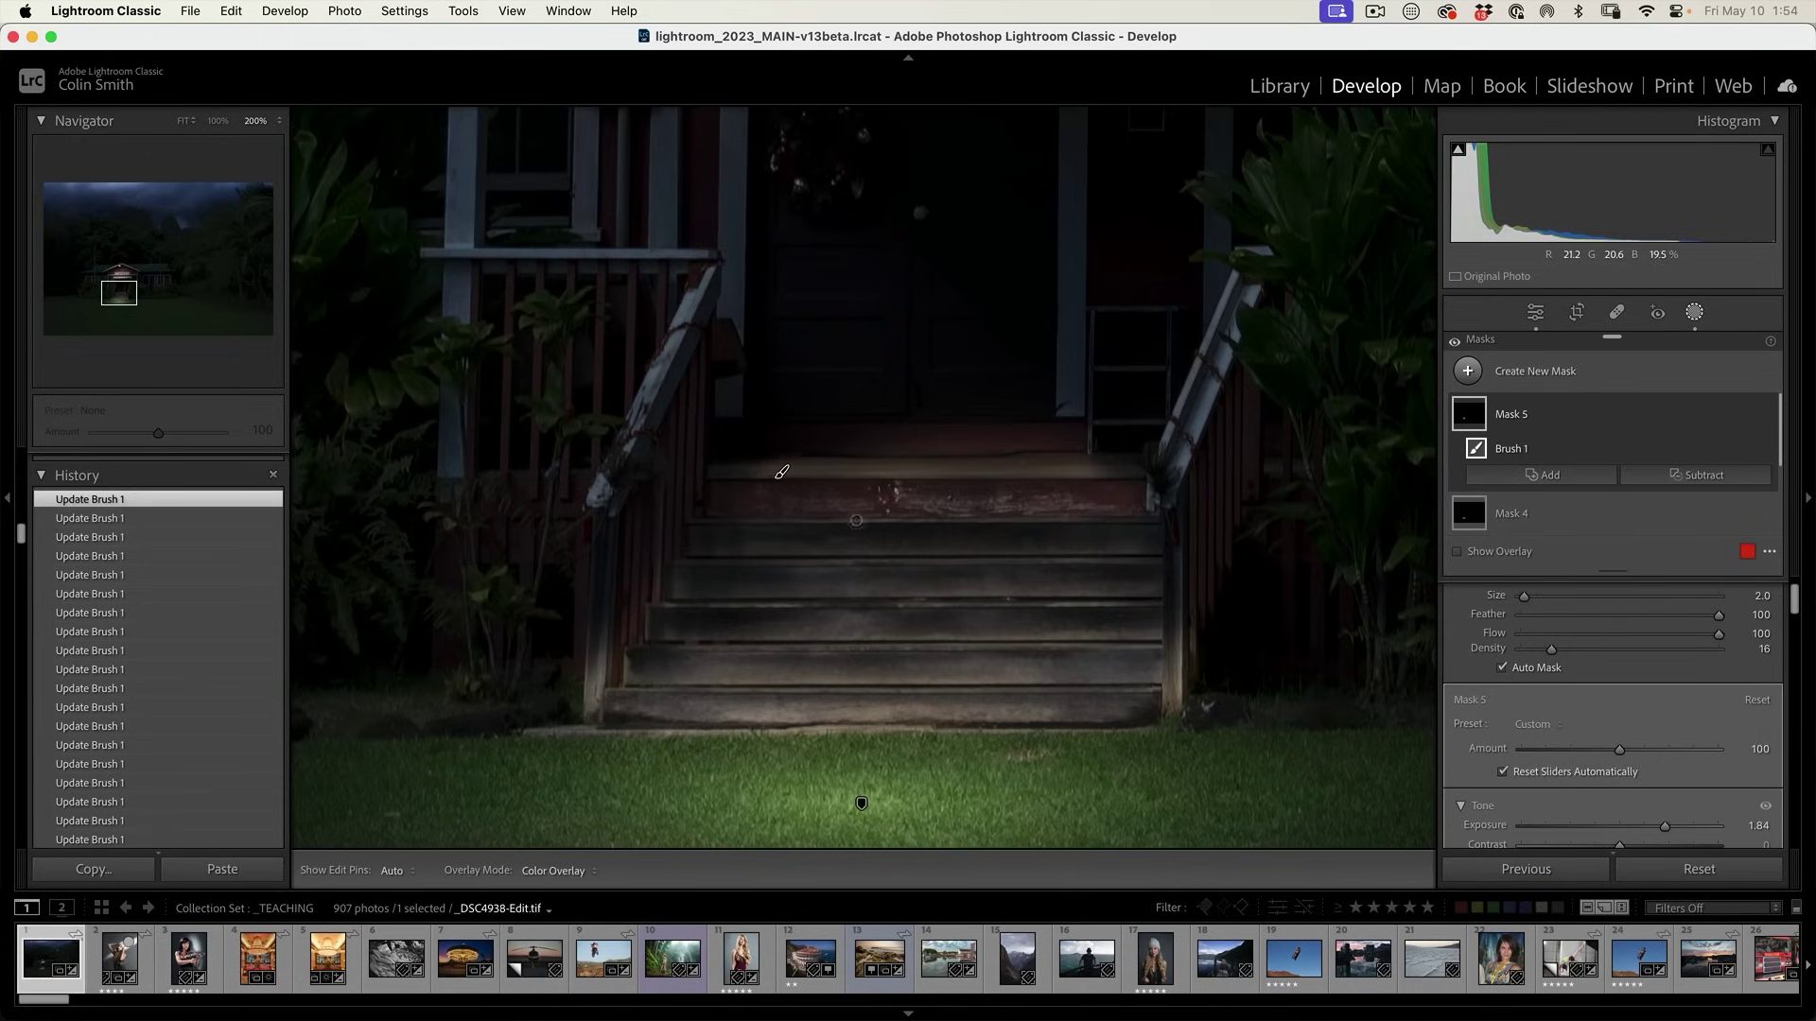
# Add a new brush mask and set its brush Density to 100.
pyautogui.click(219, 120)
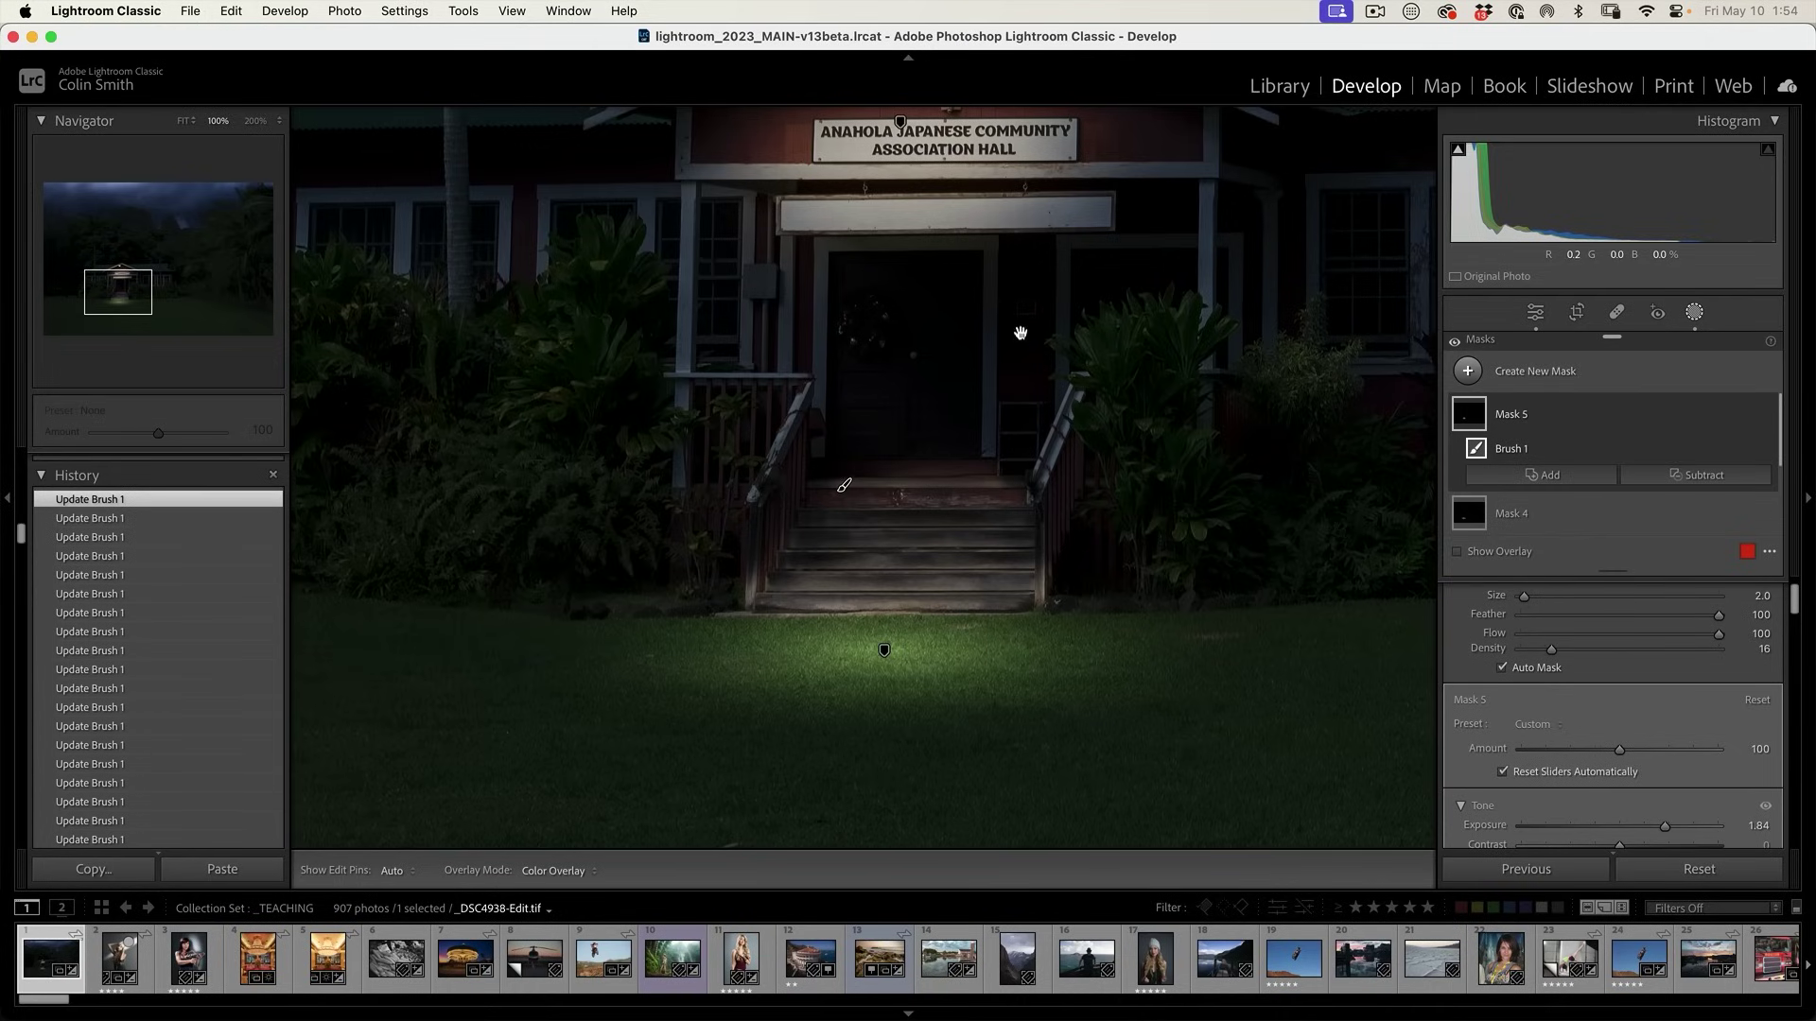
pyautogui.moveTo(1021, 333); pyautogui.dragTo(980, 502)
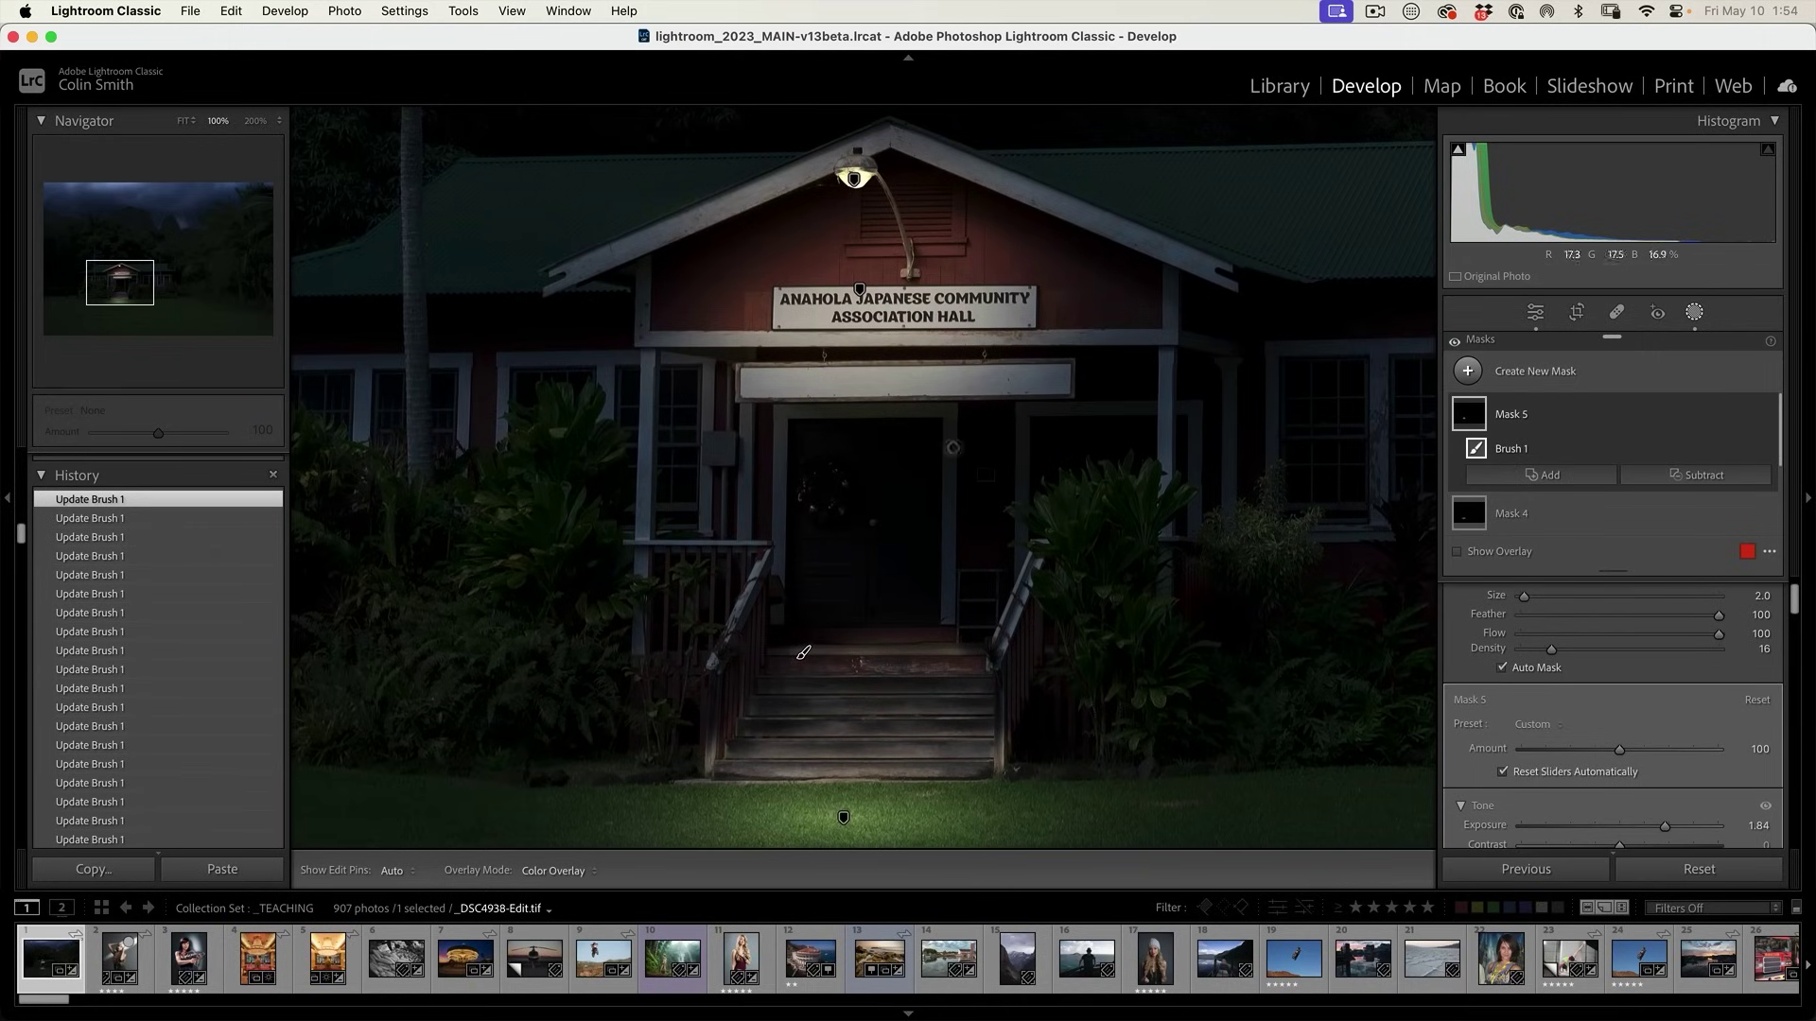
pyautogui.click(1467, 371)
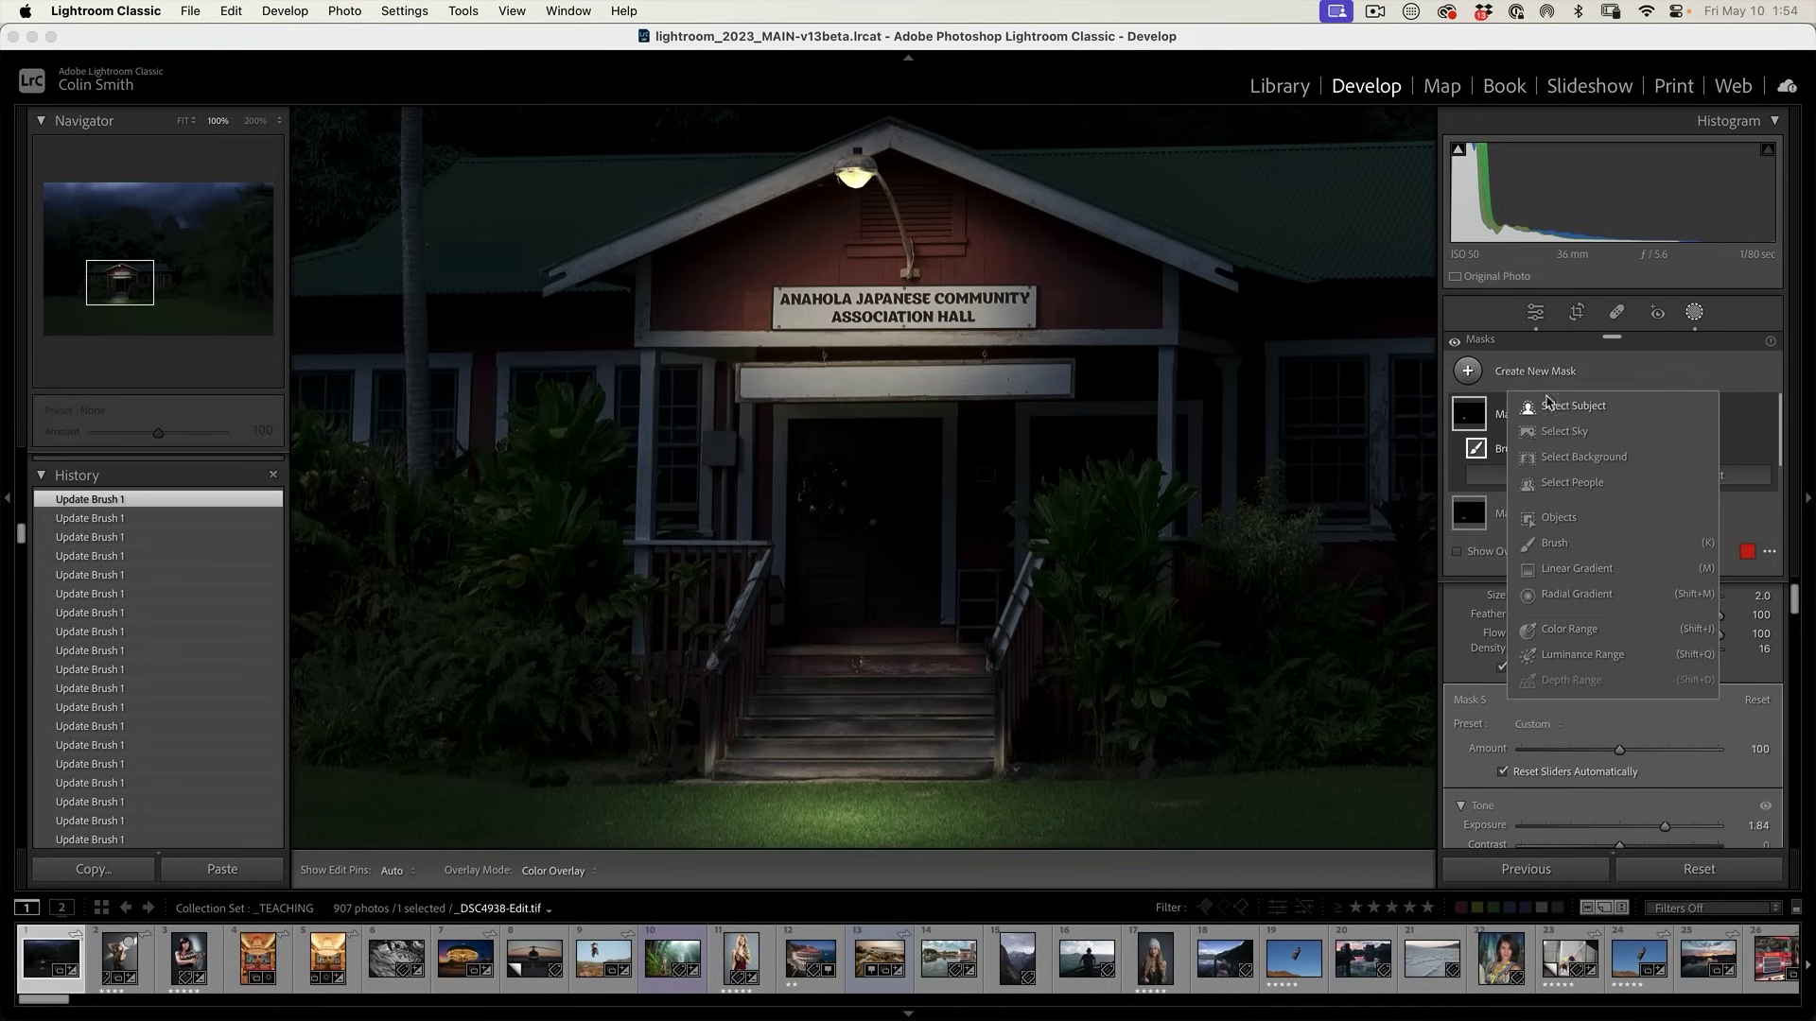
pyautogui.click(1554, 543)
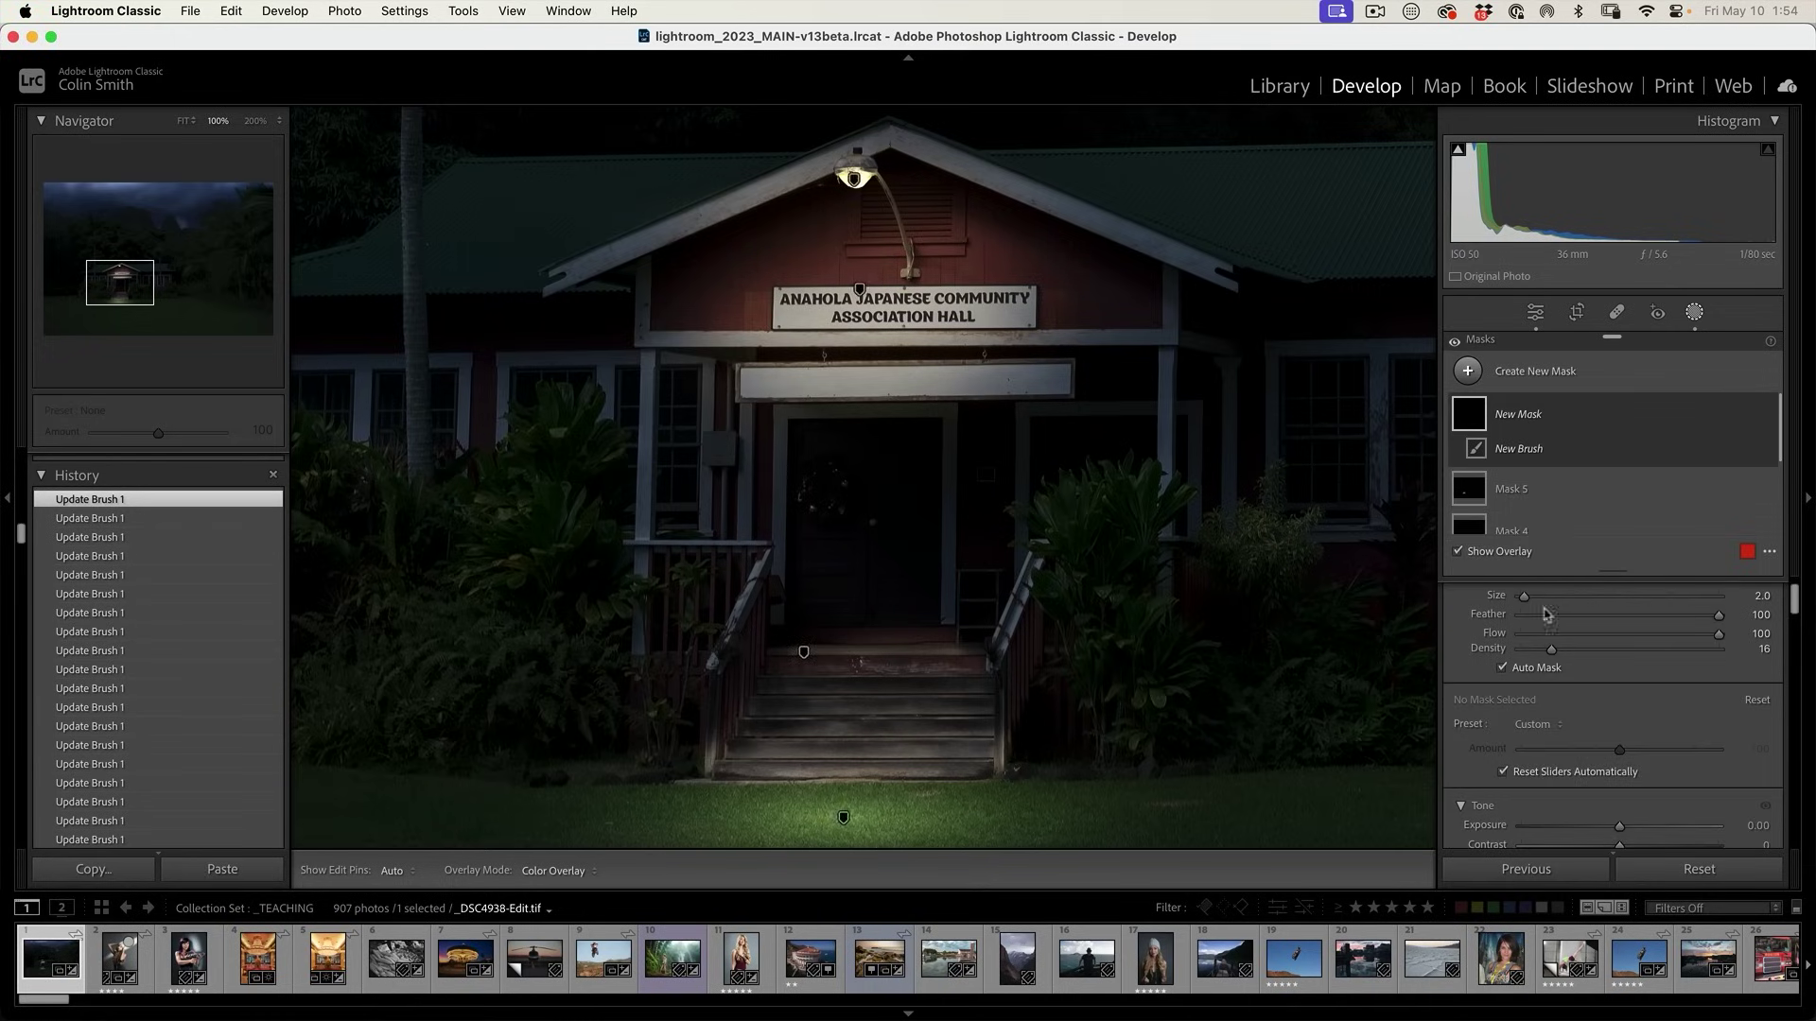
pyautogui.moveTo(1794, 612); pyautogui.dragTo(1795, 593)
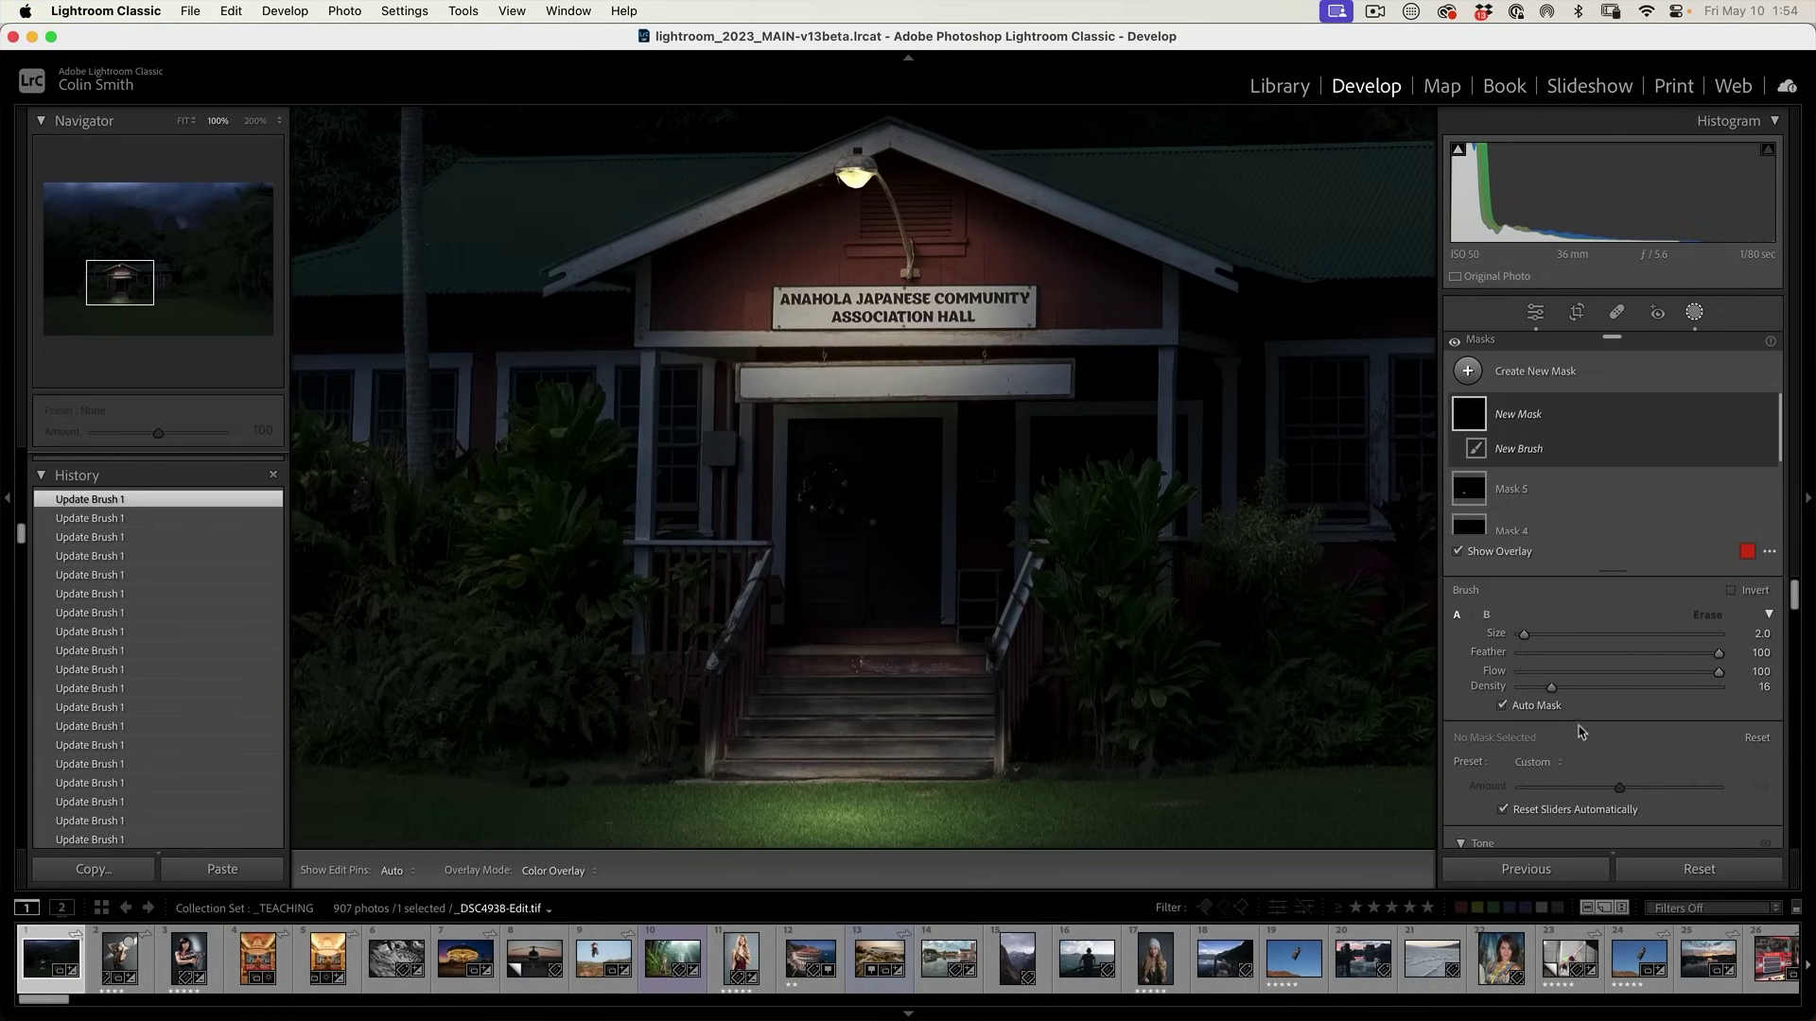
pyautogui.moveTo(1706, 691); pyautogui.dragTo(1731, 689)
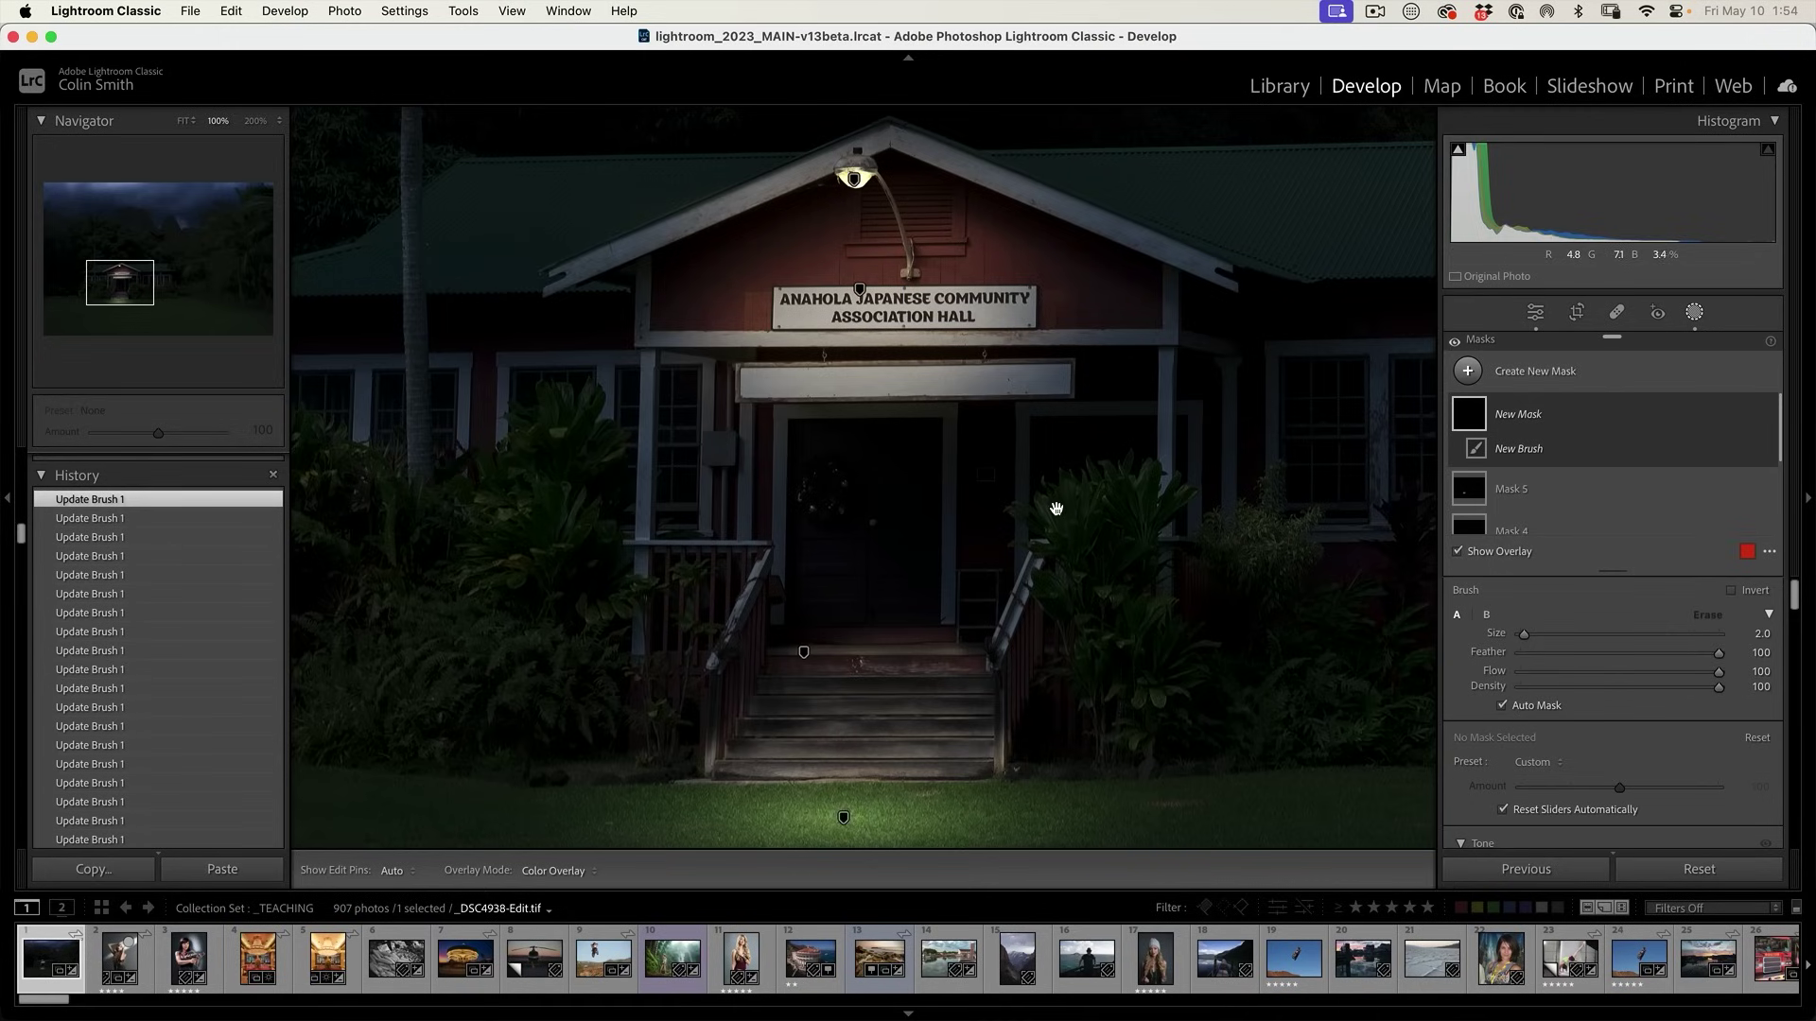
# Paint over the outer leaf tips beside the right stair railing with the 2.0 brush at Flow 100.
pyautogui.moveTo(1057, 508); pyautogui.dragTo(941, 450)
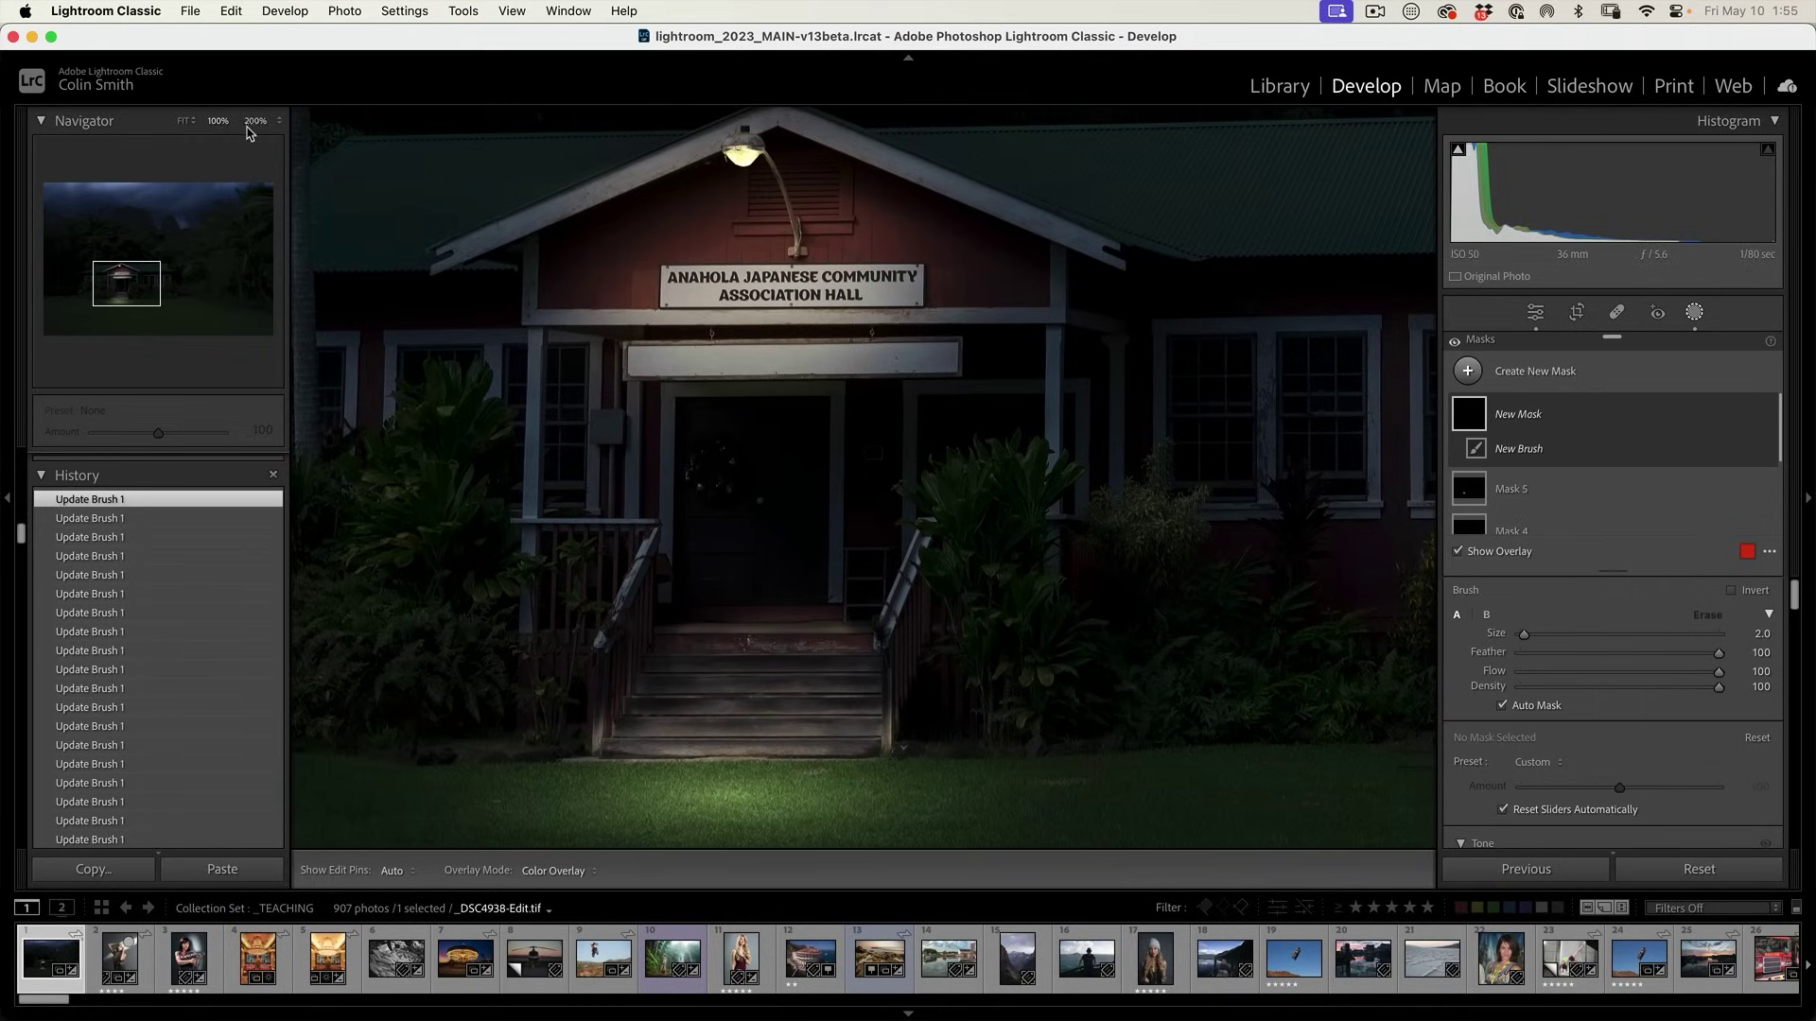
pyautogui.click(255, 121)
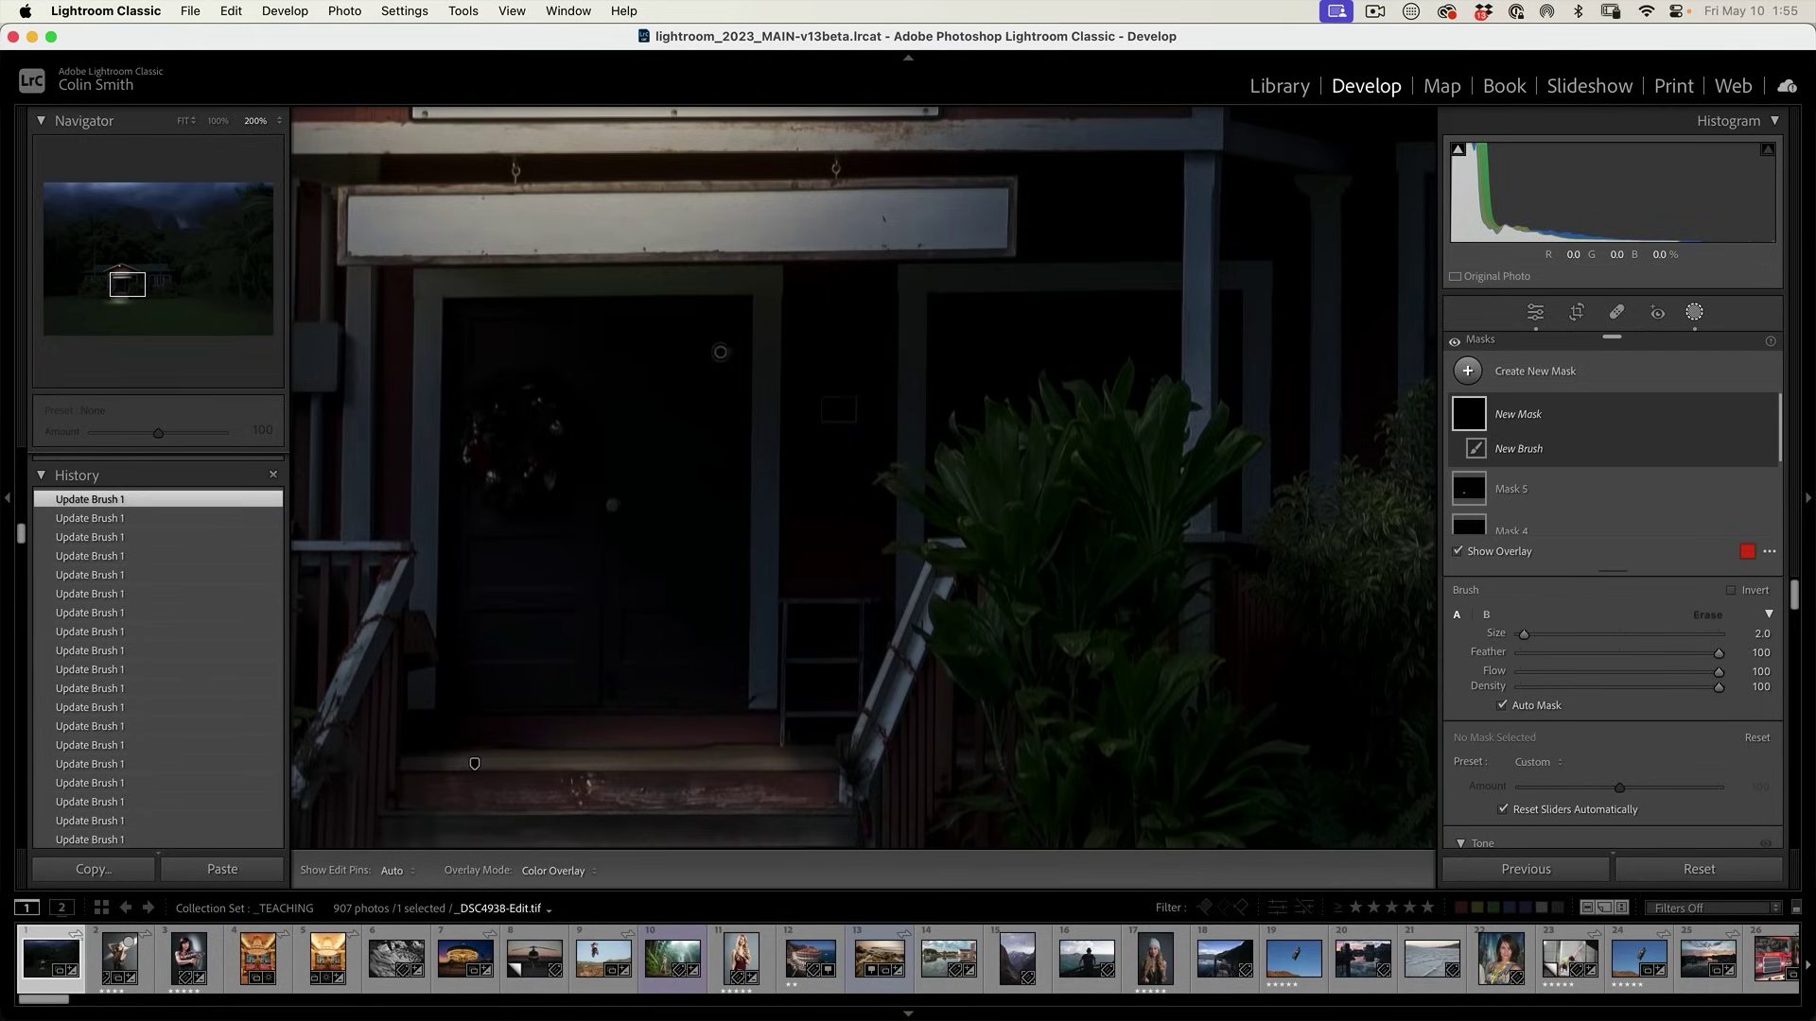
pyautogui.press('h')
pyautogui.moveTo(903, 489)
pyautogui.mouseDown()
pyautogui.moveTo(891, 480)
pyautogui.moveTo(936, 519)
pyautogui.moveTo(899, 486)
pyautogui.moveTo(885, 547)
pyautogui.moveTo(950, 549)
pyautogui.mouseUp()
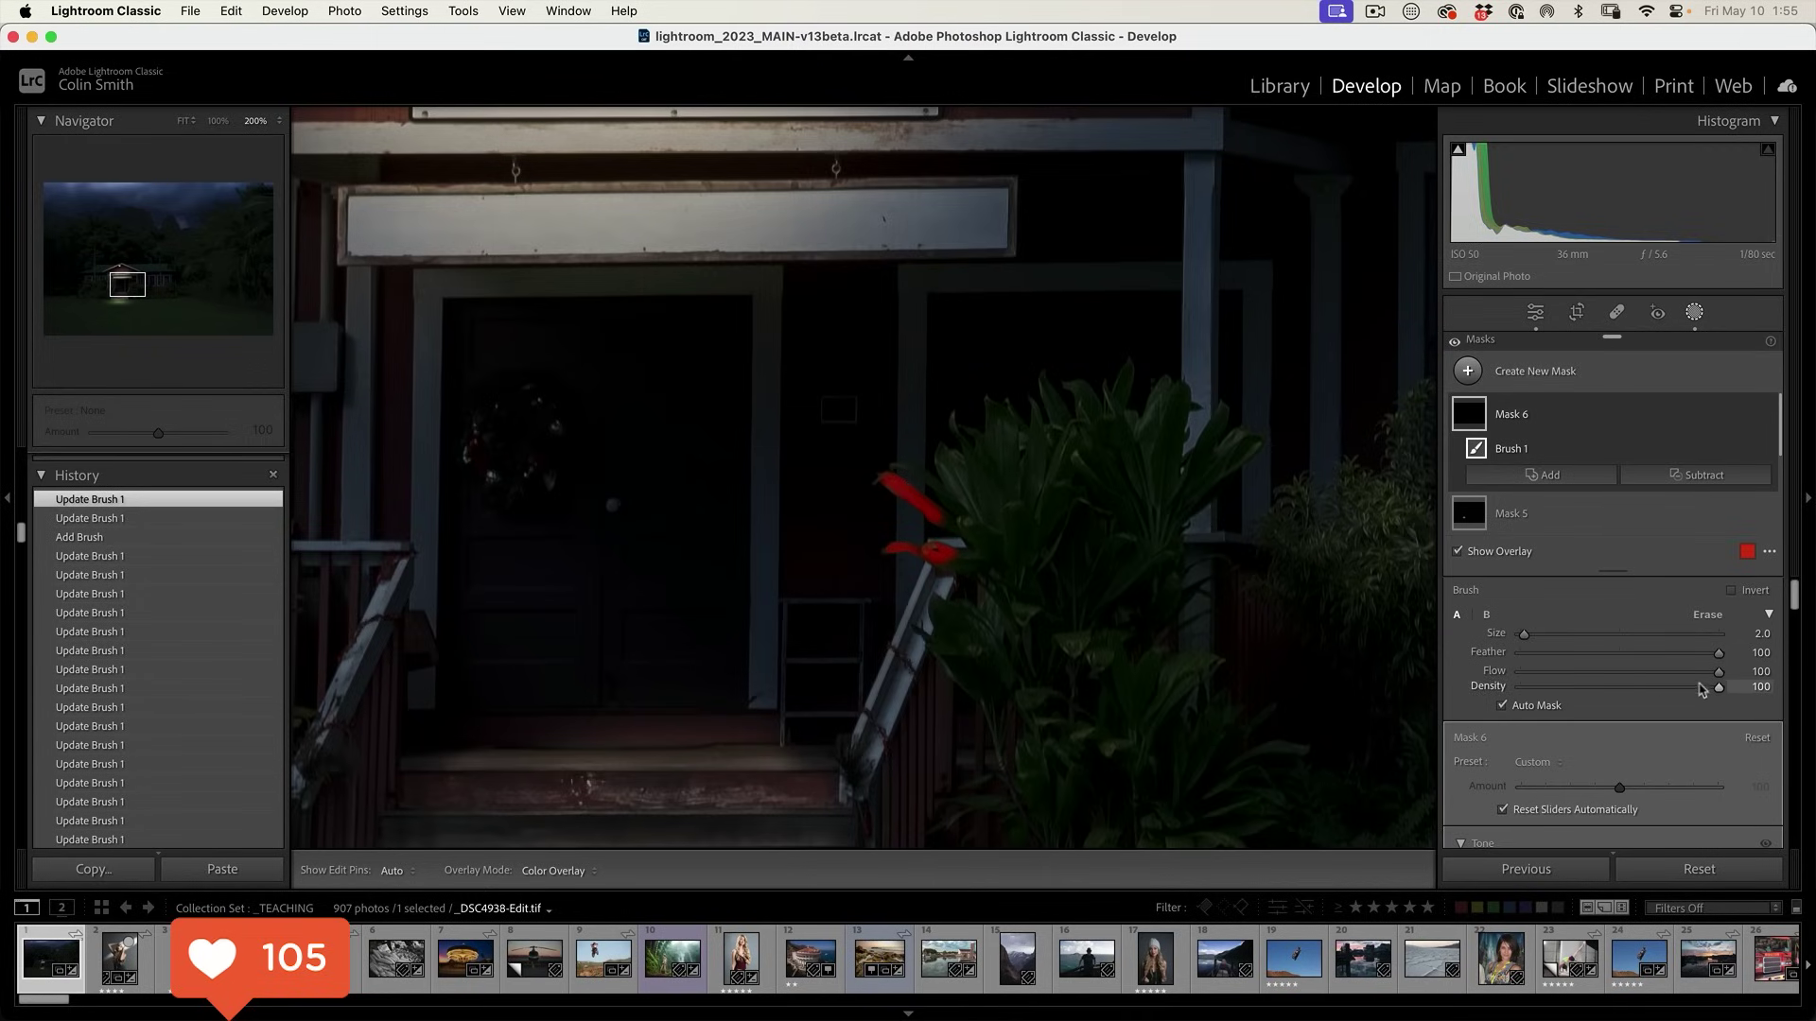
# Set the brush Flow to 73 and paint the neighbouring leaf tips of the right plant, undoing one stray stroke.
pyautogui.moveTo(1718, 674); pyautogui.dragTo(1665, 673)
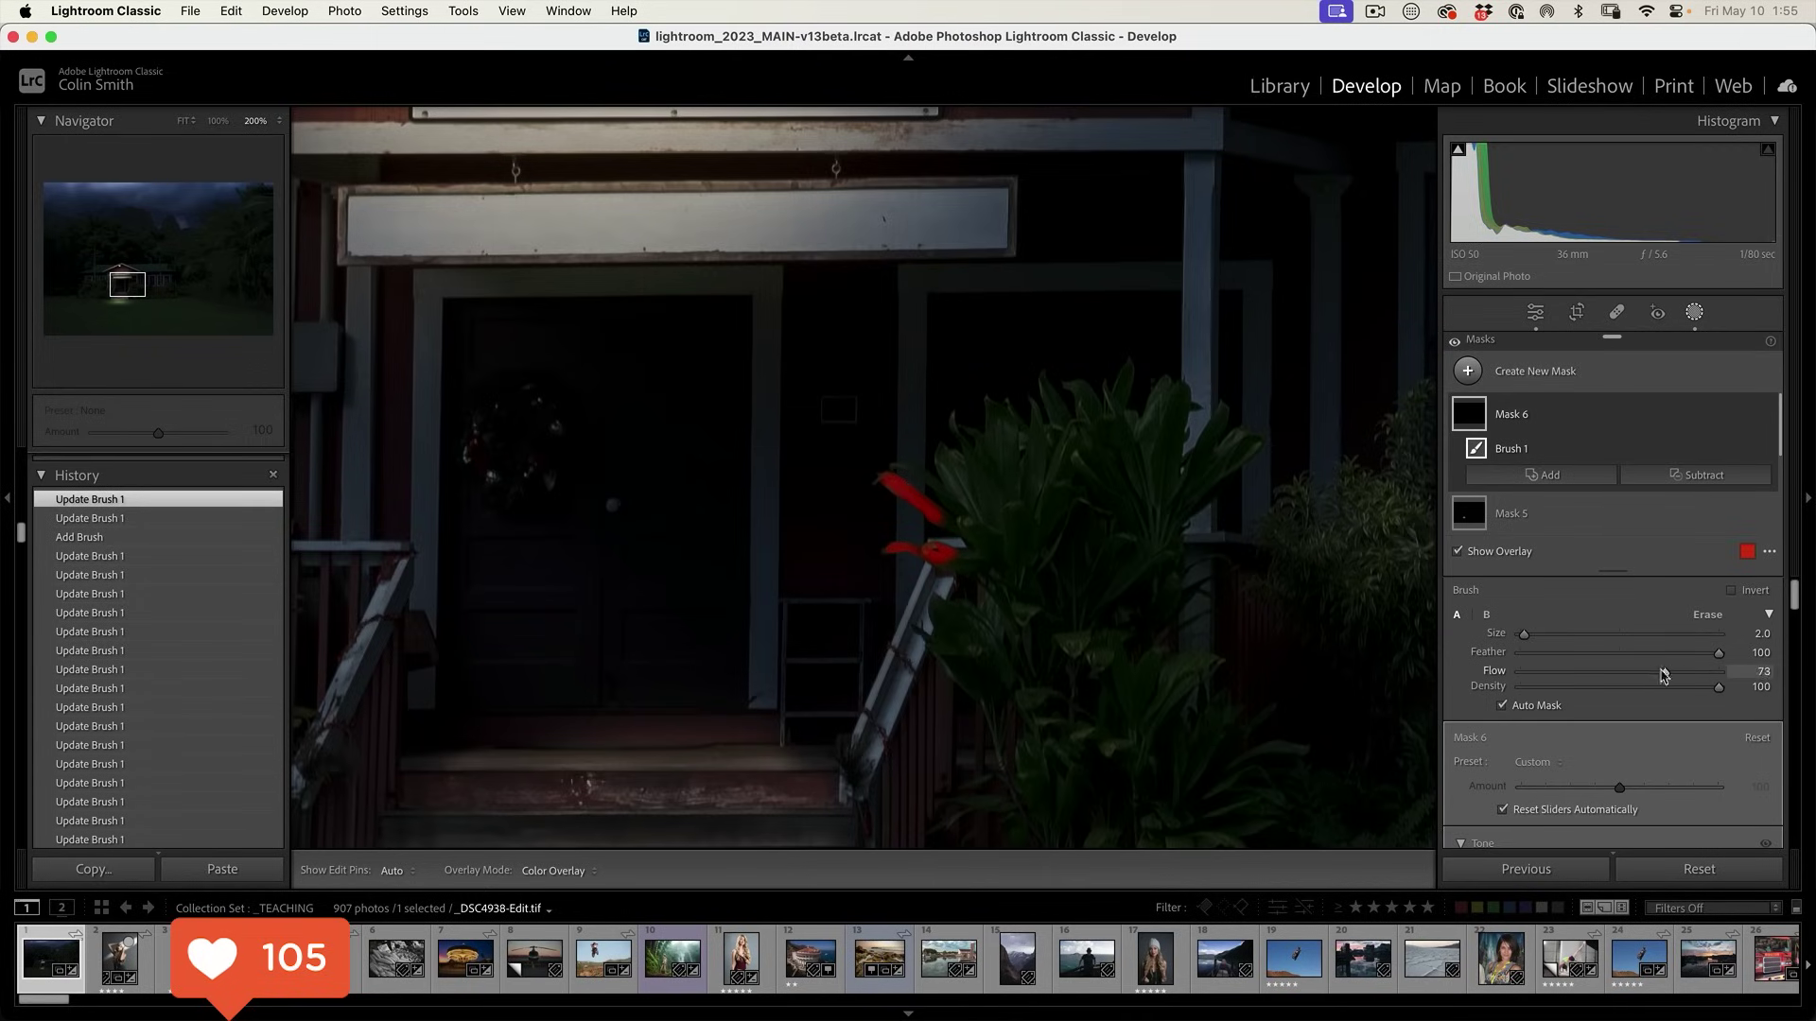
pyautogui.press('h')
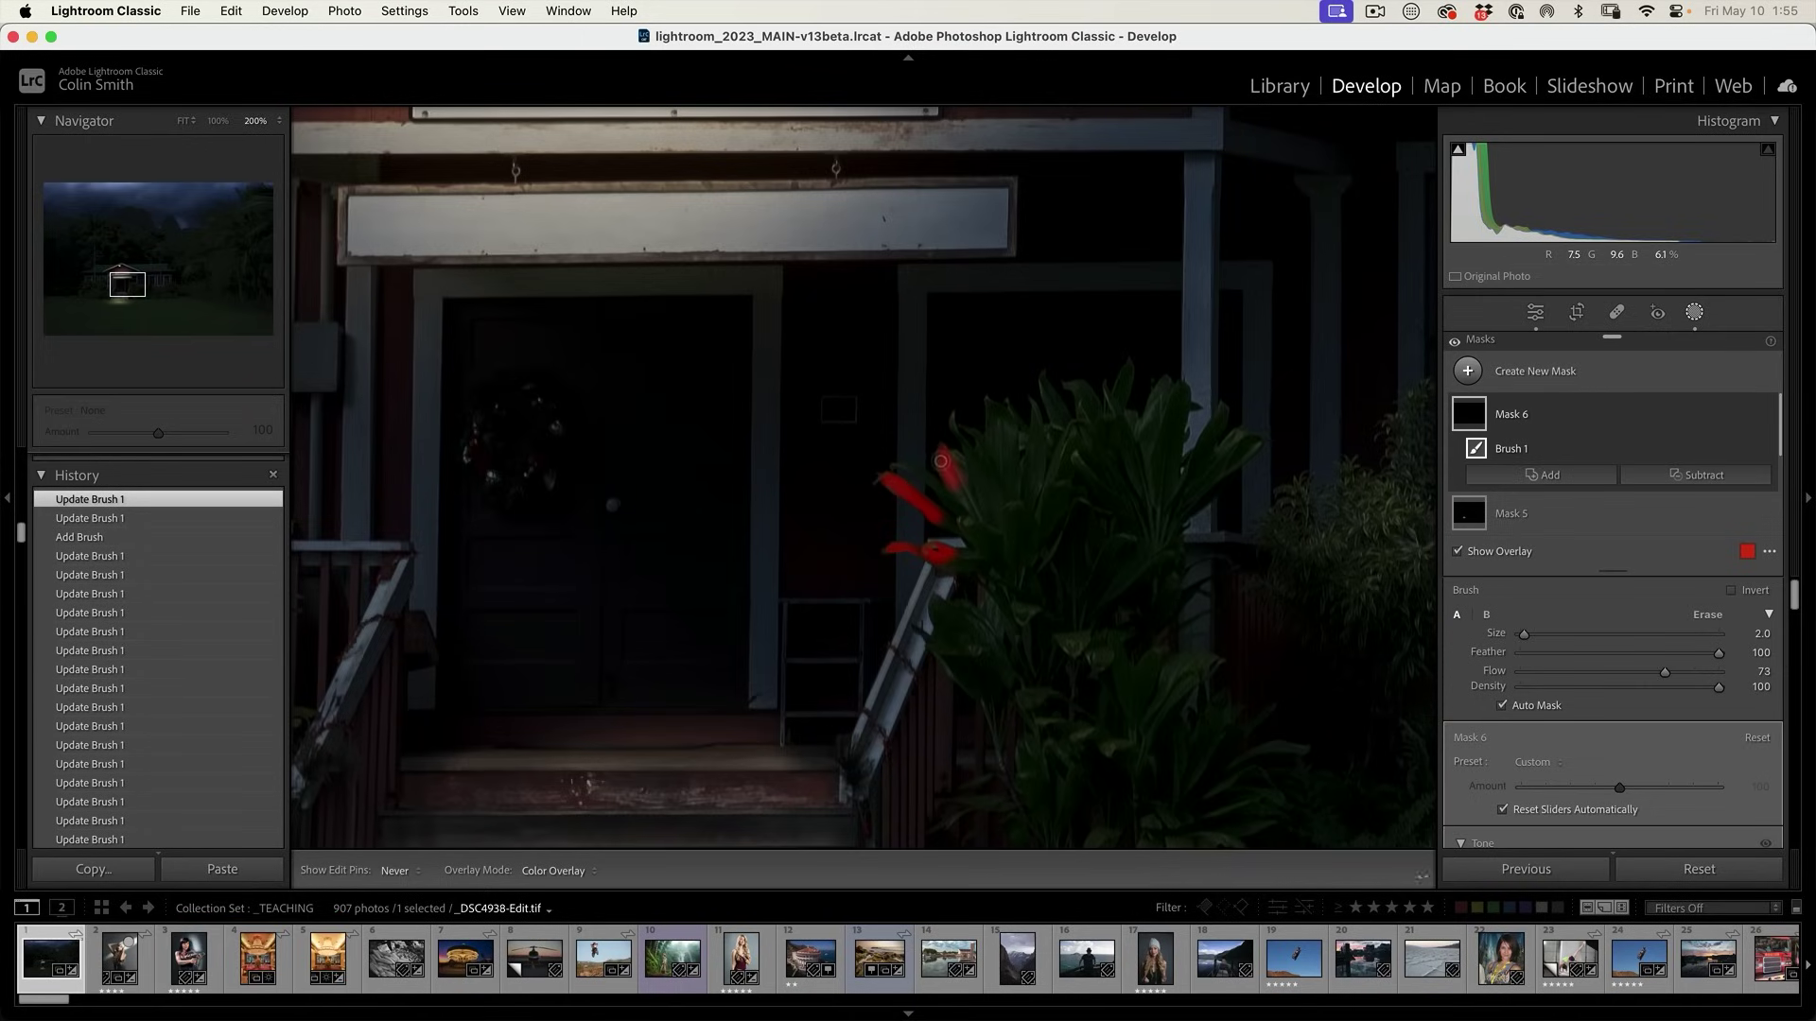
pyautogui.click(954, 492)
pyautogui.click(957, 498)
pyautogui.press('h')
pyautogui.click(931, 485)
pyautogui.press('super+z')
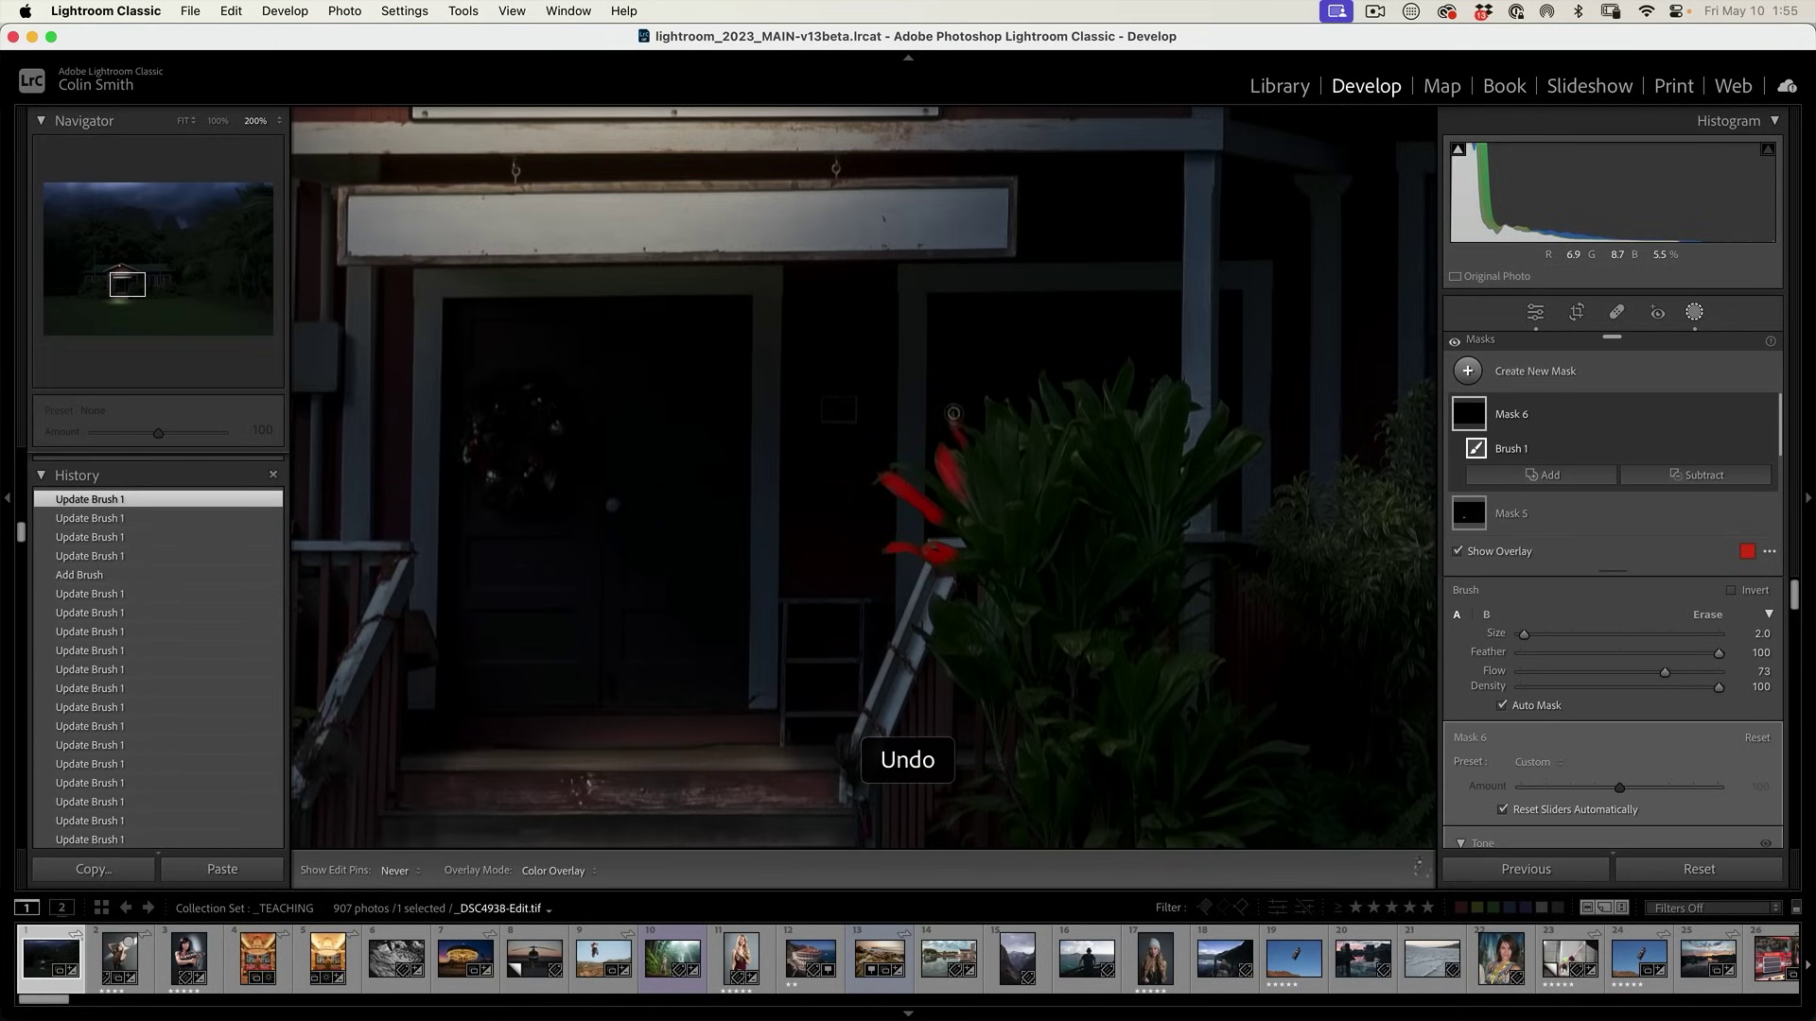
pyautogui.click(975, 455)
pyautogui.click(983, 437)
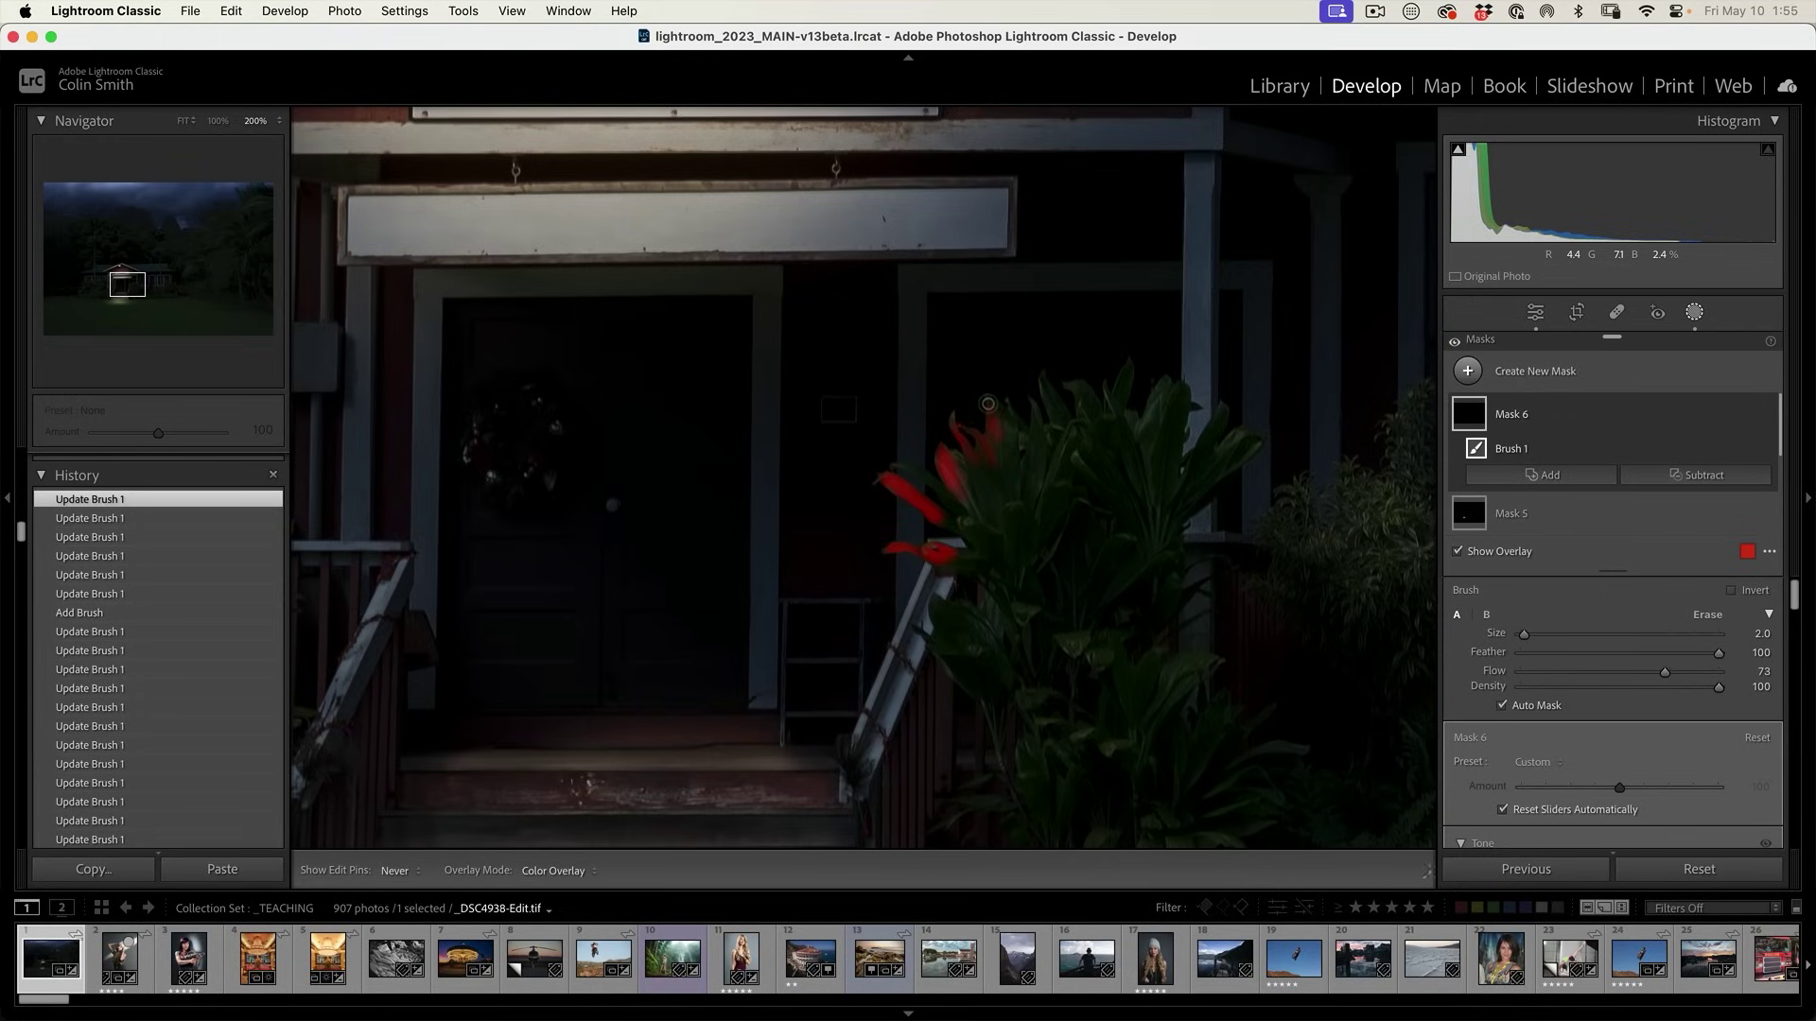
# Try painting further down the upper leaf of the right plant and undo those strokes.
pyautogui.click(1004, 435)
pyautogui.click(1004, 459)
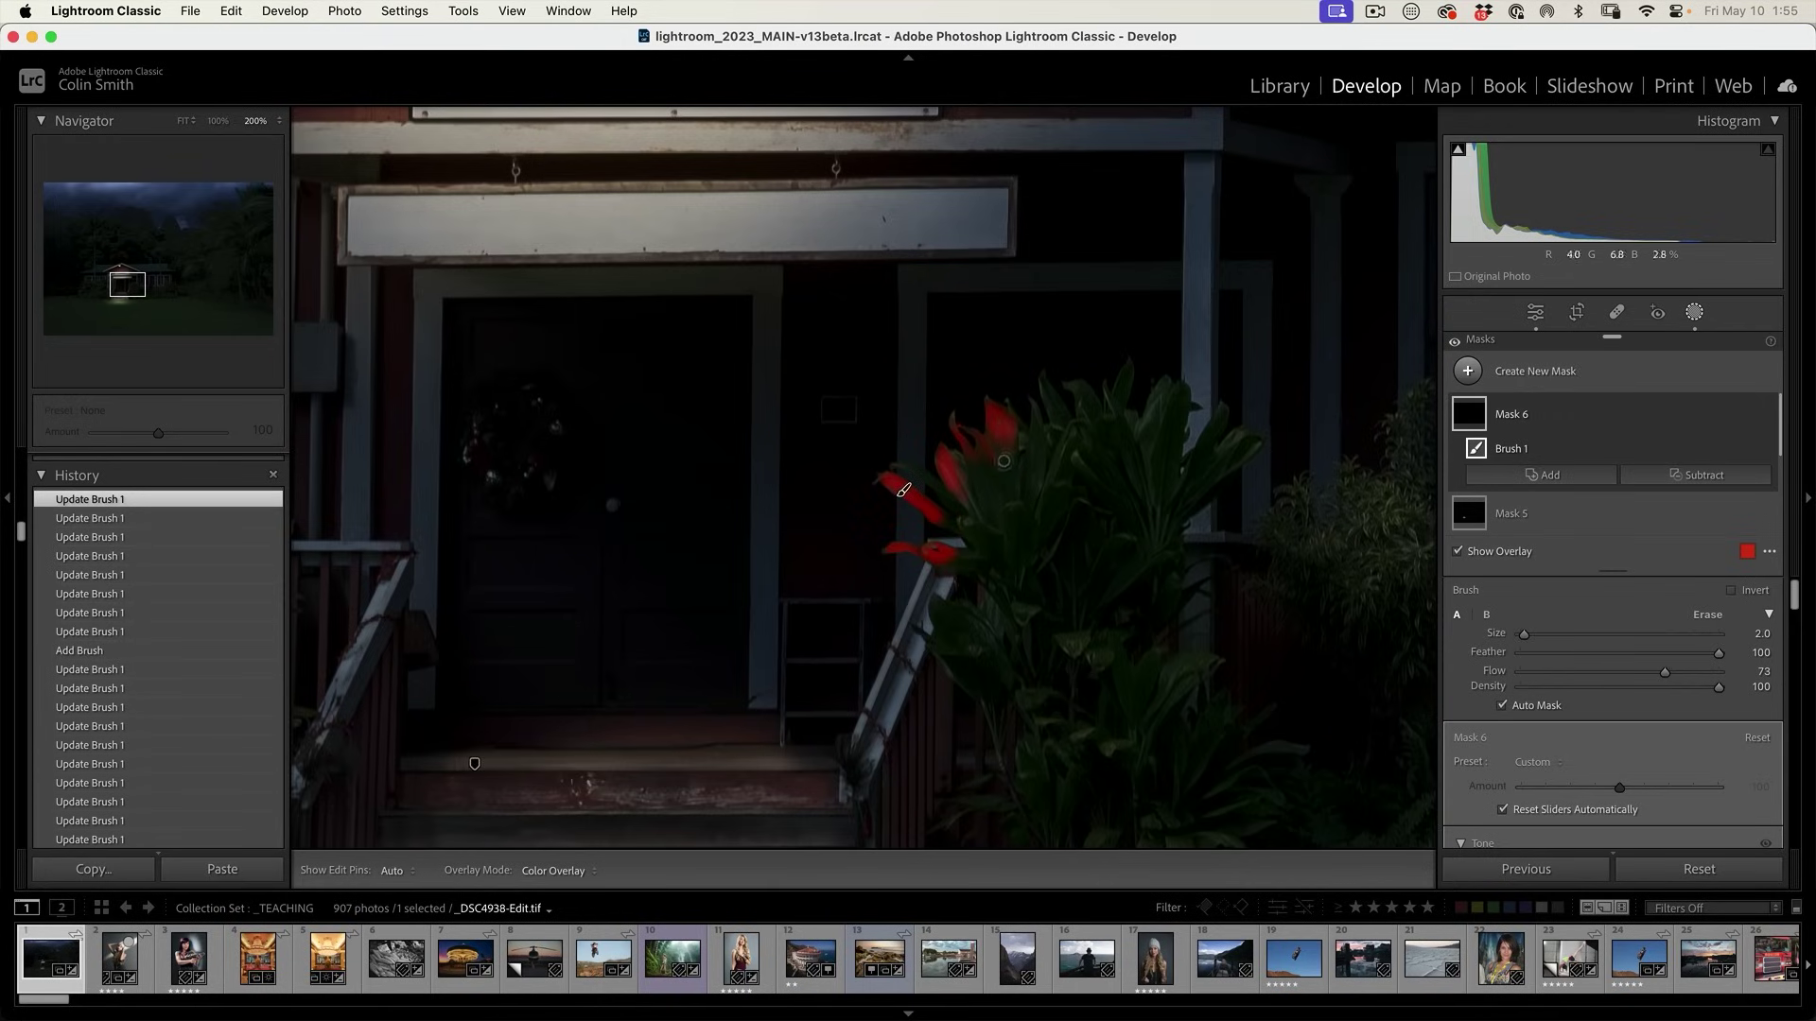
pyautogui.press('super+z')
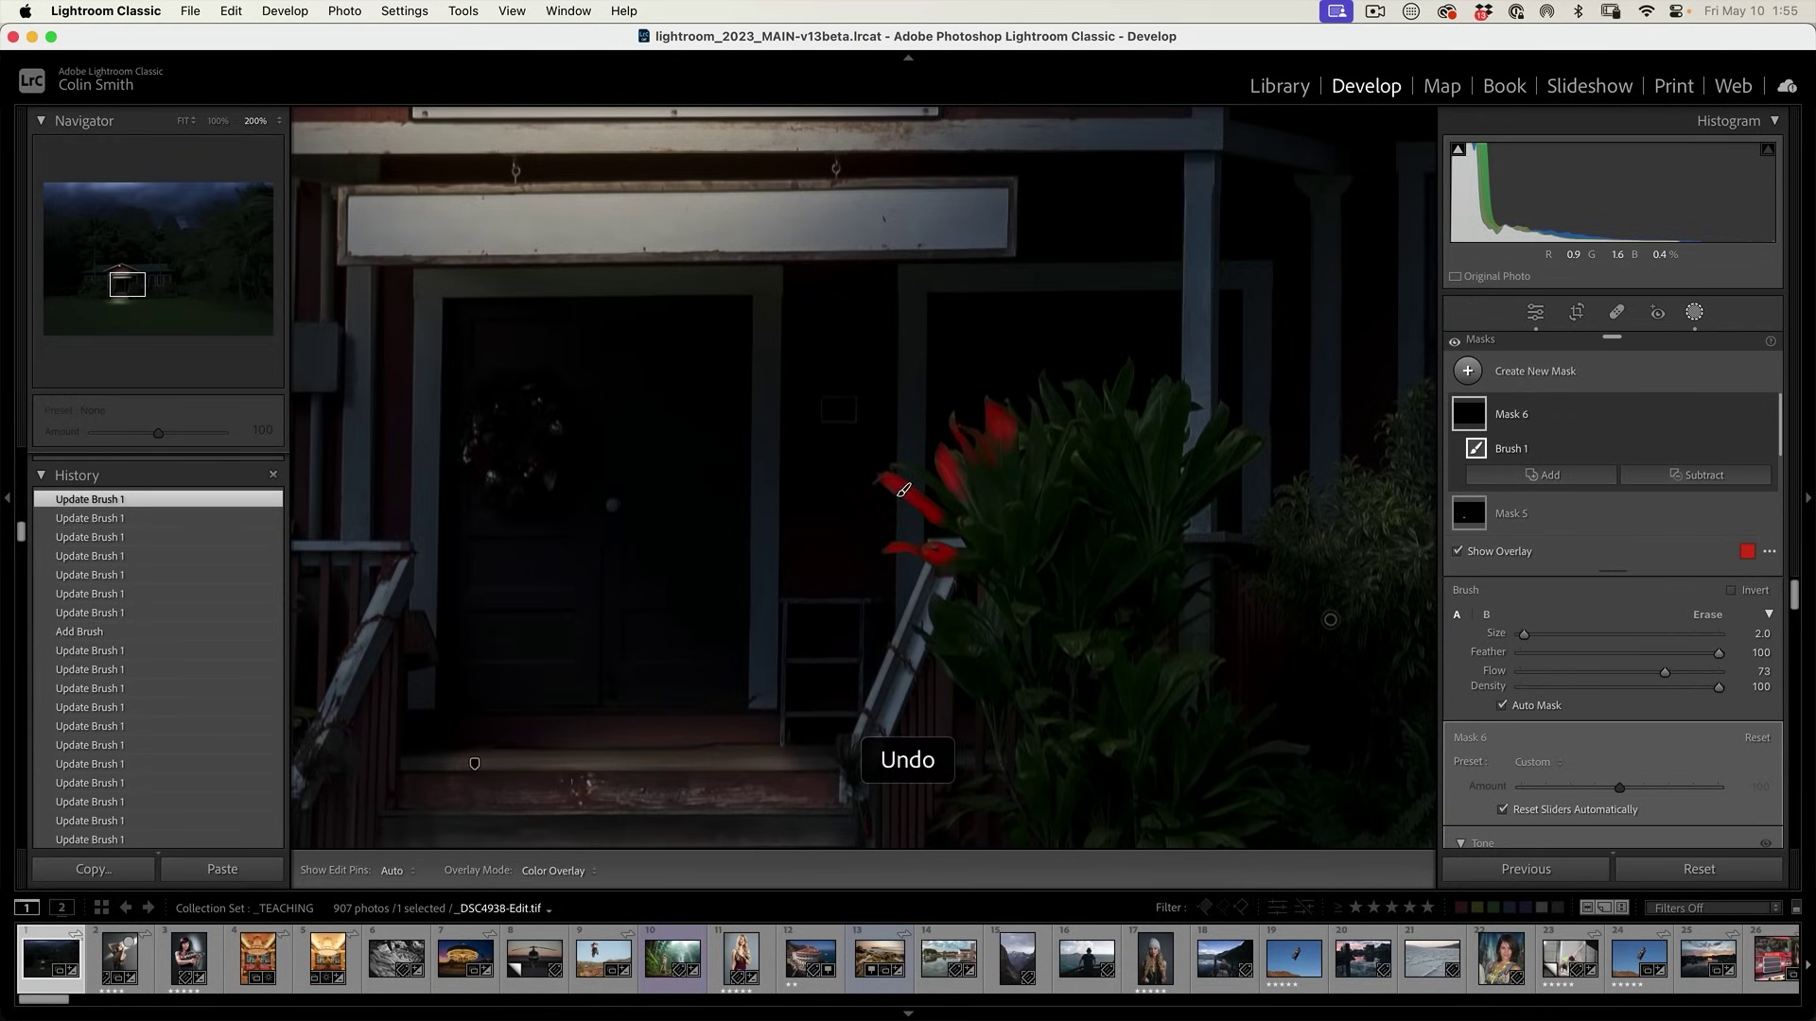
pyautogui.press('super+z')
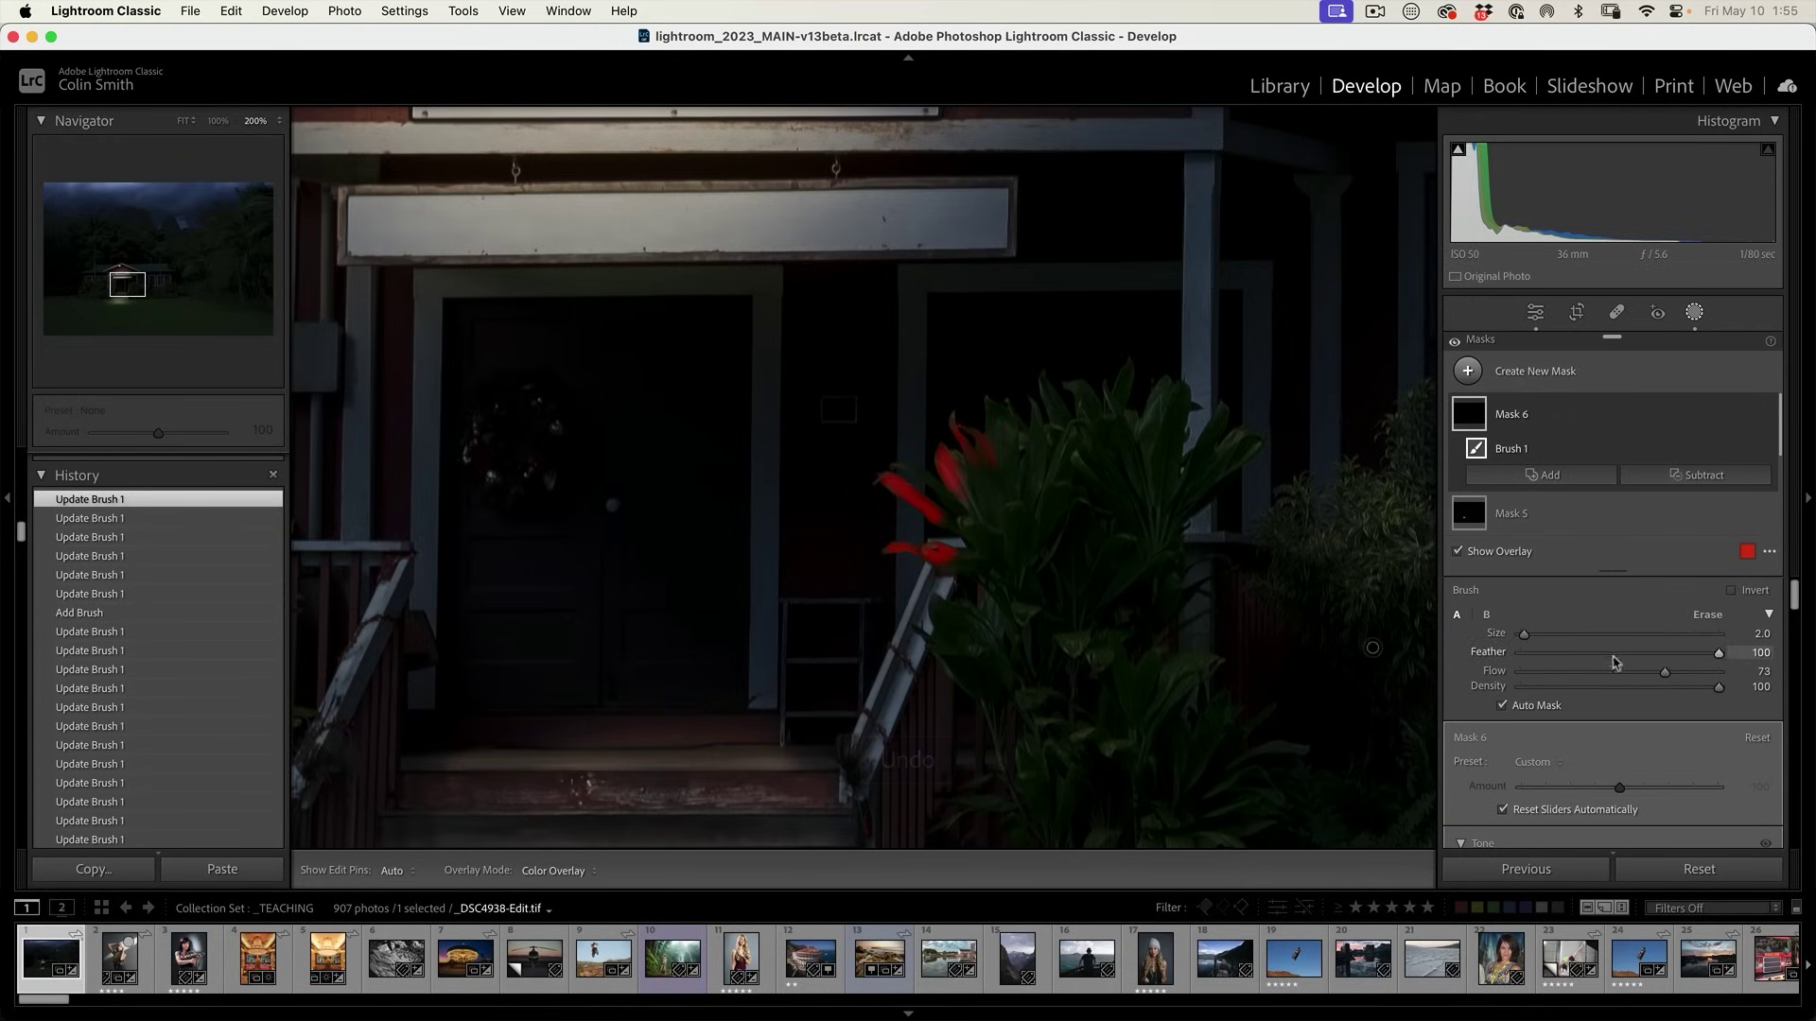
# Reduce the brush Flow to 39 and paint the upper leaves and the lower leaf beside the railing on the right plant.
pyautogui.moveTo(1664, 673); pyautogui.dragTo(1596, 679)
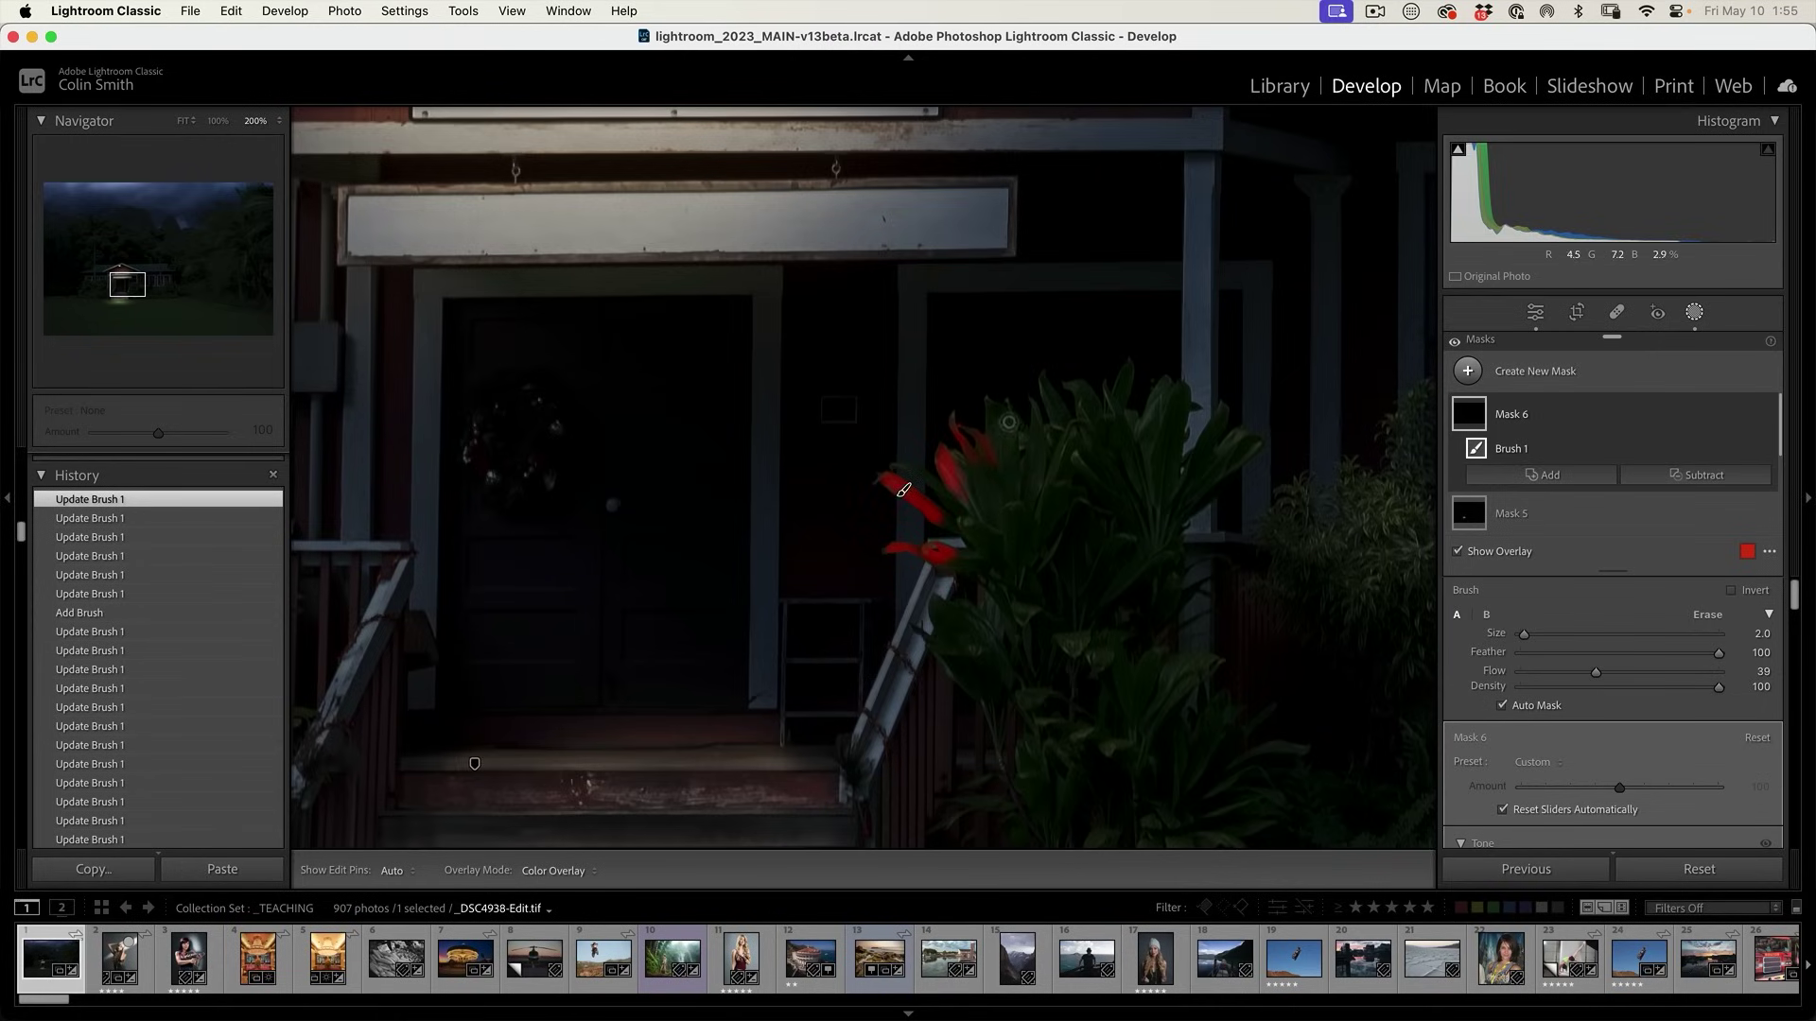
pyautogui.press('h')
pyautogui.moveTo(990, 413)
pyautogui.mouseDown()
pyautogui.moveTo(1069, 425)
pyautogui.moveTo(1047, 374)
pyautogui.moveTo(1051, 436)
pyautogui.moveTo(977, 466)
pyautogui.moveTo(990, 509)
pyautogui.moveTo(941, 615)
pyautogui.mouseUp()
pyautogui.press('h')
pyautogui.press('h')
pyautogui.press('h')
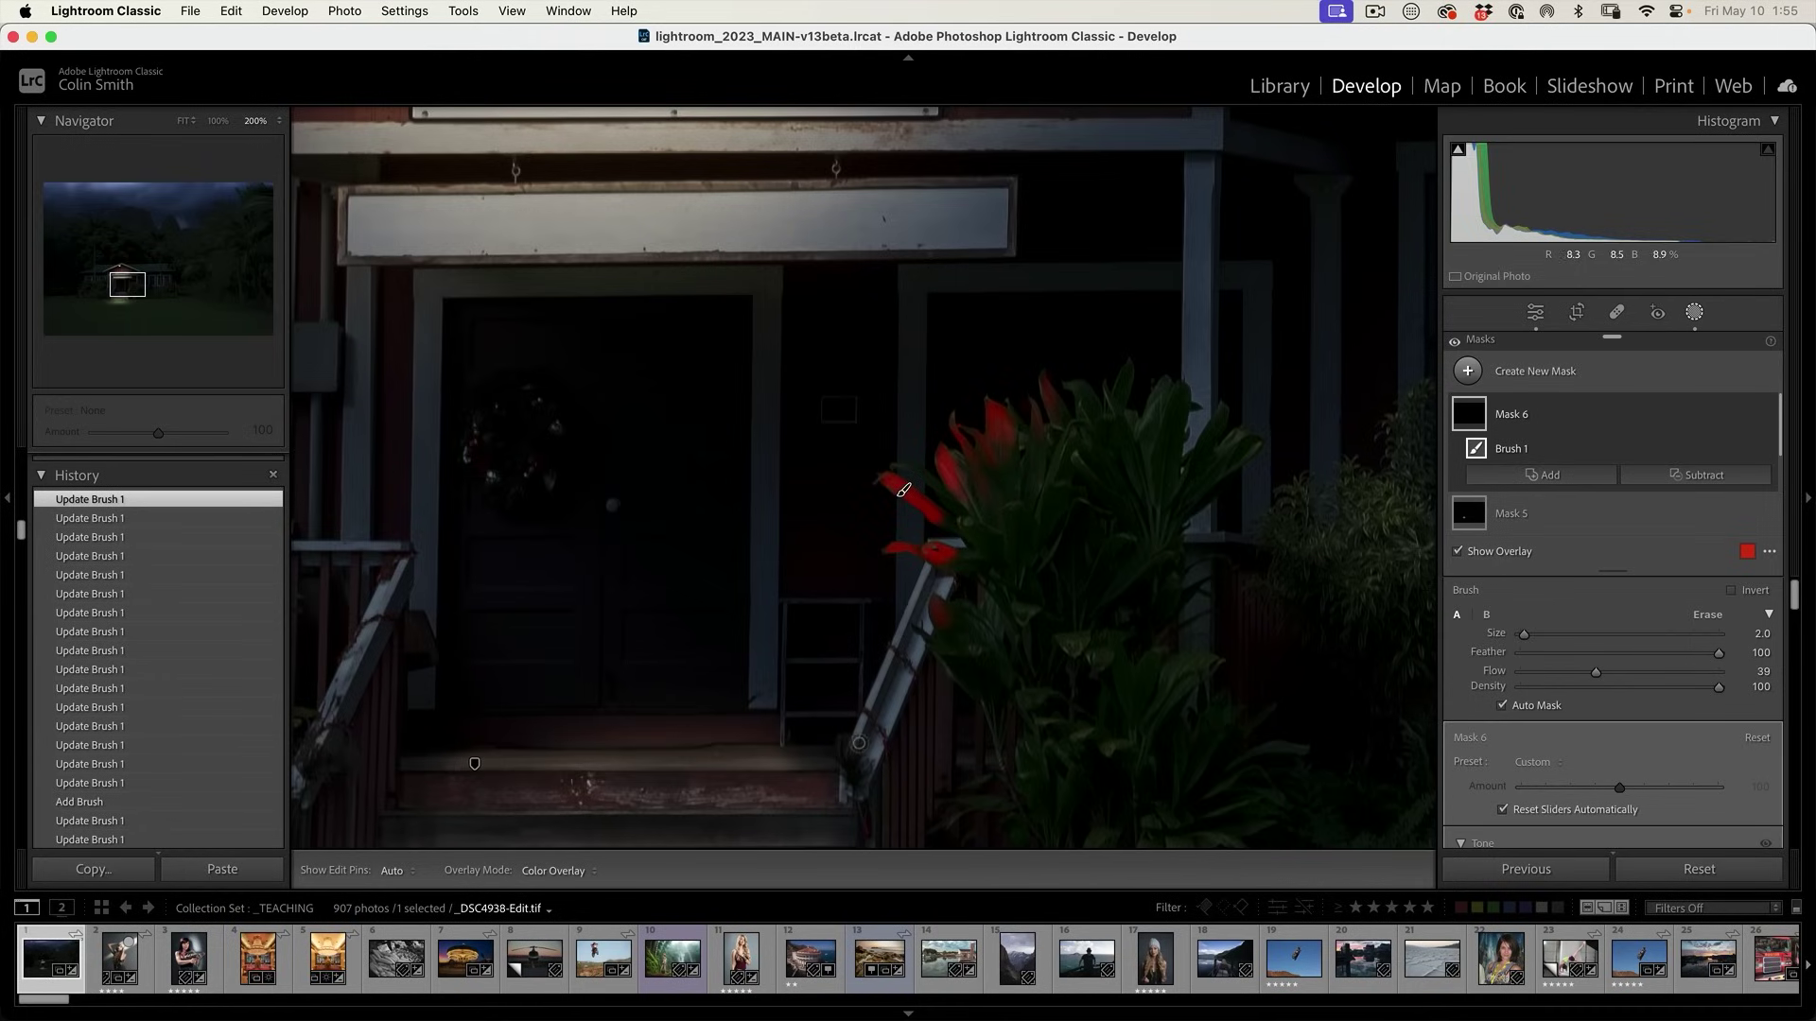
# Paint along the right stair railing from its base up to the leaves.
pyautogui.press('h')
pyautogui.moveTo(859, 714)
pyautogui.mouseDown()
pyautogui.moveTo(963, 544)
pyautogui.moveTo(903, 490)
pyautogui.mouseUp()
pyautogui.press('h')
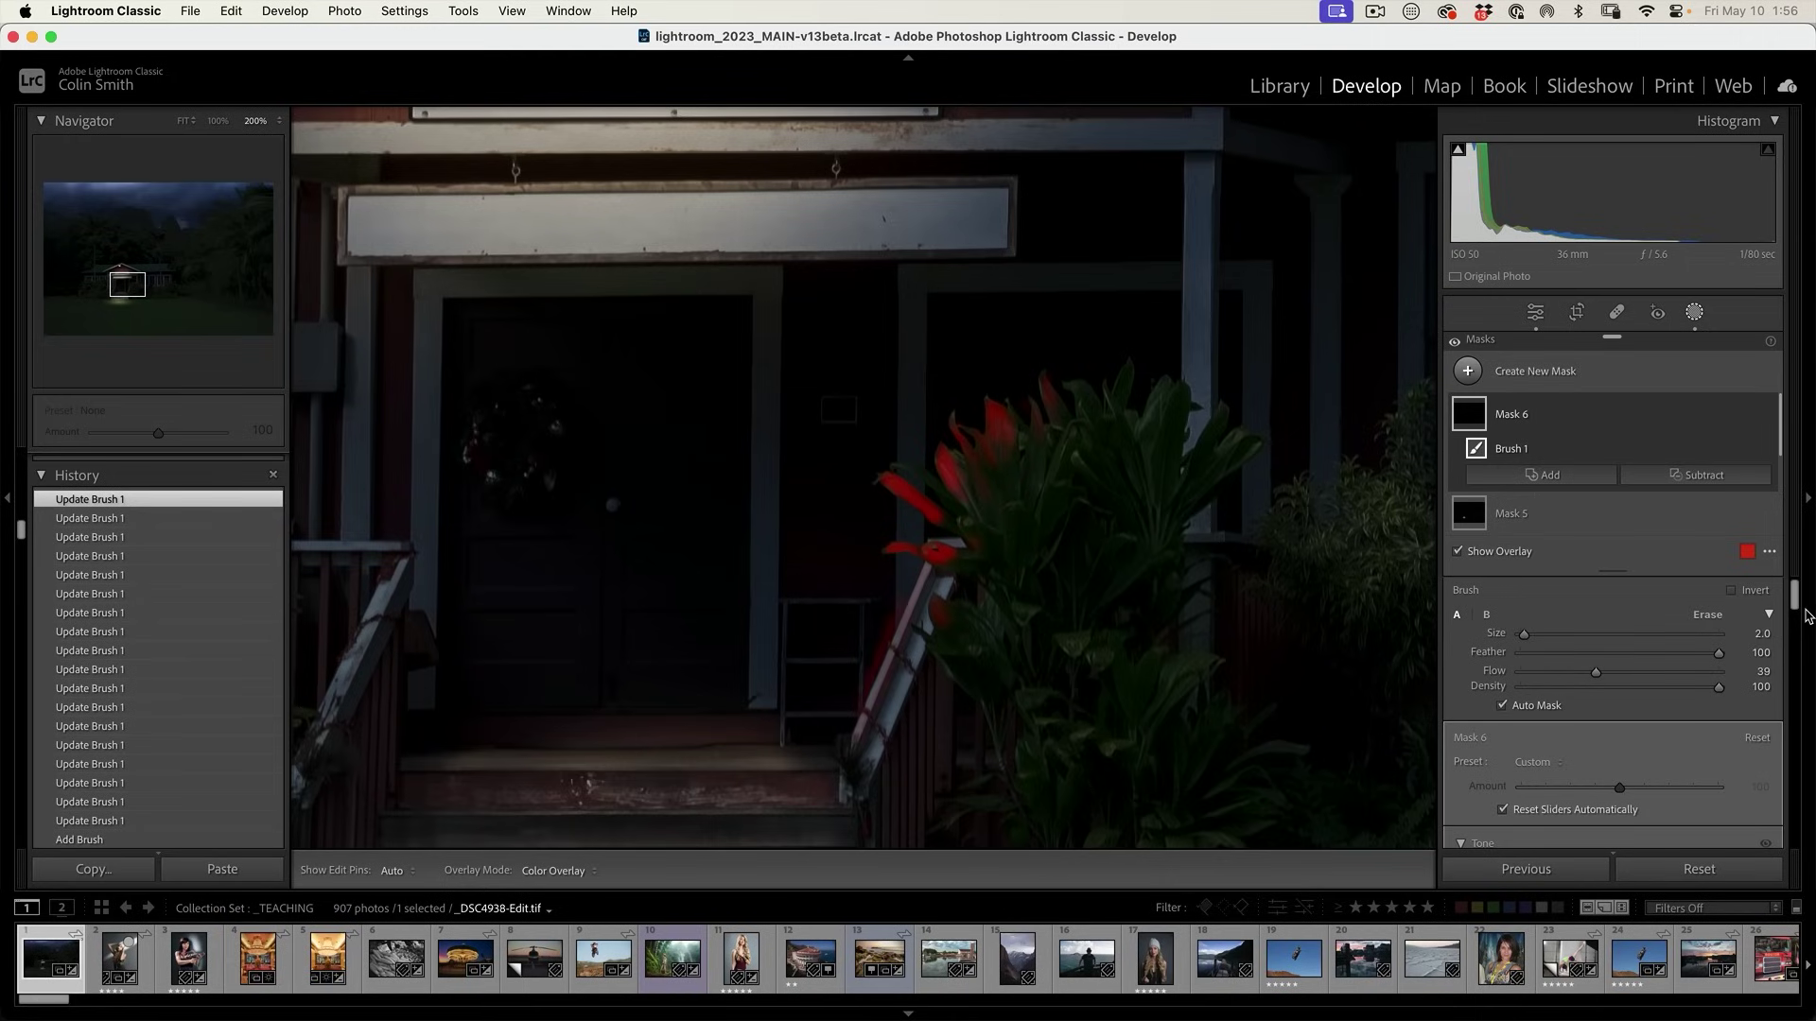
# Set the new mask's Exposure to 3.74 and Temp to 45 to light the painted leaves warmly.
pyautogui.scroll(-3, 1617, 665)
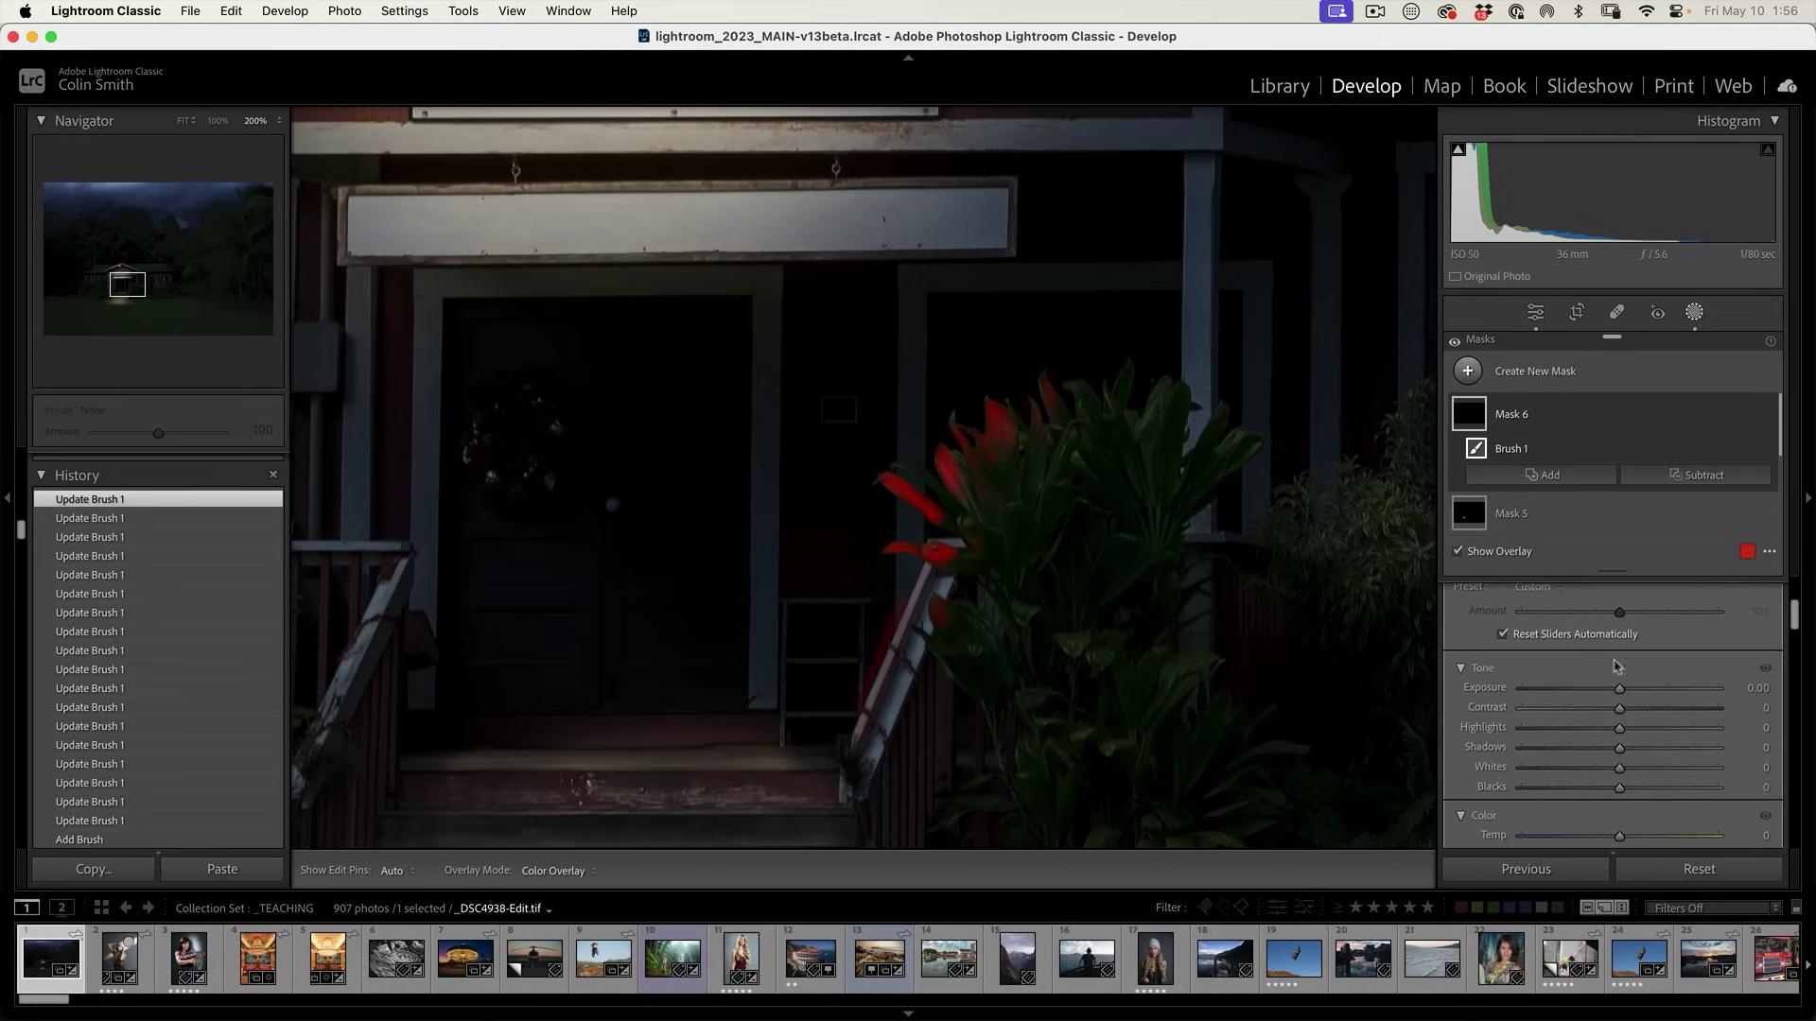
pyautogui.moveTo(1619, 688); pyautogui.dragTo(1706, 689)
pyautogui.moveTo(1666, 838); pyautogui.dragTo(1663, 837)
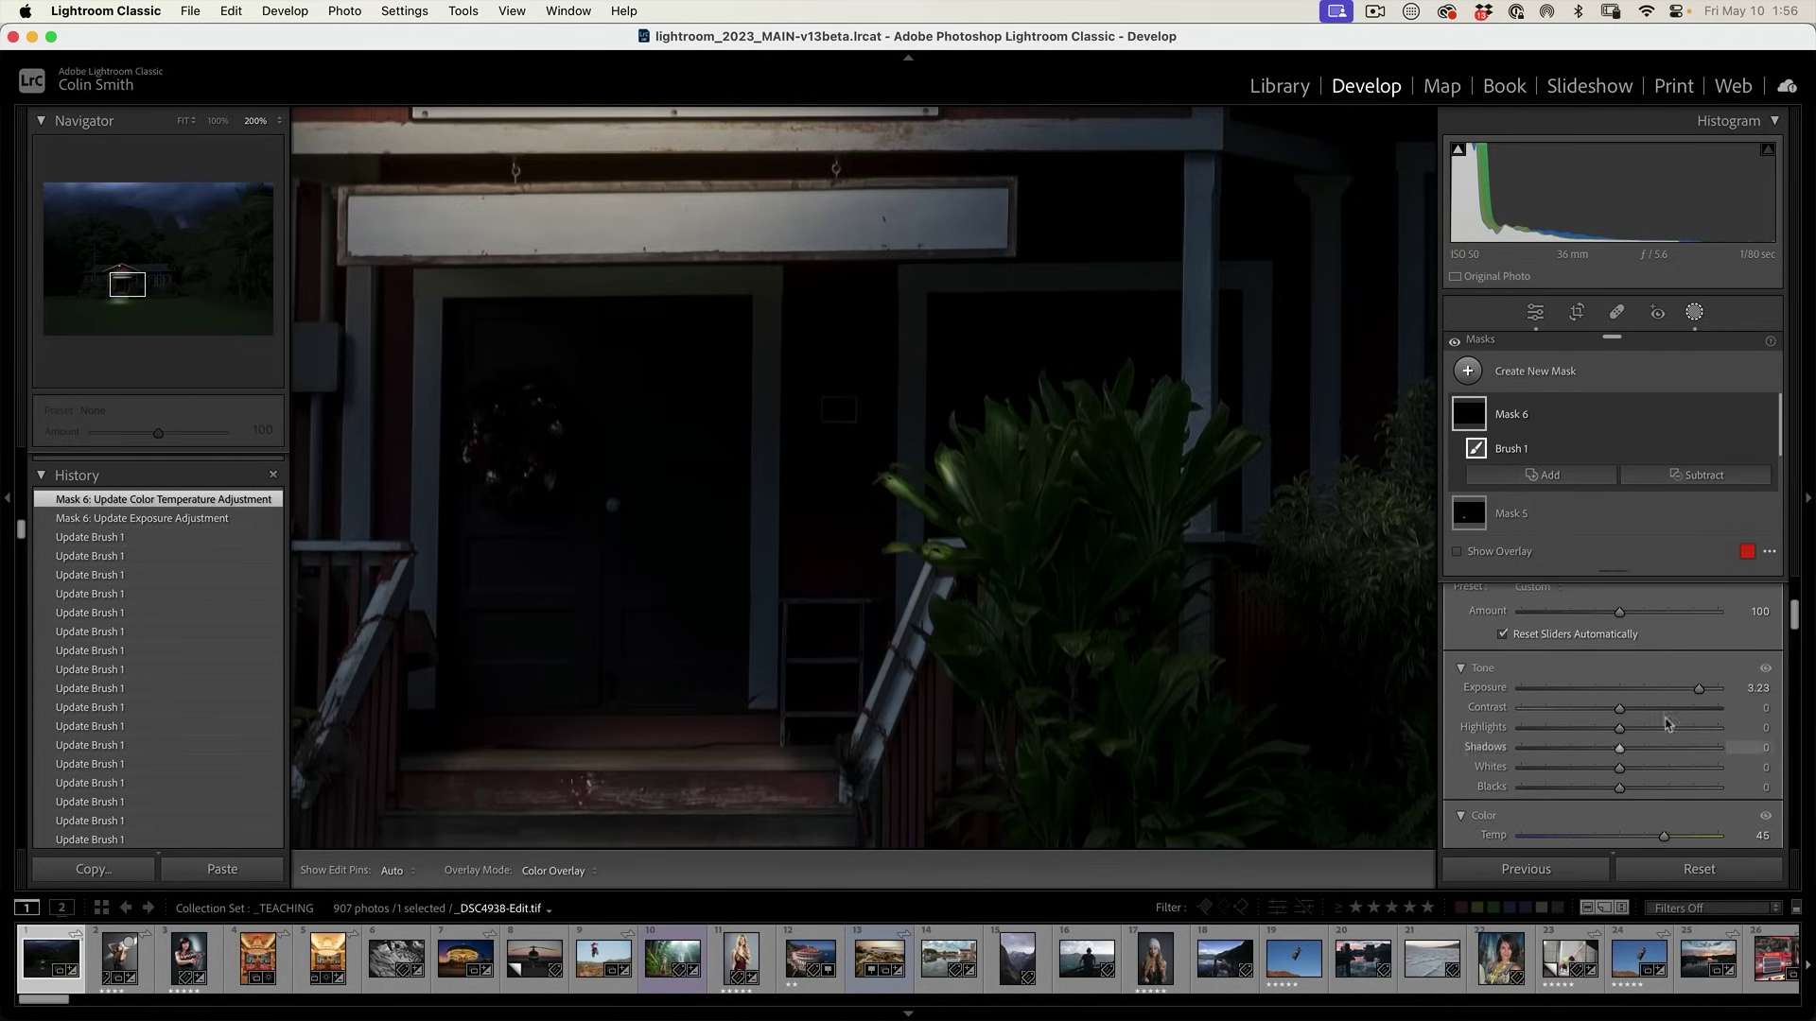
pyautogui.moveTo(1713, 692); pyautogui.dragTo(1714, 692)
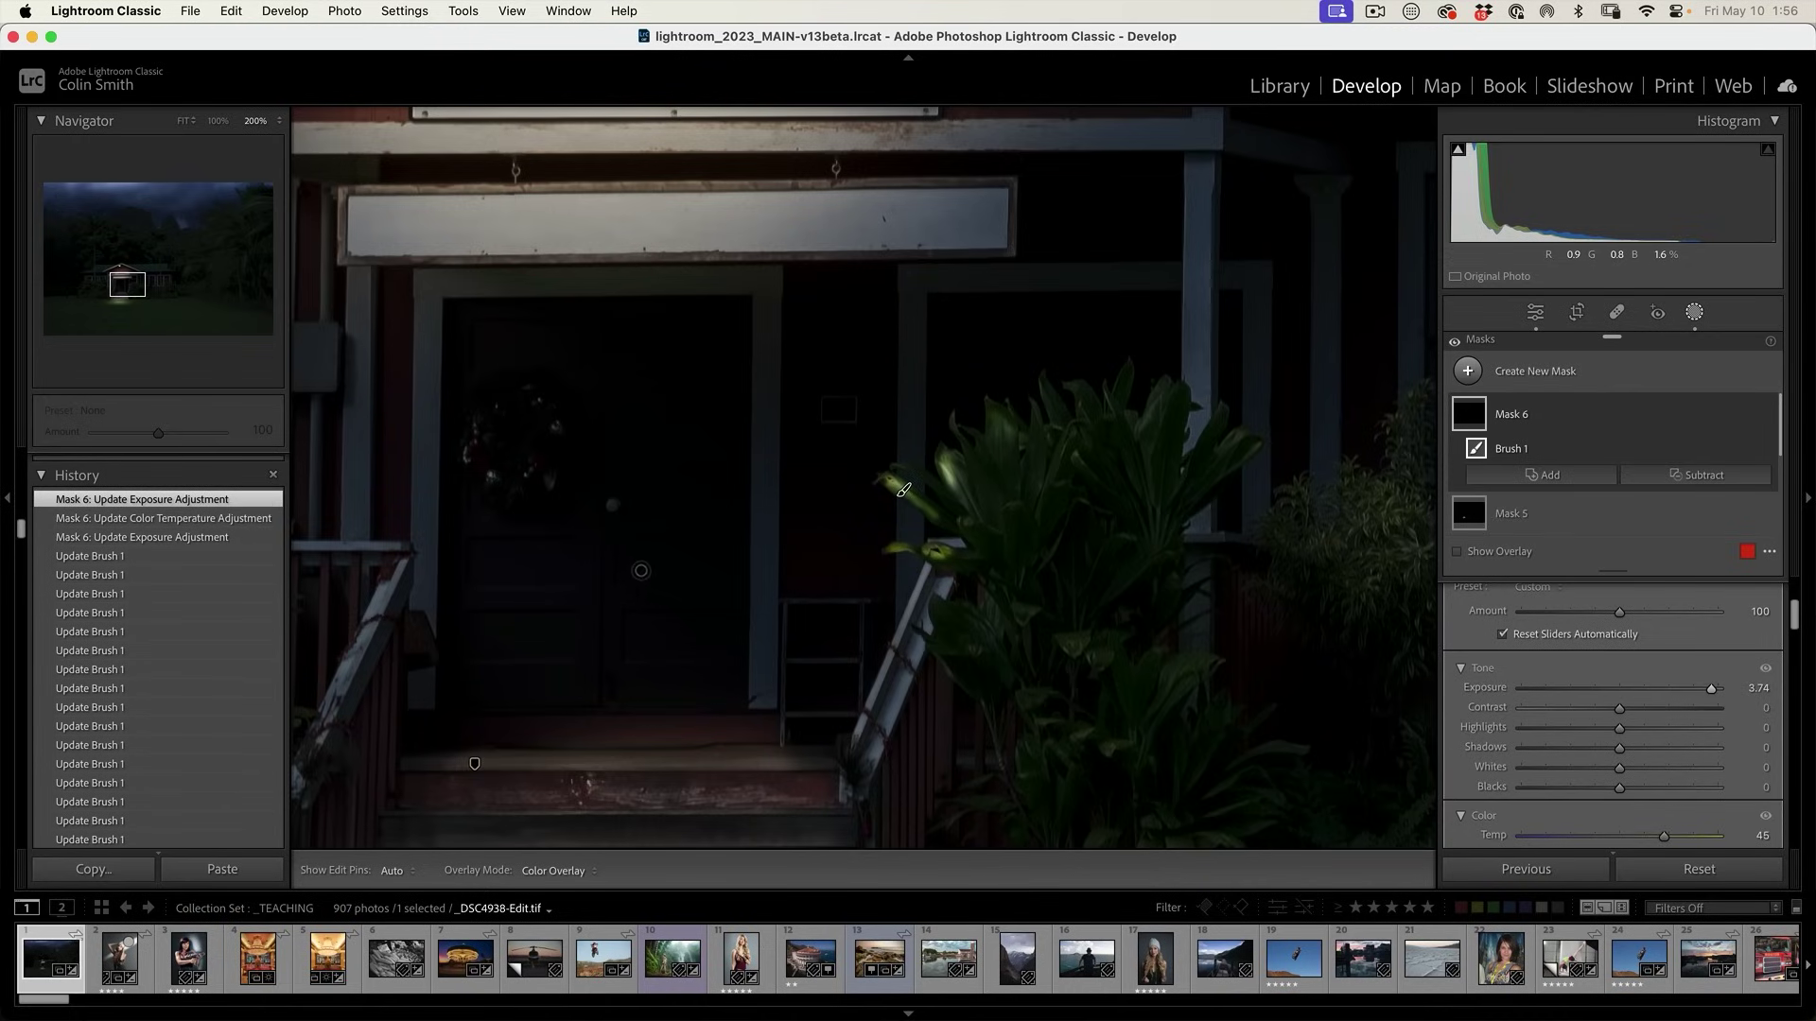
# Paint light onto the outer leaves on the door-facing side of the plant left of the porch.
pyautogui.moveTo(608, 516)
pyautogui.mouseDown()
pyautogui.moveTo(944, 629)
pyautogui.moveTo(994, 612)
pyautogui.moveTo(1201, 636)
pyautogui.moveTo(1268, 729)
pyautogui.moveTo(1154, 794)
pyautogui.mouseUp()
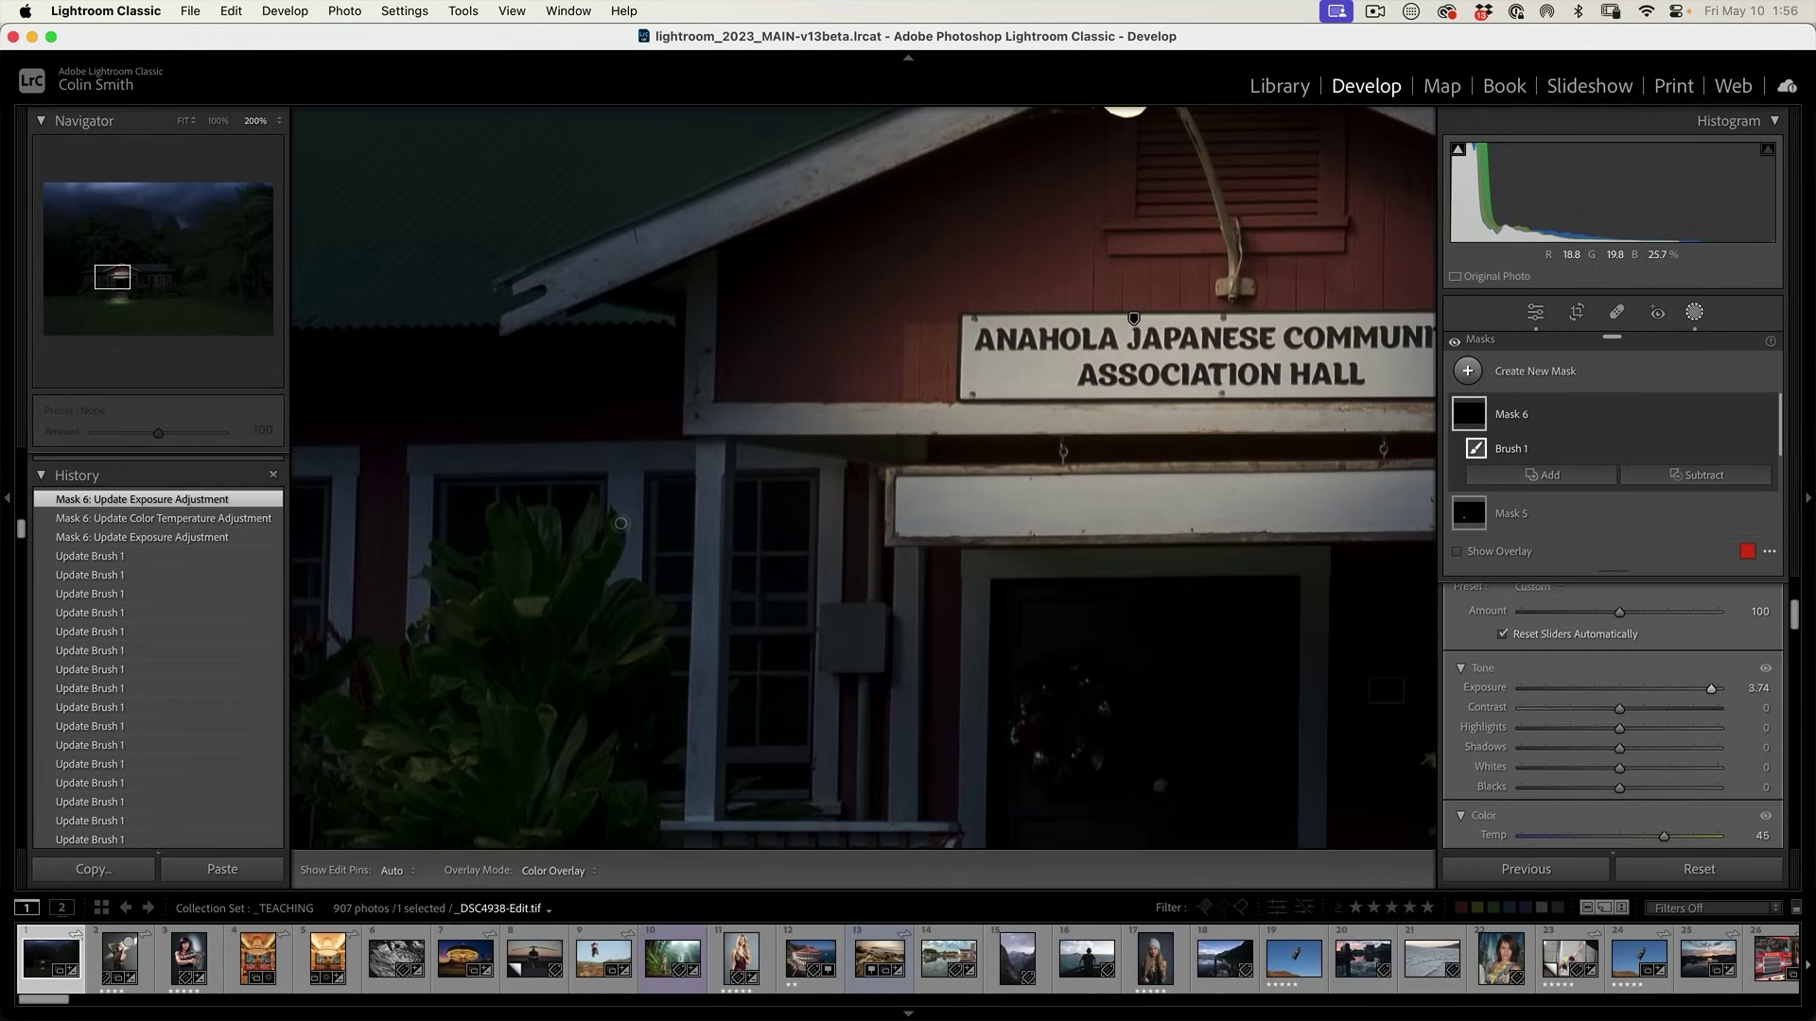
pyautogui.press('h')
pyautogui.moveTo(590, 573)
pyautogui.mouseDown()
pyautogui.moveTo(614, 534)
pyautogui.moveTo(598, 577)
pyautogui.moveTo(622, 539)
pyautogui.moveTo(590, 563)
pyautogui.moveTo(588, 512)
pyautogui.moveTo(574, 579)
pyautogui.moveTo(604, 536)
pyautogui.moveTo(579, 589)
pyautogui.moveTo(601, 564)
pyautogui.moveTo(613, 558)
pyautogui.mouseUp()
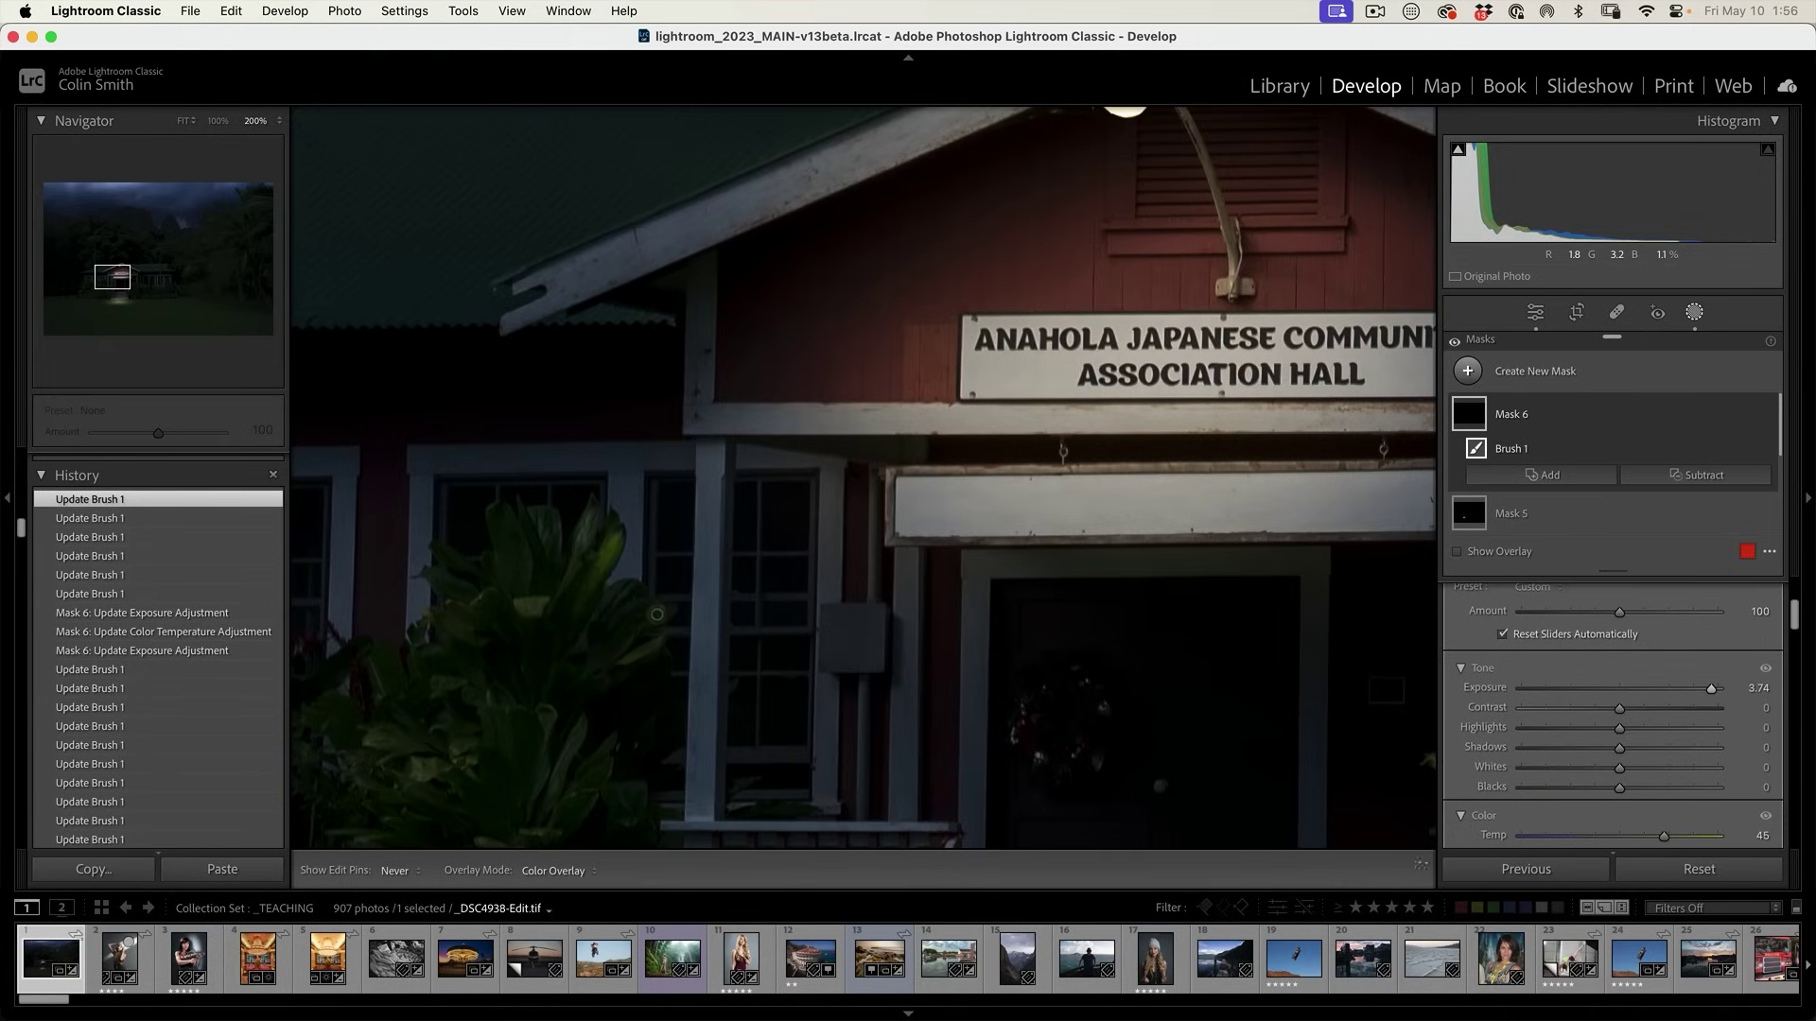
pyautogui.moveTo(612, 632)
pyautogui.mouseDown()
pyautogui.moveTo(647, 611)
pyautogui.moveTo(567, 757)
pyautogui.moveTo(593, 763)
pyautogui.moveTo(615, 726)
pyautogui.moveTo(633, 785)
pyautogui.moveTo(596, 752)
pyautogui.mouseUp()
pyautogui.press('h')
pyautogui.press('h')
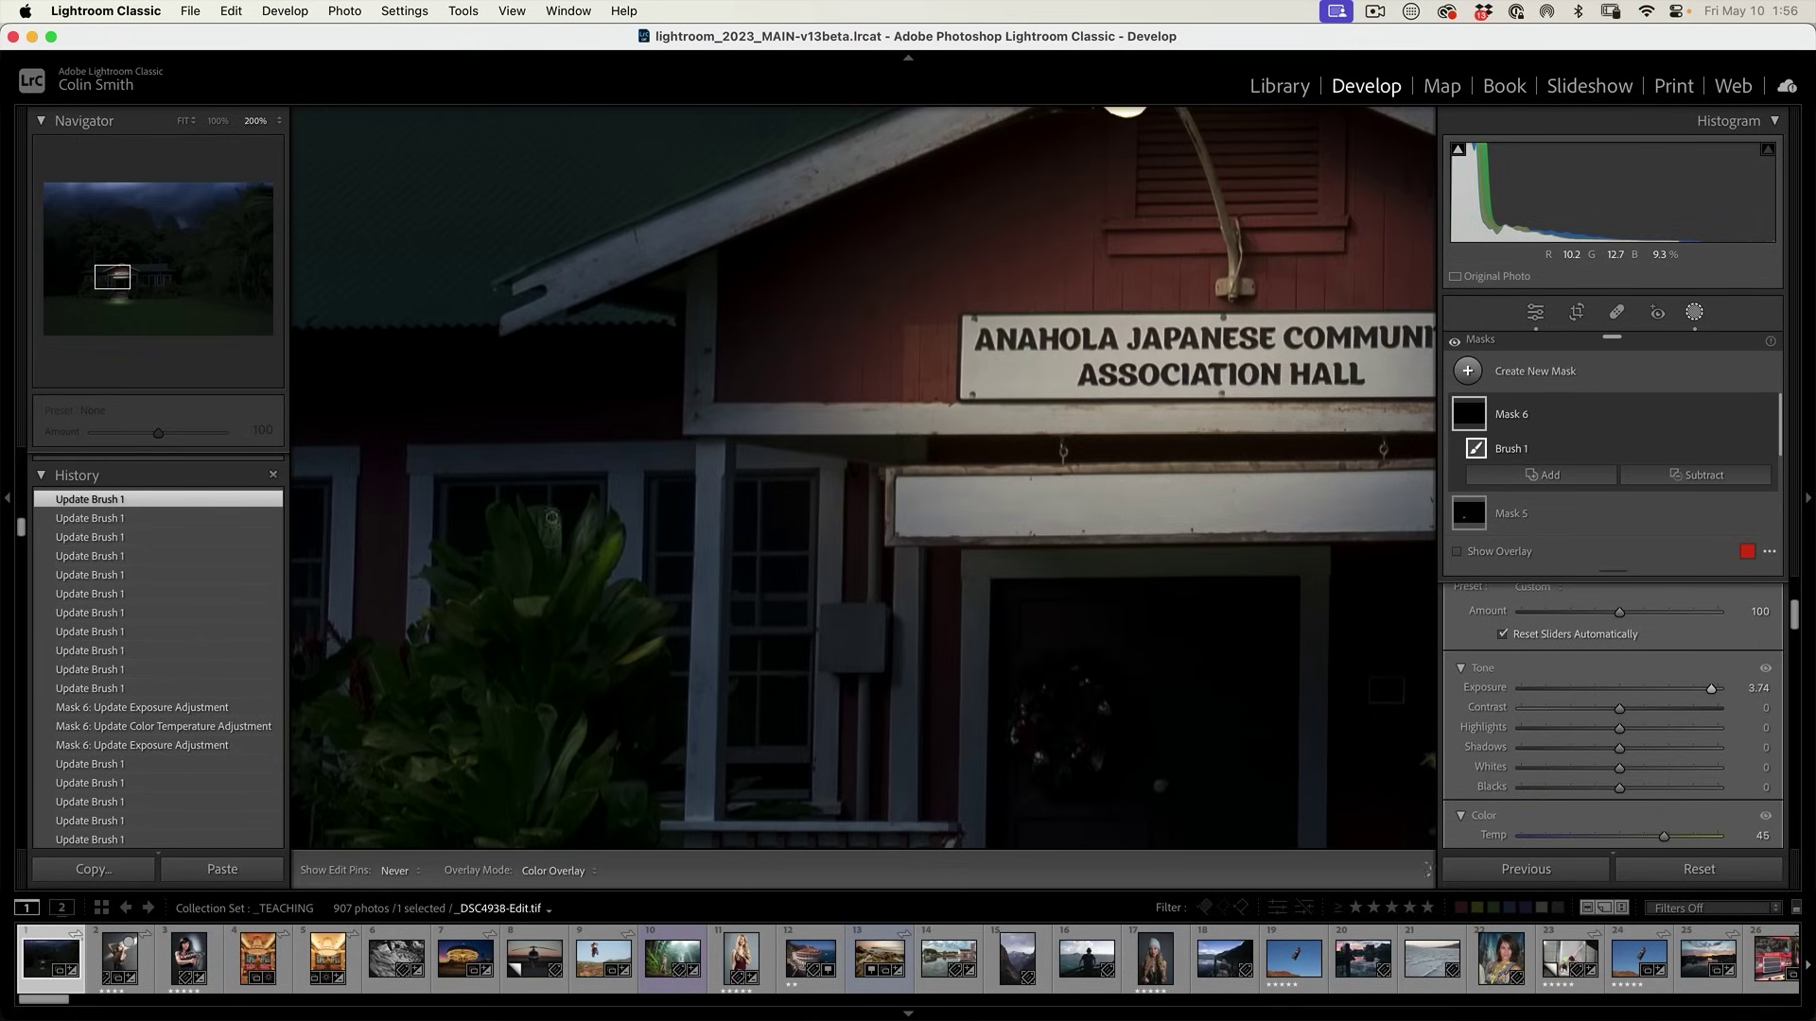
# Continue brushing light onto the top, middle and lower leaves of the plant left of the porch.
pyautogui.moveTo(552, 517)
pyautogui.mouseDown()
pyautogui.moveTo(593, 518)
pyautogui.moveTo(581, 587)
pyautogui.moveTo(546, 551)
pyautogui.moveTo(534, 592)
pyautogui.moveTo(510, 516)
pyautogui.moveTo(541, 597)
pyautogui.moveTo(521, 613)
pyautogui.moveTo(554, 602)
pyautogui.moveTo(493, 620)
pyautogui.moveTo(534, 720)
pyautogui.moveTo(532, 770)
pyautogui.moveTo(537, 699)
pyautogui.mouseUp()
pyautogui.press('h')
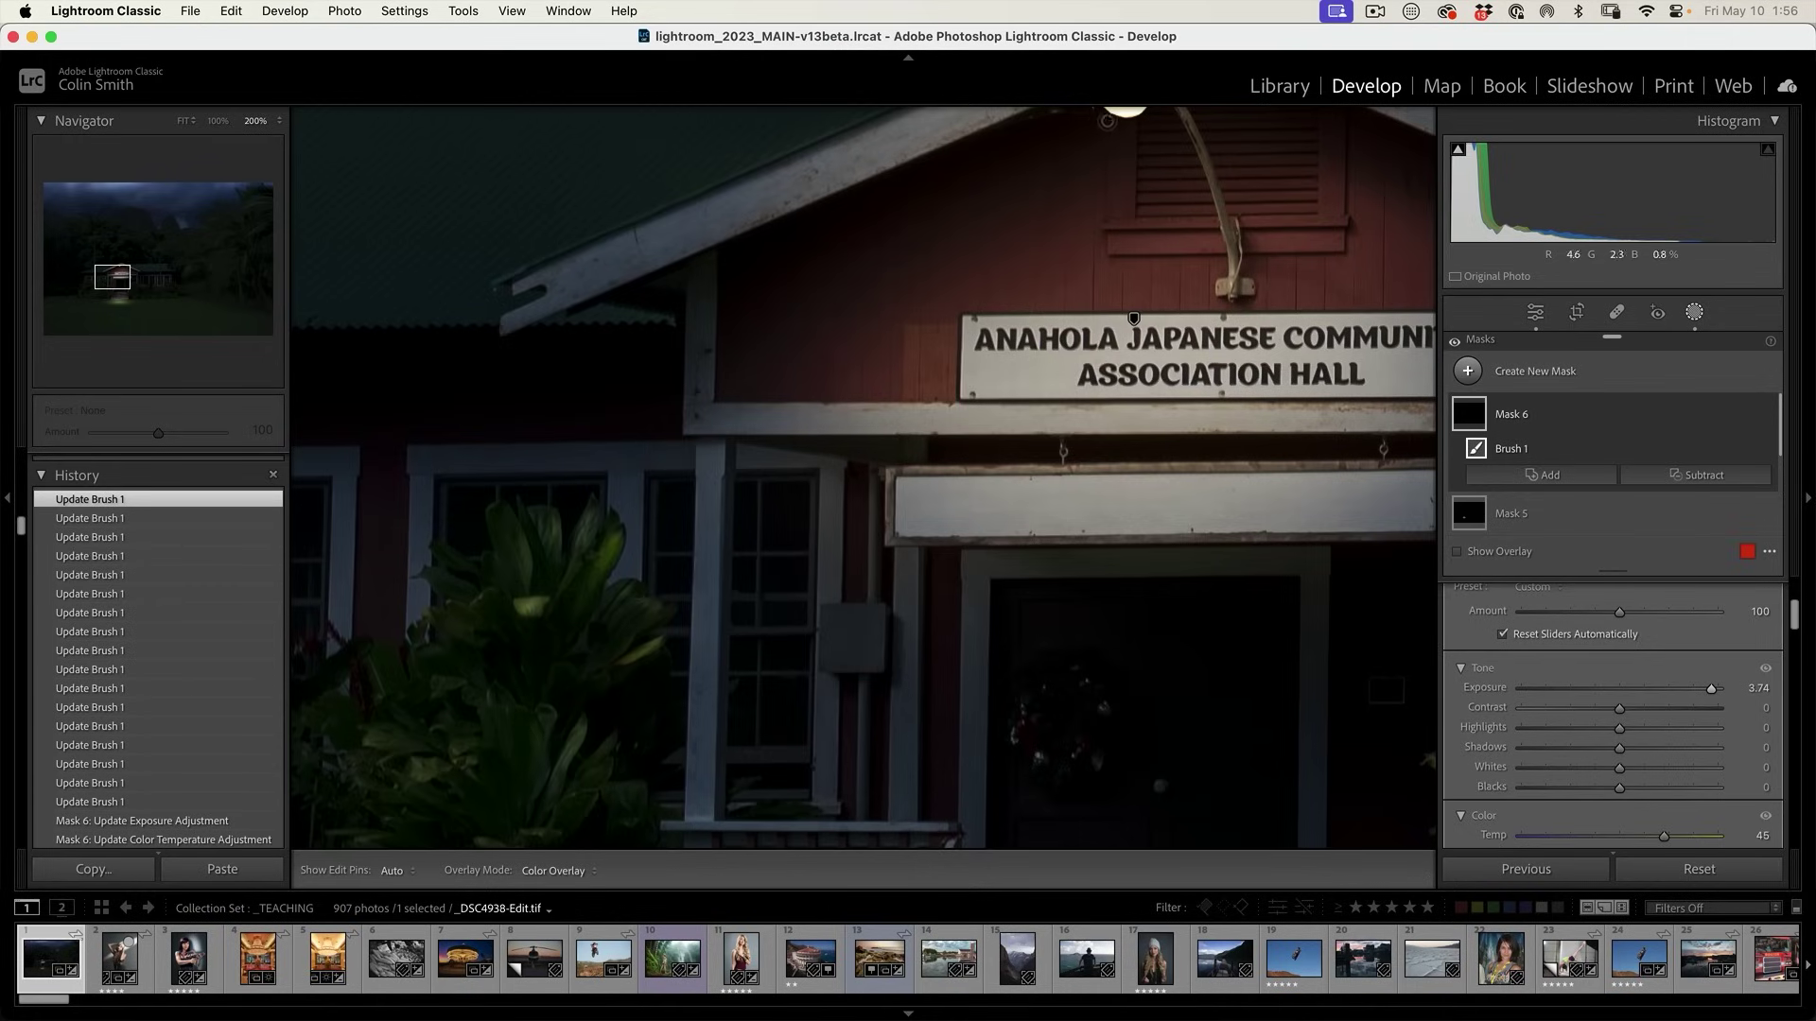
pyautogui.moveTo(475, 647)
pyautogui.mouseDown()
pyautogui.moveTo(486, 677)
pyautogui.moveTo(462, 743)
pyautogui.moveTo(528, 710)
pyautogui.mouseUp()
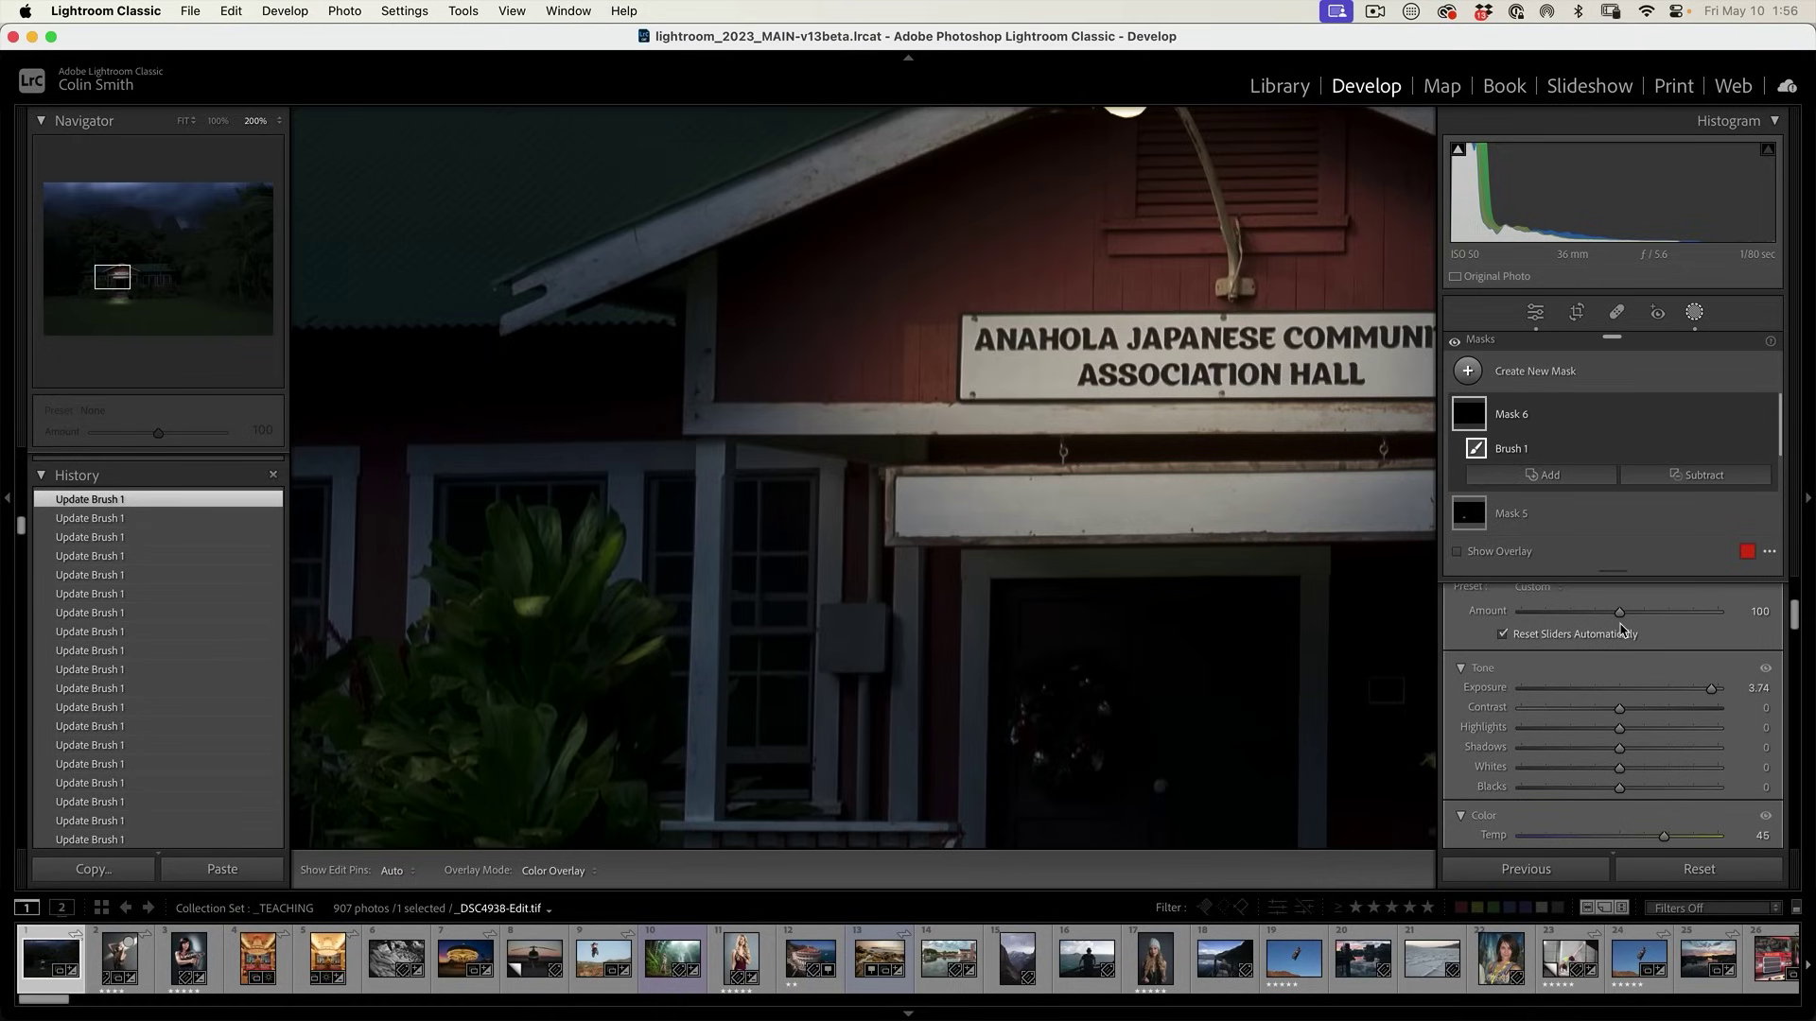
# Set the brush Flow to 100 and brighten the door-facing leaf tips of the left plant.
pyautogui.moveTo(1800, 621); pyautogui.dragTo(1800, 588)
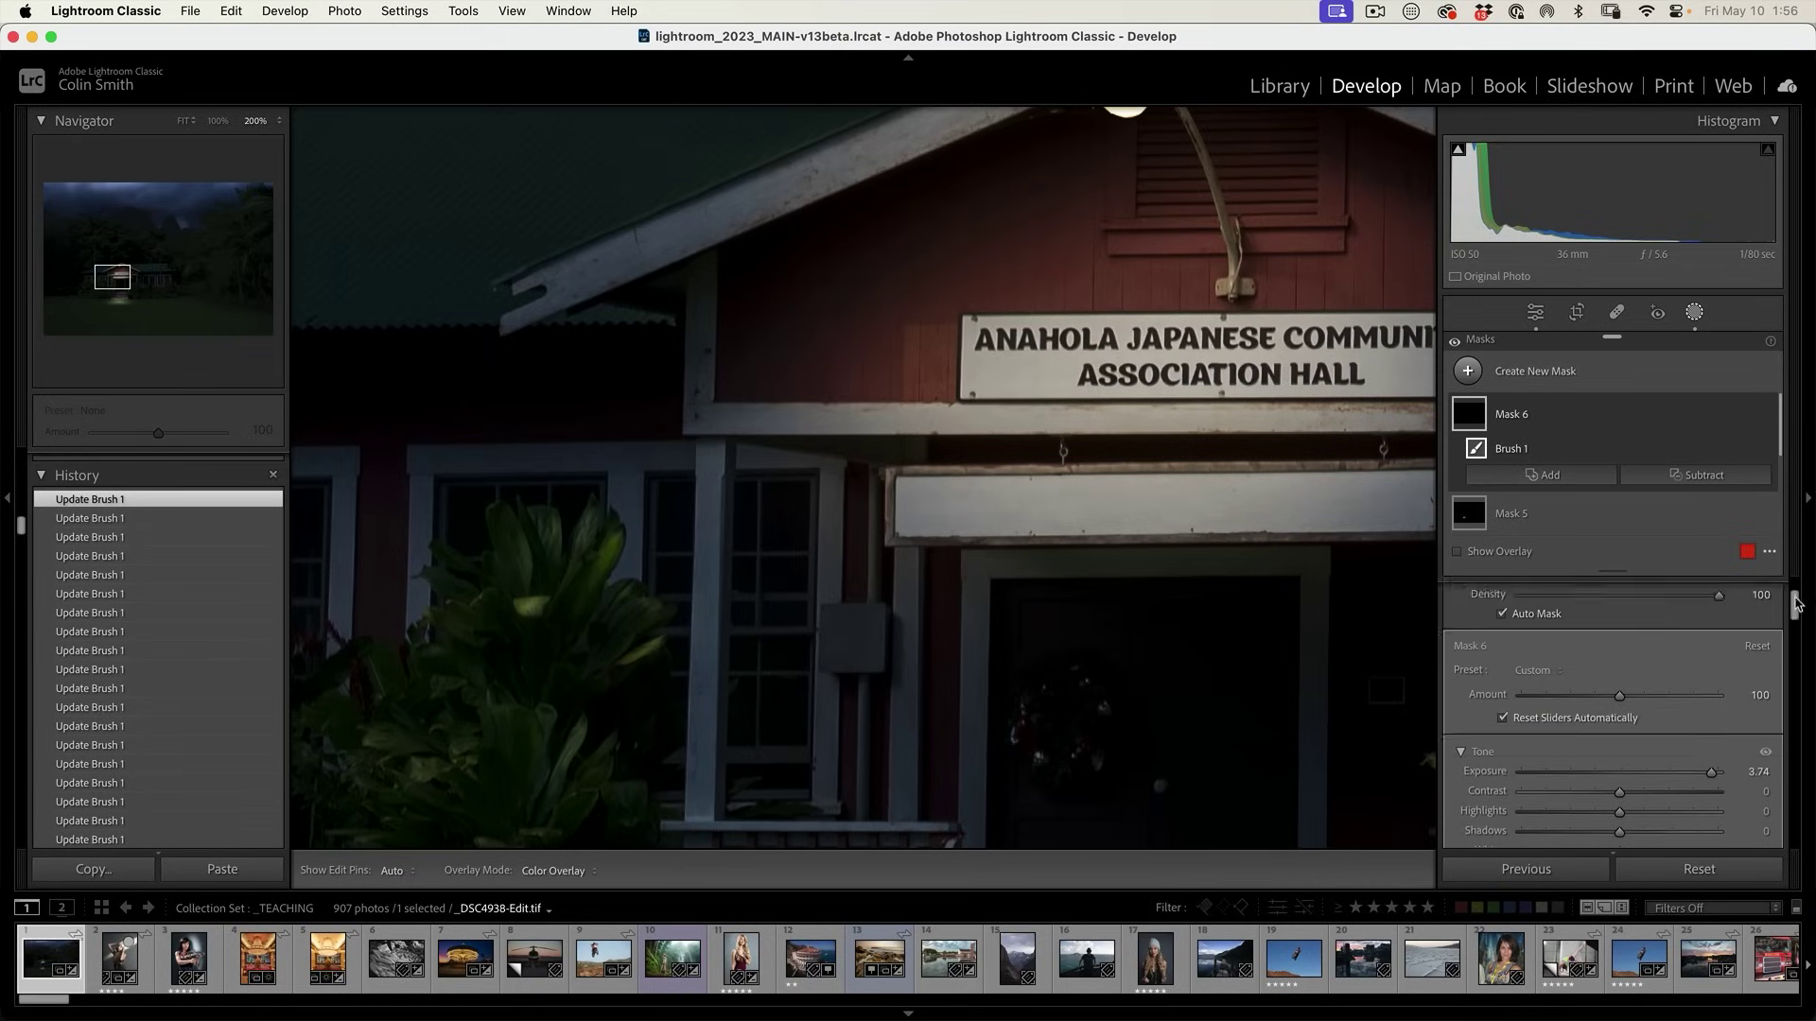
pyautogui.moveTo(1594, 673); pyautogui.dragTo(1778, 681)
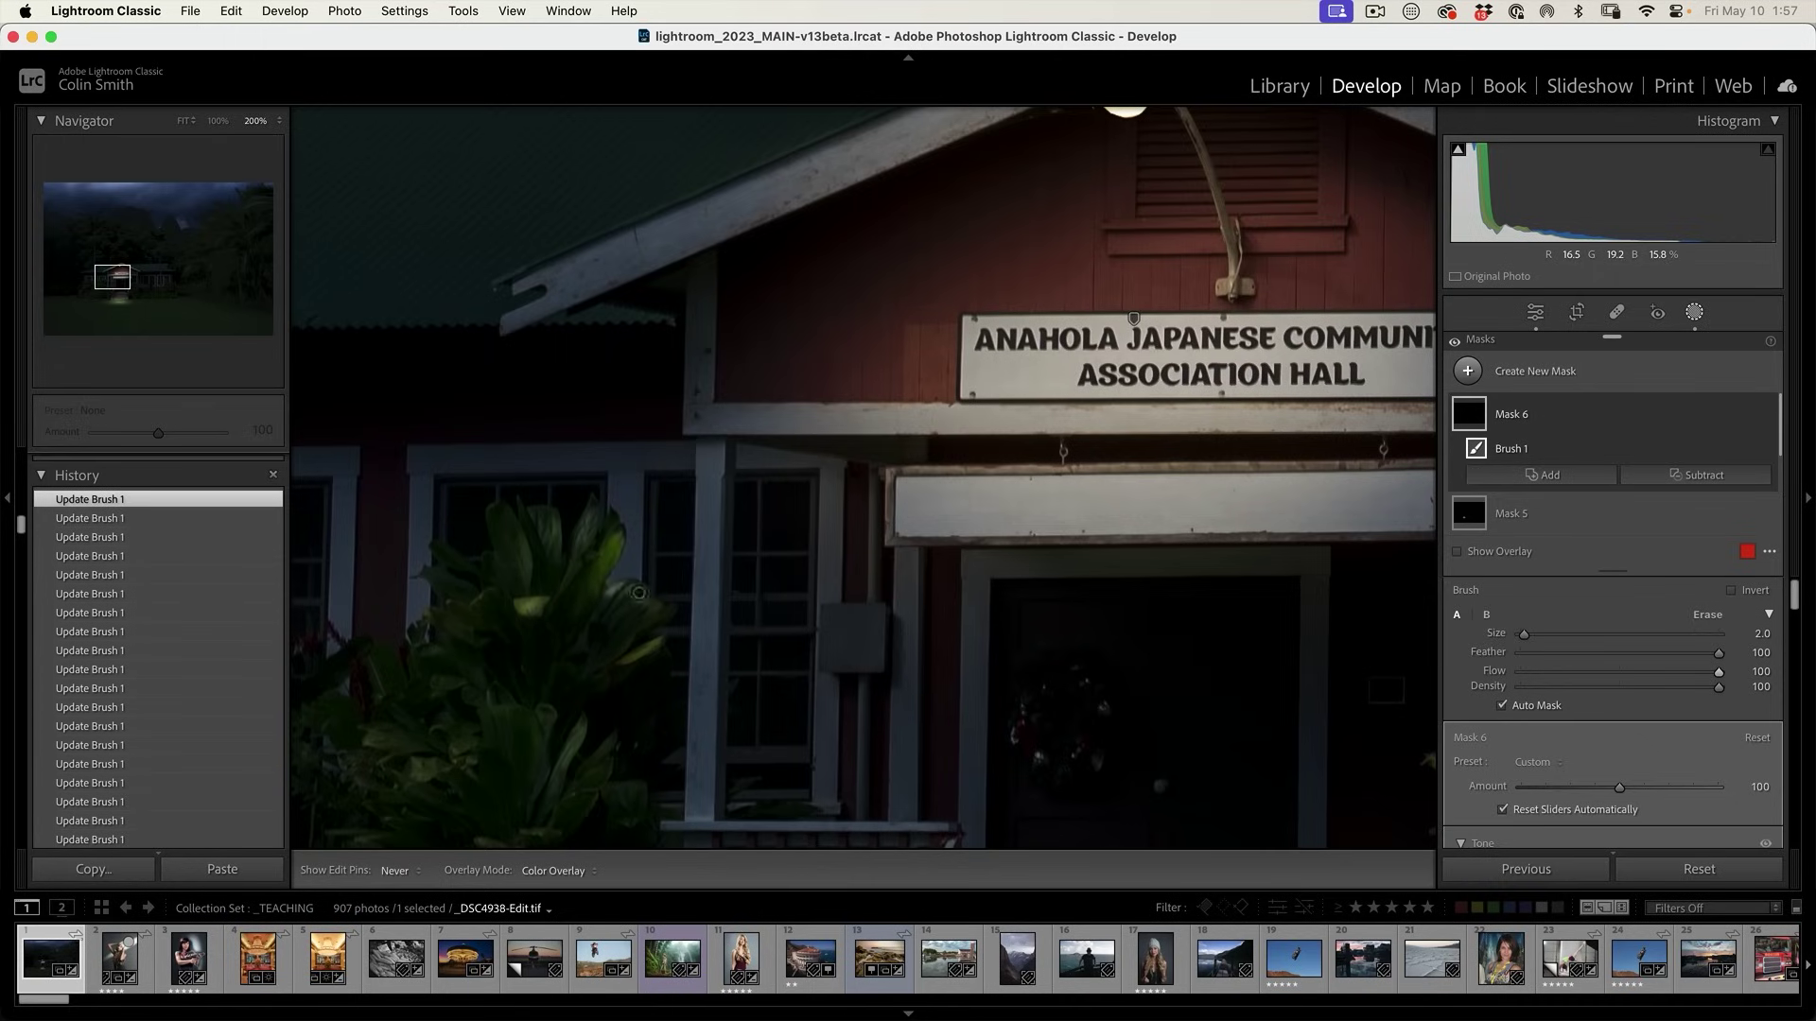
pyautogui.press('h')
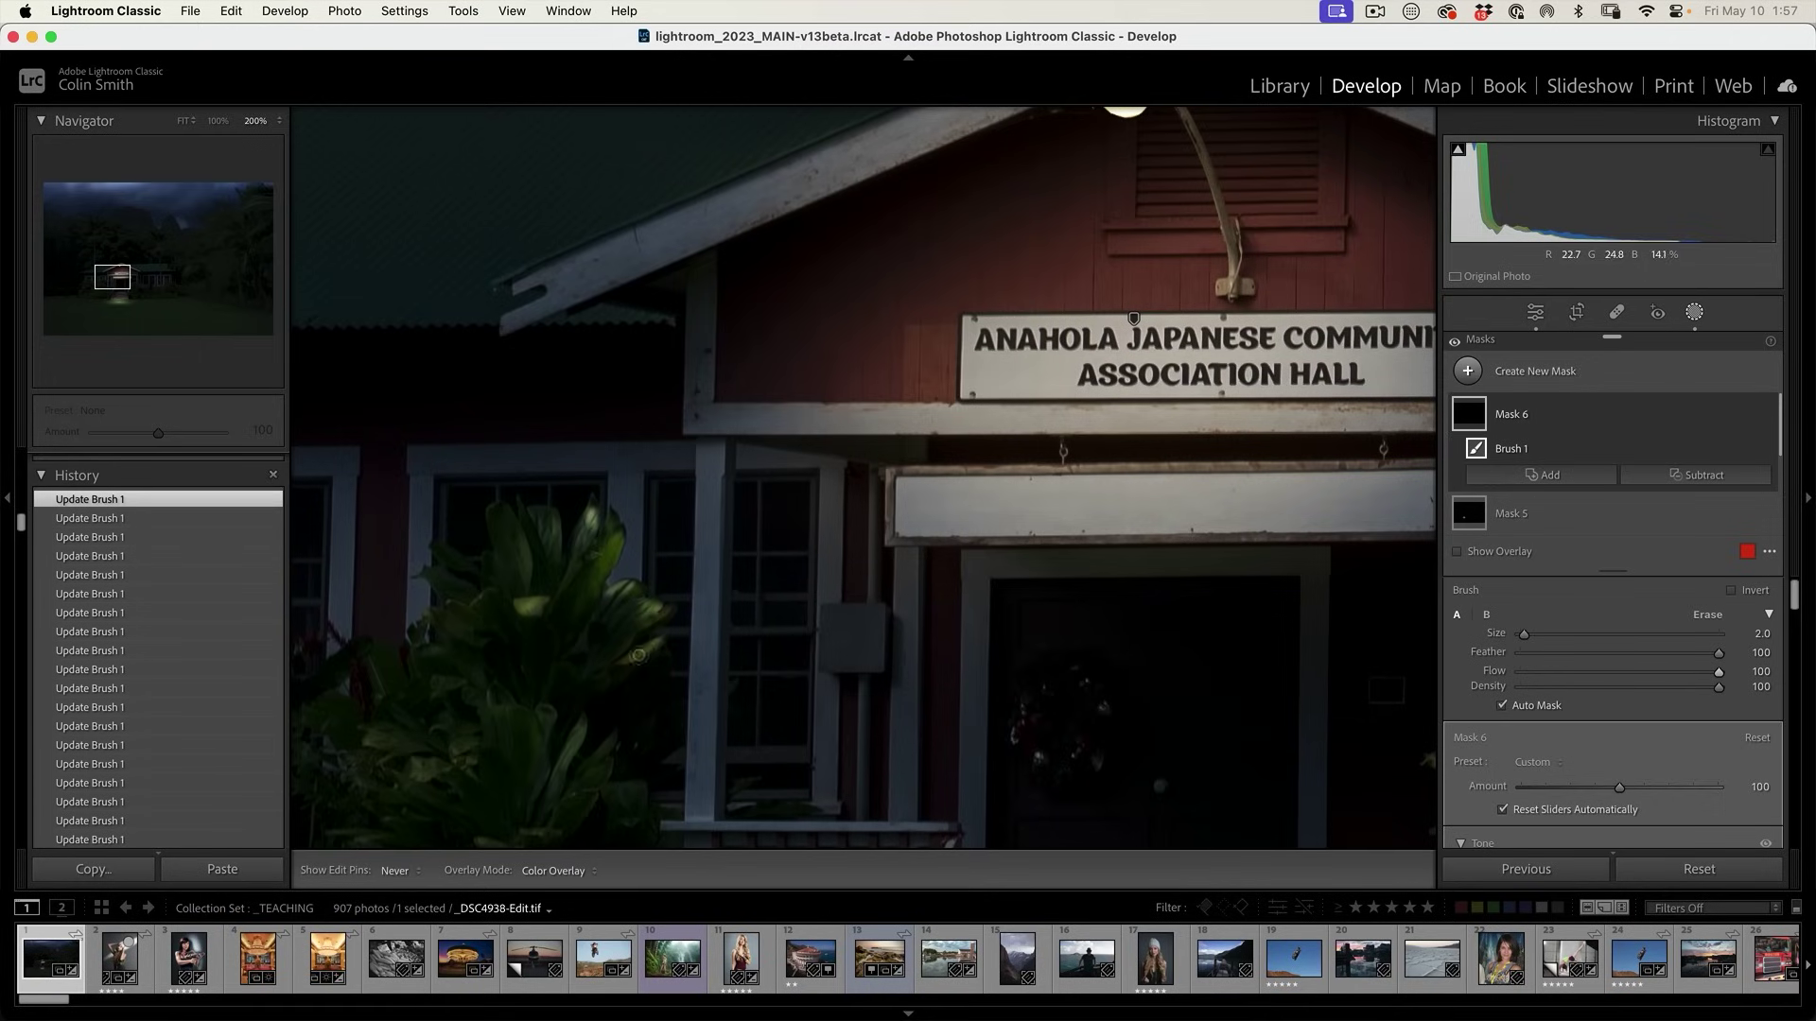
# Try brightening the left stair railing at Density 100 and undo all of its brush strokes.
pyautogui.moveTo(843, 634); pyautogui.dragTo(766, 378)
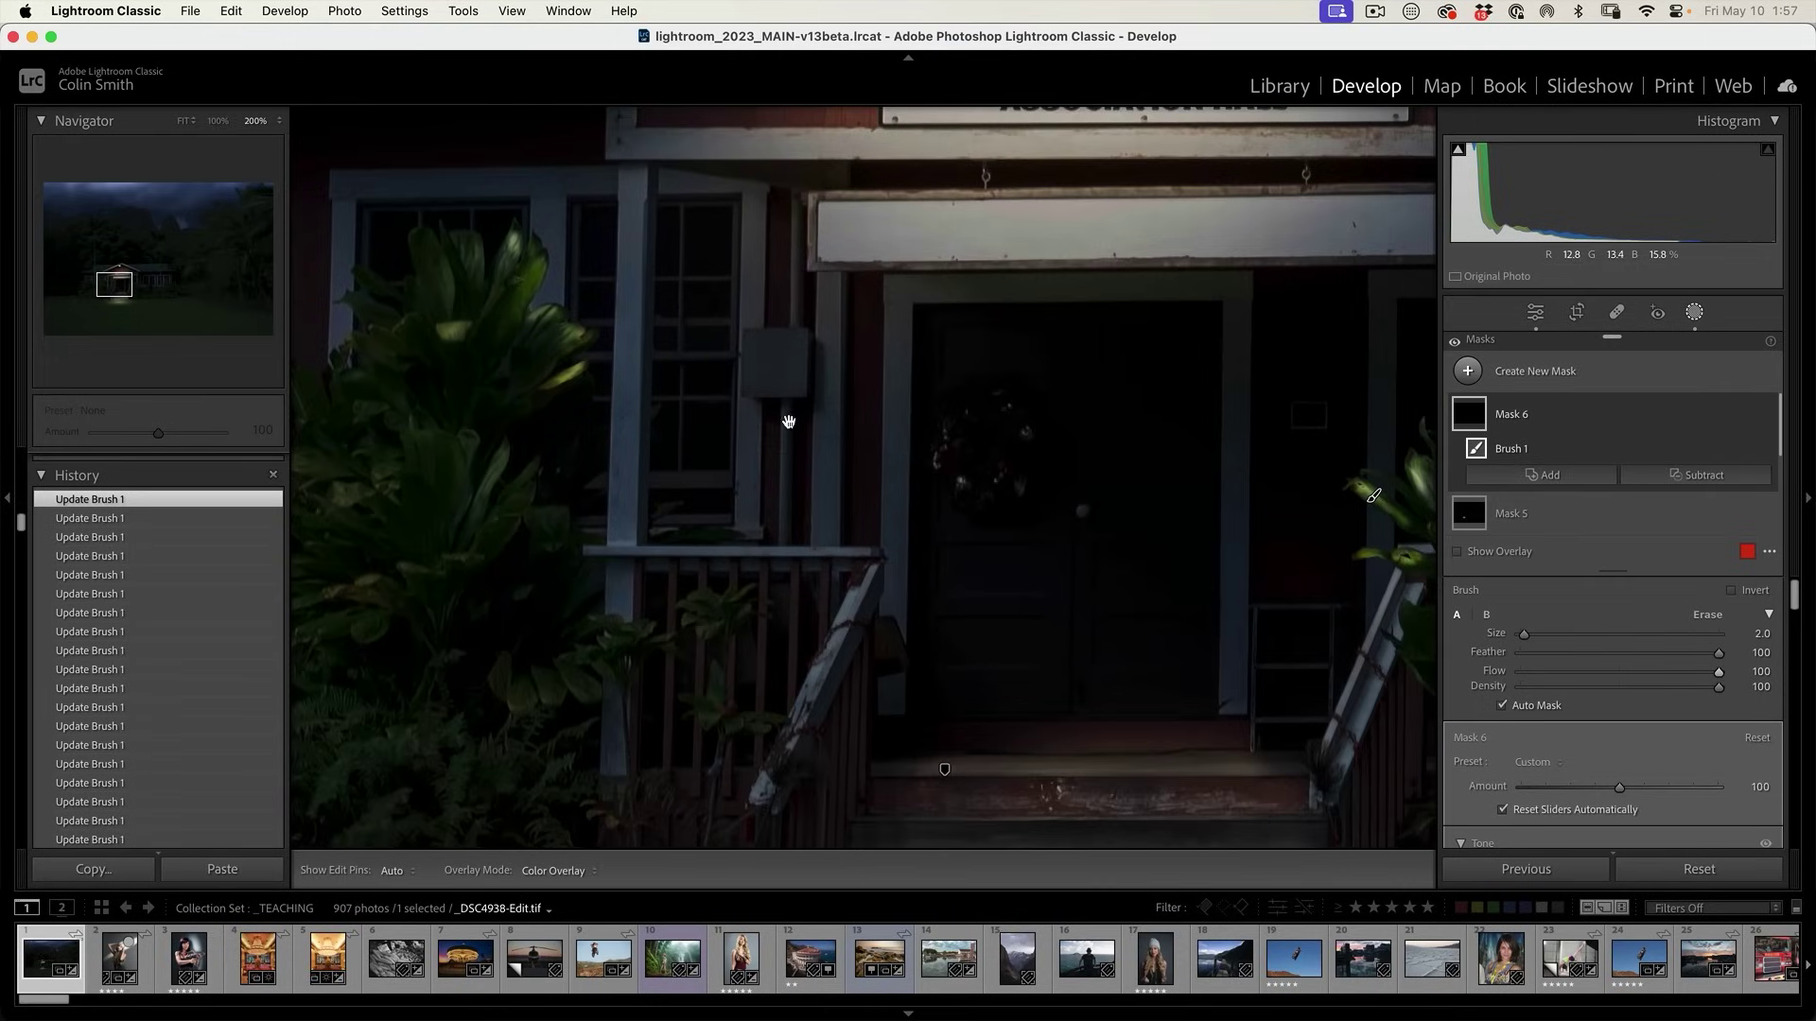
pyautogui.moveTo(766, 795)
pyautogui.mouseDown()
pyautogui.moveTo(877, 560)
pyautogui.moveTo(814, 660)
pyautogui.moveTo(875, 587)
pyautogui.mouseUp()
pyautogui.press('super+z')
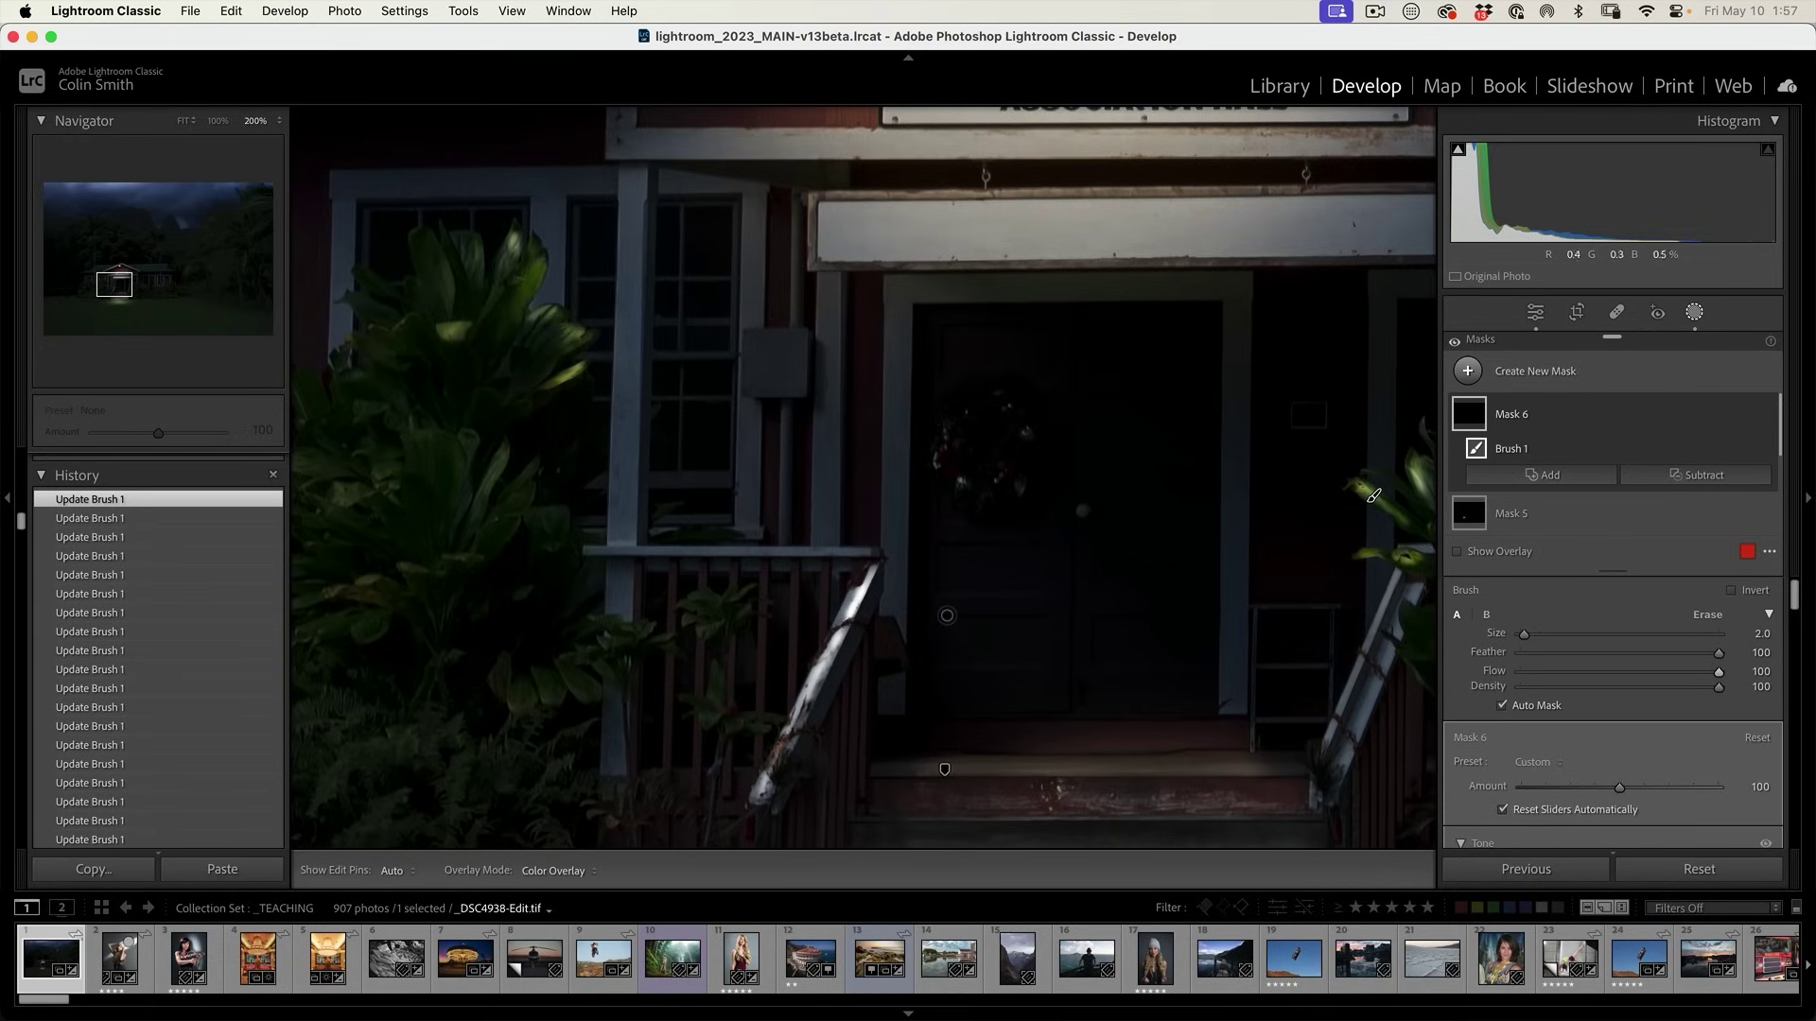
pyautogui.press('super+z')
pyautogui.press('super+z')
pyautogui.press('super+z')
pyautogui.press('super+z')
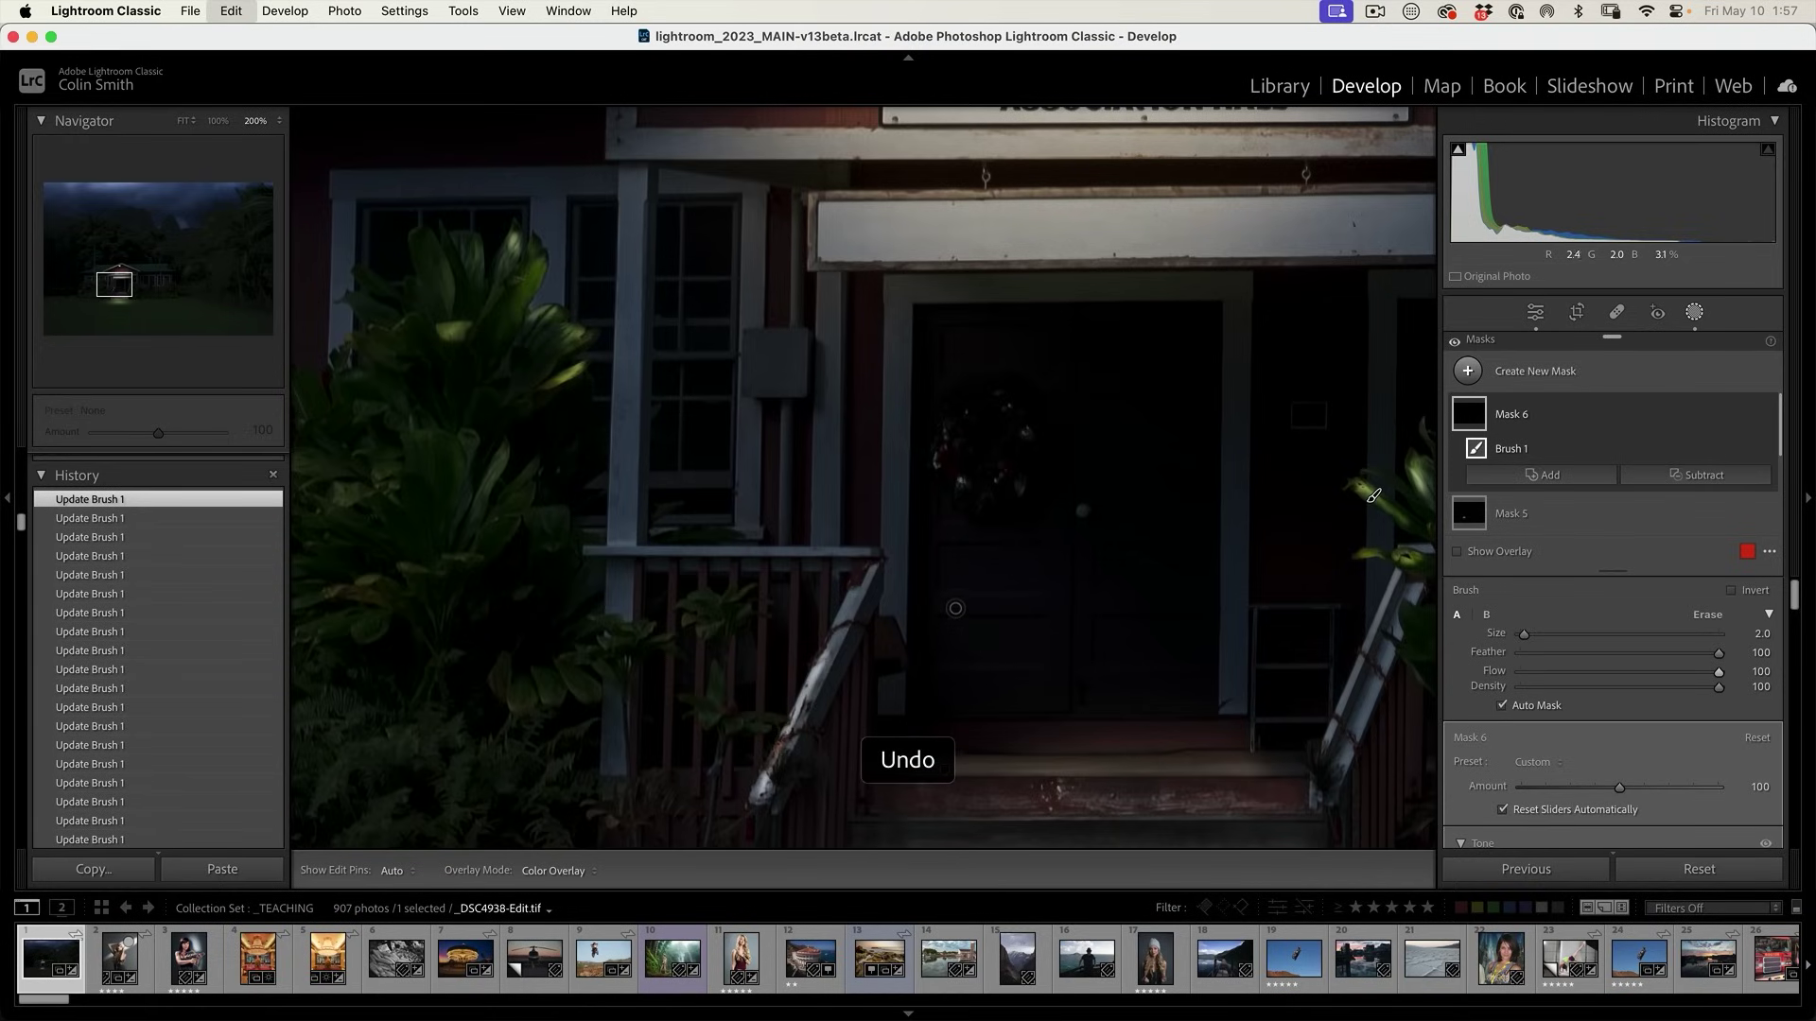
pyautogui.press('super+z')
pyautogui.press('super+z')
pyautogui.press('super+z')
pyautogui.press('super+z')
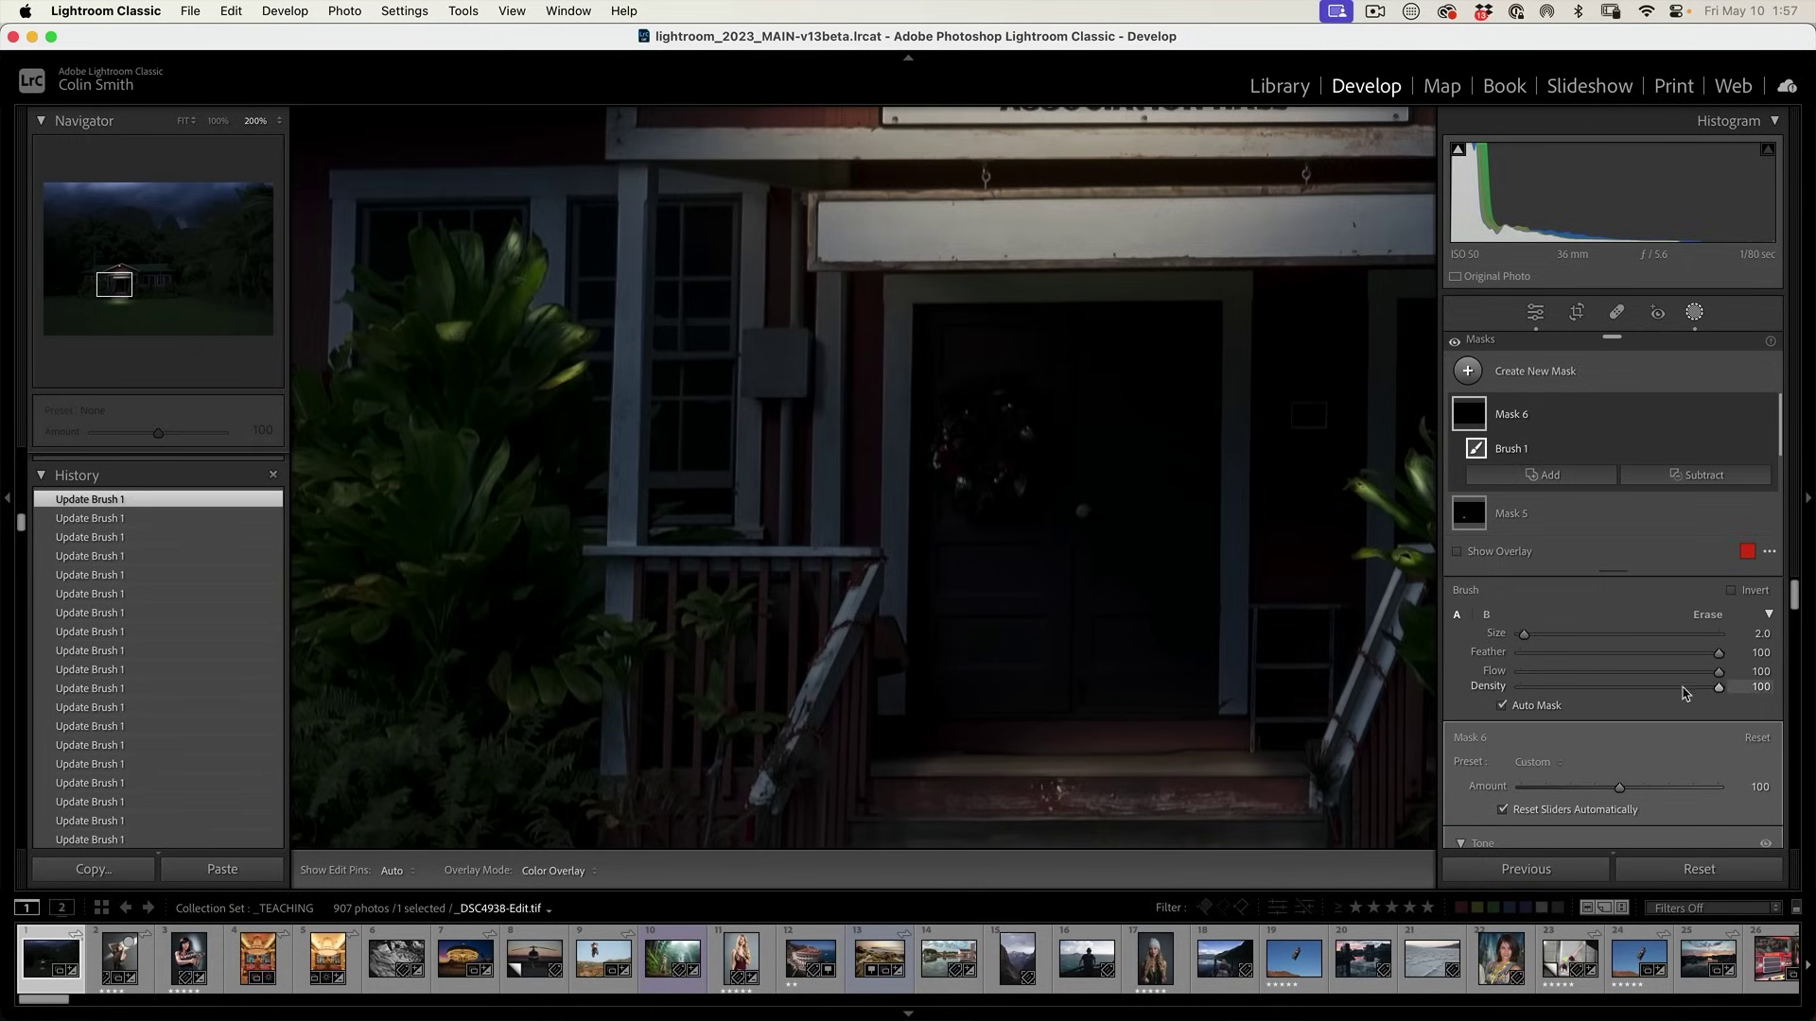
# Set the brush Density to 75 and brighten the sloping handrails on both sides of the porch steps.
pyautogui.moveTo(1684, 693); pyautogui.dragTo(1669, 688)
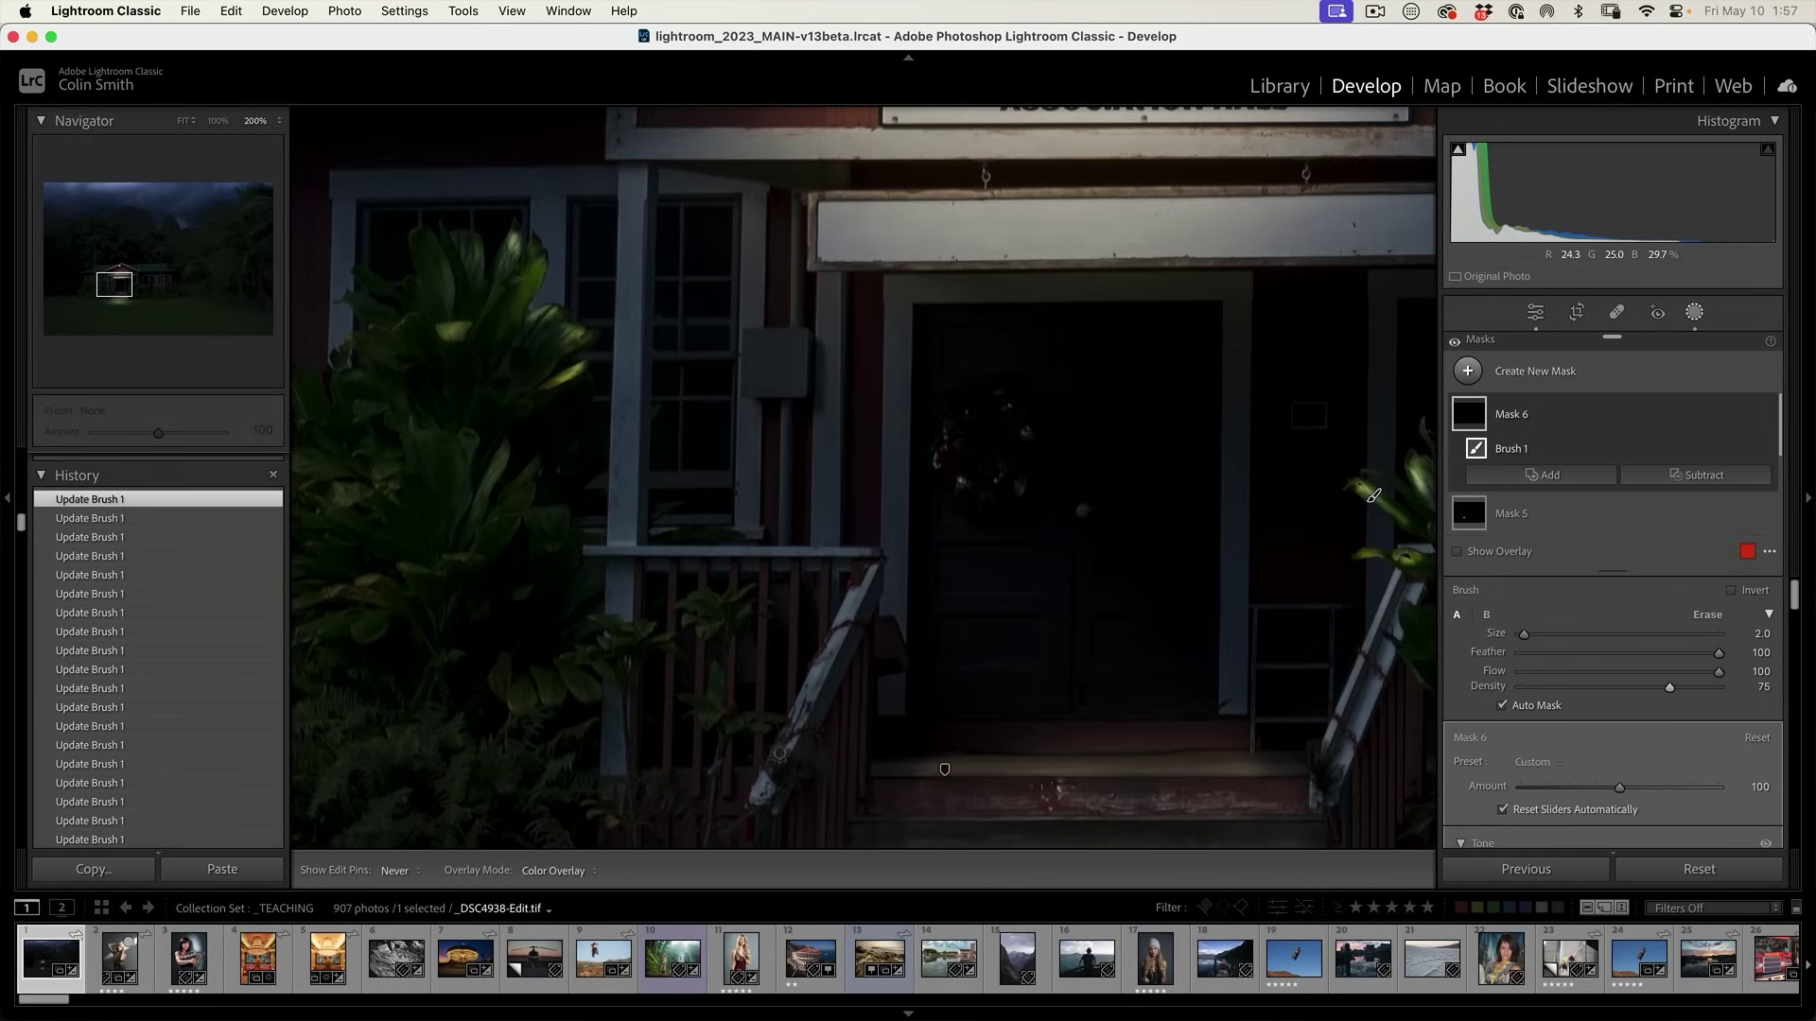
pyautogui.moveTo(780, 754); pyautogui.dragTo(863, 579)
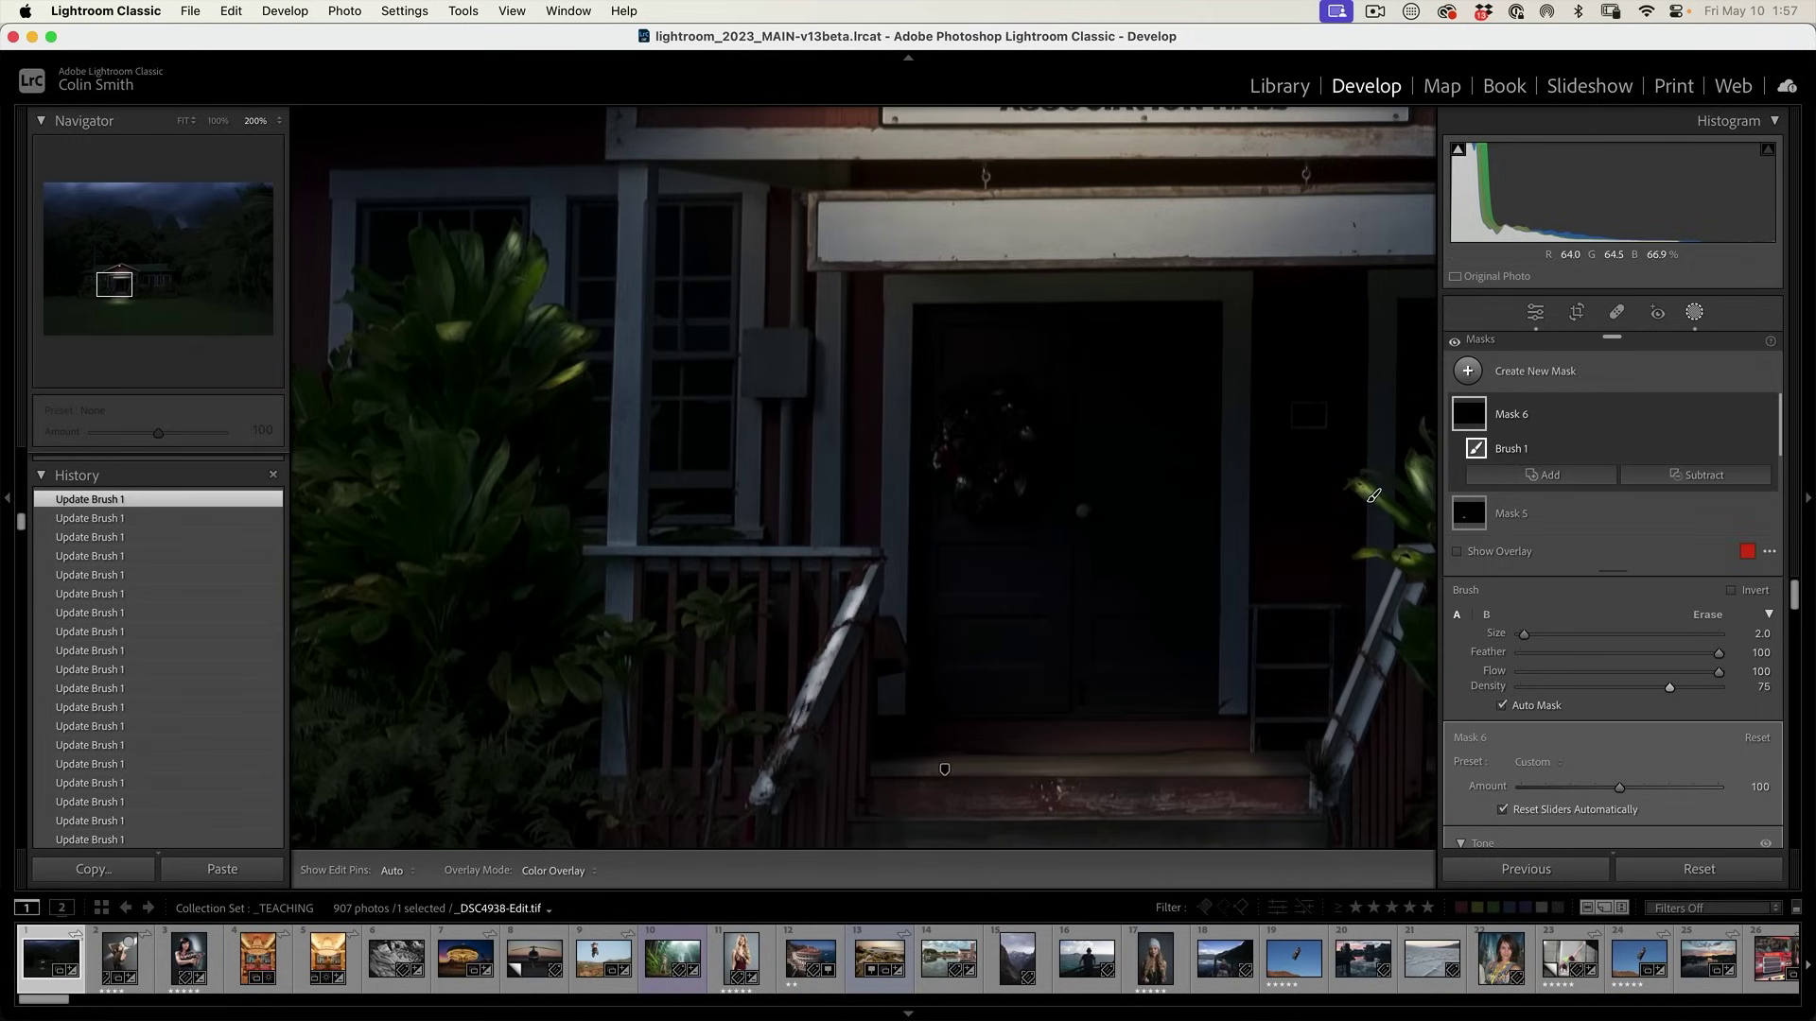
pyautogui.moveTo(1373, 496); pyautogui.dragTo(1091, 493)
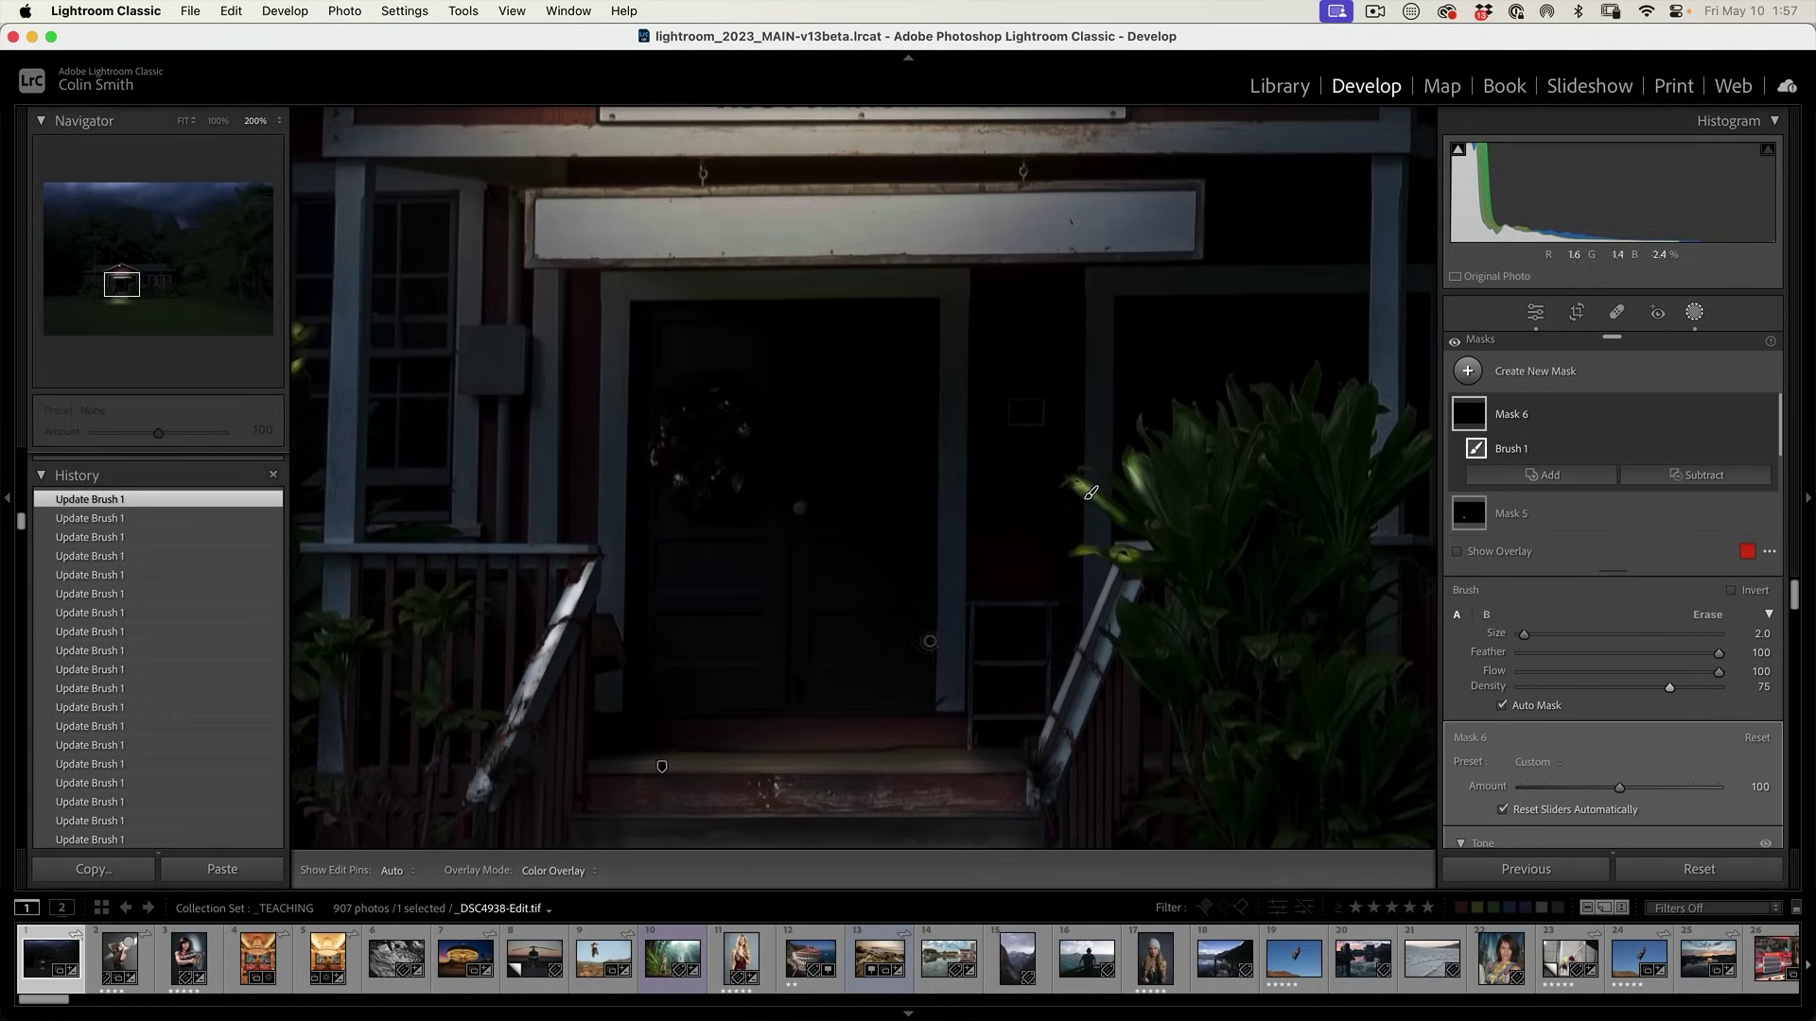
pyautogui.moveTo(1039, 733); pyautogui.dragTo(1121, 558)
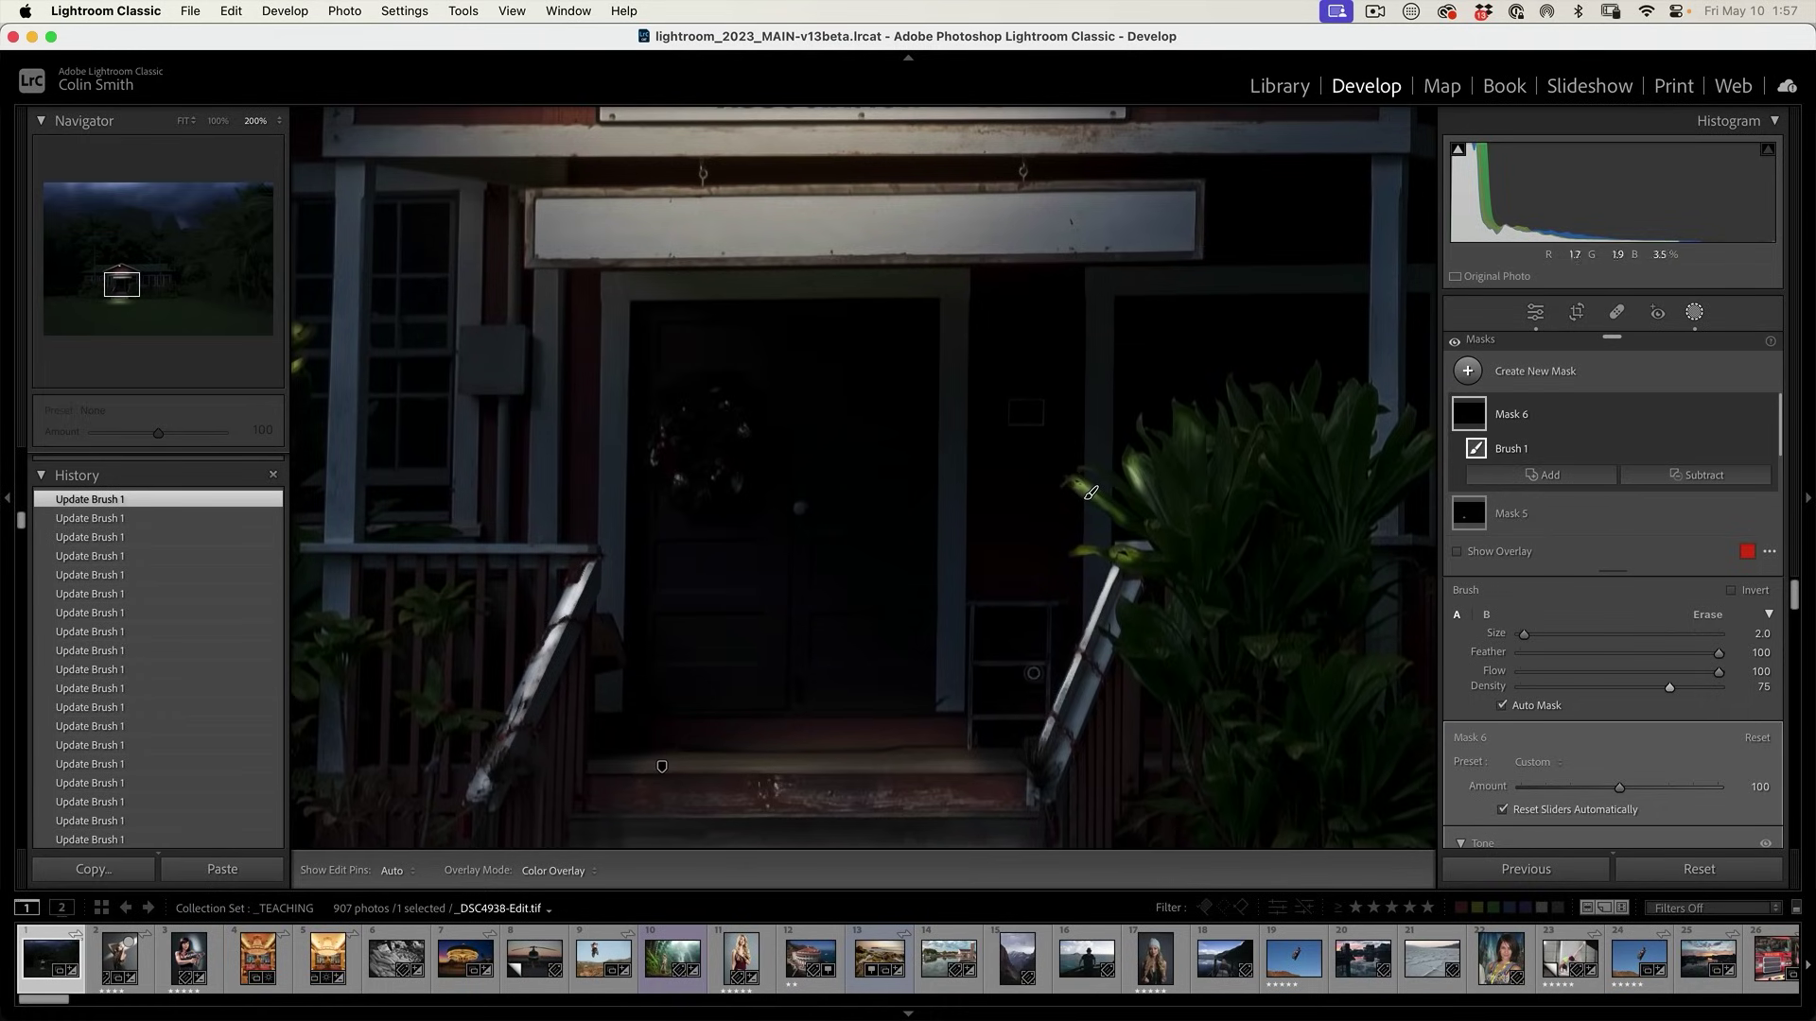
# Undo the last brush stroke, set the brush Density to 31 and lightly brighten the upper edge of the hanging board above the door.
pyautogui.moveTo(674, 550); pyautogui.dragTo(853, 636)
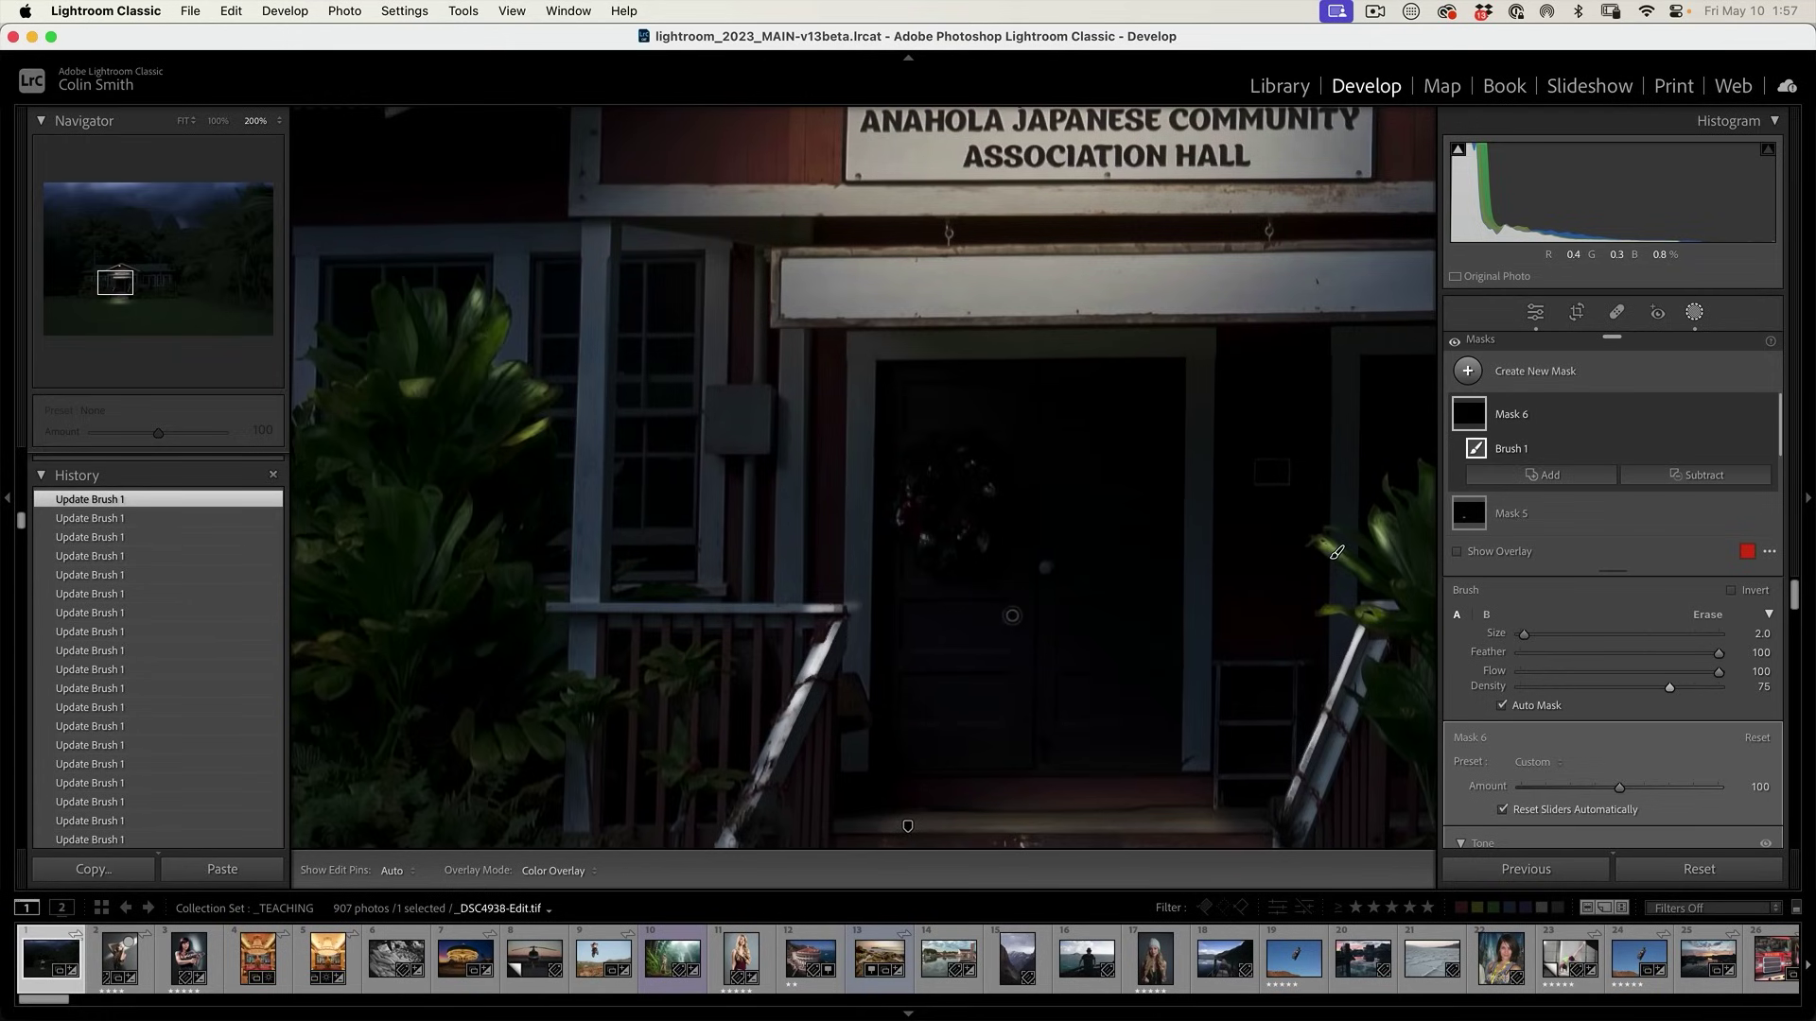
pyautogui.press('super+z')
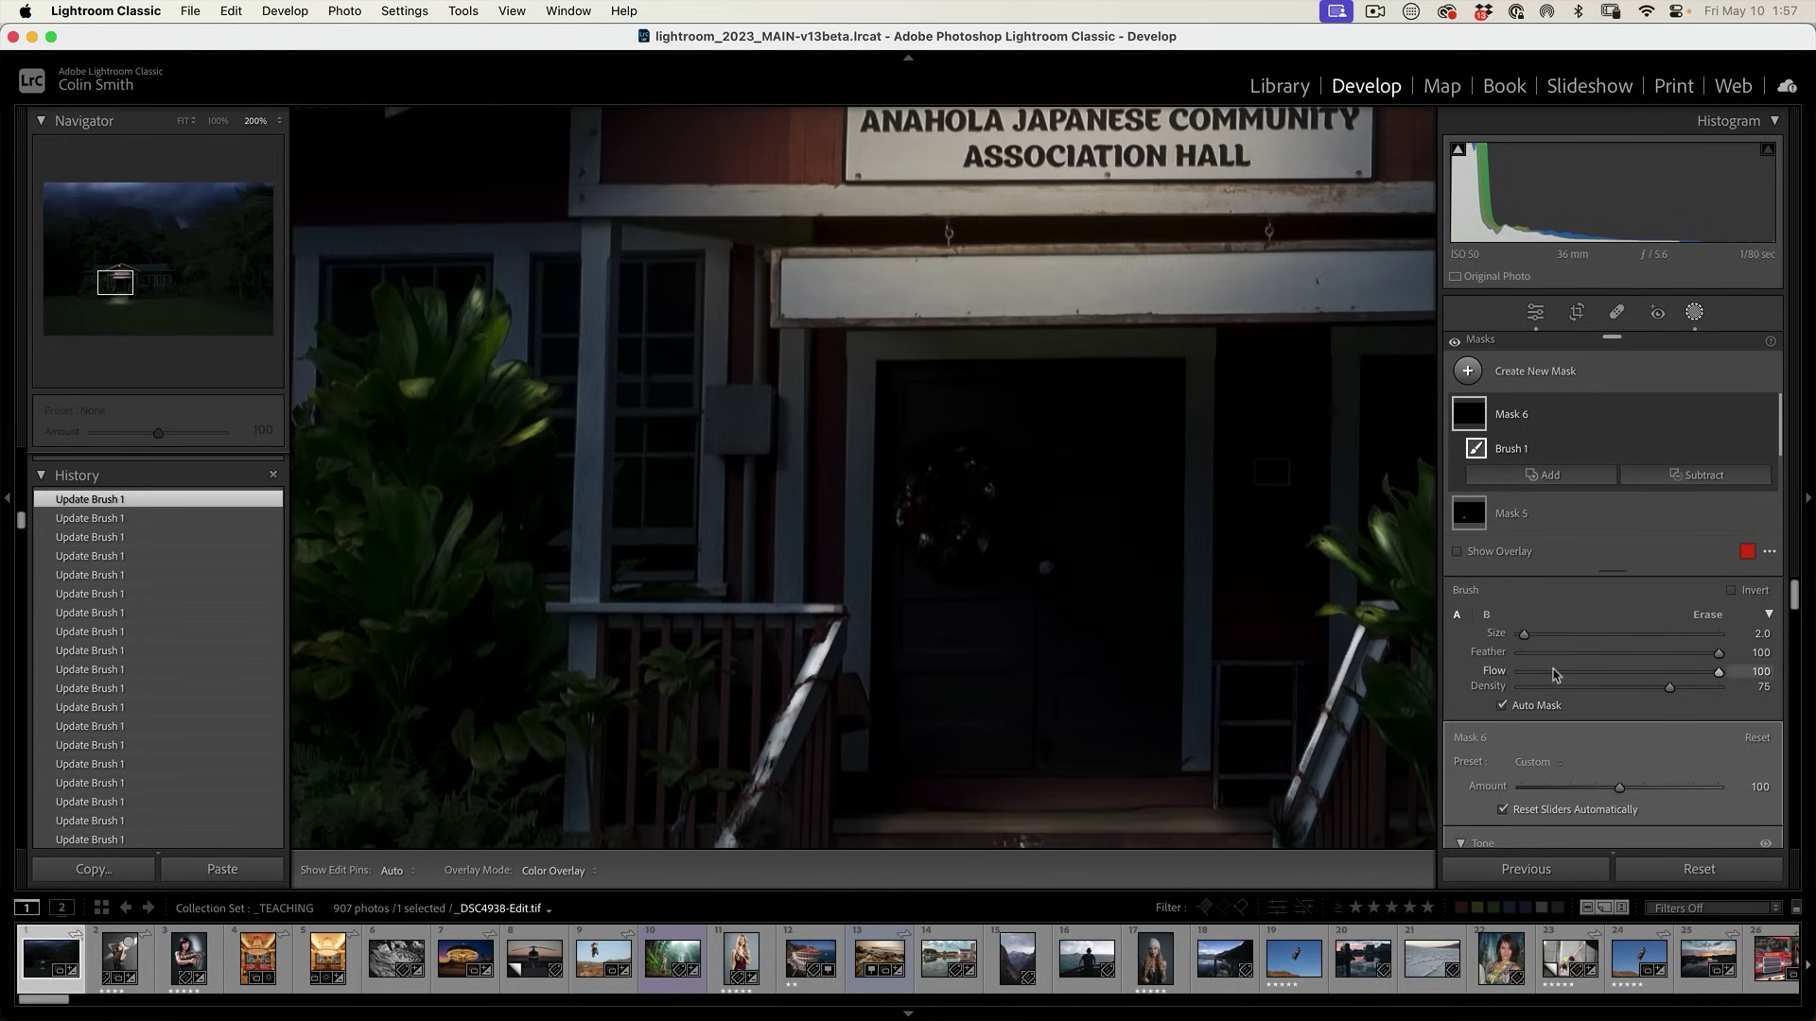
pyautogui.moveTo(1669, 687); pyautogui.dragTo(1581, 687)
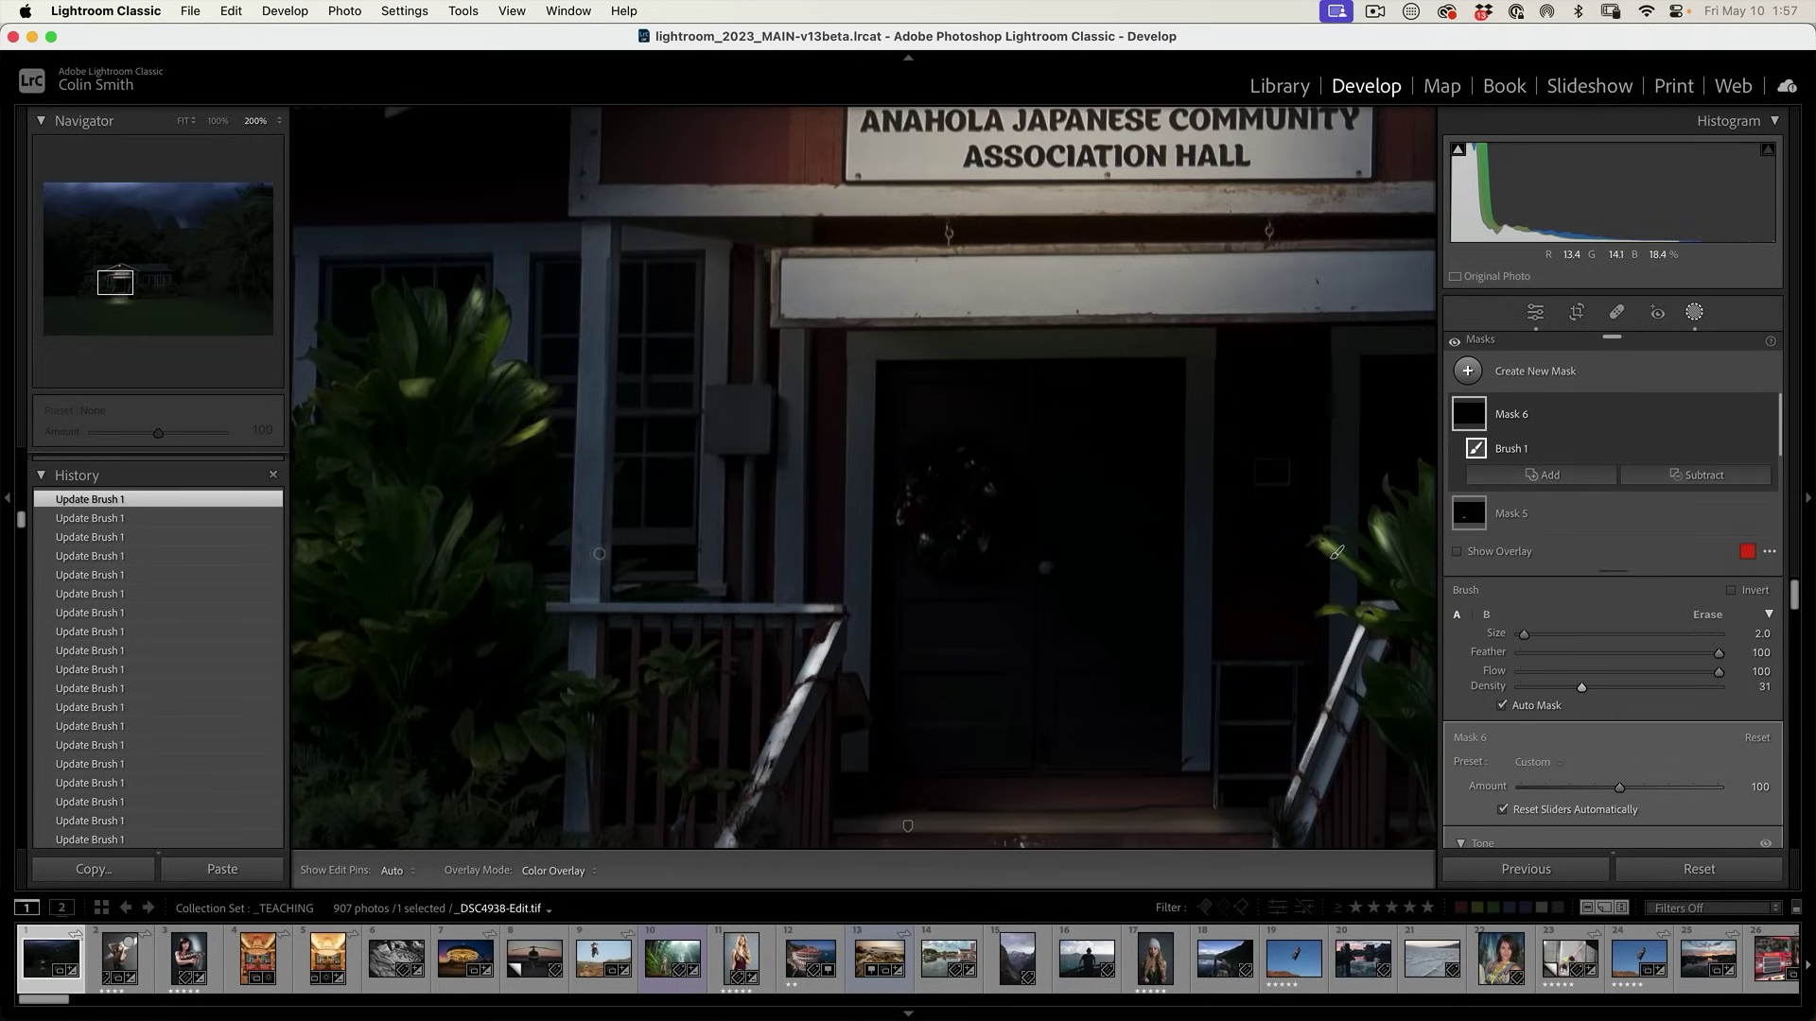
pyautogui.moveTo(985, 494); pyautogui.dragTo(757, 547)
pyautogui.press('h')
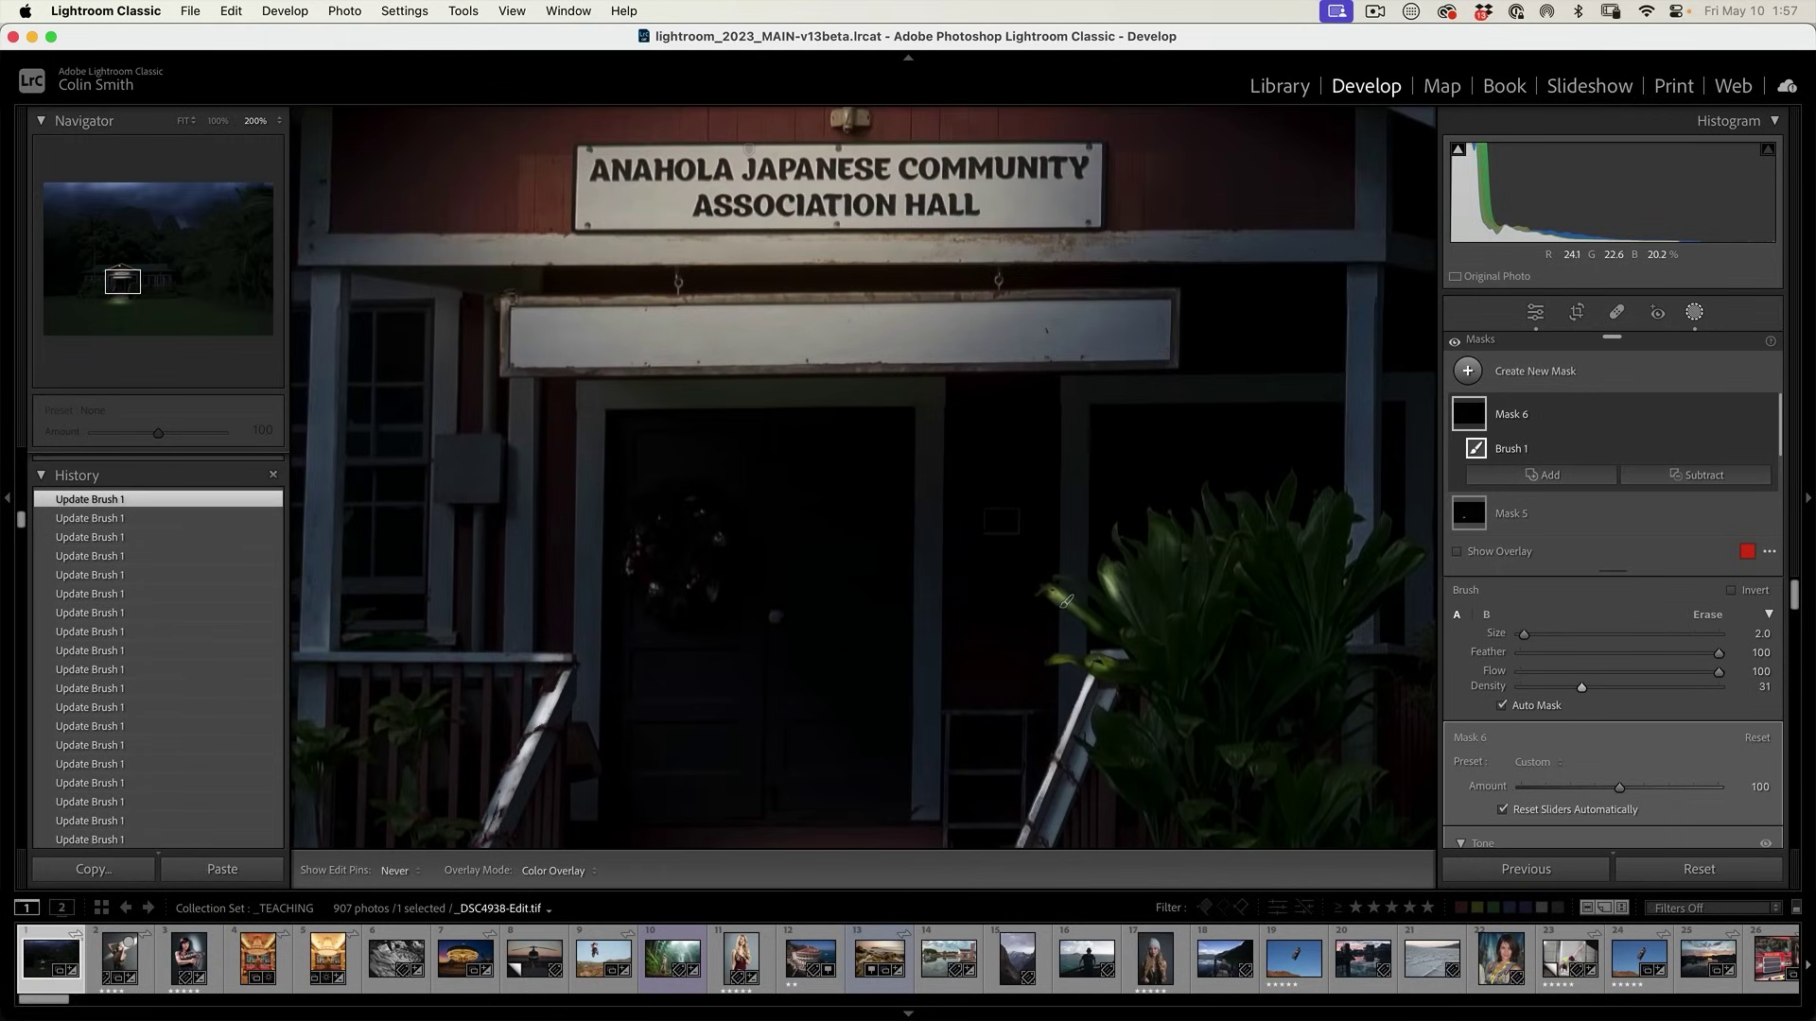
pyautogui.moveTo(920, 294); pyautogui.dragTo(1095, 299)
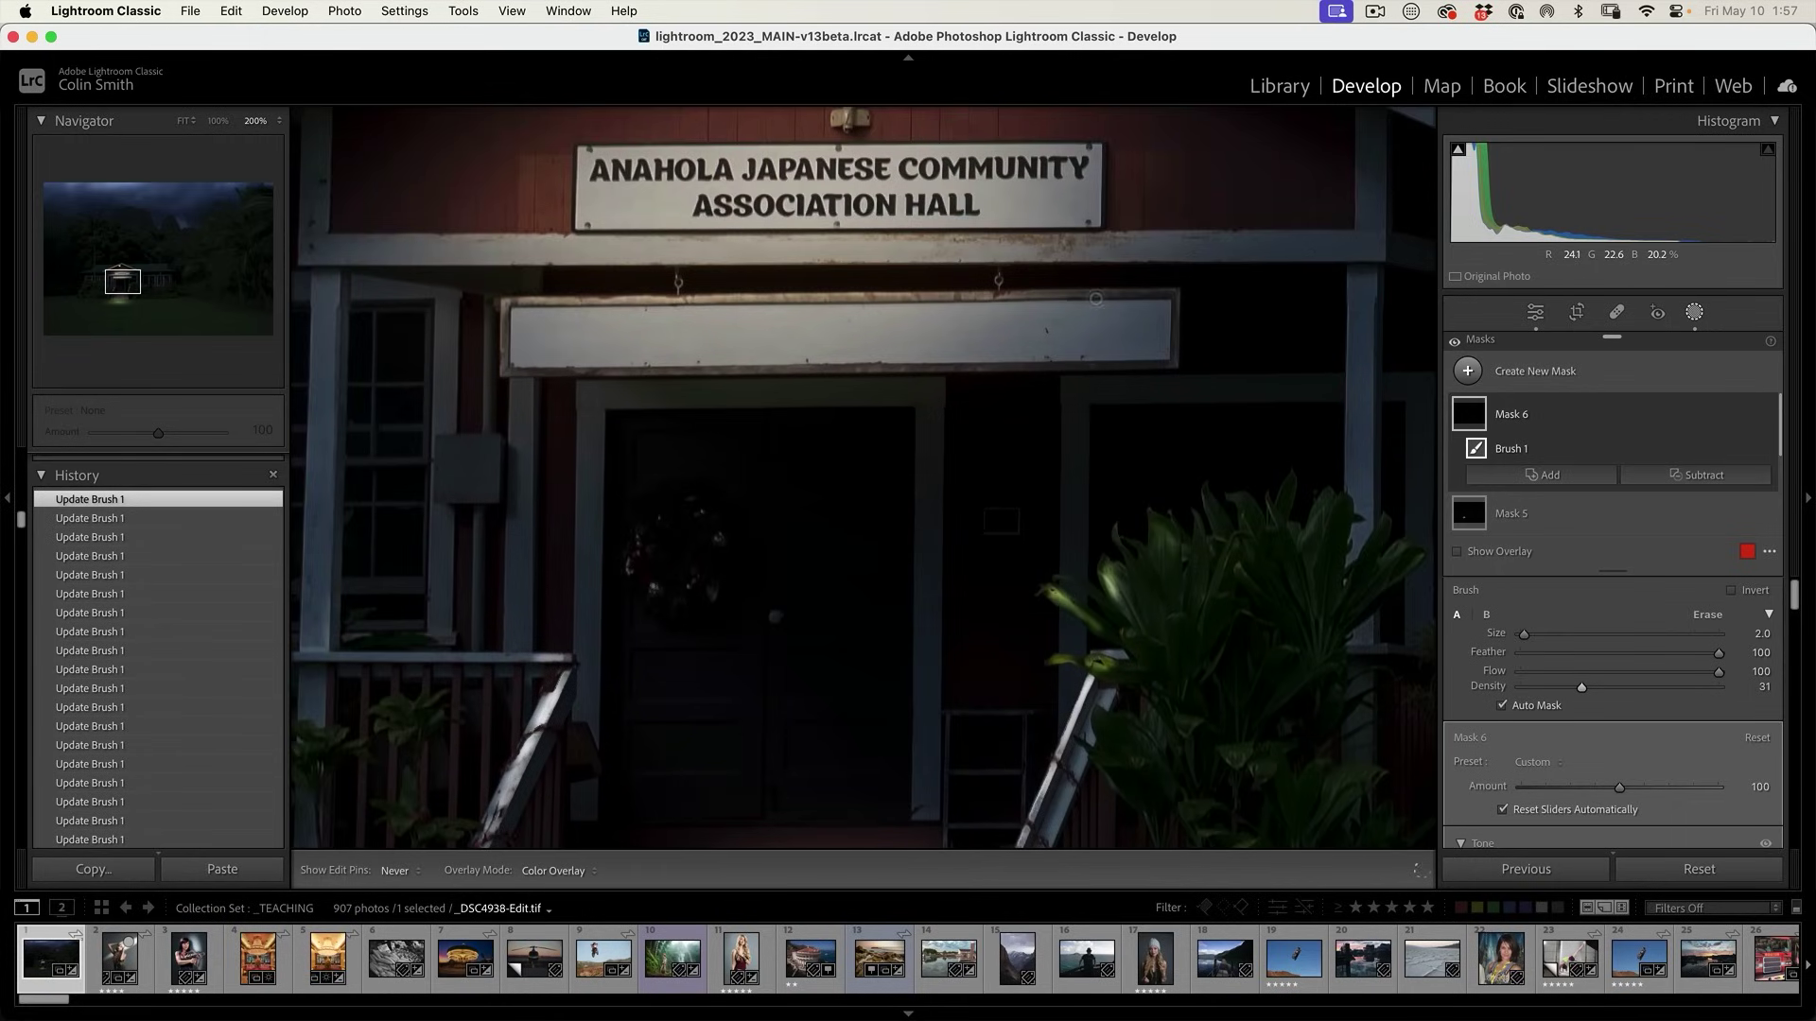
pyautogui.press('h')
# Brush faint light along the horizontal beam beneath the hall's name sign and undo the last stroke.
pyautogui.moveTo(891, 284); pyautogui.dragTo(963, 421)
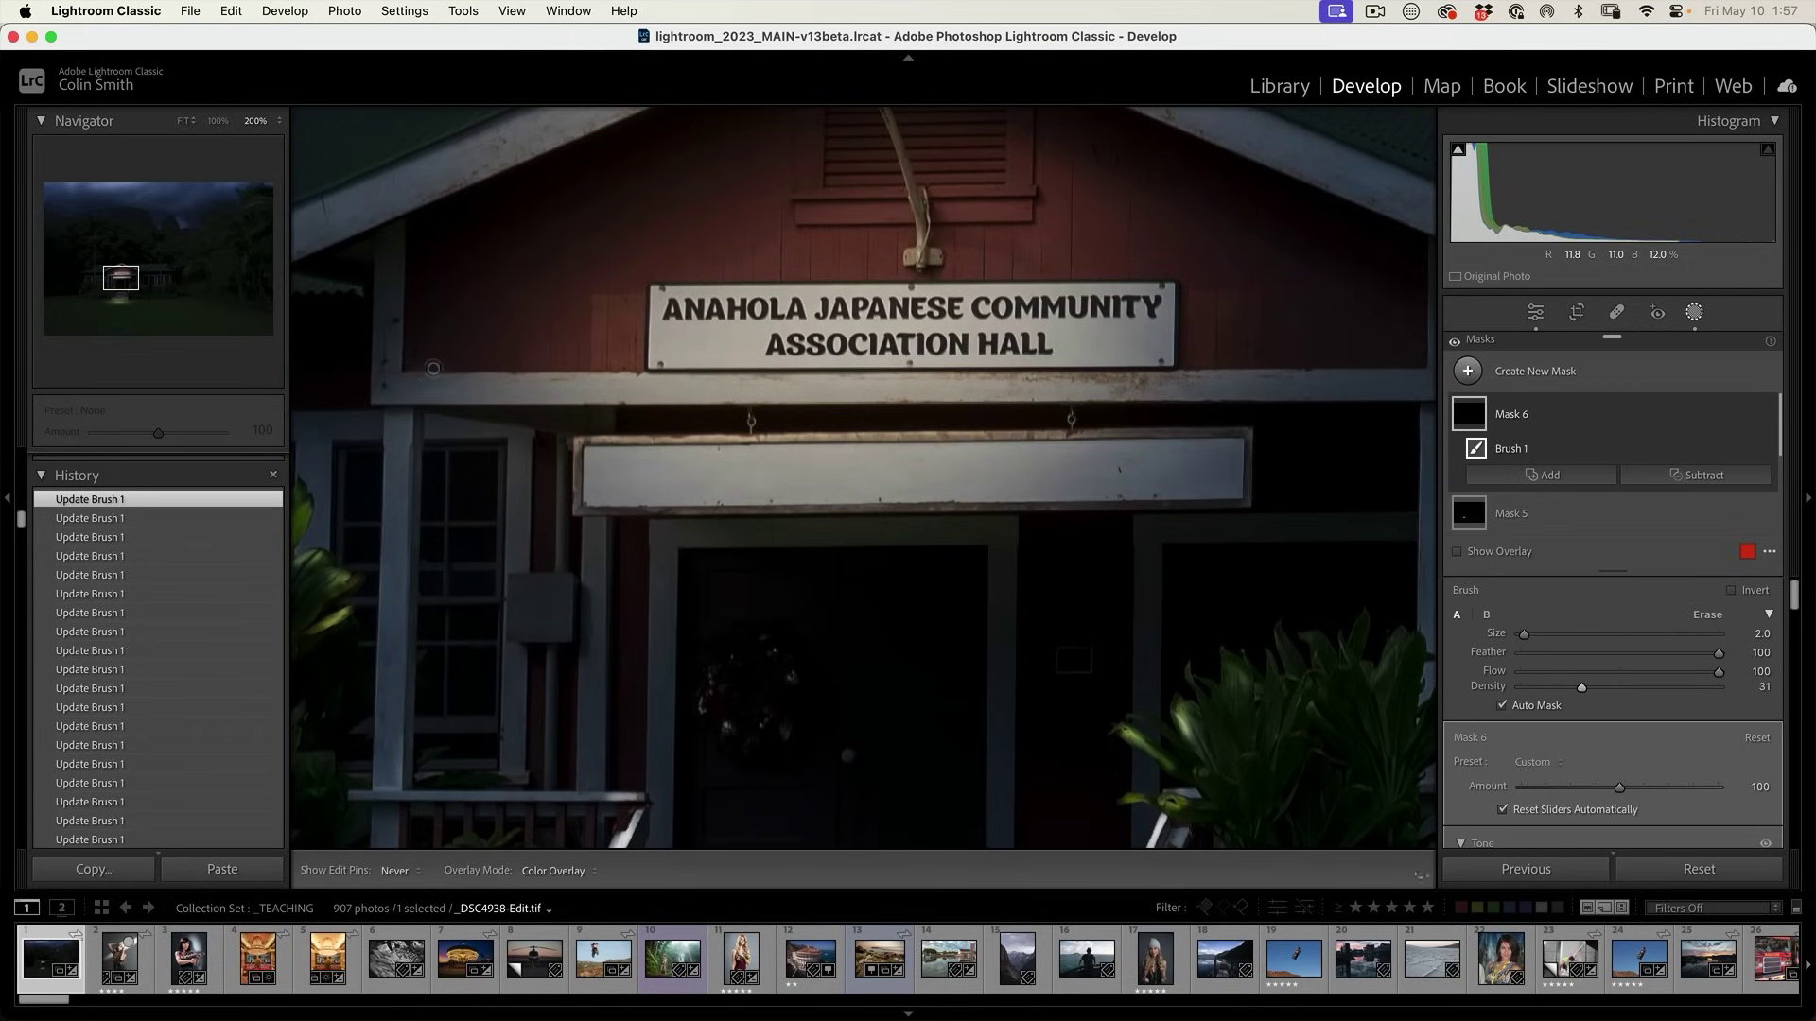
pyautogui.press('h')
pyautogui.press('h')
pyautogui.press('h')
pyautogui.moveTo(955, 369); pyautogui.dragTo(553, 369)
pyautogui.press('h')
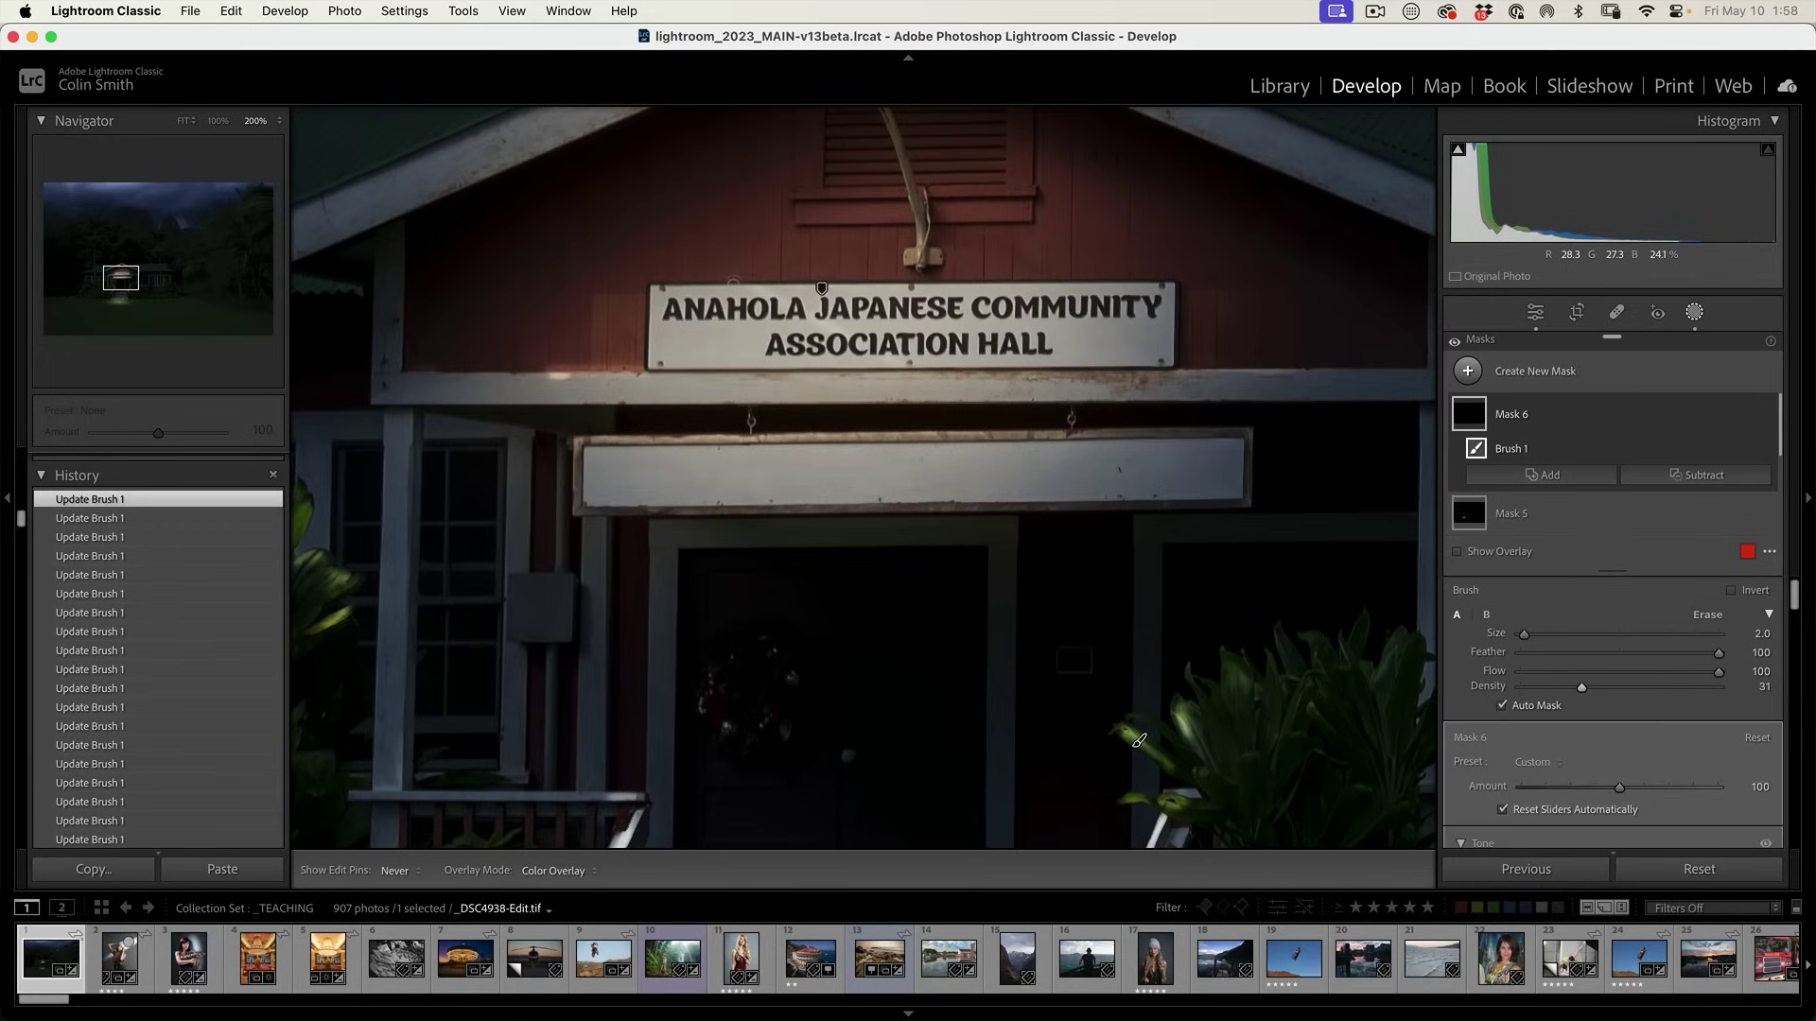
pyautogui.press('super+z')
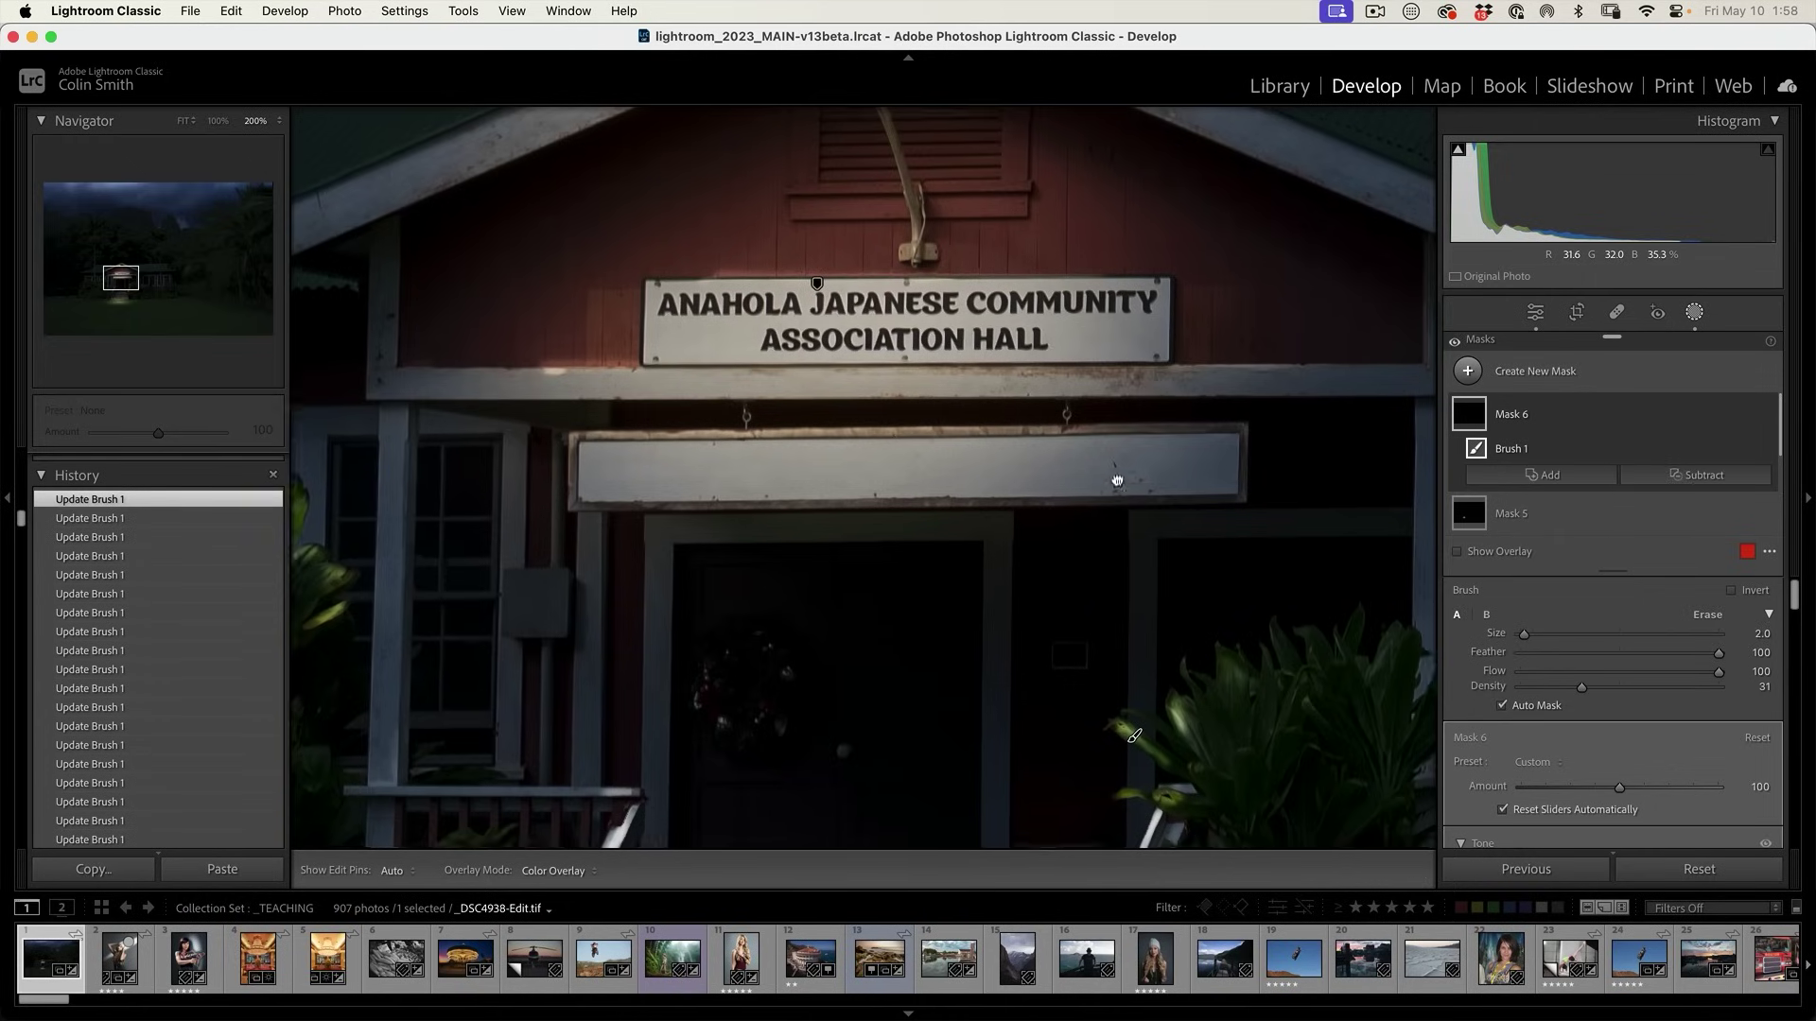
# Set Mask 6's Temp to 76 and Exposure to 3.73, checking the effect on the whole photo.
pyautogui.moveTo(1119, 478); pyautogui.dragTo(1066, 203)
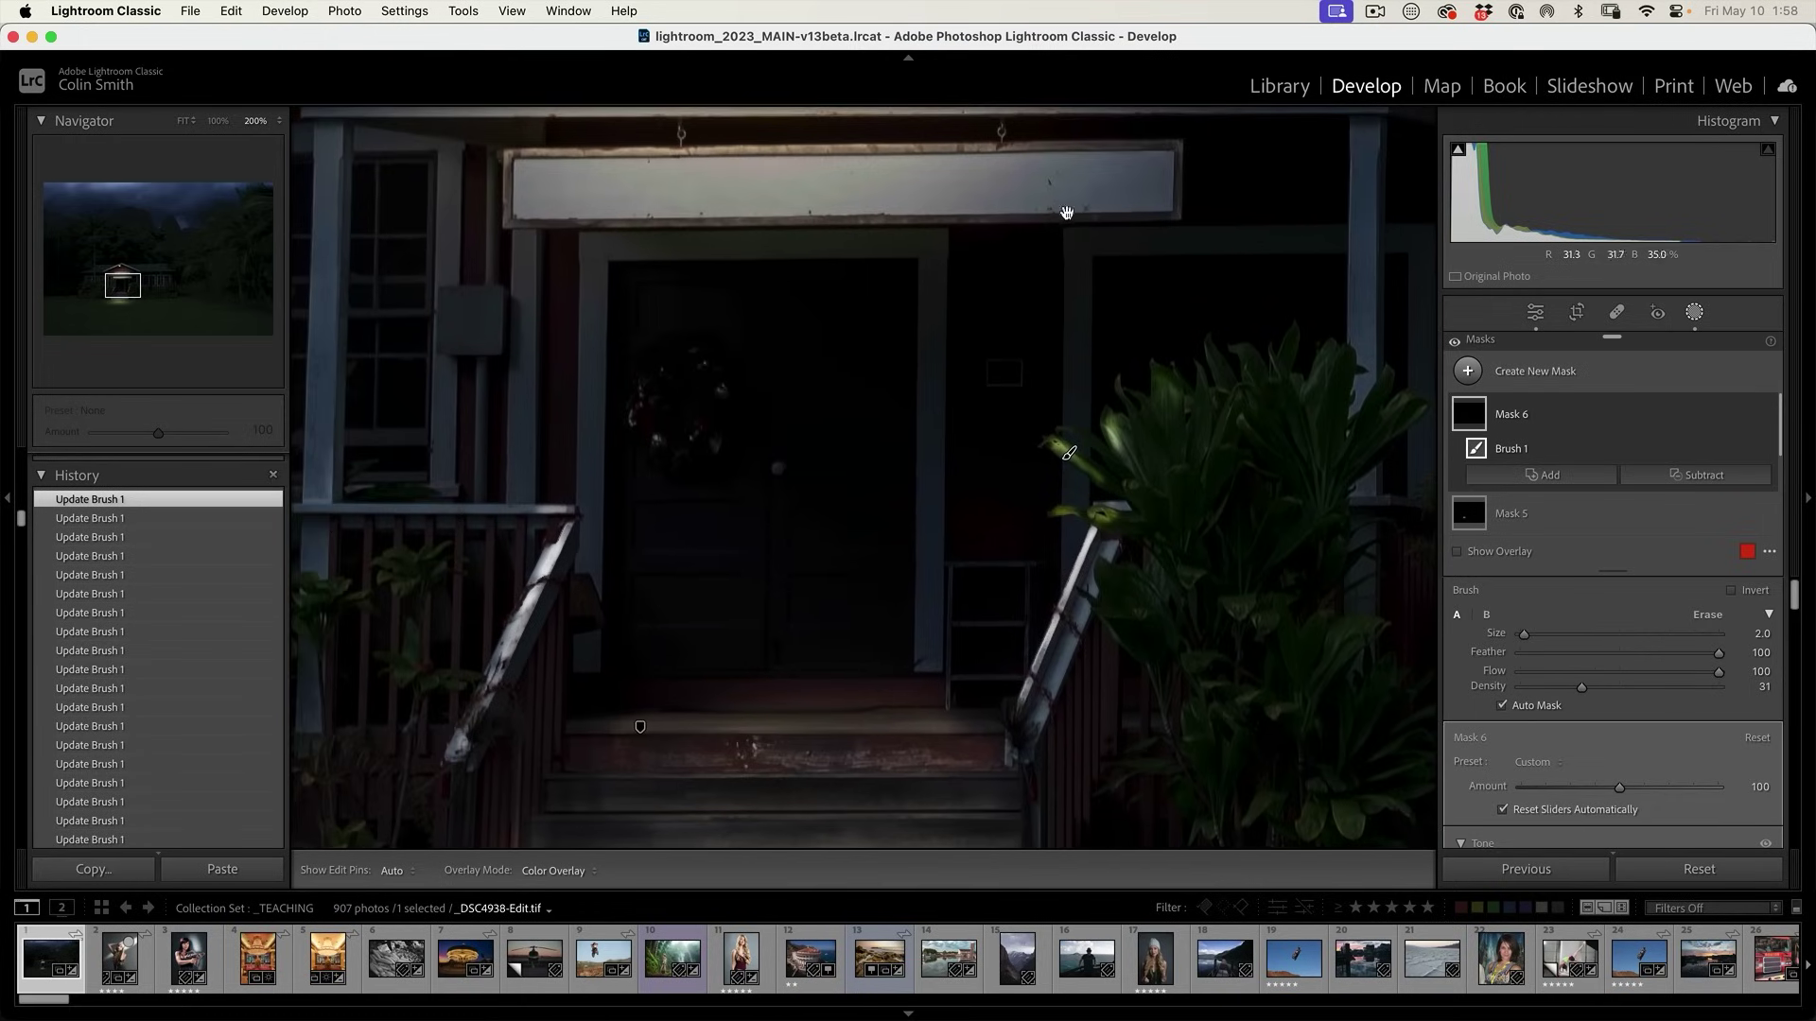
pyautogui.moveTo(1053, 474); pyautogui.dragTo(1124, 374)
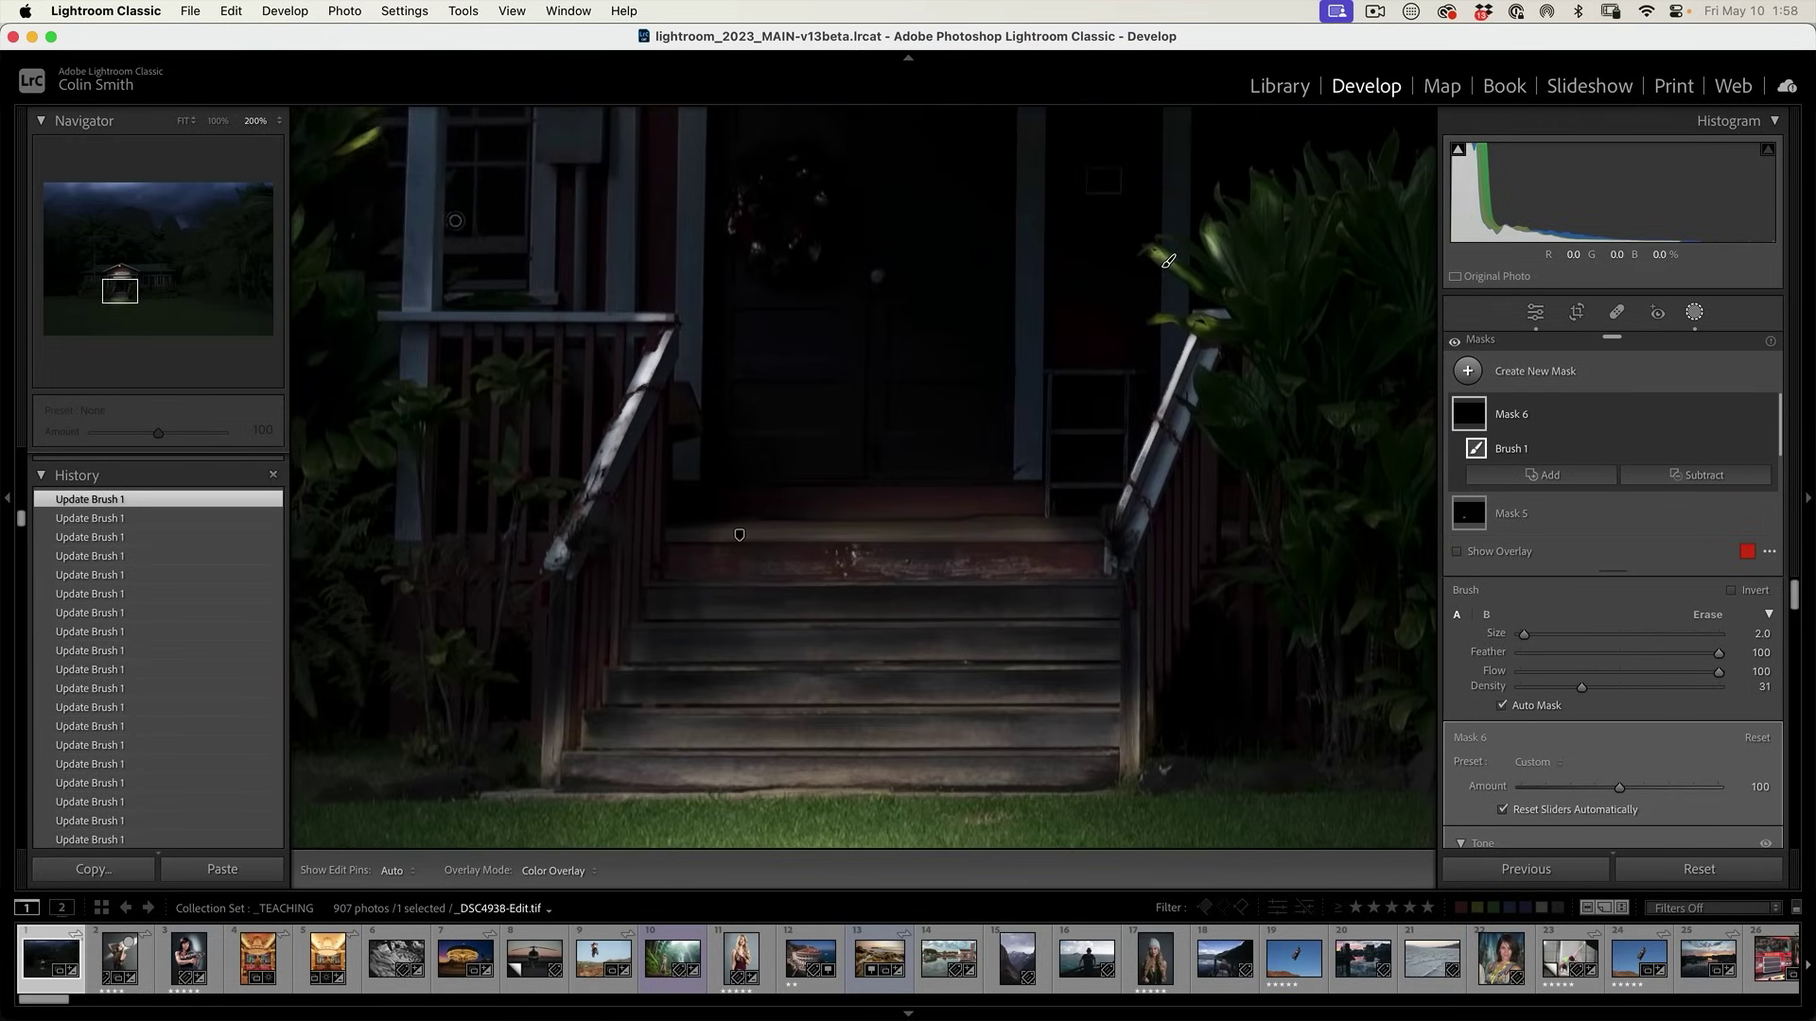
pyautogui.click(217, 124)
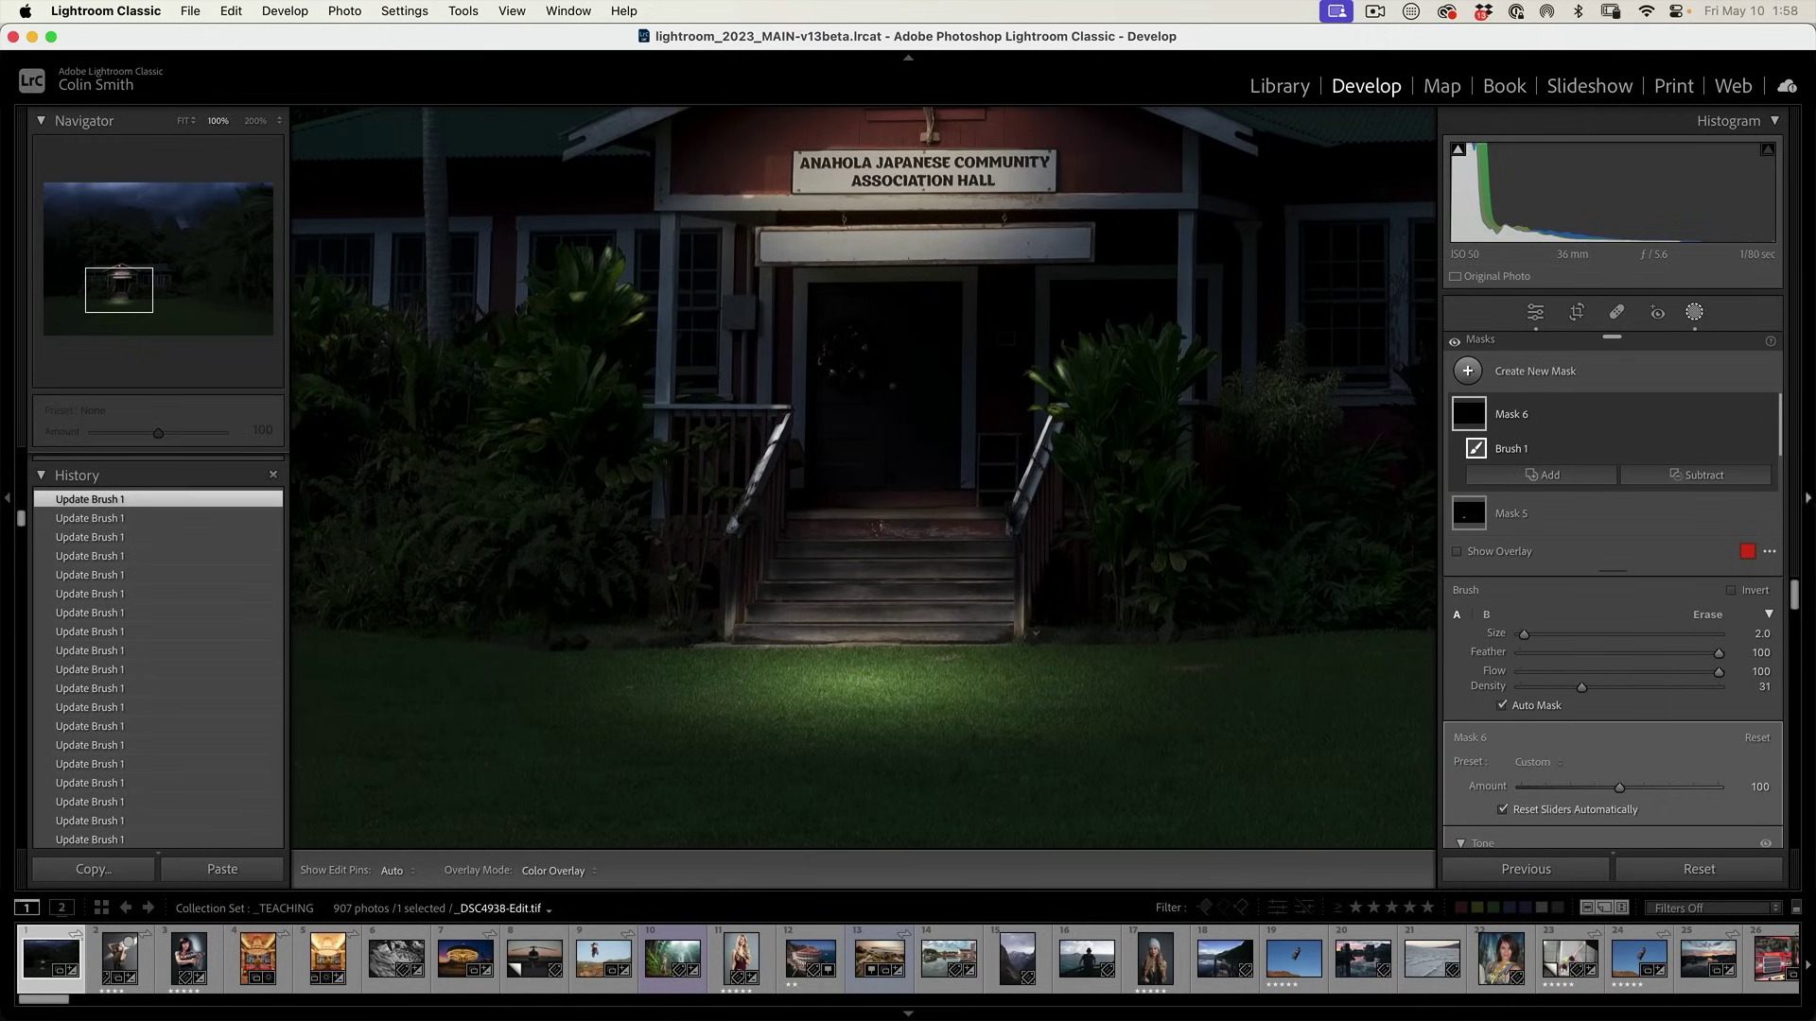
pyautogui.moveTo(1795, 611); pyautogui.dragTo(1795, 627)
pyautogui.moveTo(1662, 711)
pyautogui.mouseDown()
pyautogui.moveTo(1716, 714)
pyautogui.moveTo(1656, 710)
pyautogui.moveTo(1694, 707)
pyautogui.mouseUp()
pyautogui.moveTo(1794, 634); pyautogui.dragTo(1794, 620)
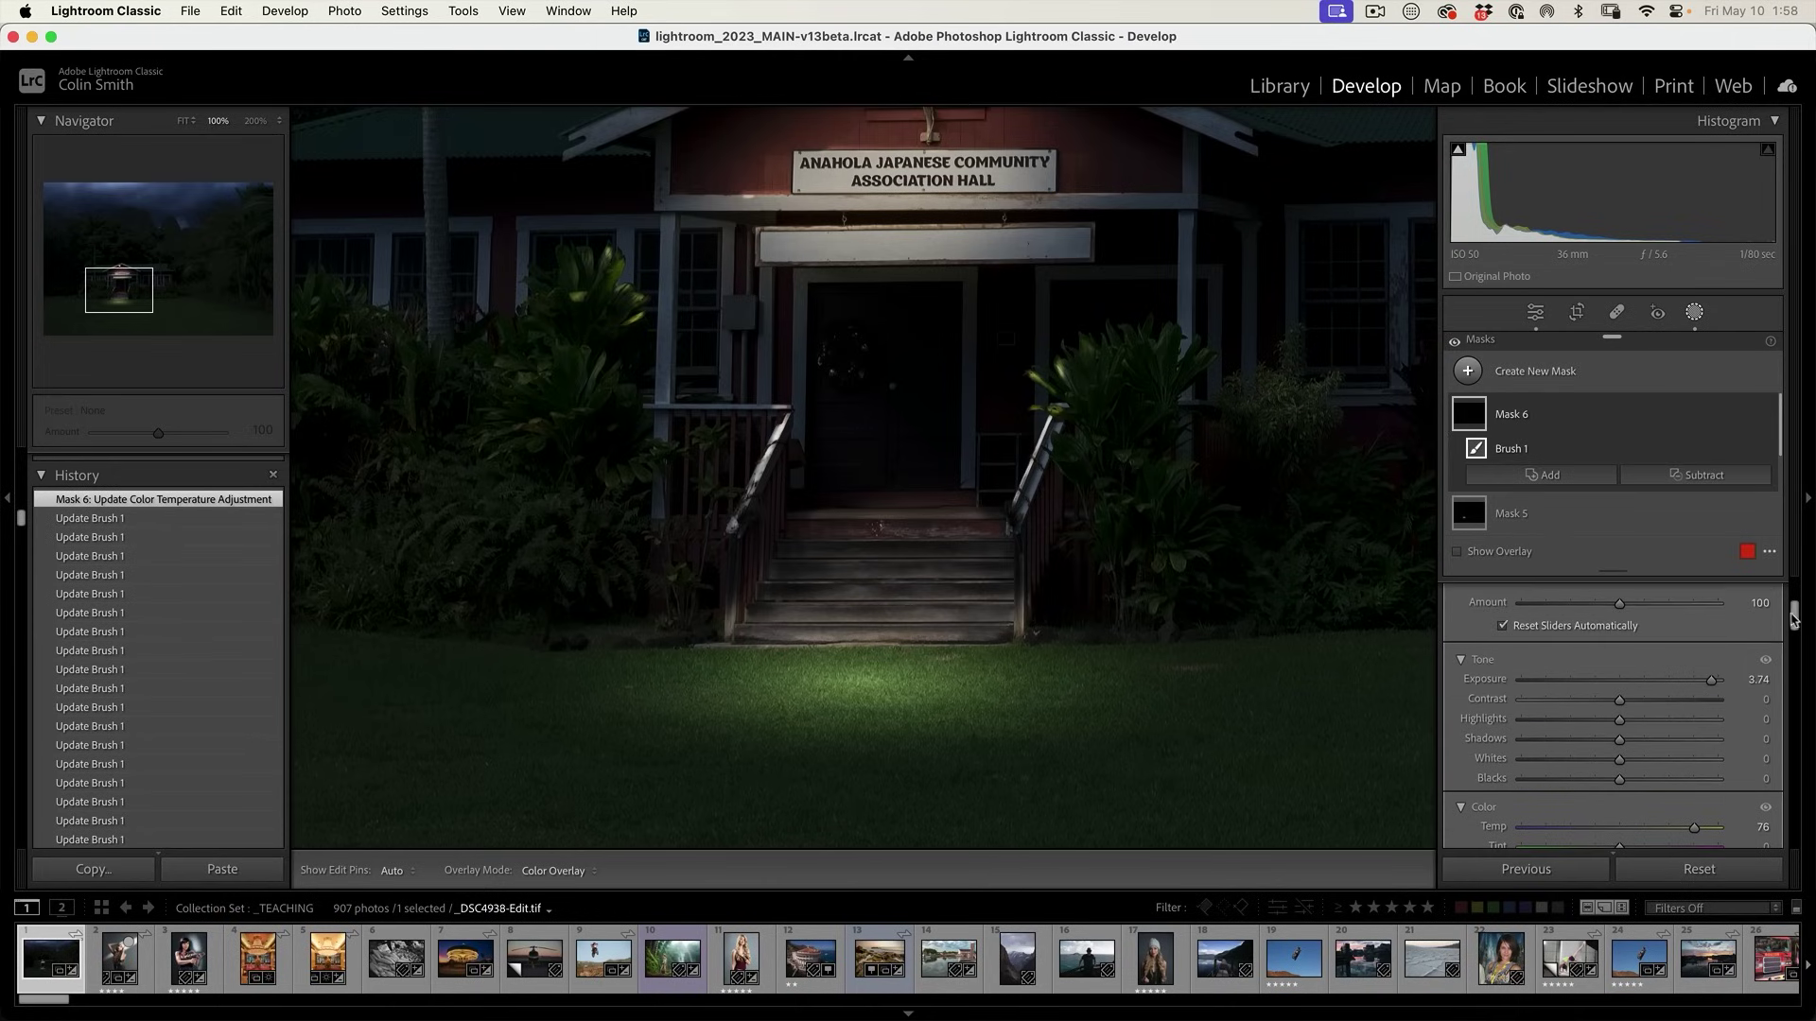
pyautogui.moveTo(1712, 684)
pyautogui.mouseDown()
pyautogui.moveTo(1688, 687)
pyautogui.moveTo(1712, 686)
pyautogui.mouseUp()
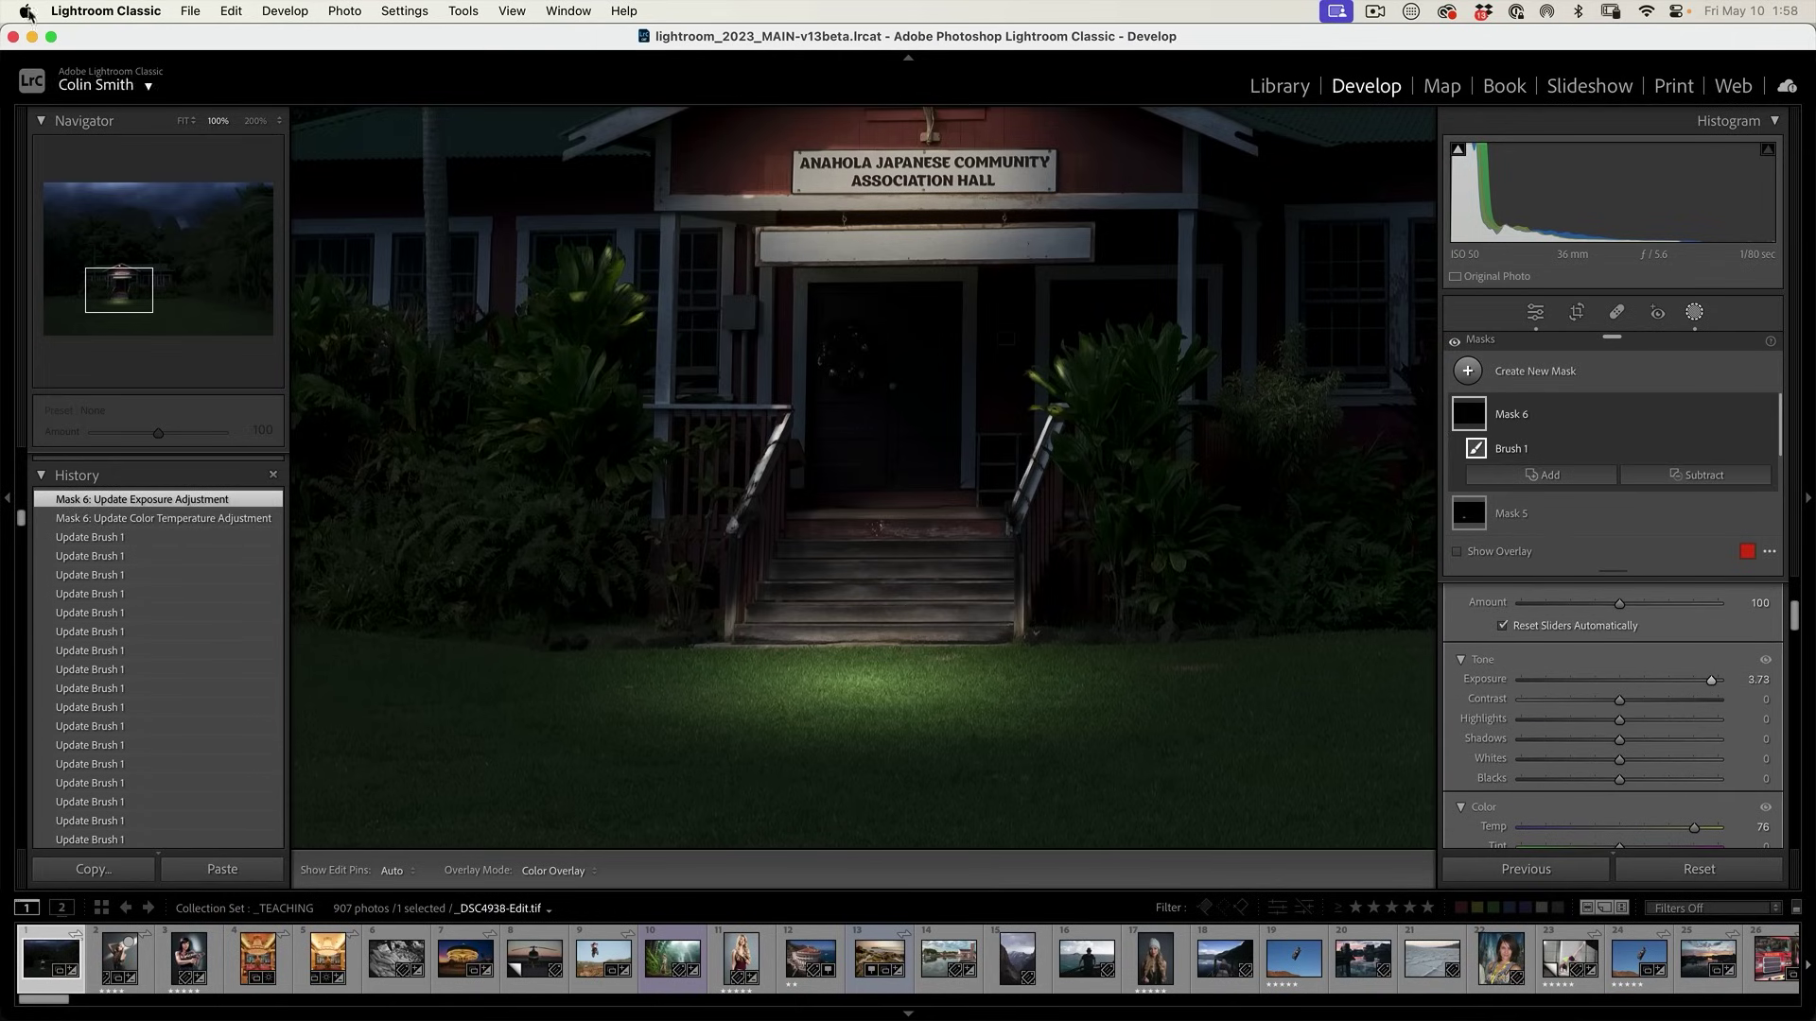
pyautogui.click(184, 121)
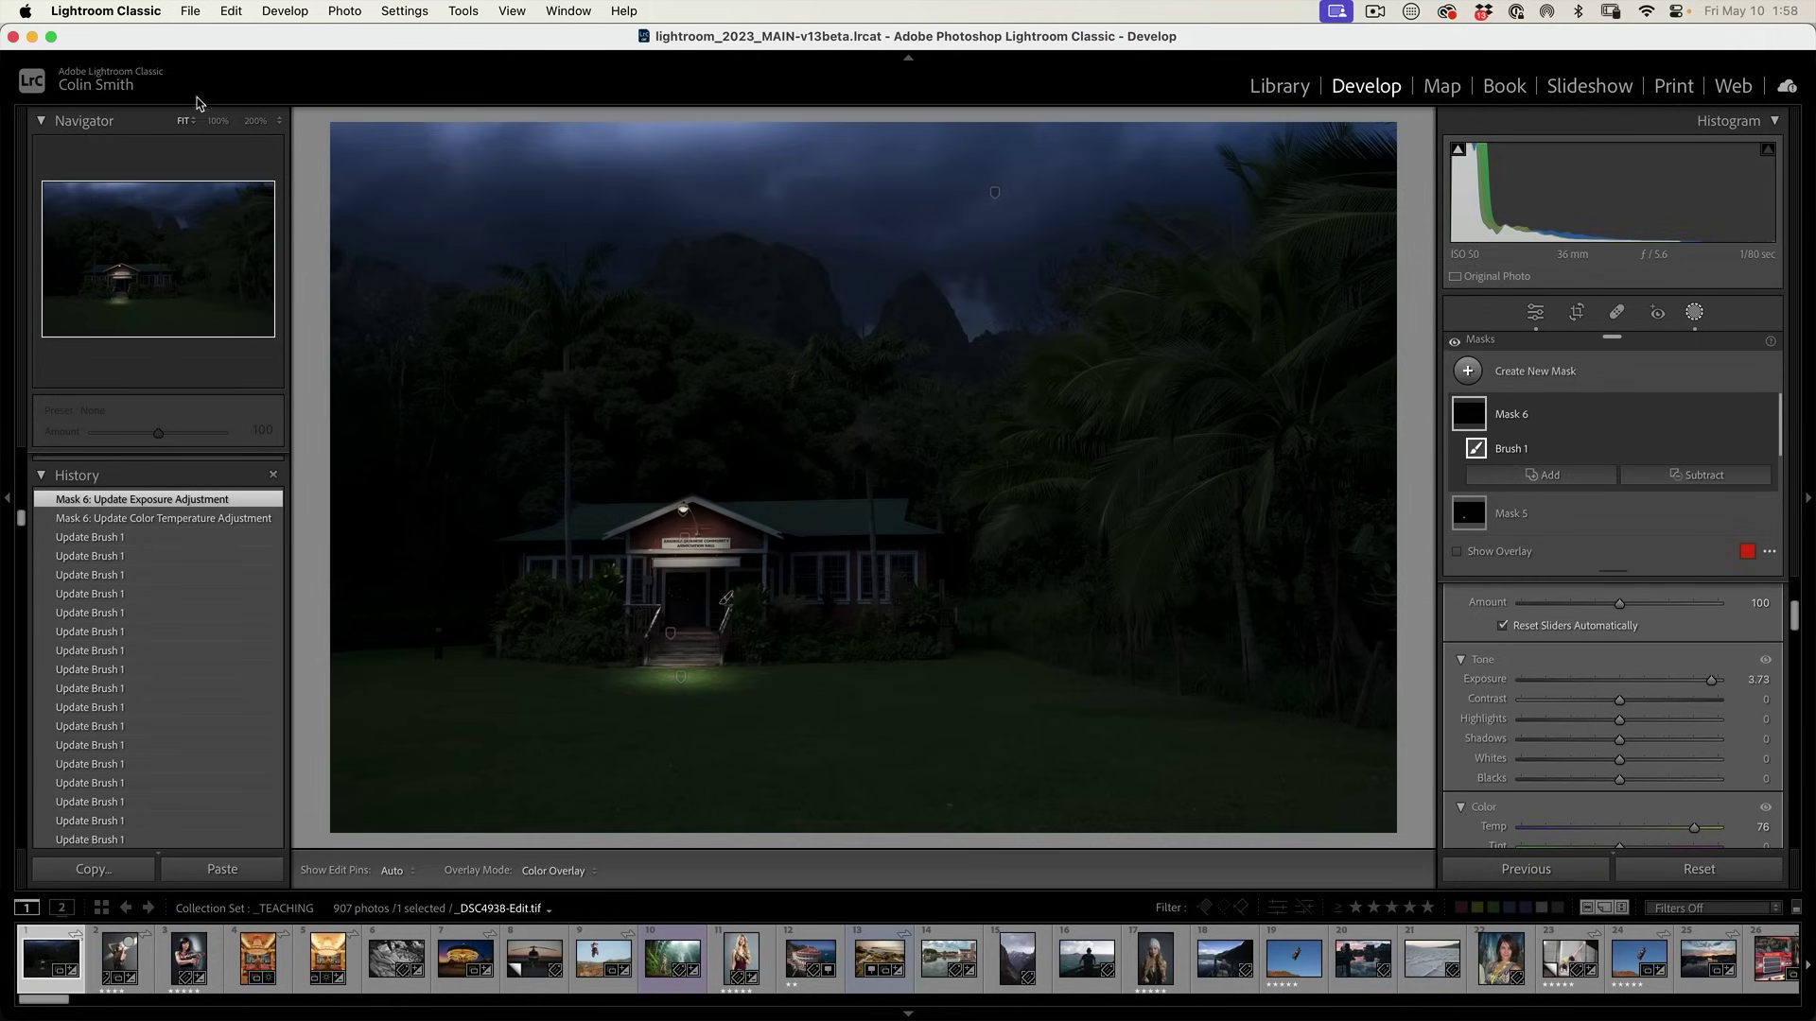
pyautogui.press('z')
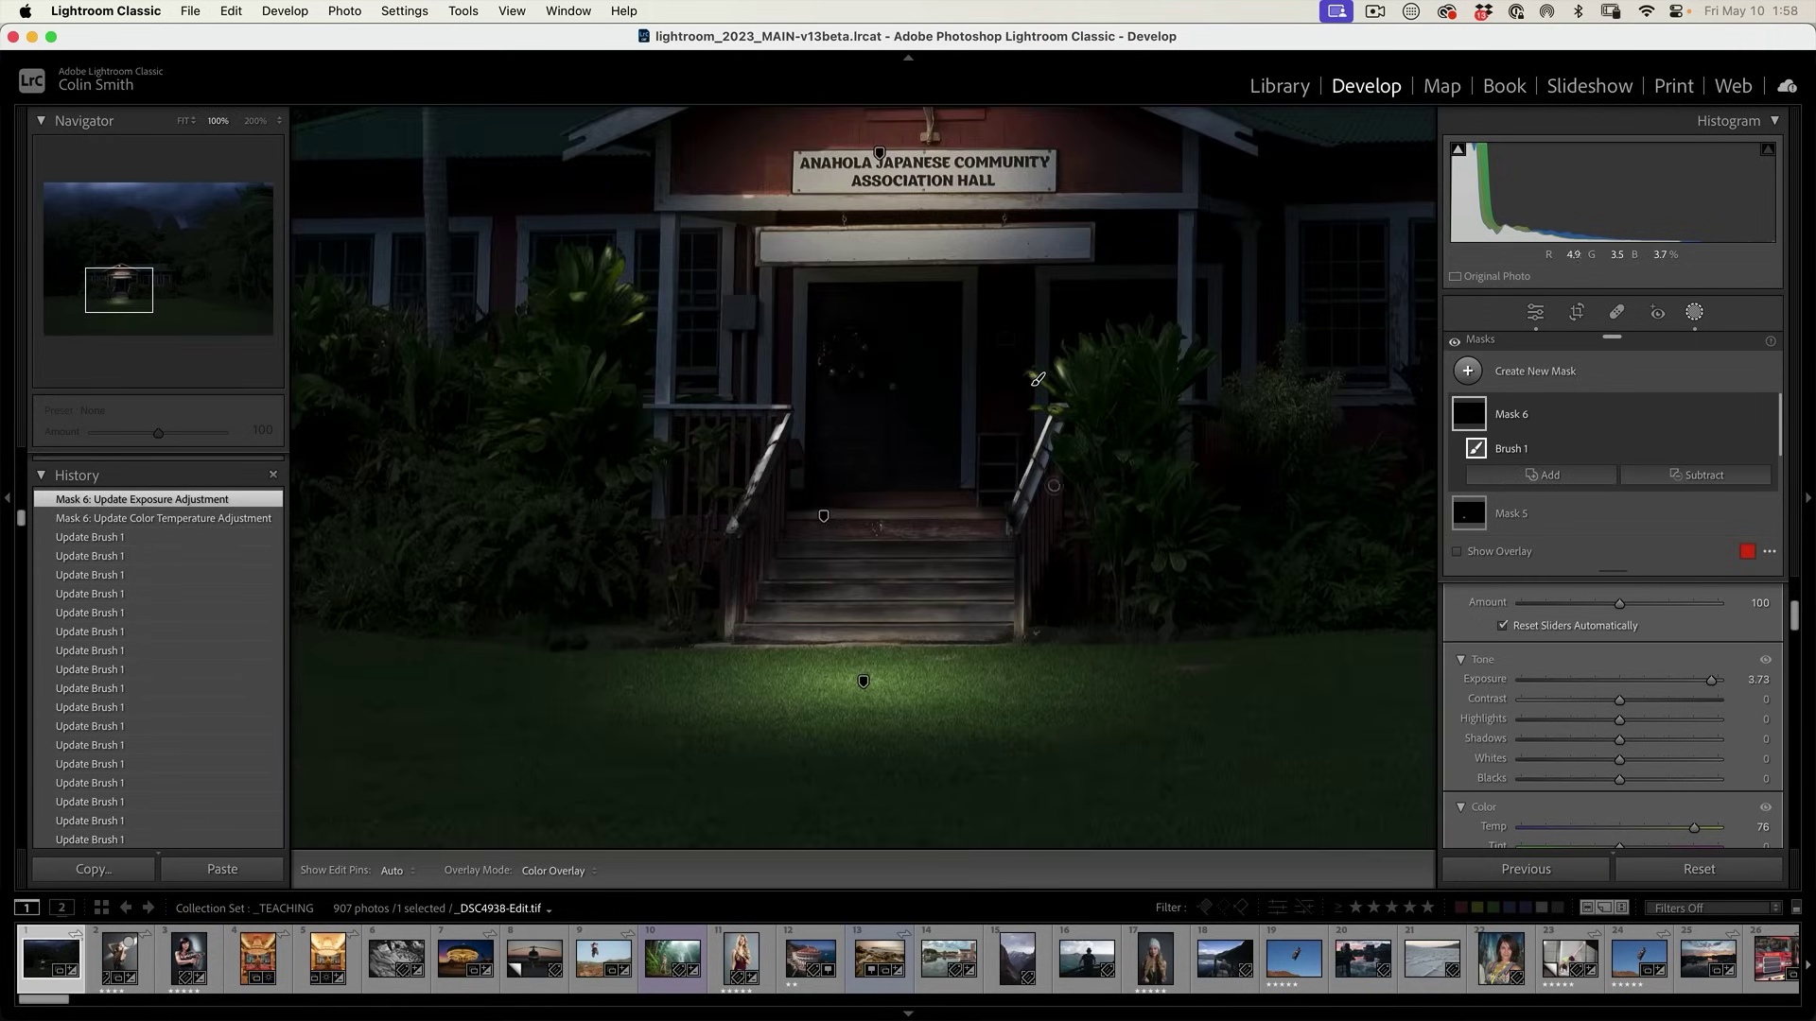
# Resize the brush to fit the palm trunk left of the porch and paint light up its building-facing side.
pyautogui.moveTo(1120, 283); pyautogui.dragTo(1028, 379)
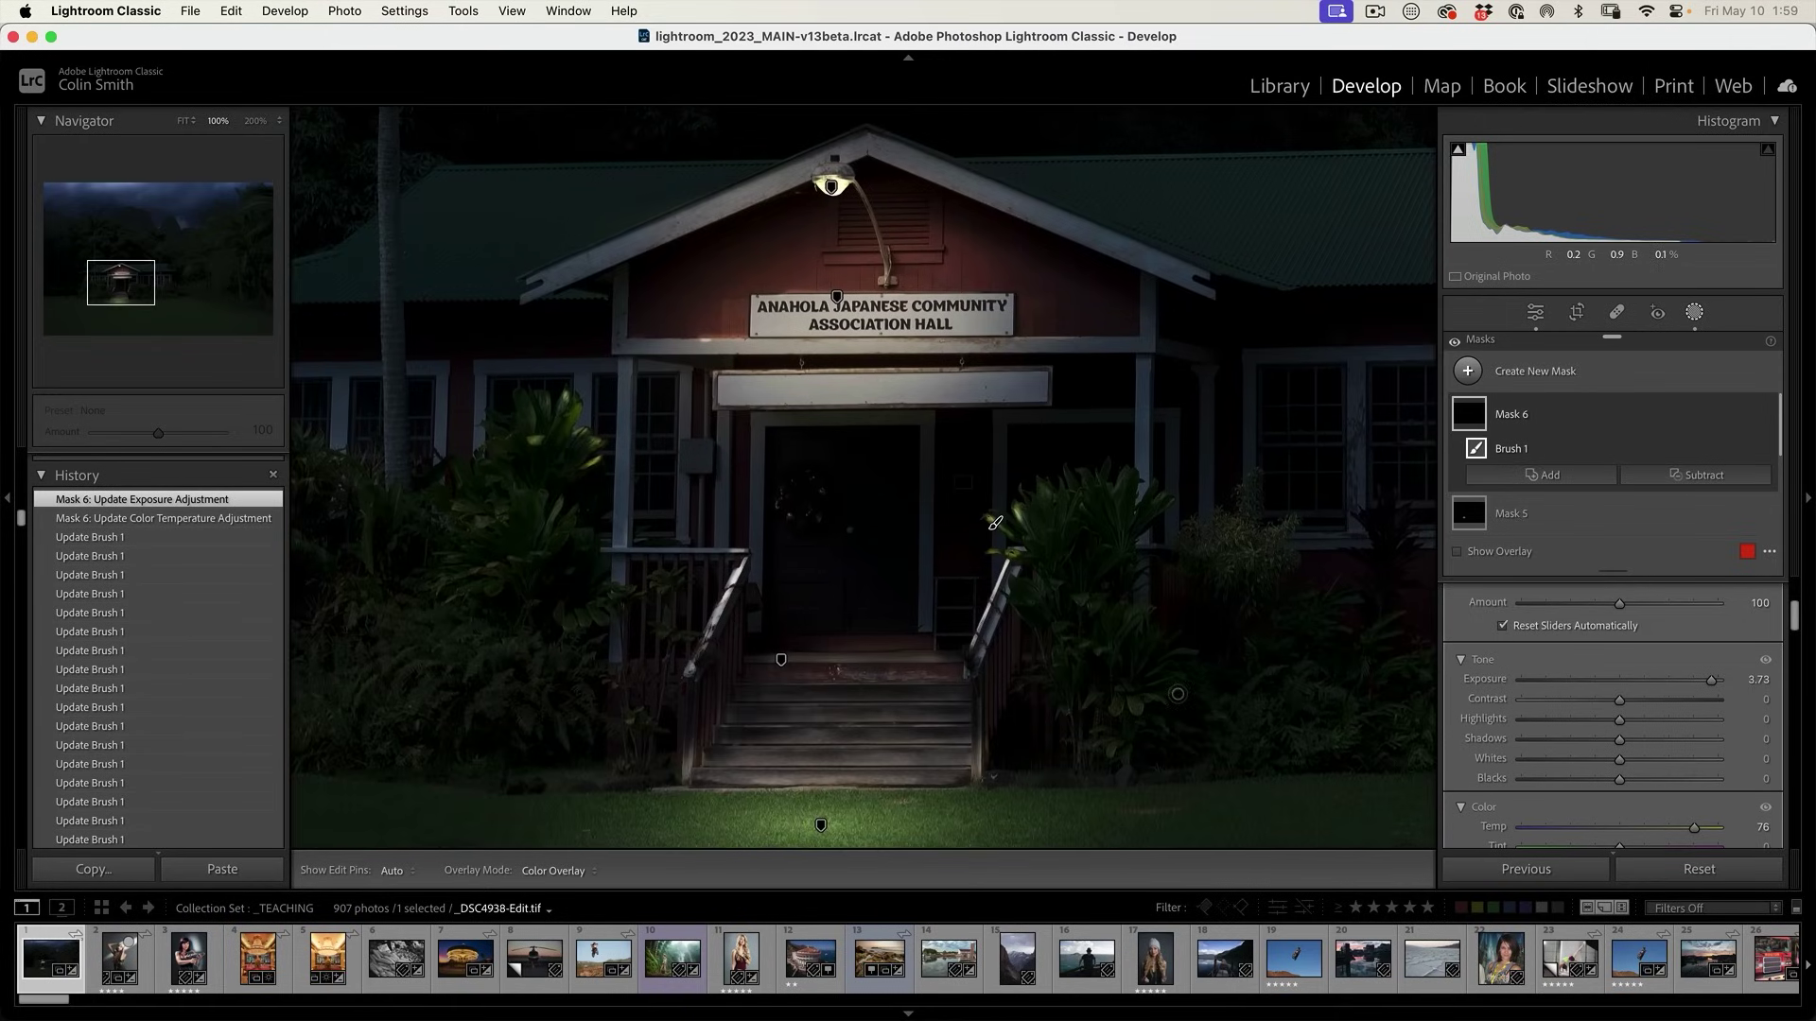
pyautogui.scroll(10, 605, 341)
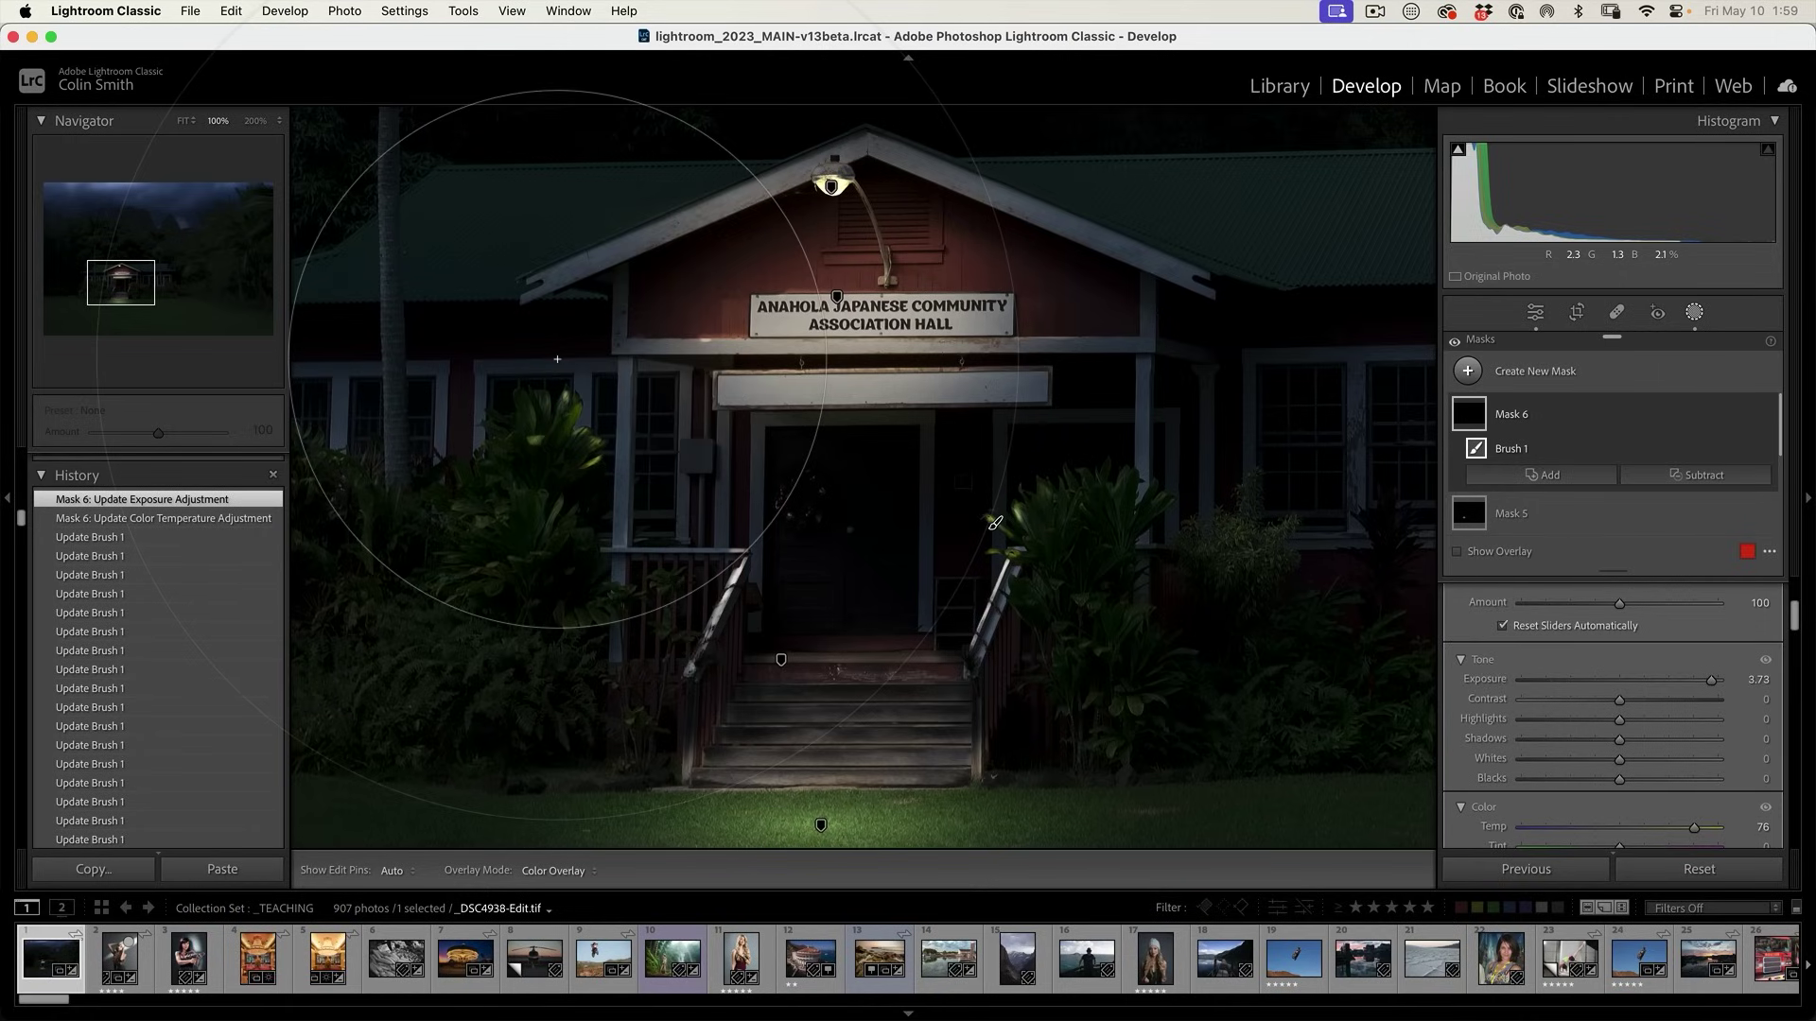
pyautogui.scroll(-5, 557, 360)
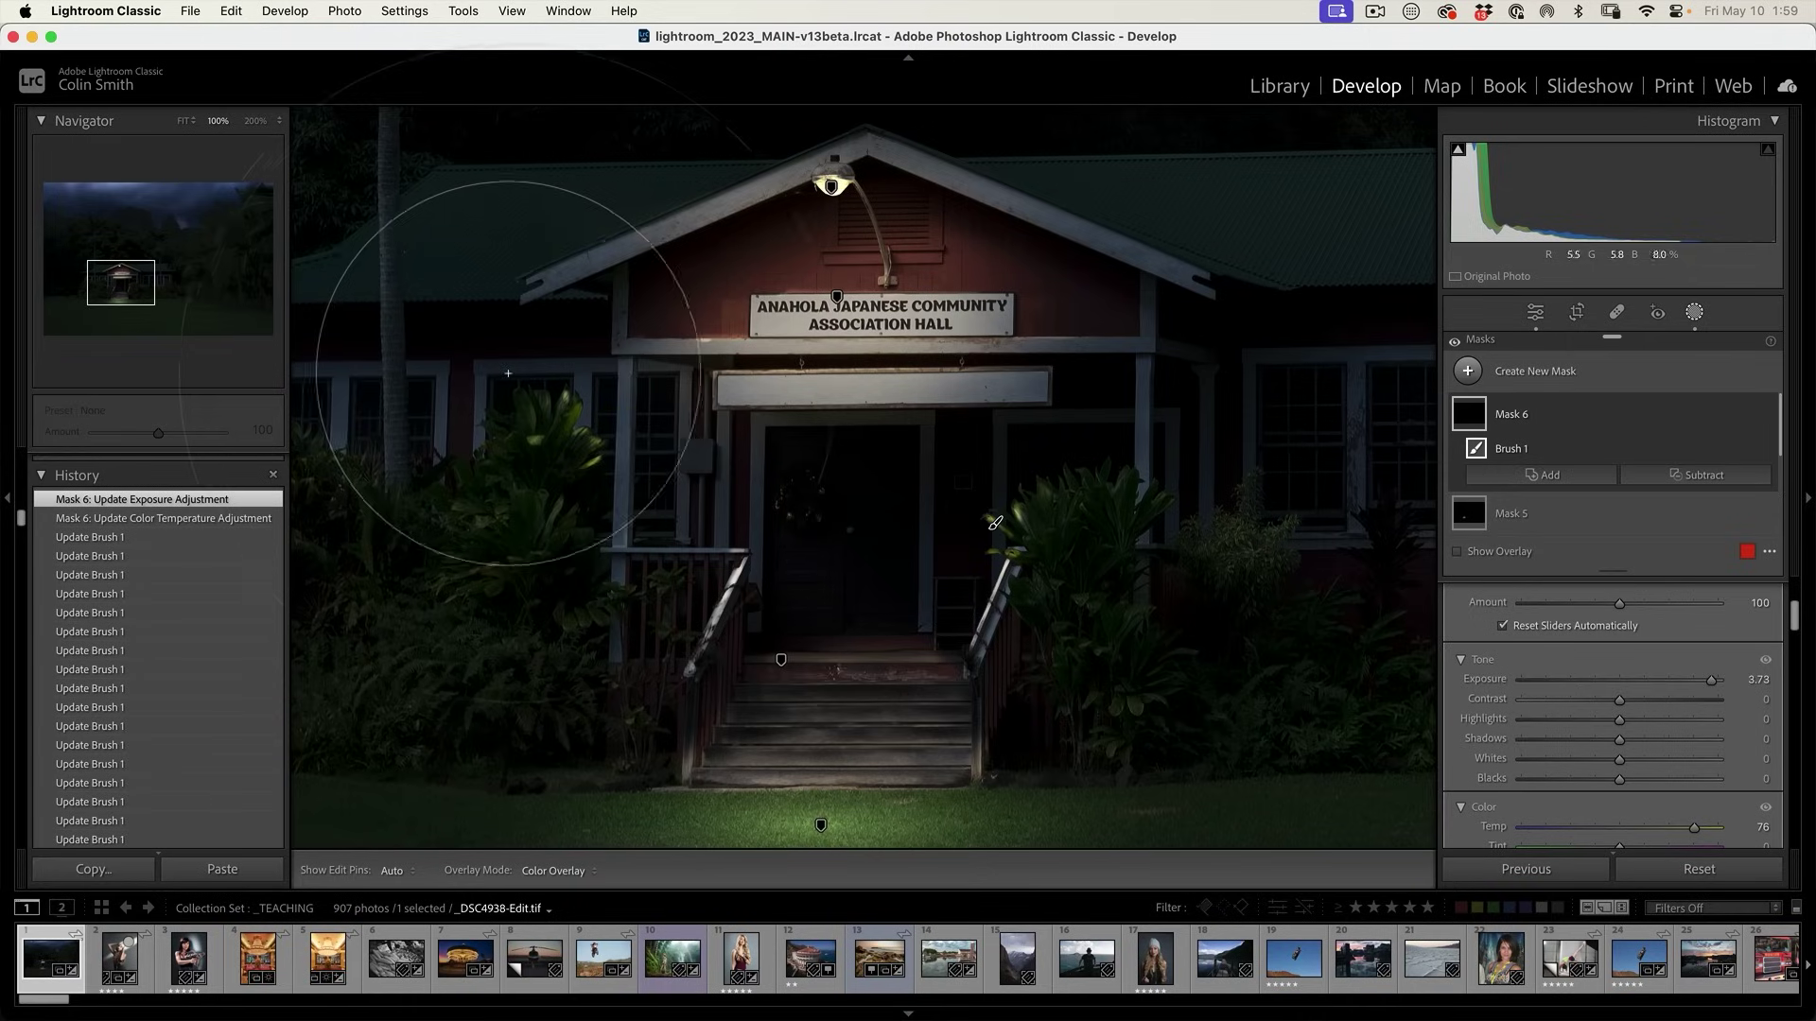
pyautogui.scroll(-5, 508, 373)
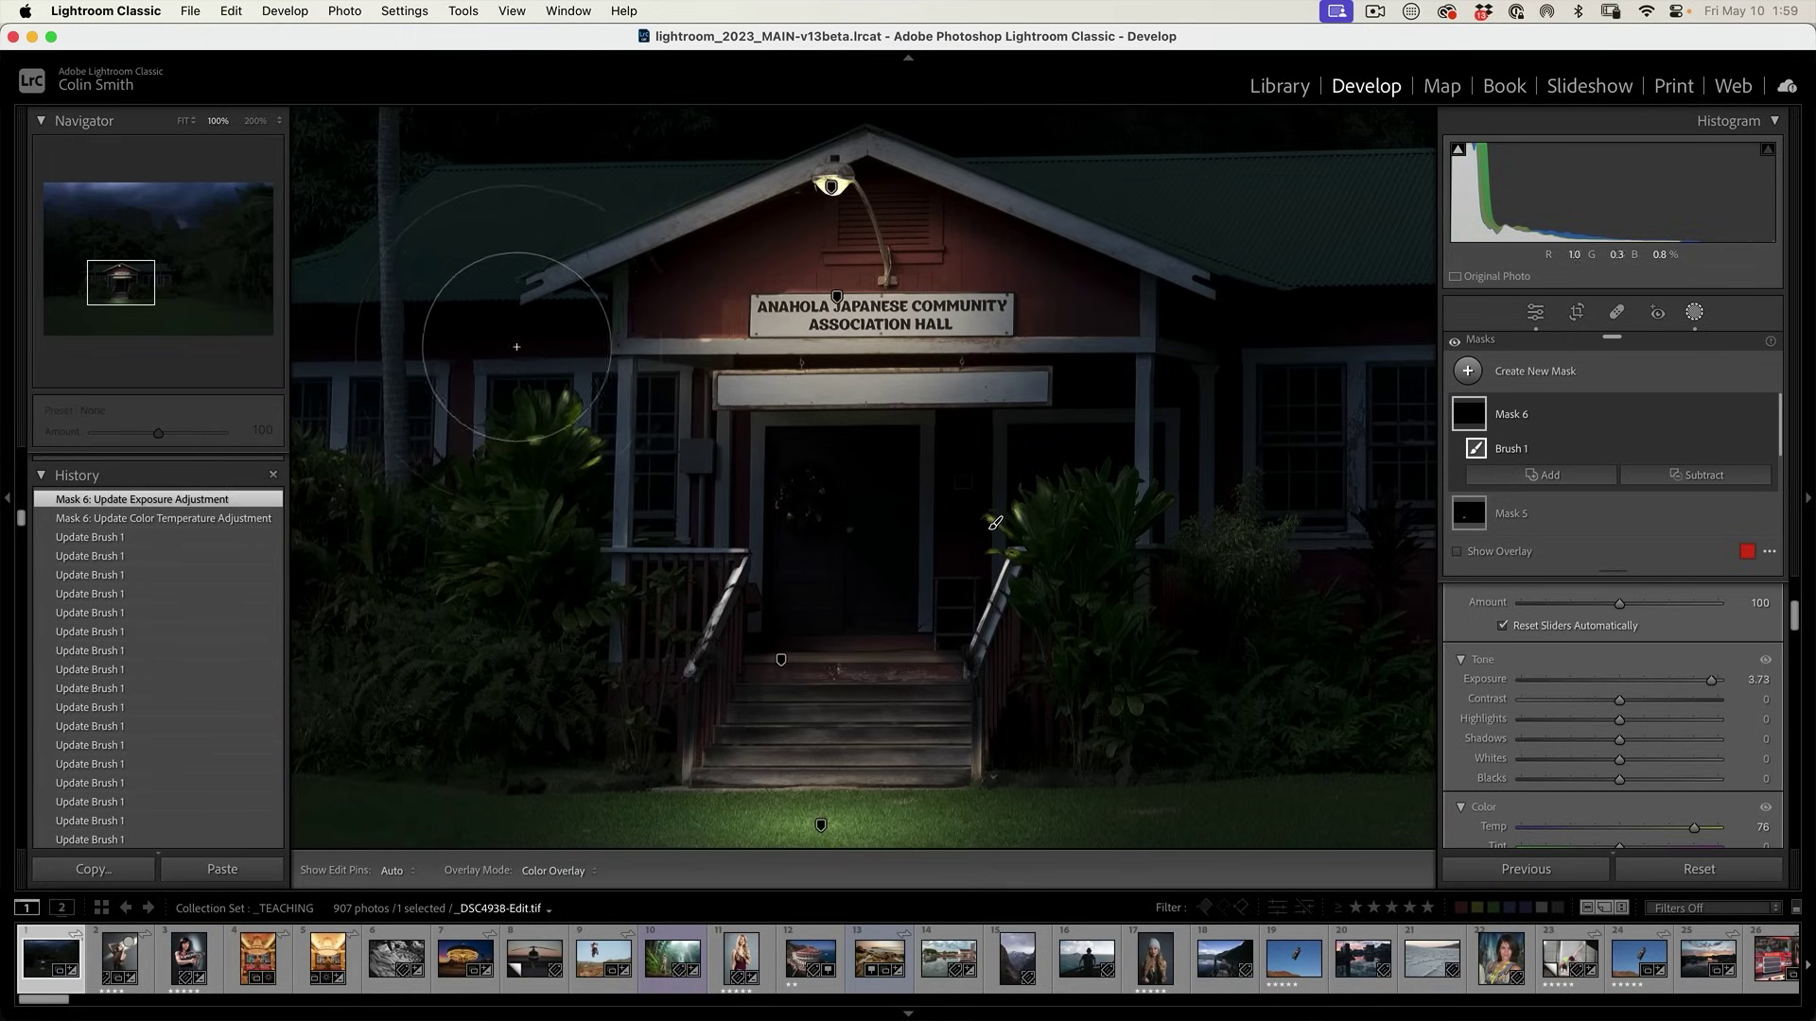
pyautogui.scroll(-8, 517, 348)
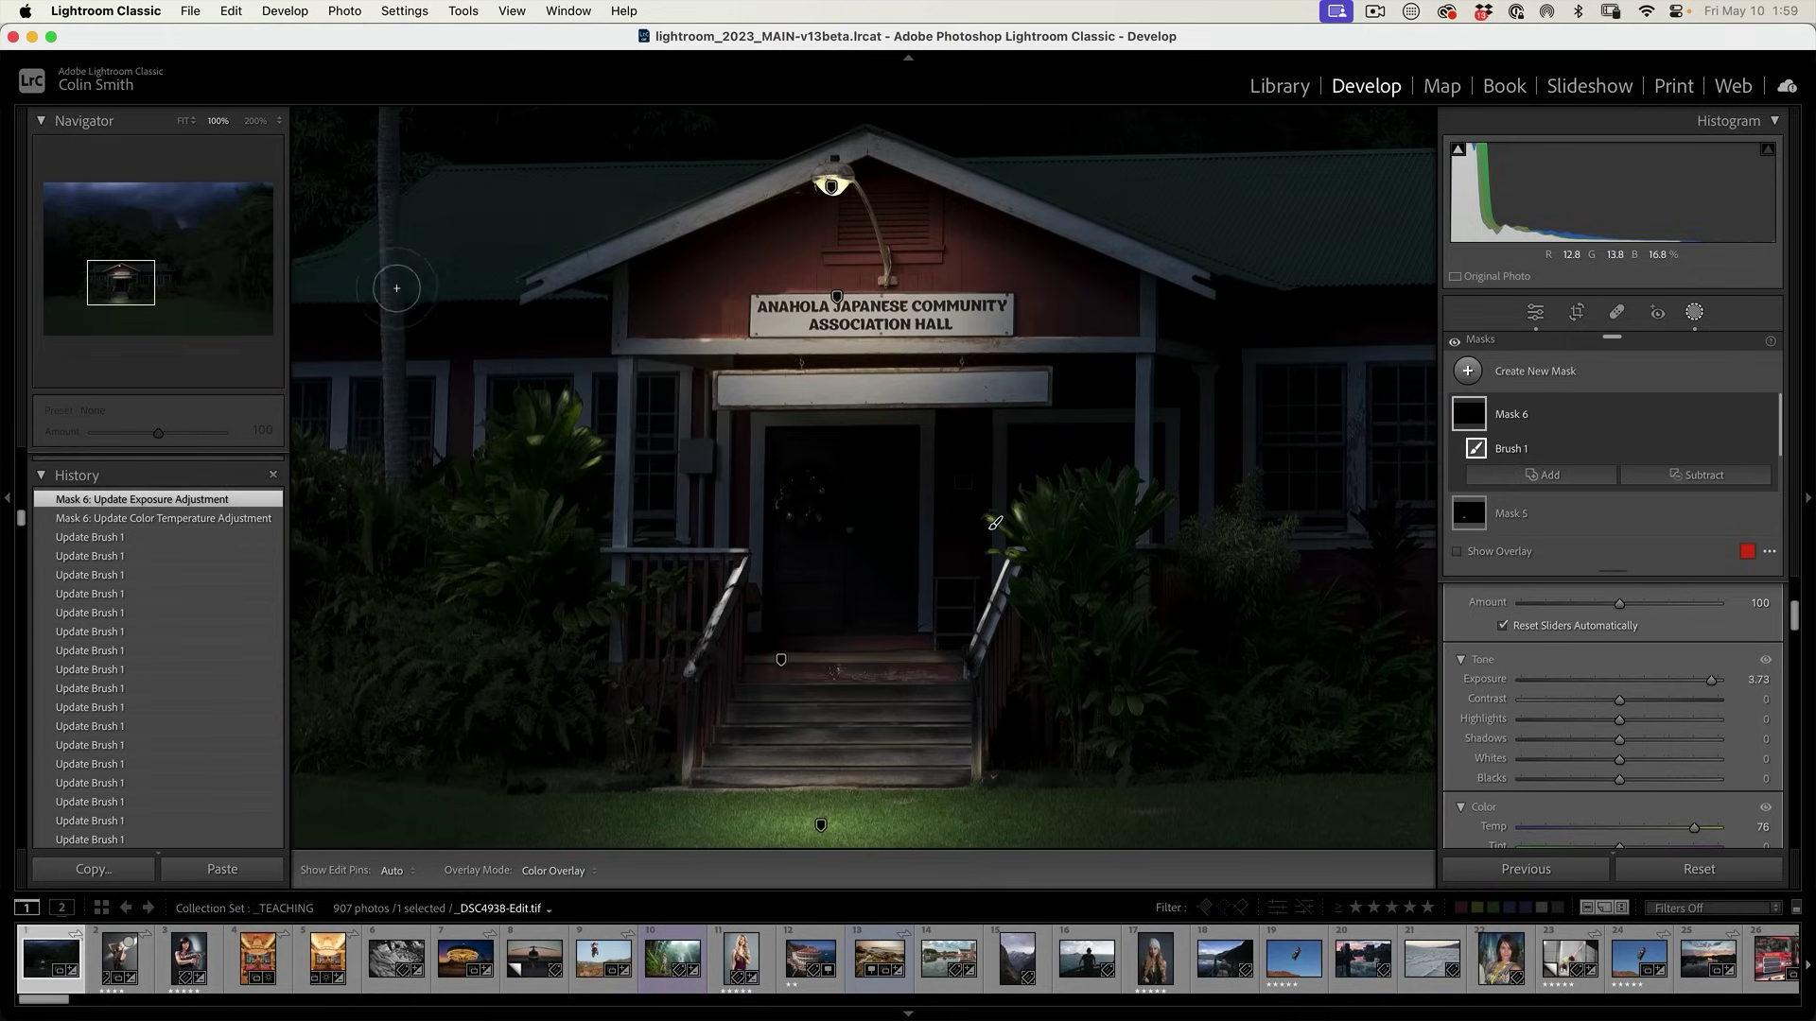
pyautogui.scroll(-5, 397, 313)
pyautogui.press('h')
pyautogui.moveTo(405, 452); pyautogui.dragTo(394, 329)
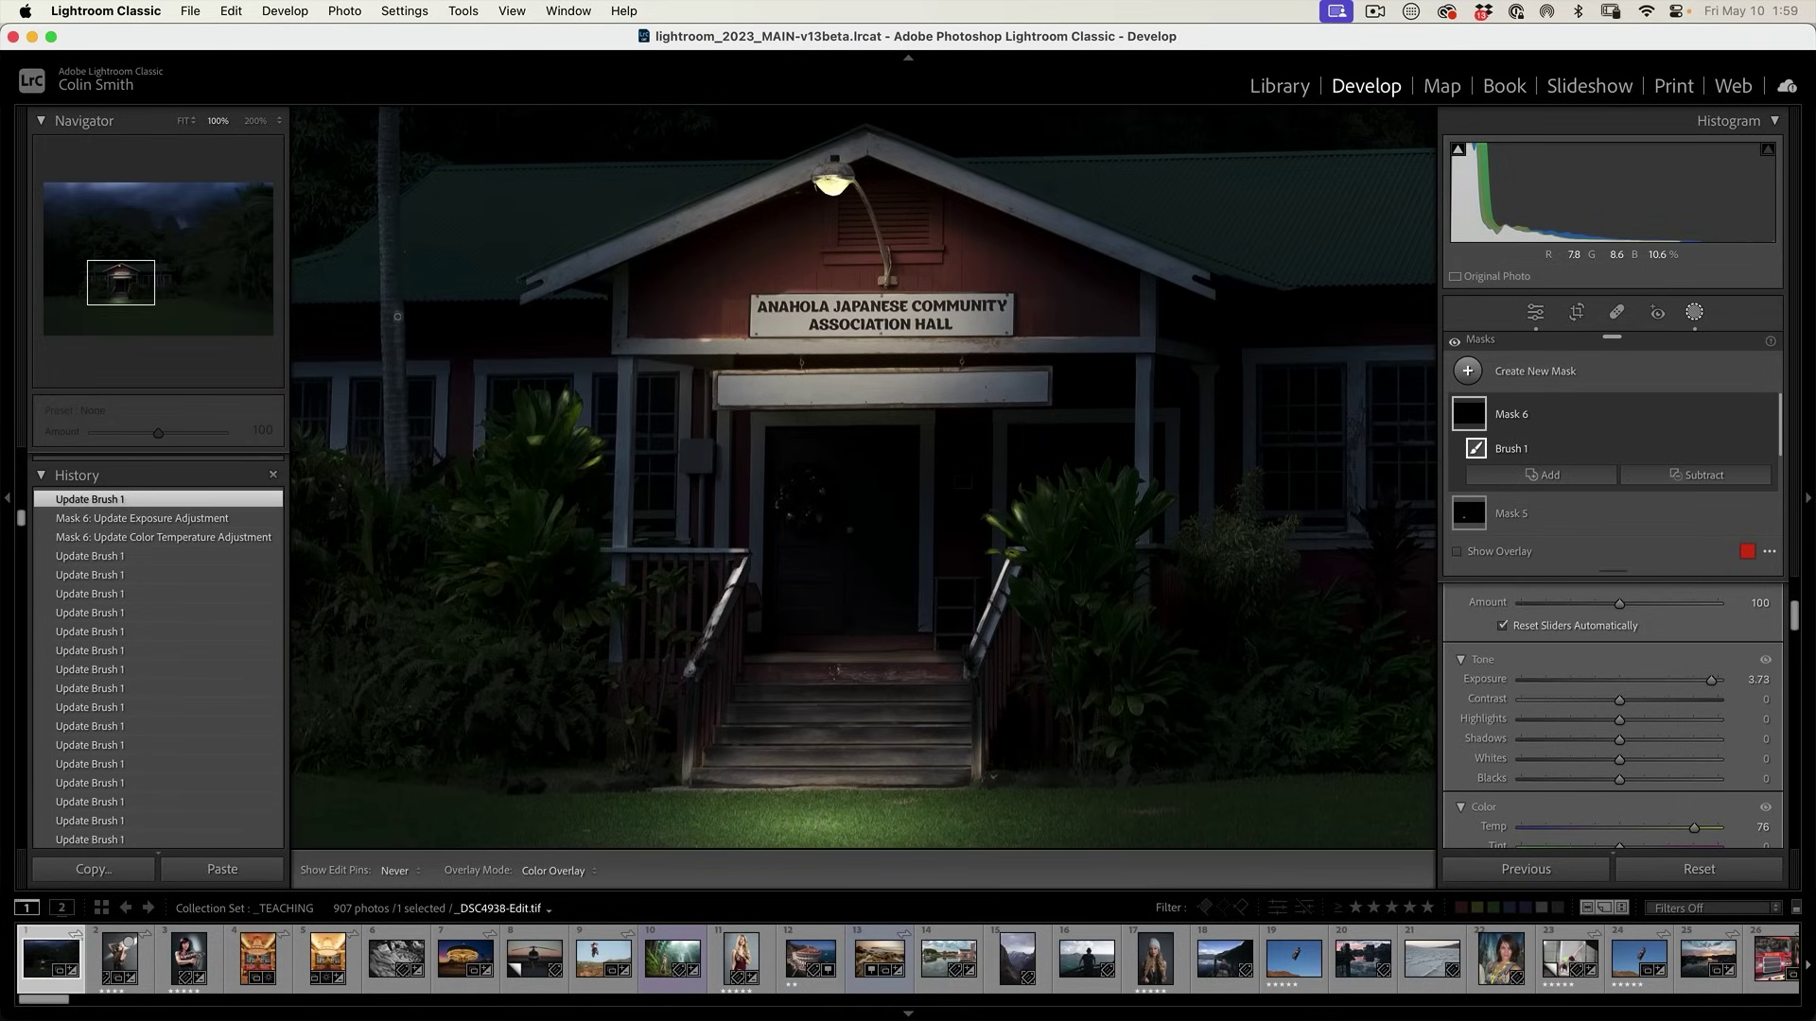
pyautogui.press('h')
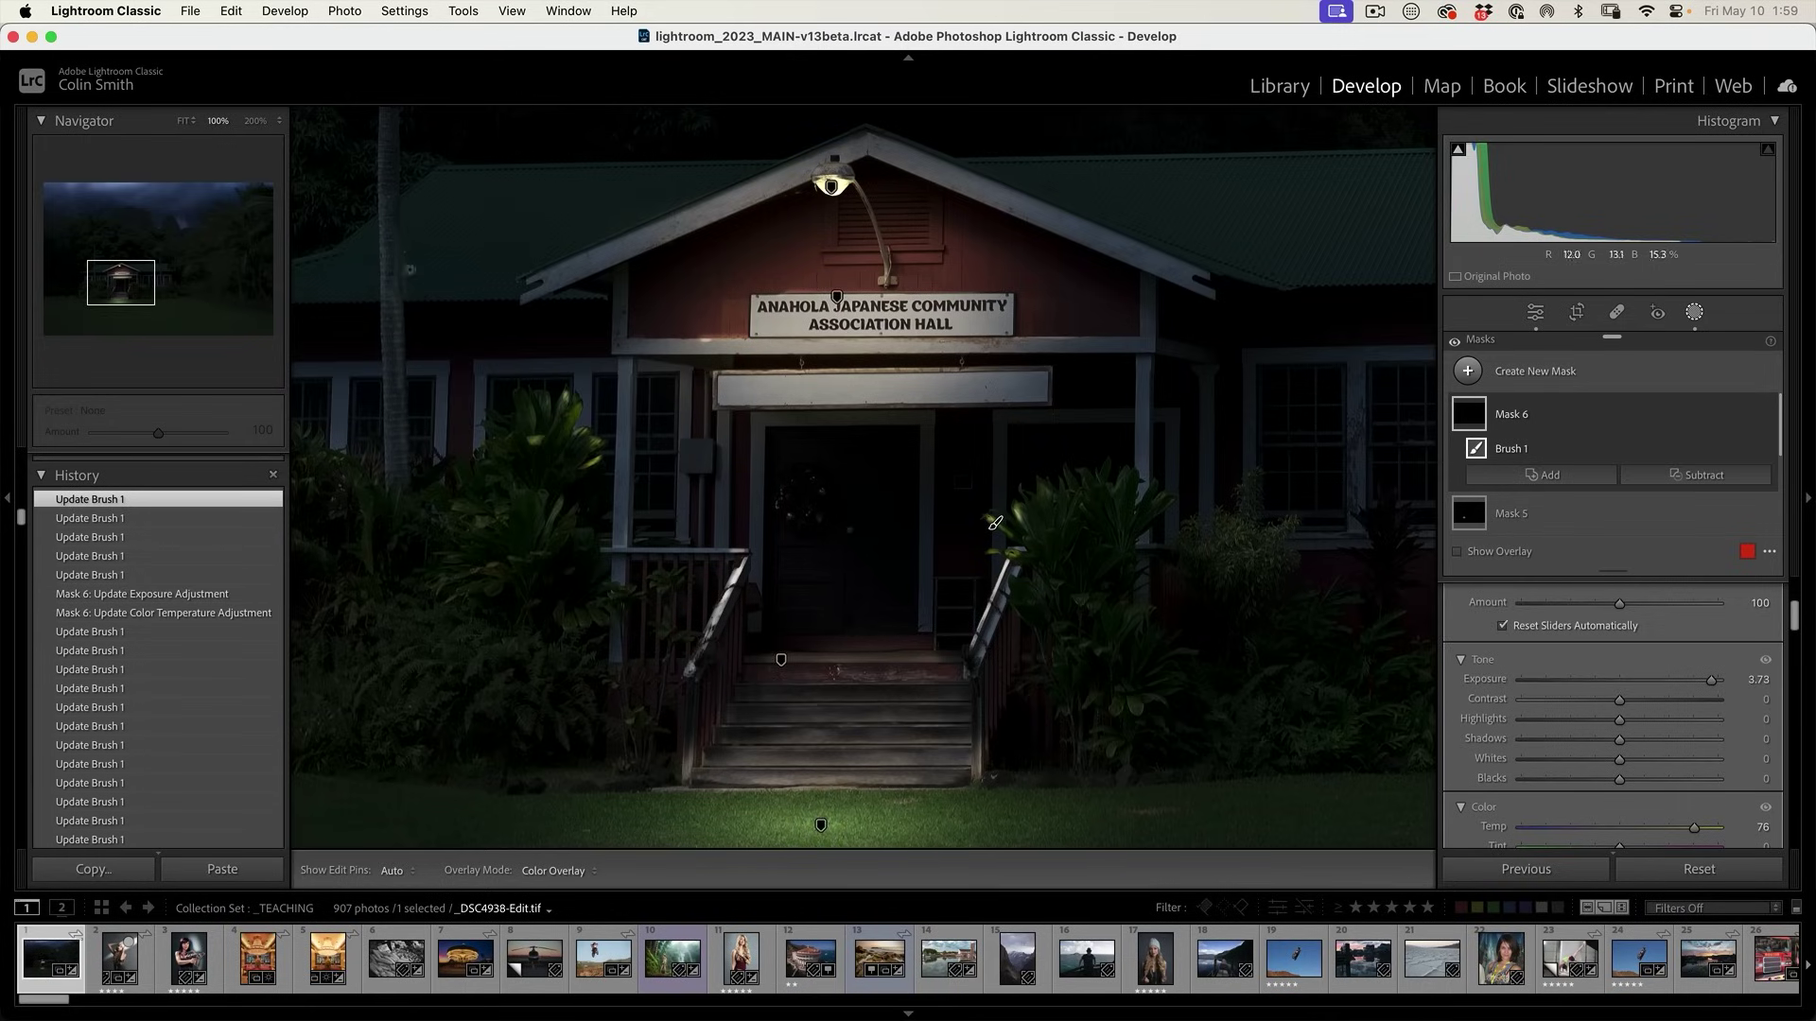
# Undo the last stroke on the left palm trunk and refine the light along its edge with further strokes.
pyautogui.press('super+z')
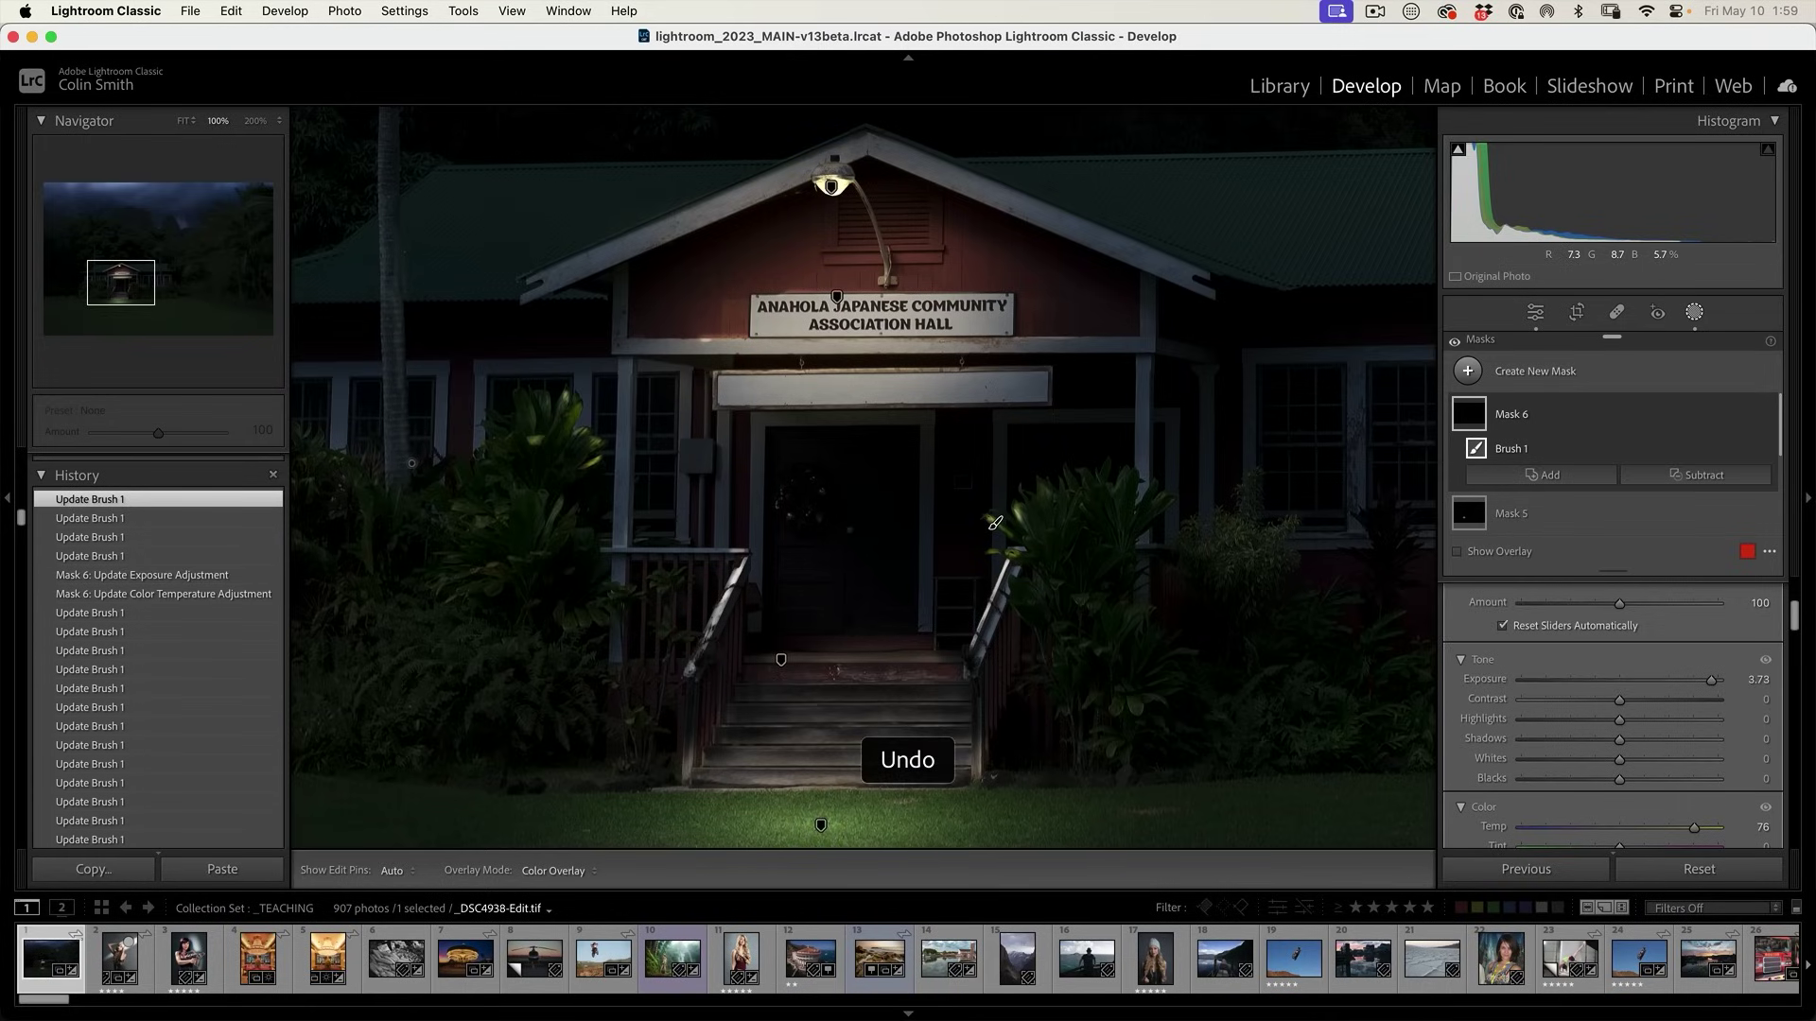
pyautogui.moveTo(411, 463)
pyautogui.mouseDown()
pyautogui.moveTo(390, 197)
pyautogui.moveTo(407, 327)
pyautogui.mouseUp()
pyautogui.press('h')
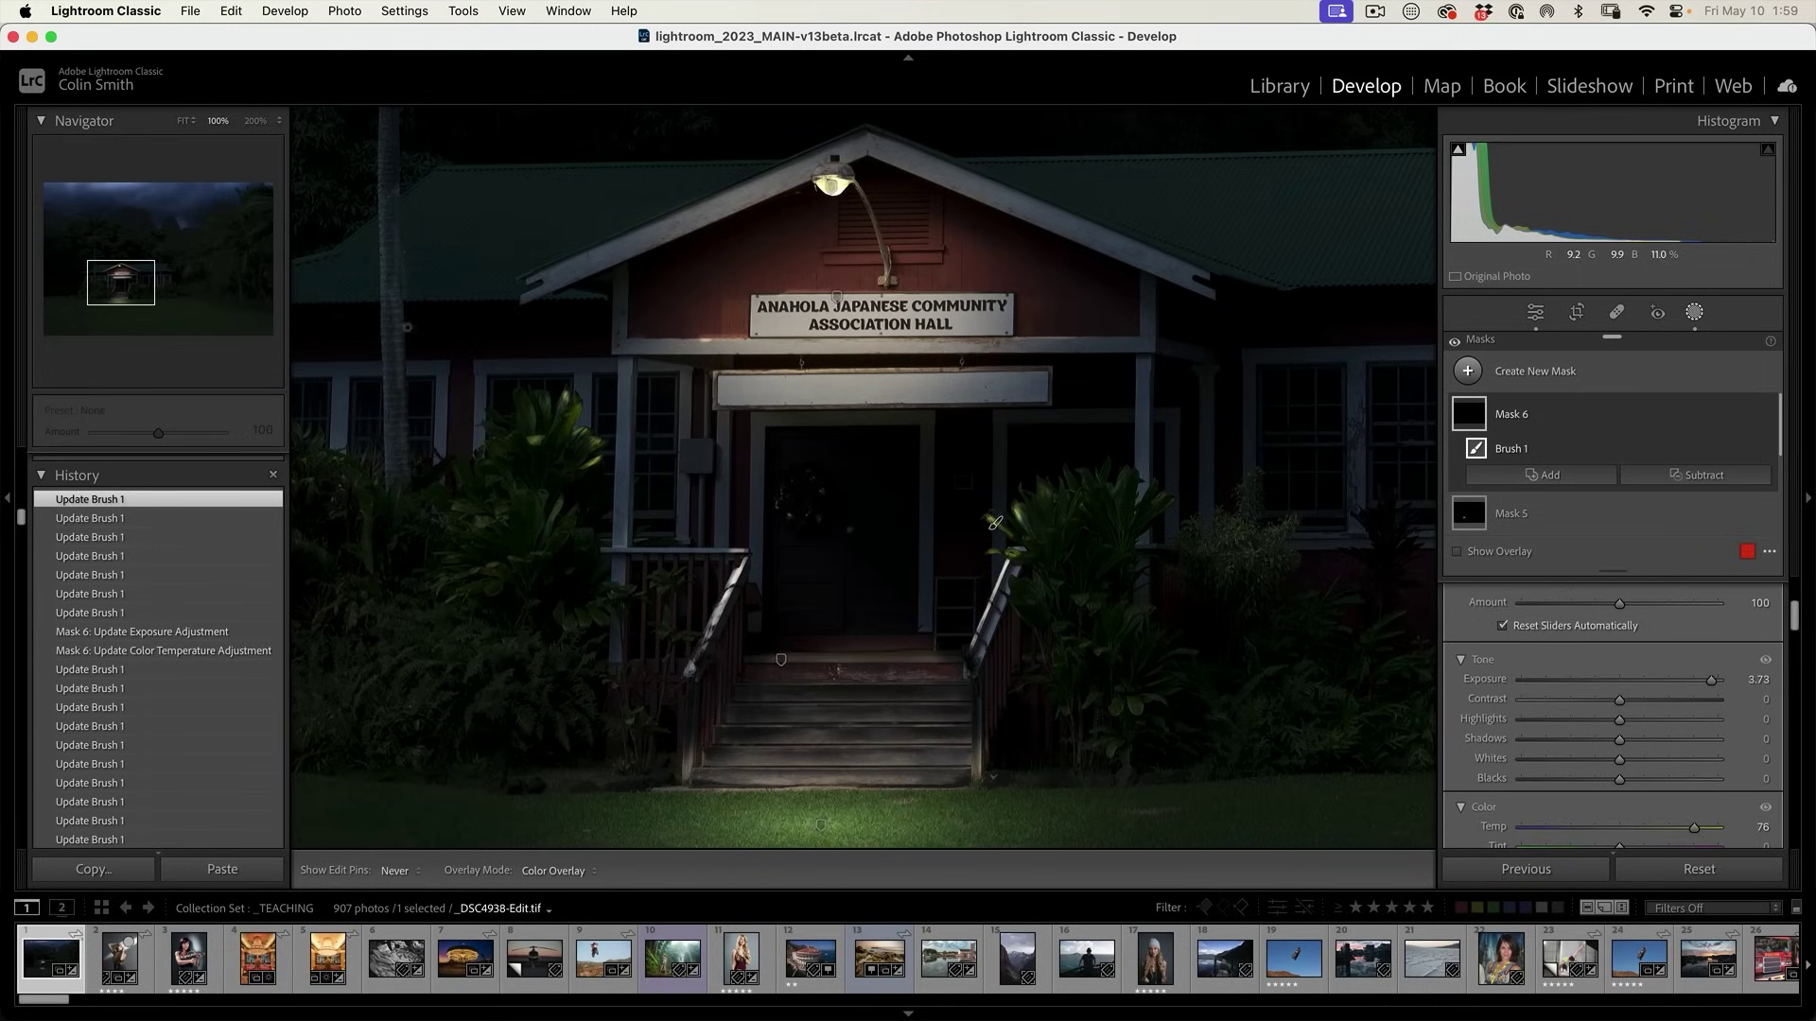
pyautogui.press('h')
pyautogui.press('super+z')
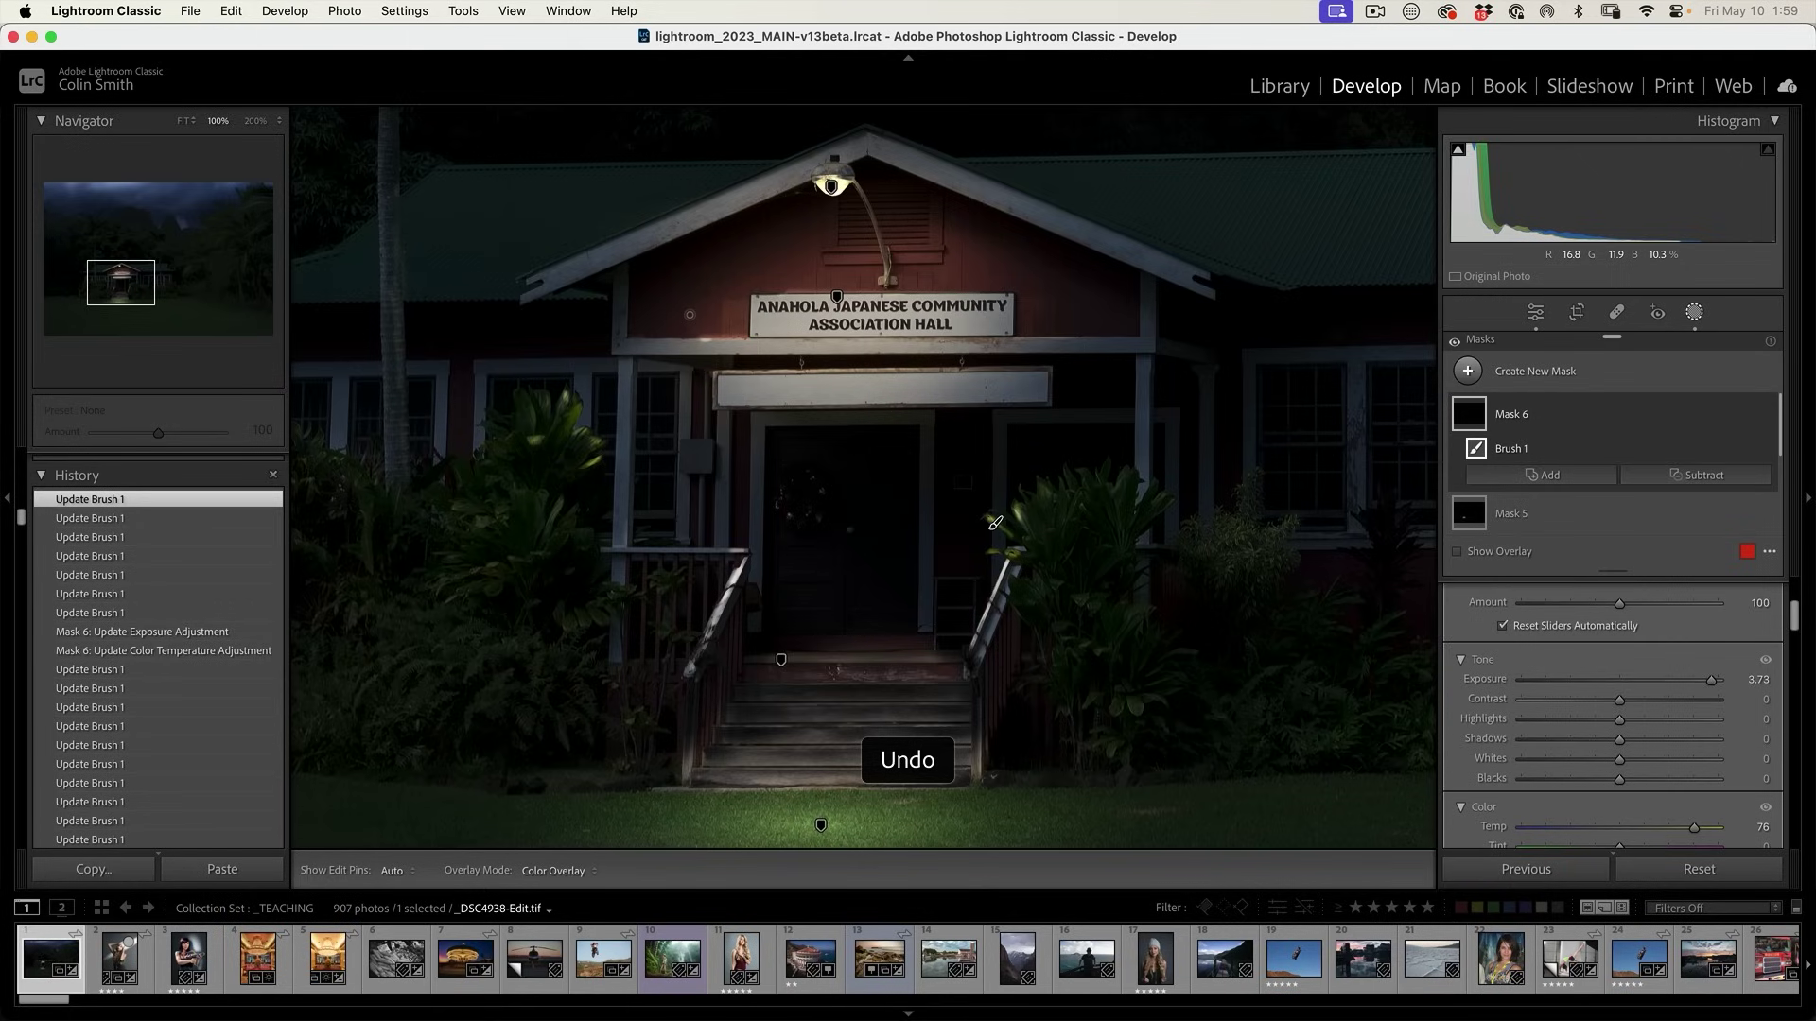
# Paint light in short strokes along the porch-facing side of the palm trunk between the right-hand windows.
pyautogui.moveTo(1128, 315); pyautogui.dragTo(799, 378)
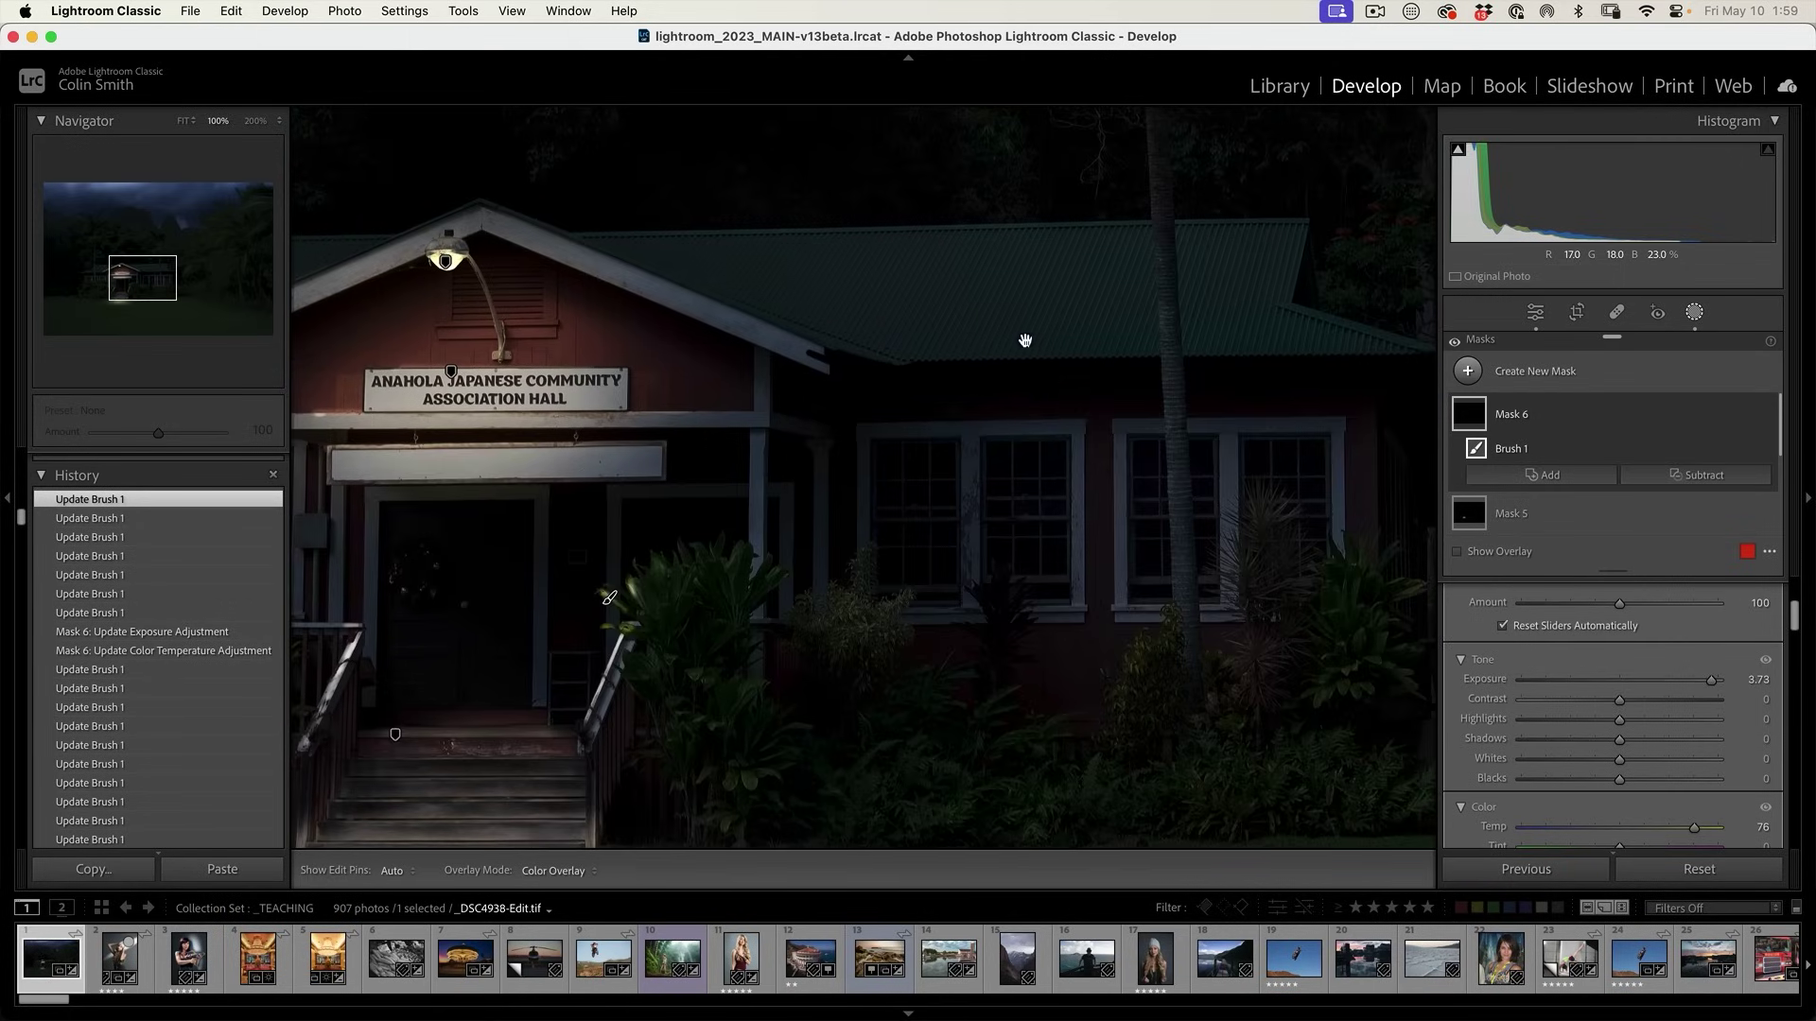
pyautogui.click(1163, 320)
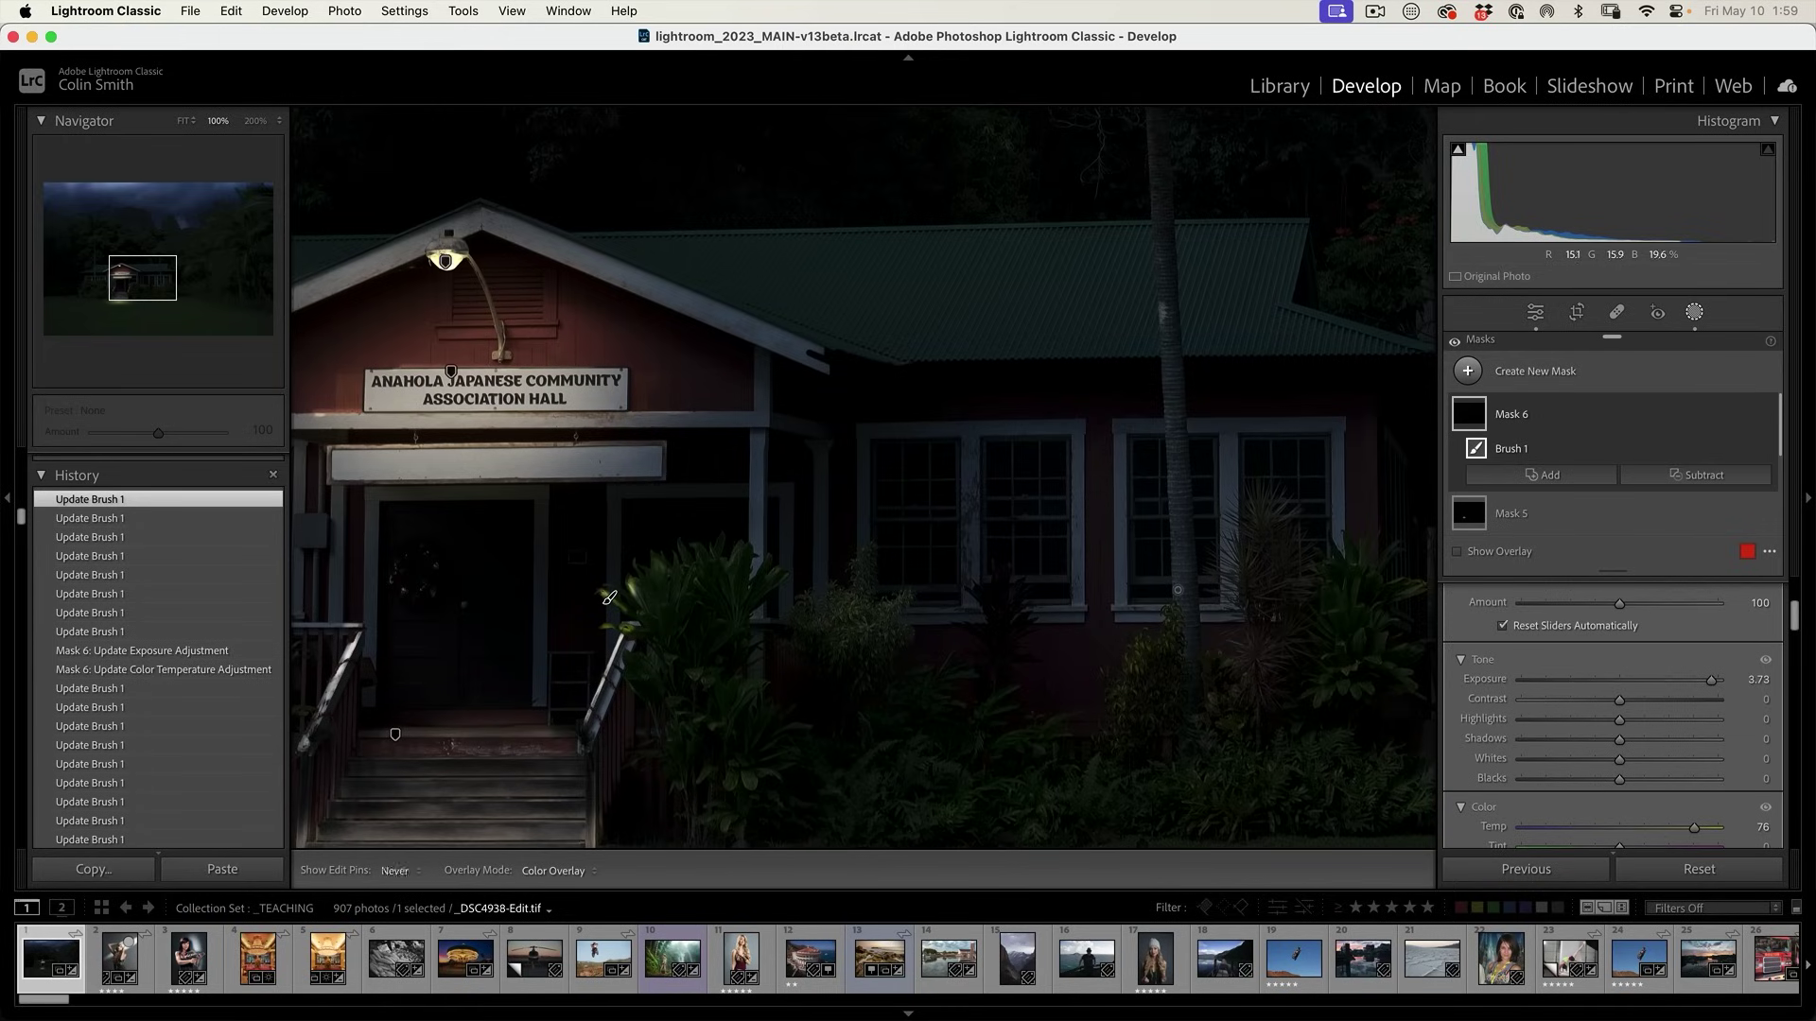
pyautogui.click(610, 598)
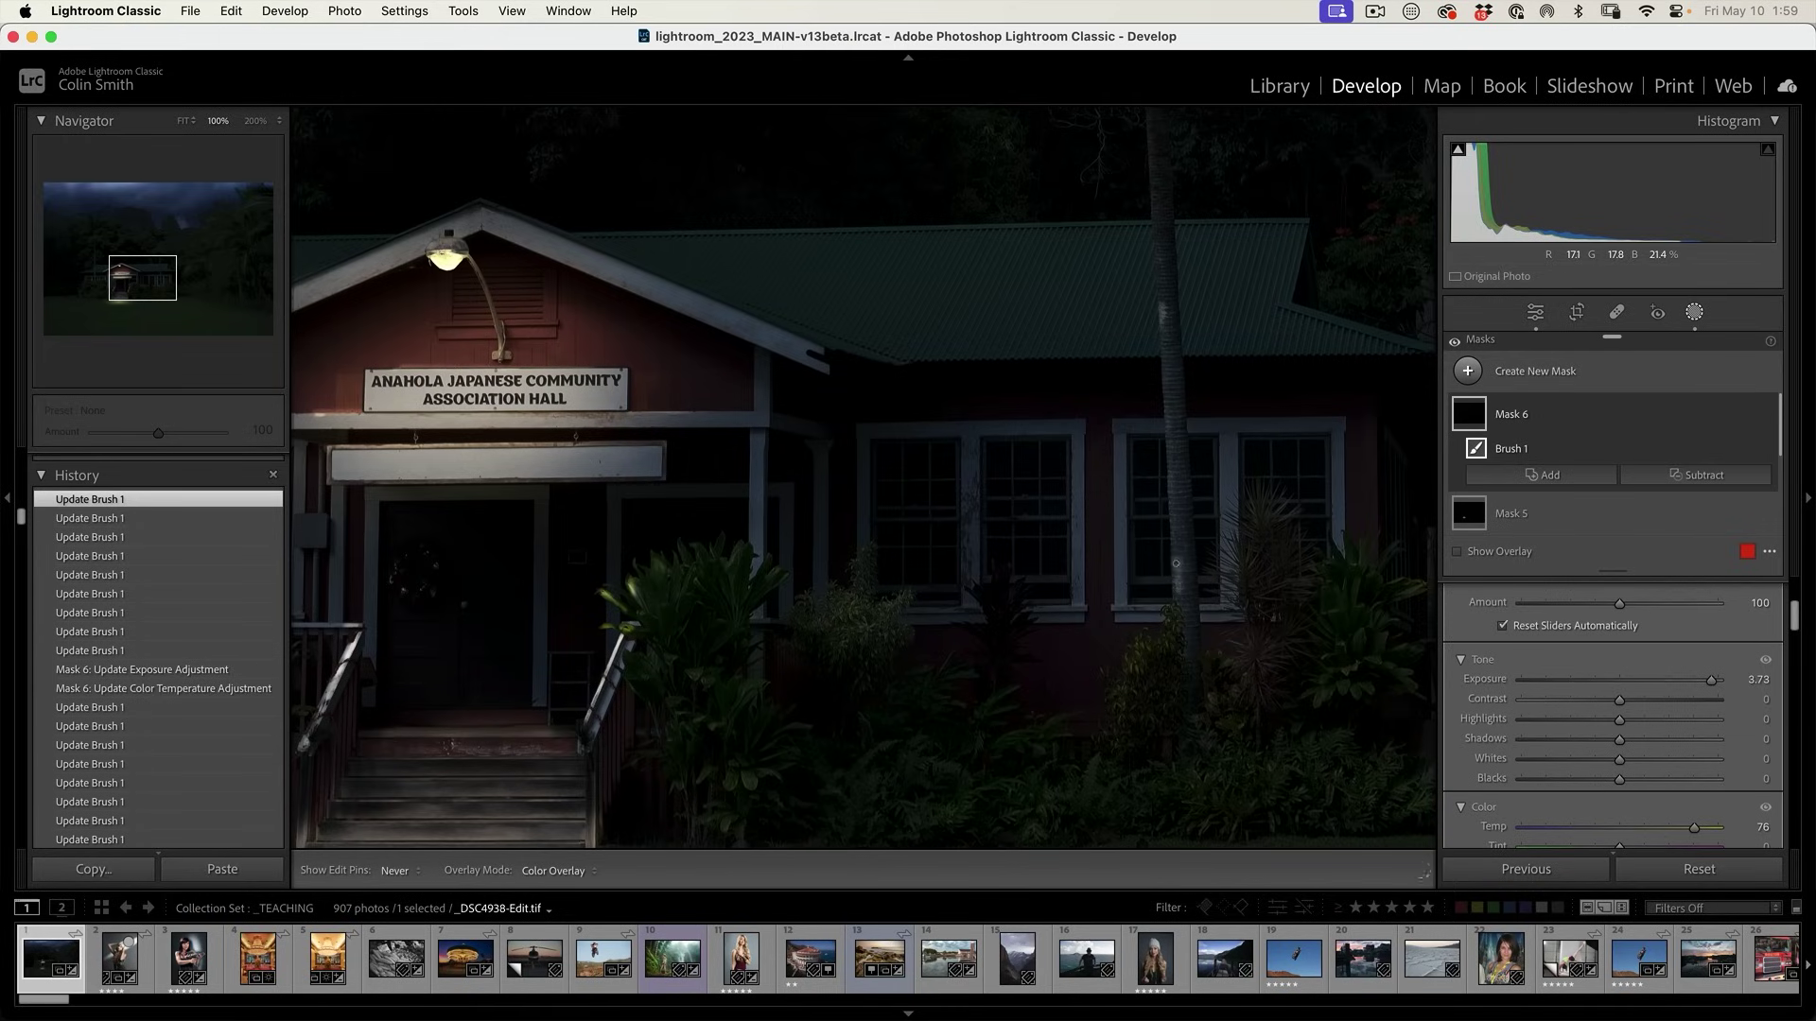
pyautogui.click(610, 598)
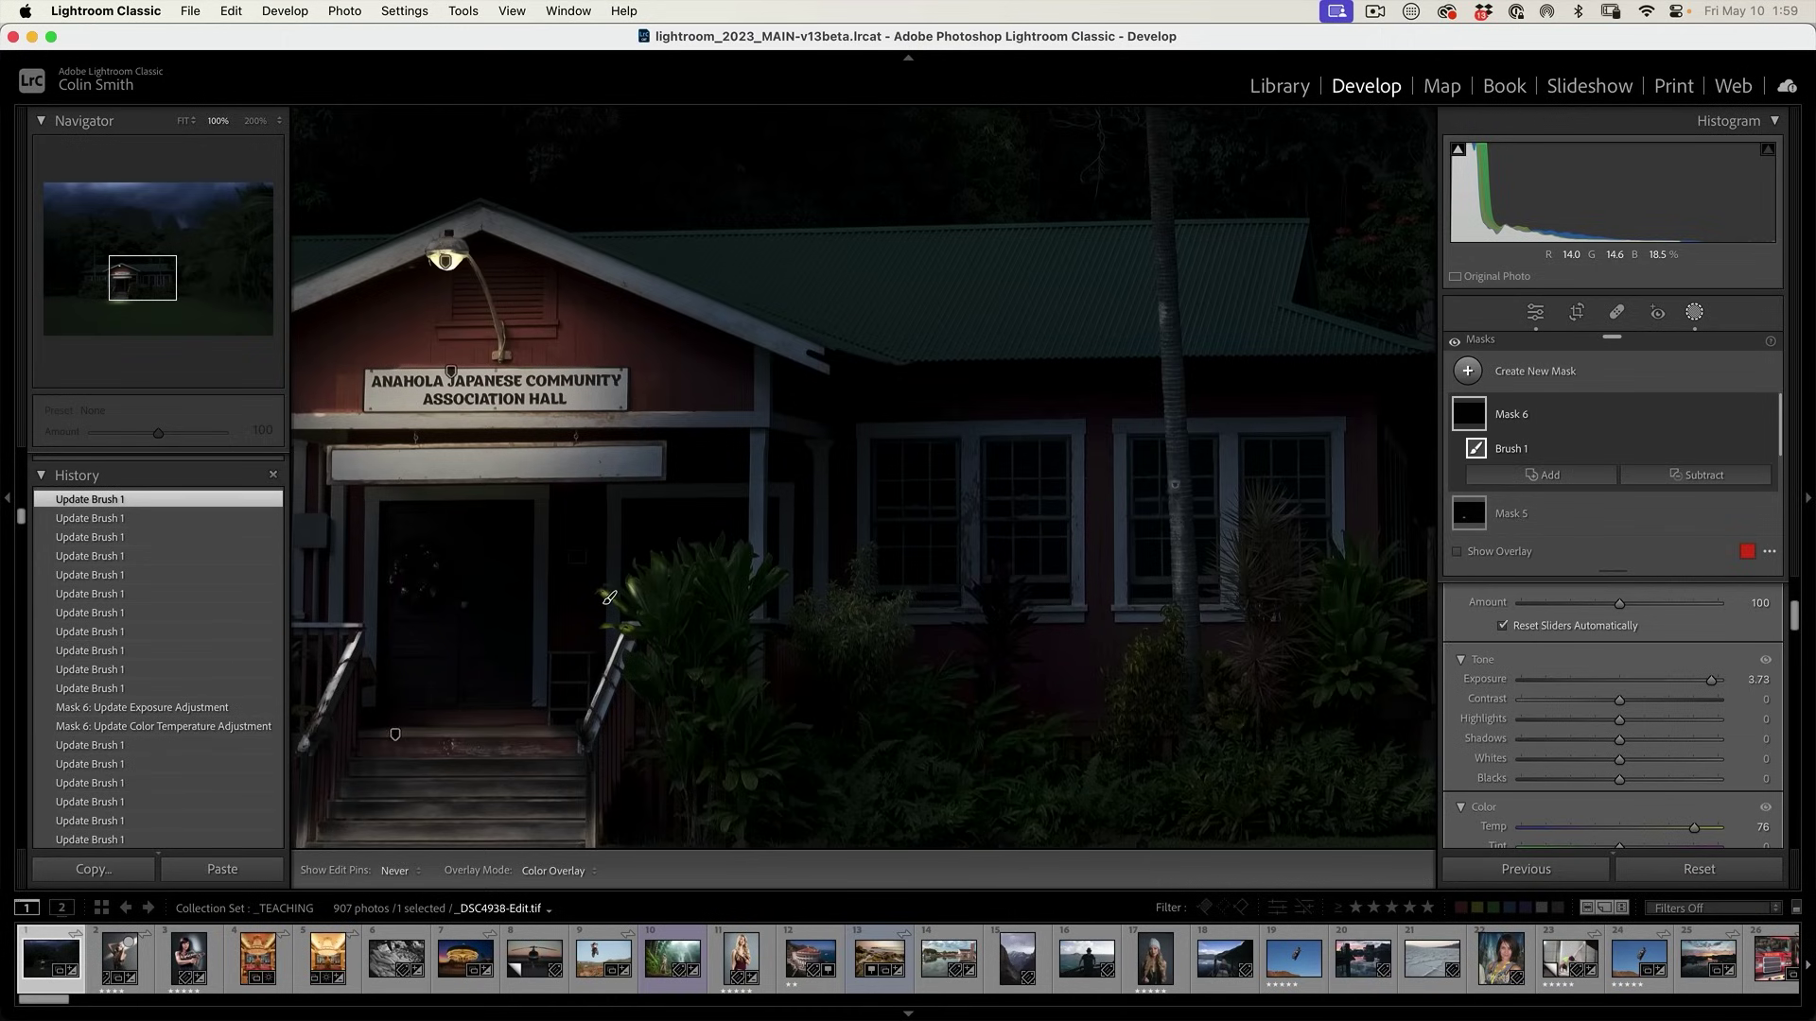
pyautogui.click(610, 598)
pyautogui.click(610, 597)
pyautogui.click(610, 598)
pyautogui.click(610, 598)
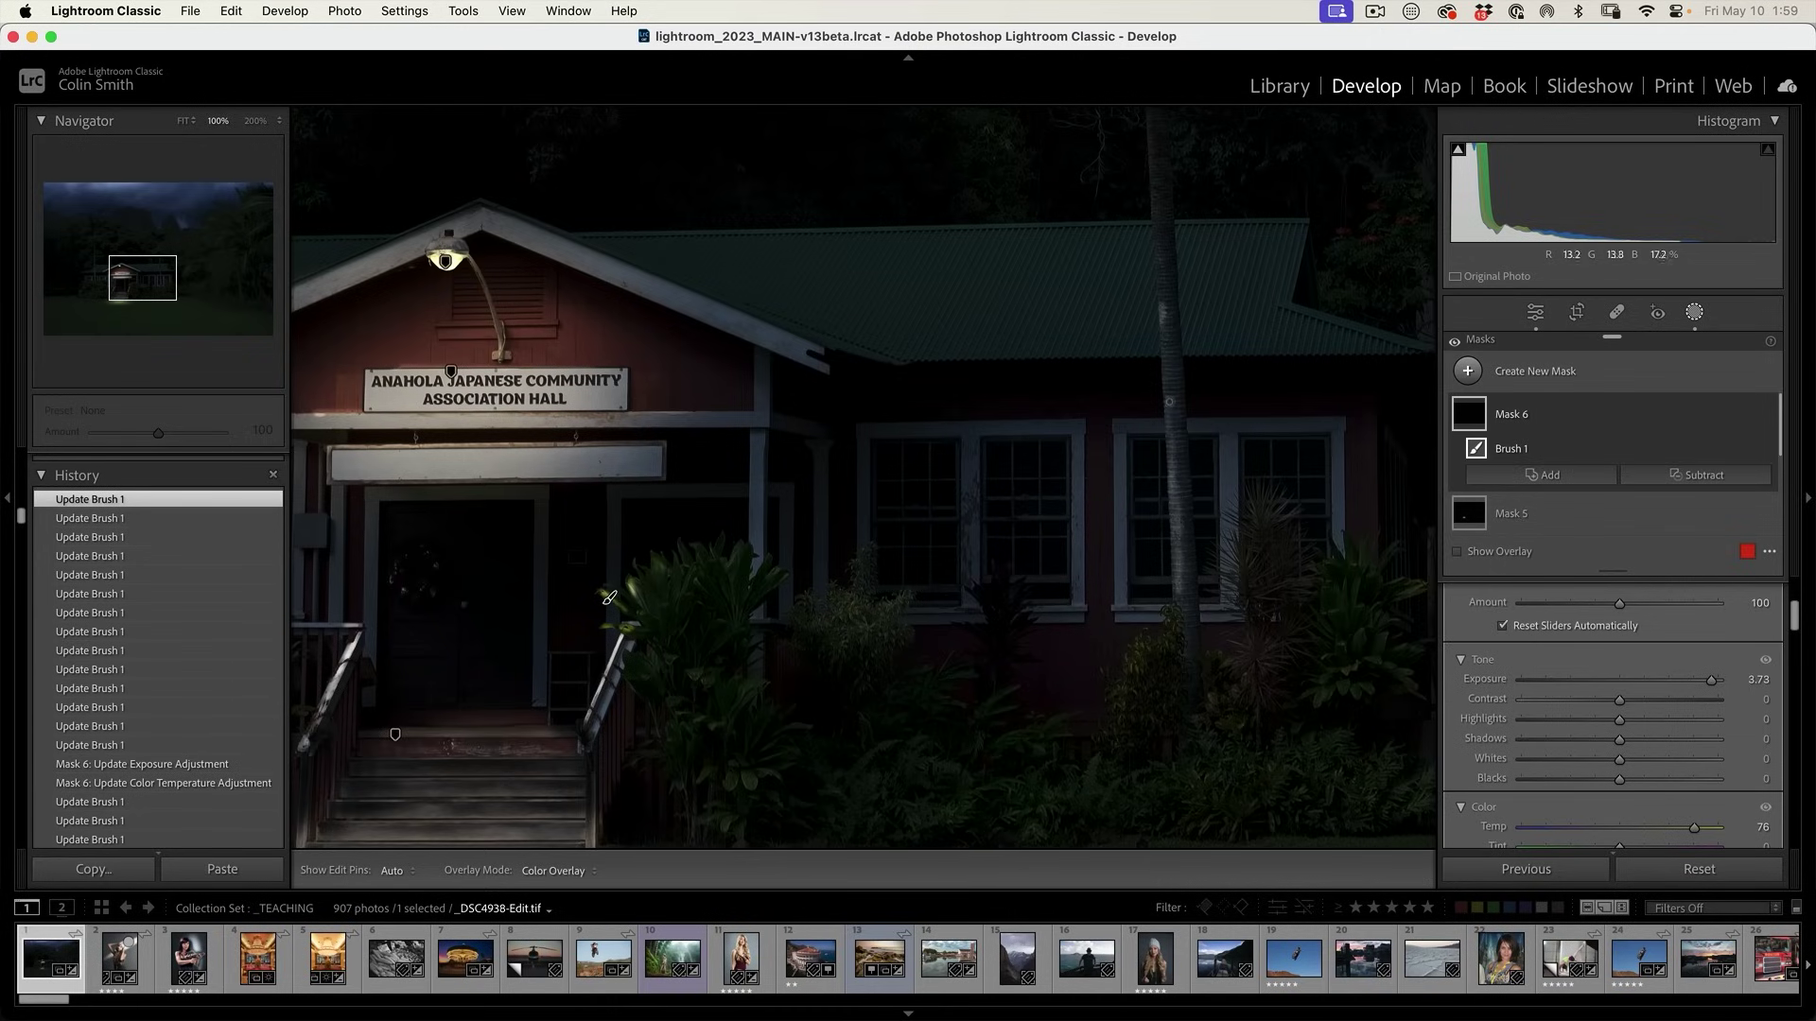
pyautogui.click(611, 598)
pyautogui.click(610, 598)
pyautogui.click(610, 598)
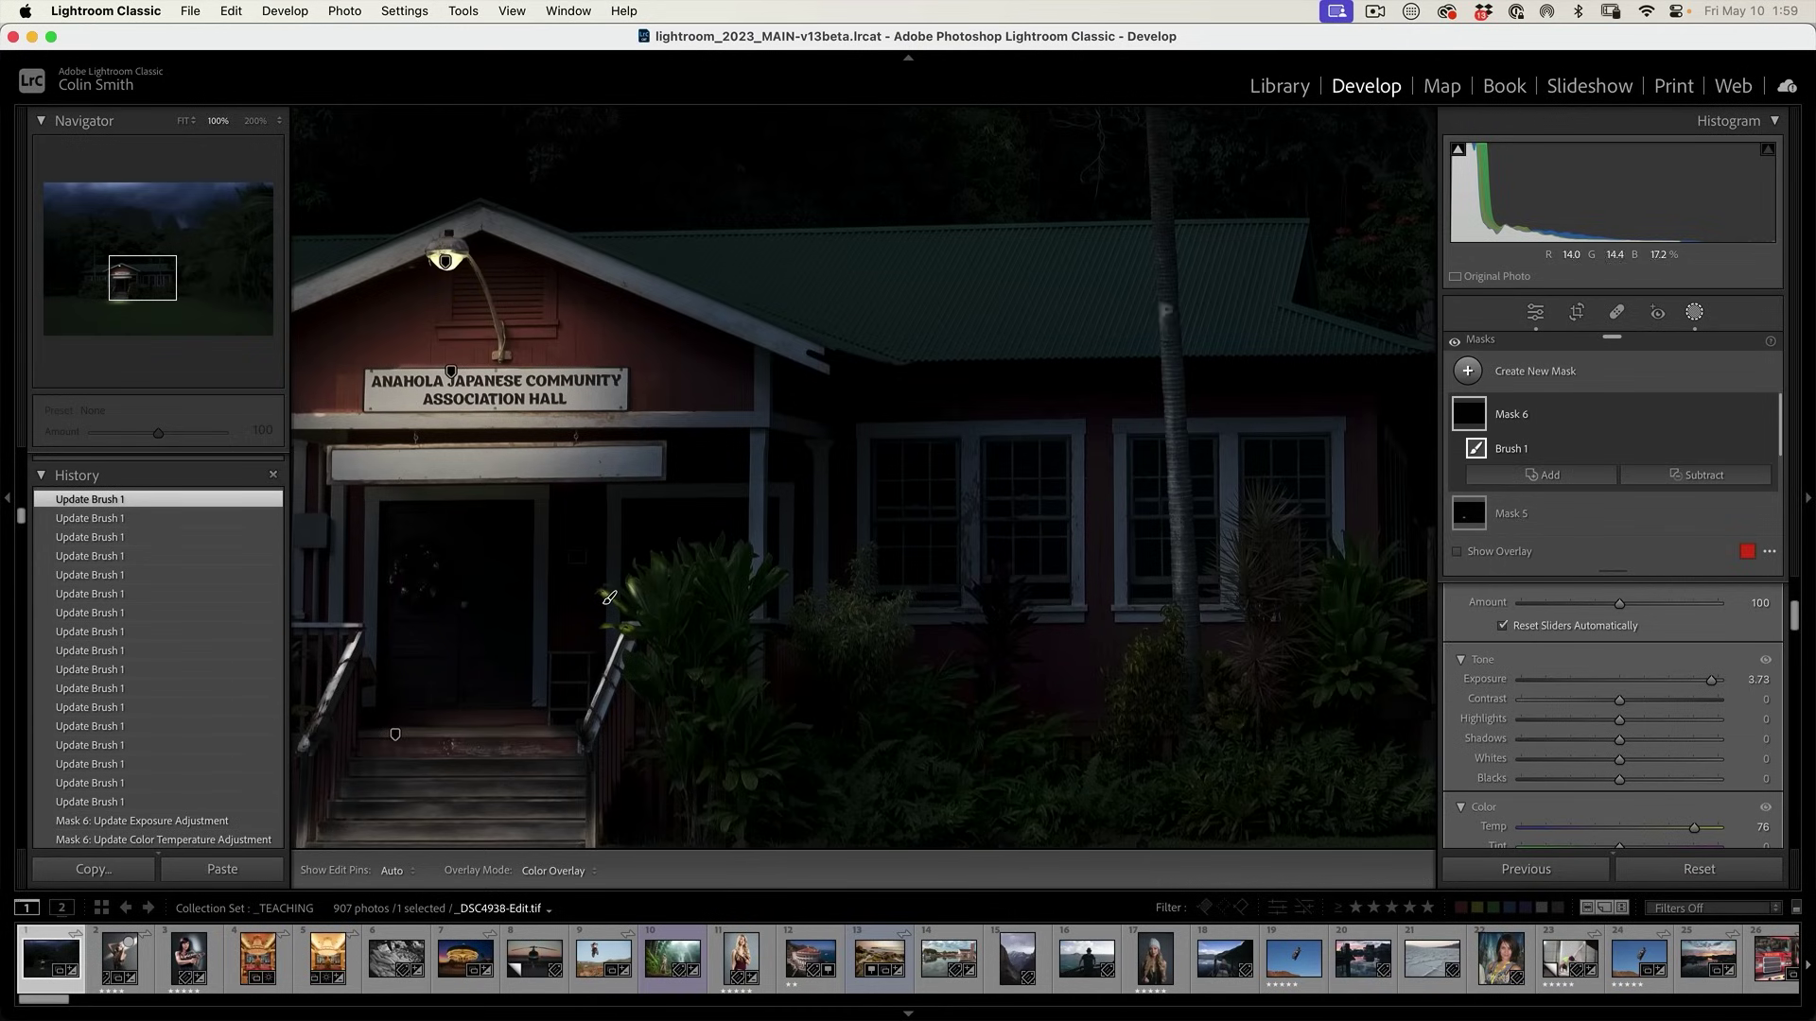
# Add a few more short strokes of light to the upper part of the palm trunk between the right-hand windows.
pyautogui.click(611, 598)
pyautogui.click(610, 598)
pyautogui.click(610, 598)
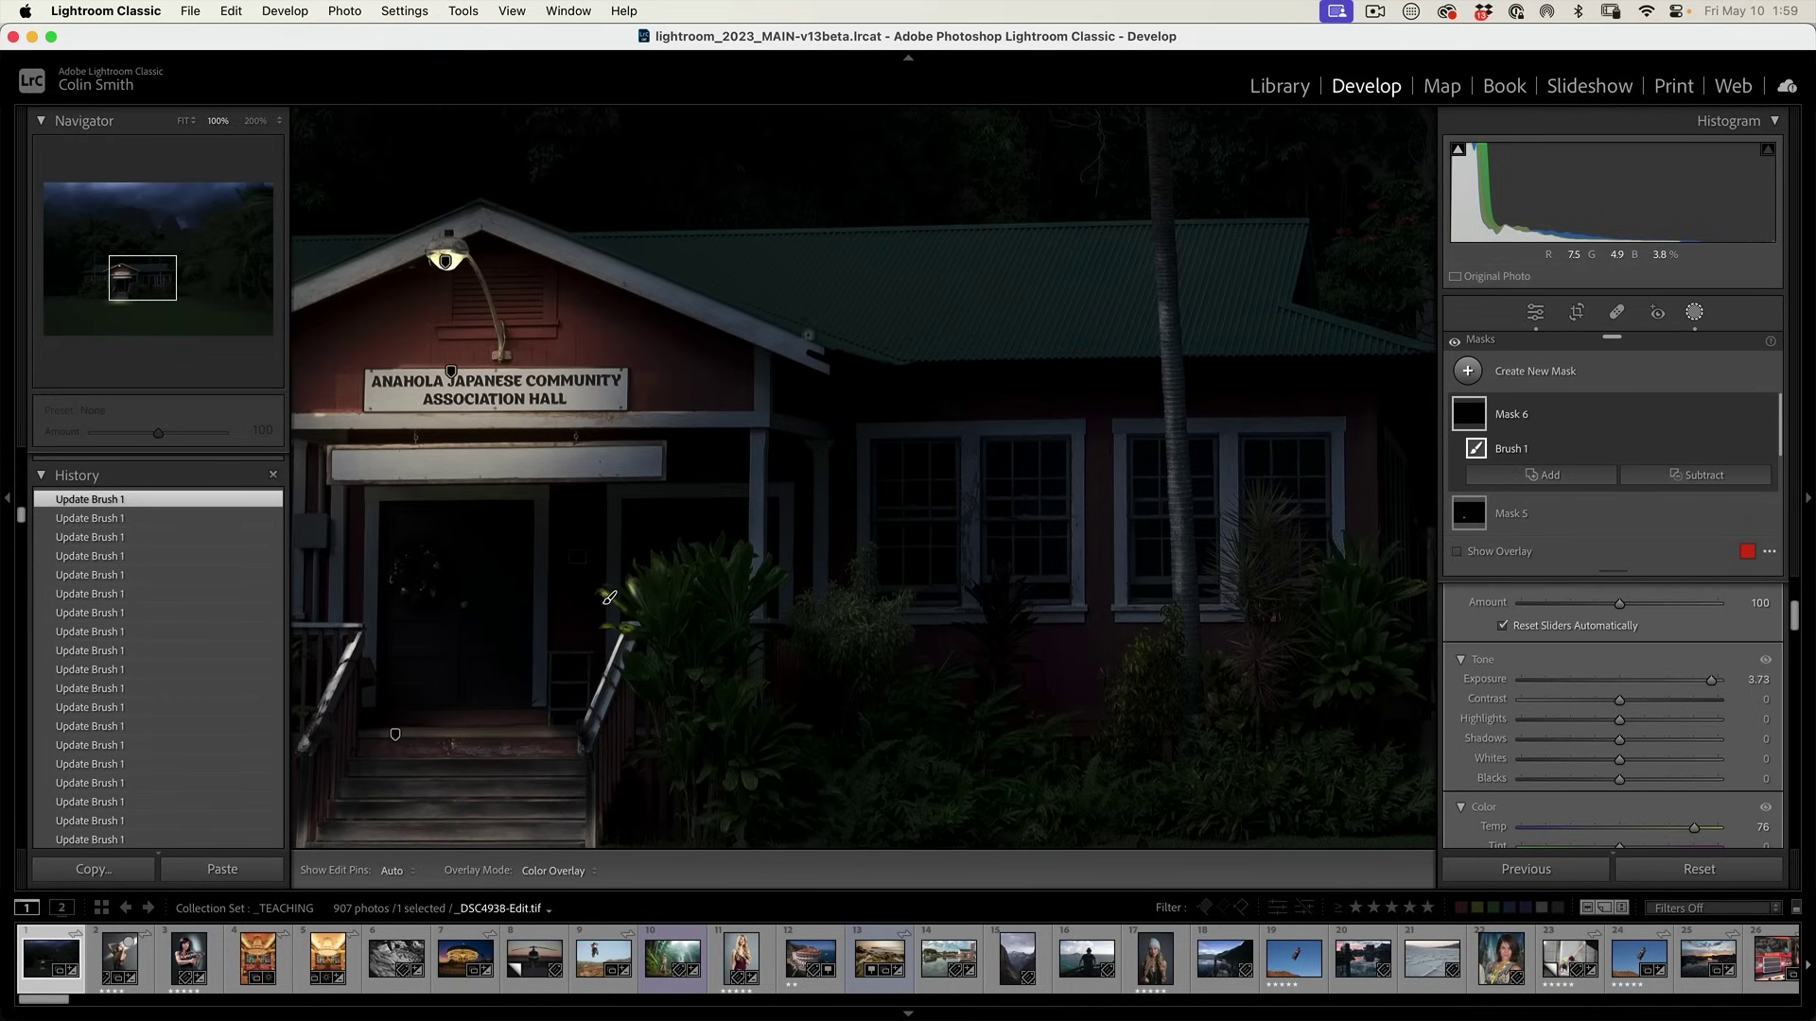
# Examine the painted light around the hall with the edit pins toggled, at 100%, on the whole photo and at 50% zoom.
pyautogui.moveTo(610, 597); pyautogui.dragTo(759, 504)
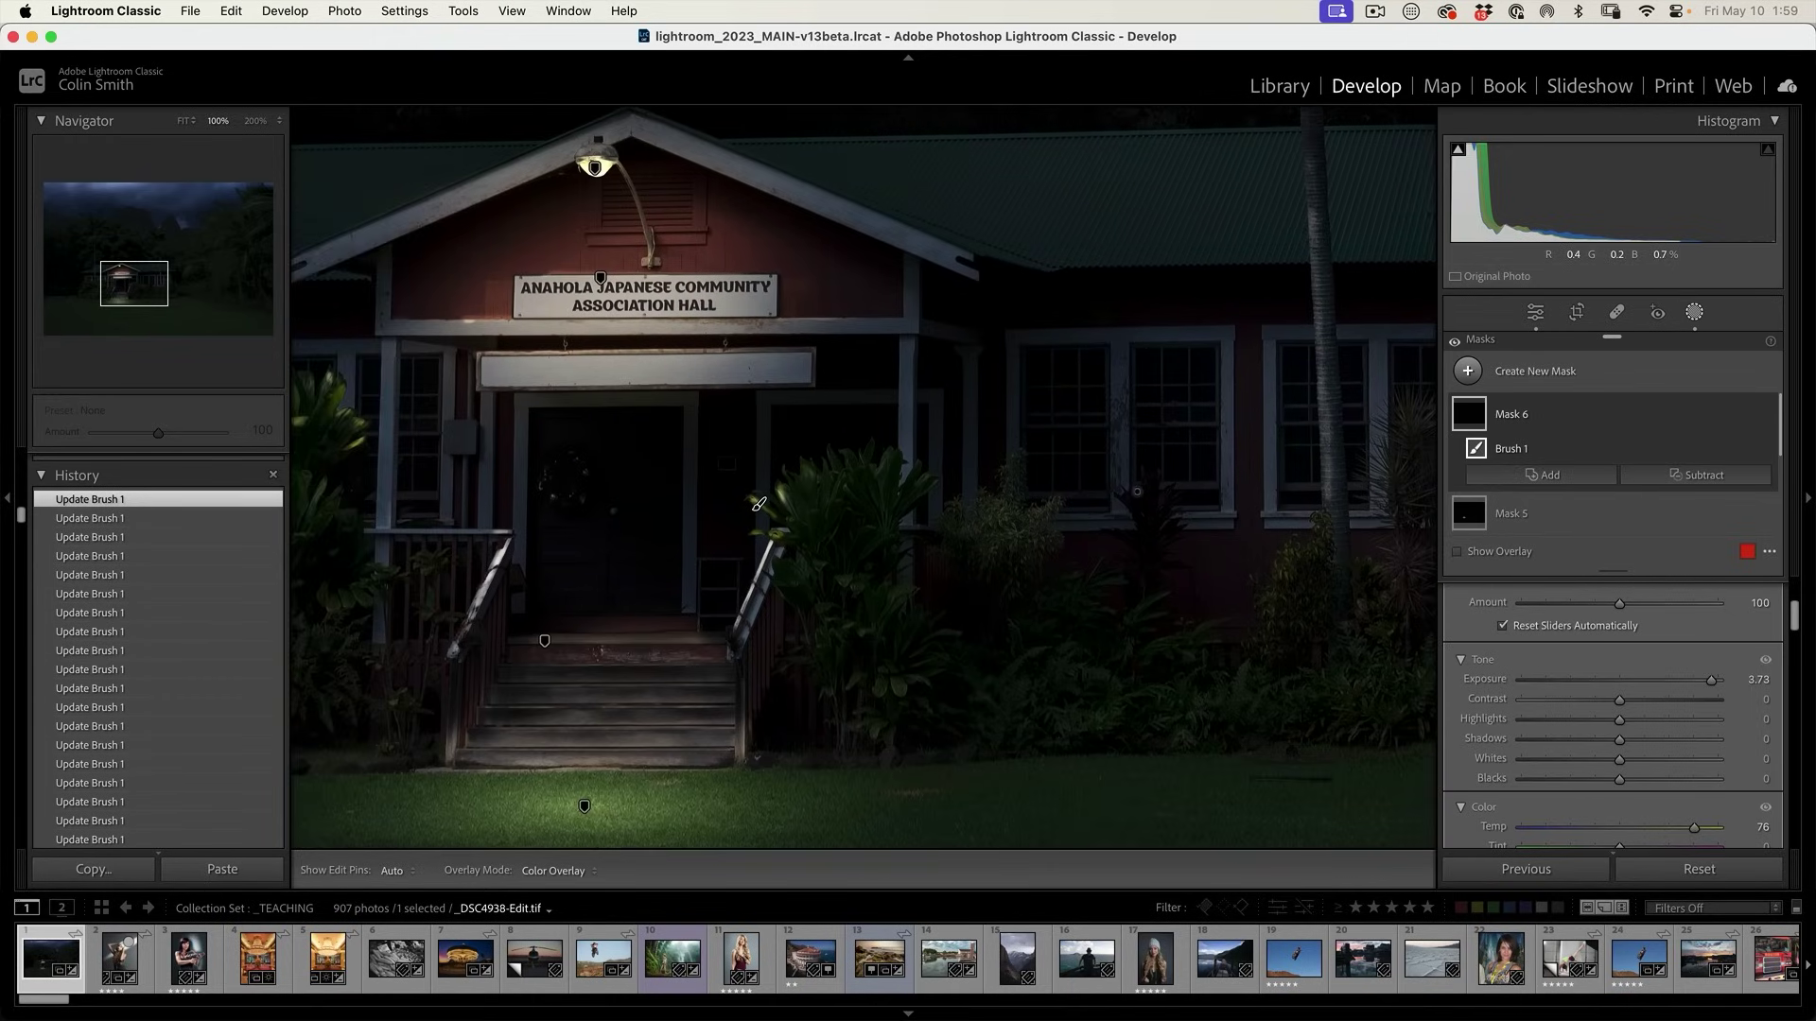
pyautogui.press('h')
pyautogui.press('h')
pyautogui.press('h')
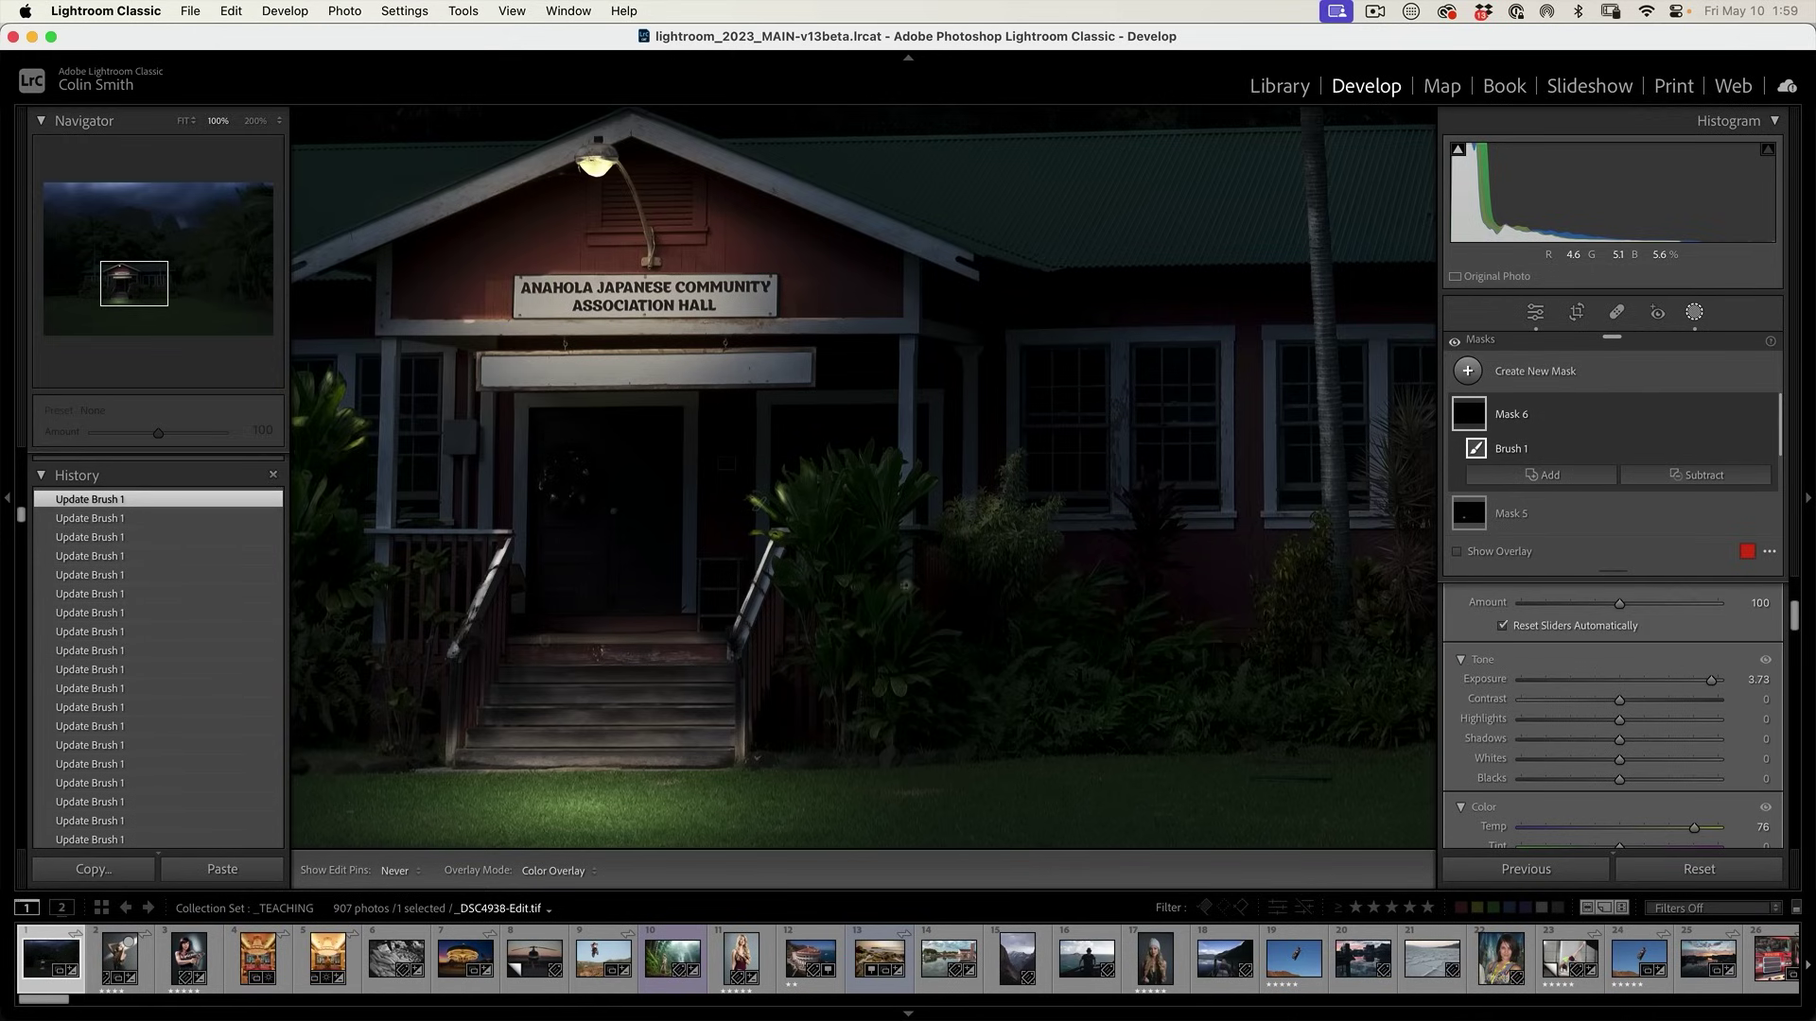
pyautogui.press('h')
pyautogui.moveTo(694, 498); pyautogui.dragTo(941, 523)
pyautogui.press('h')
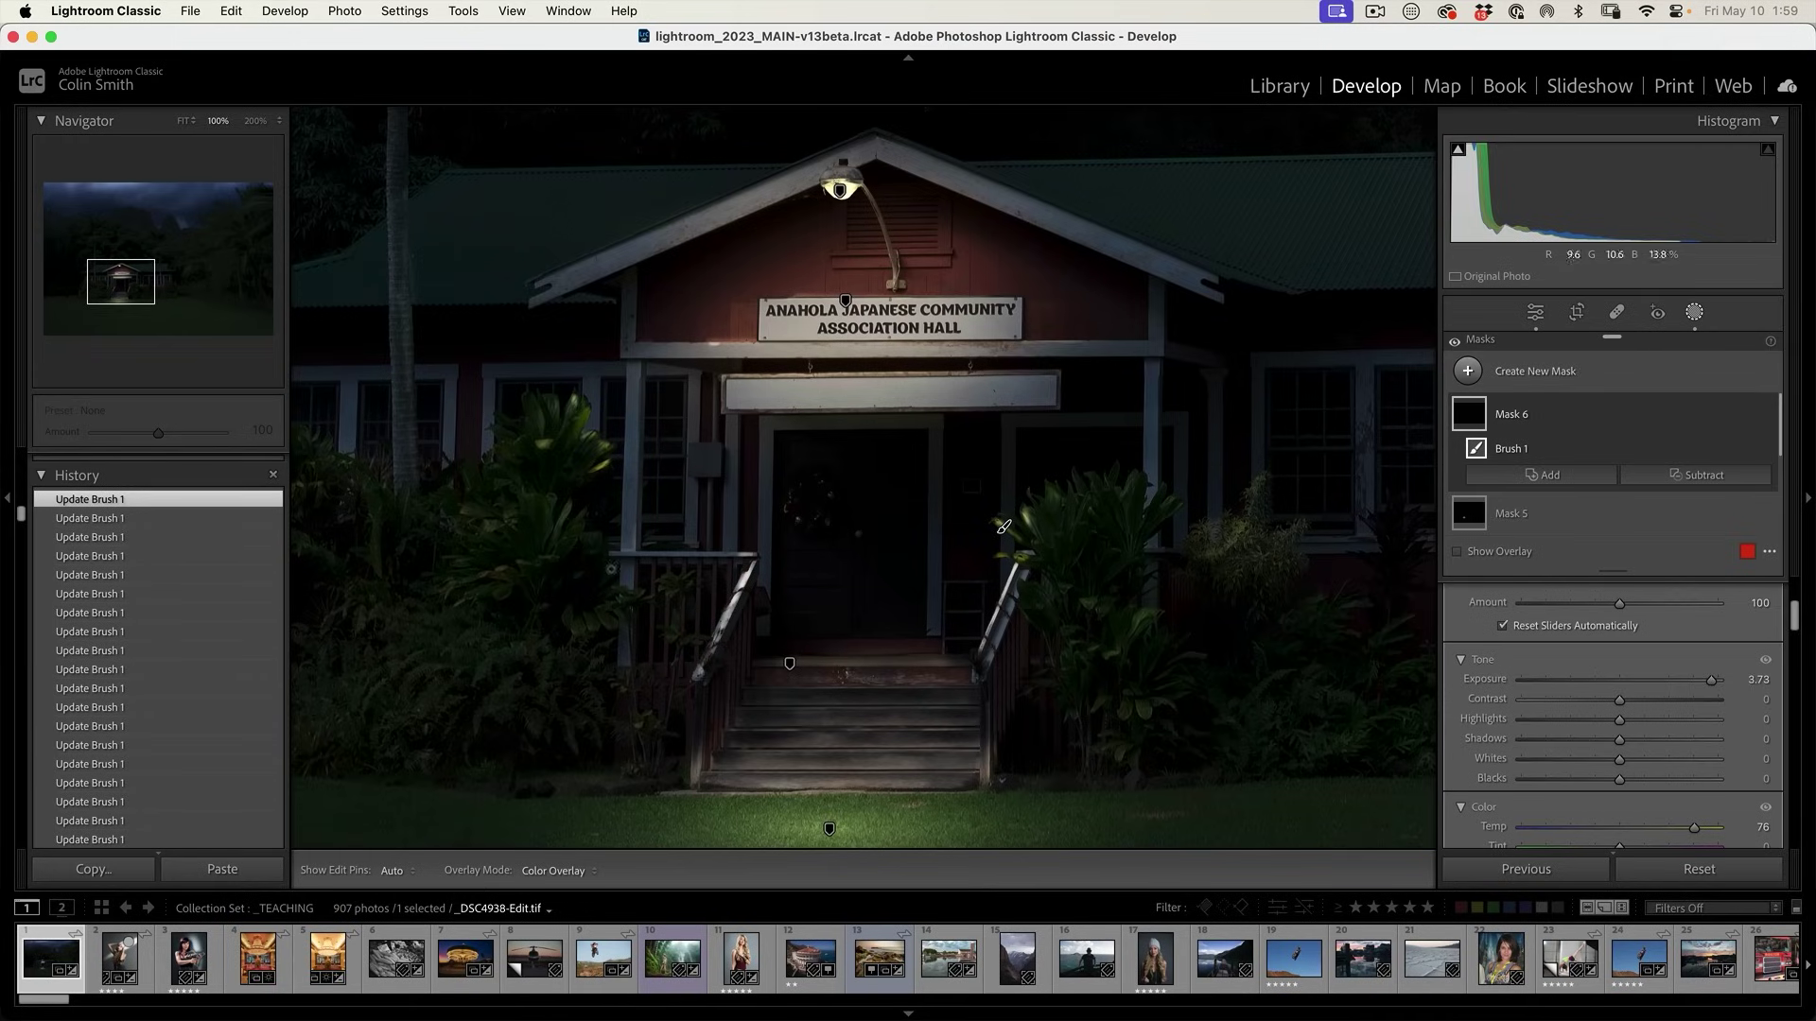
pyautogui.press('h')
pyautogui.click(182, 122)
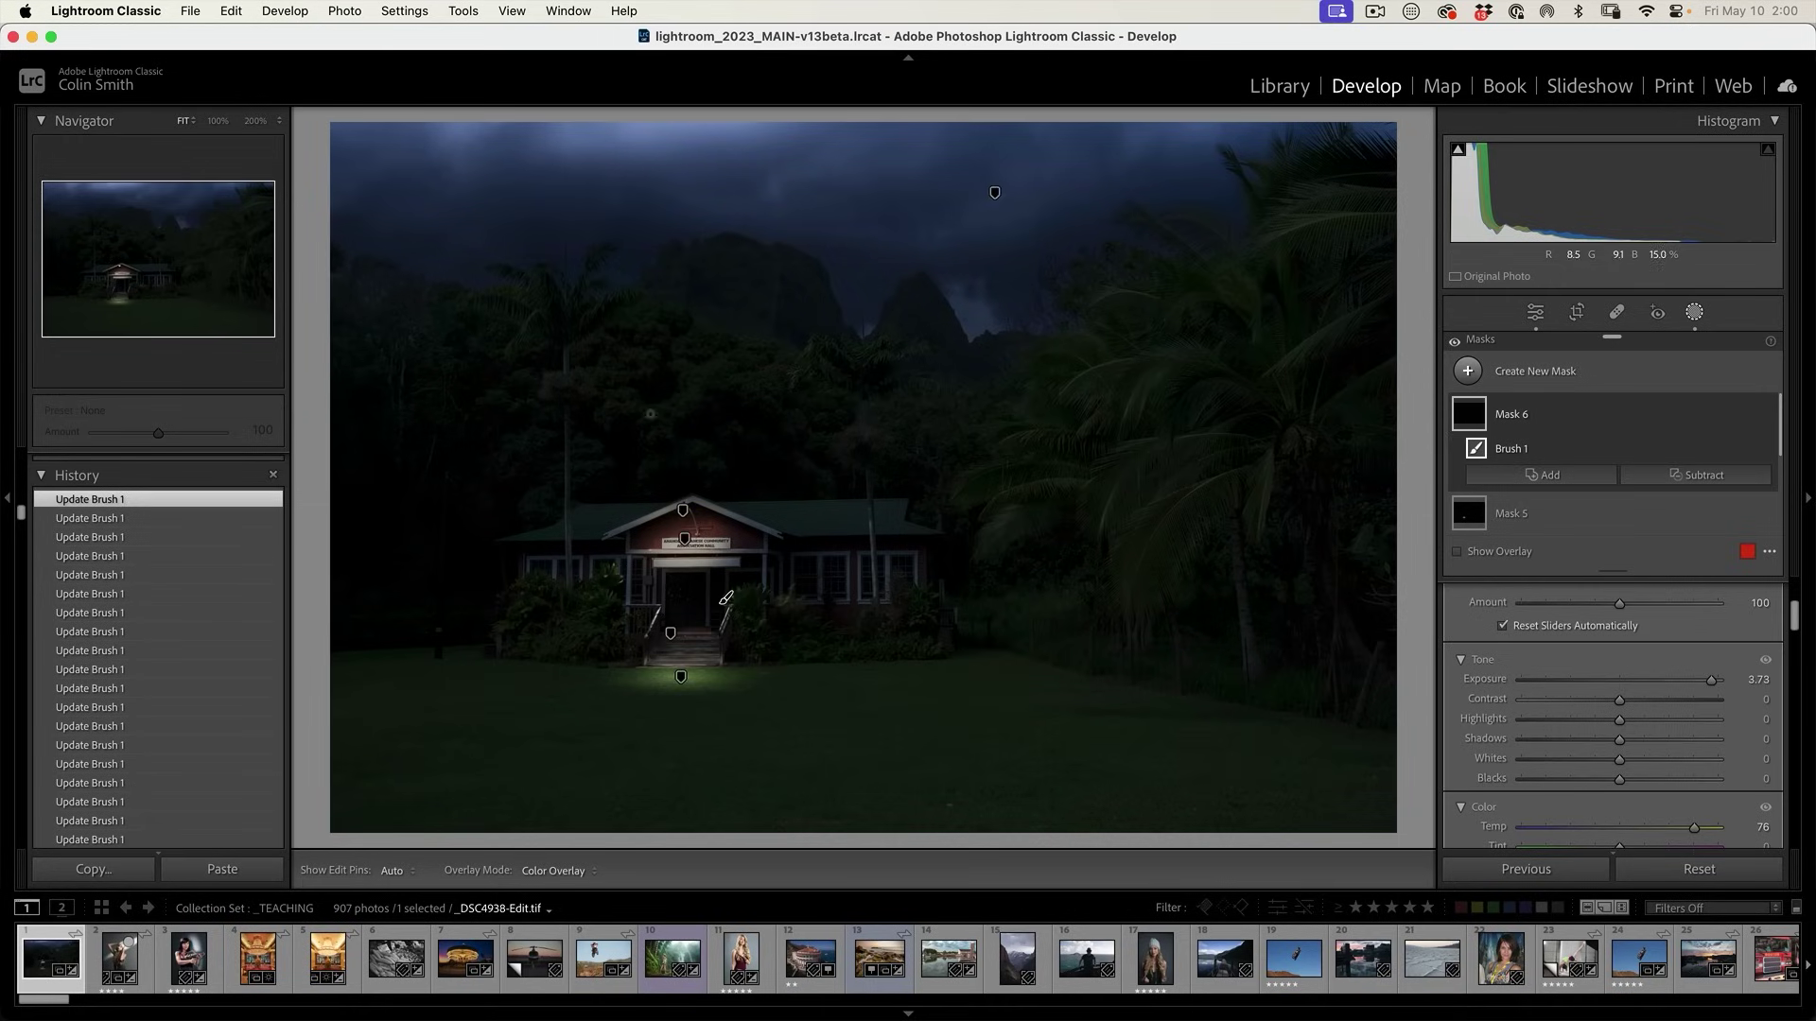
pyautogui.click(282, 122)
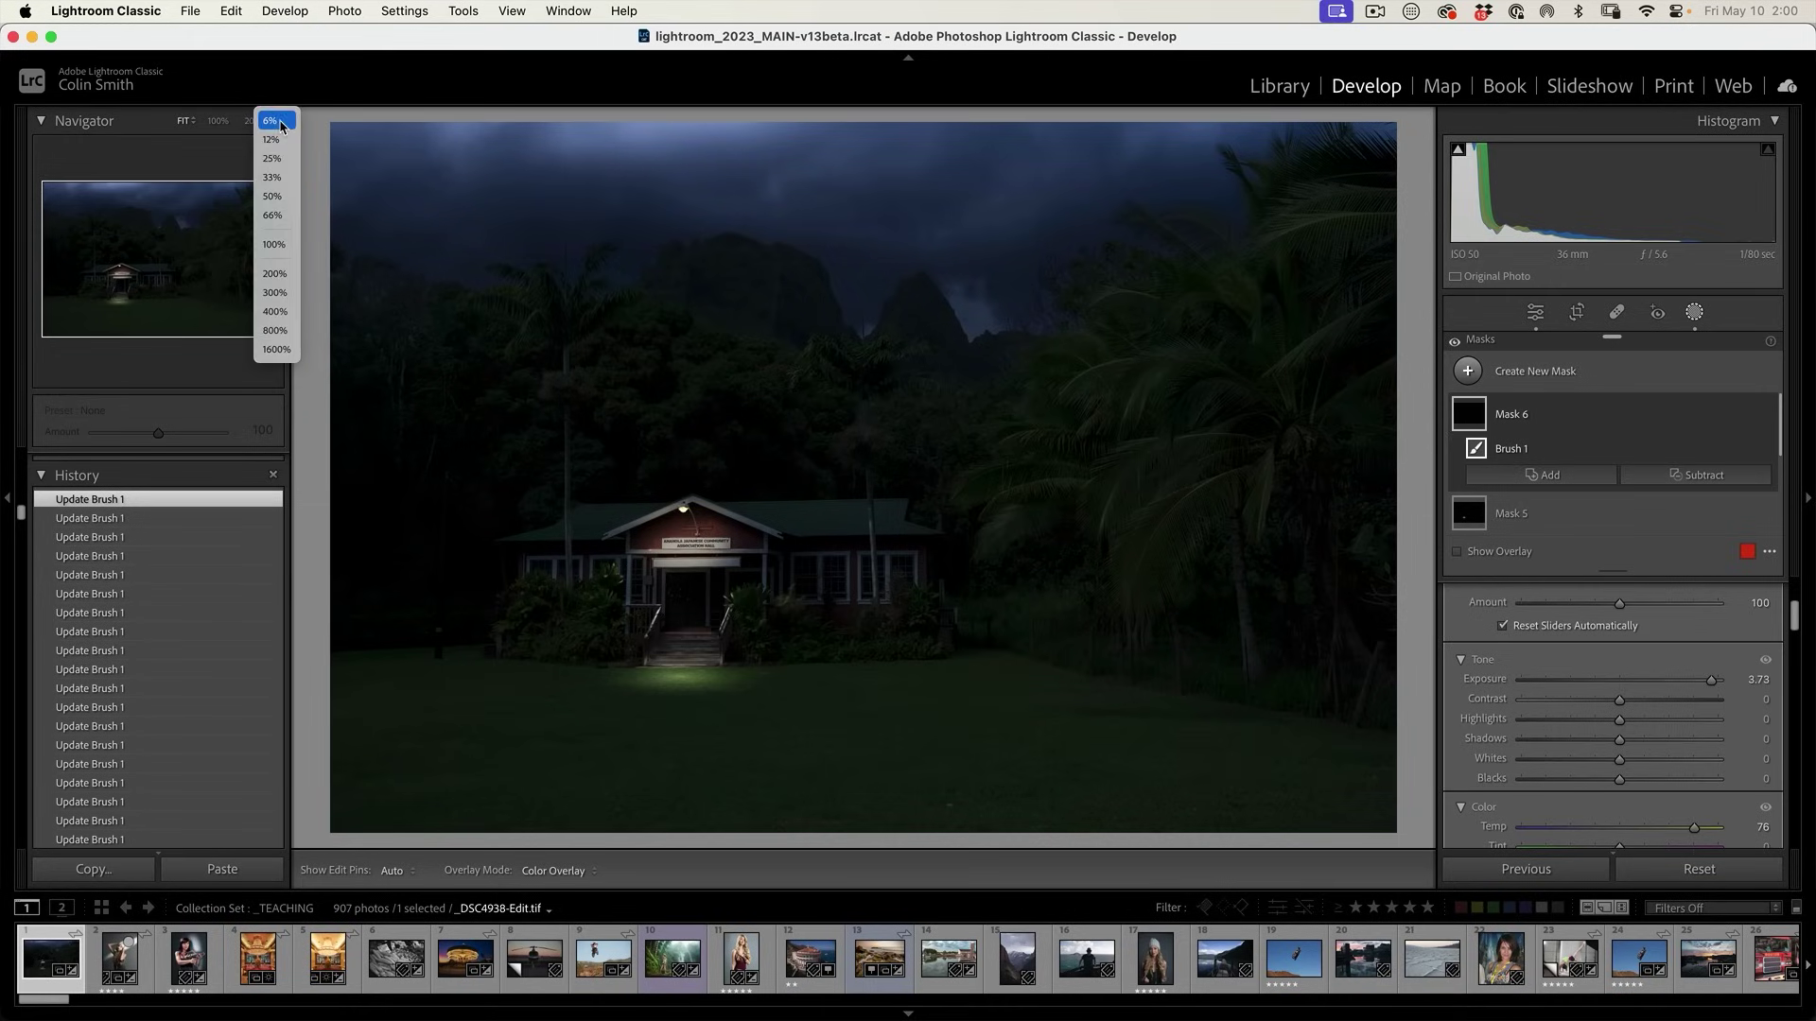
pyautogui.click(280, 200)
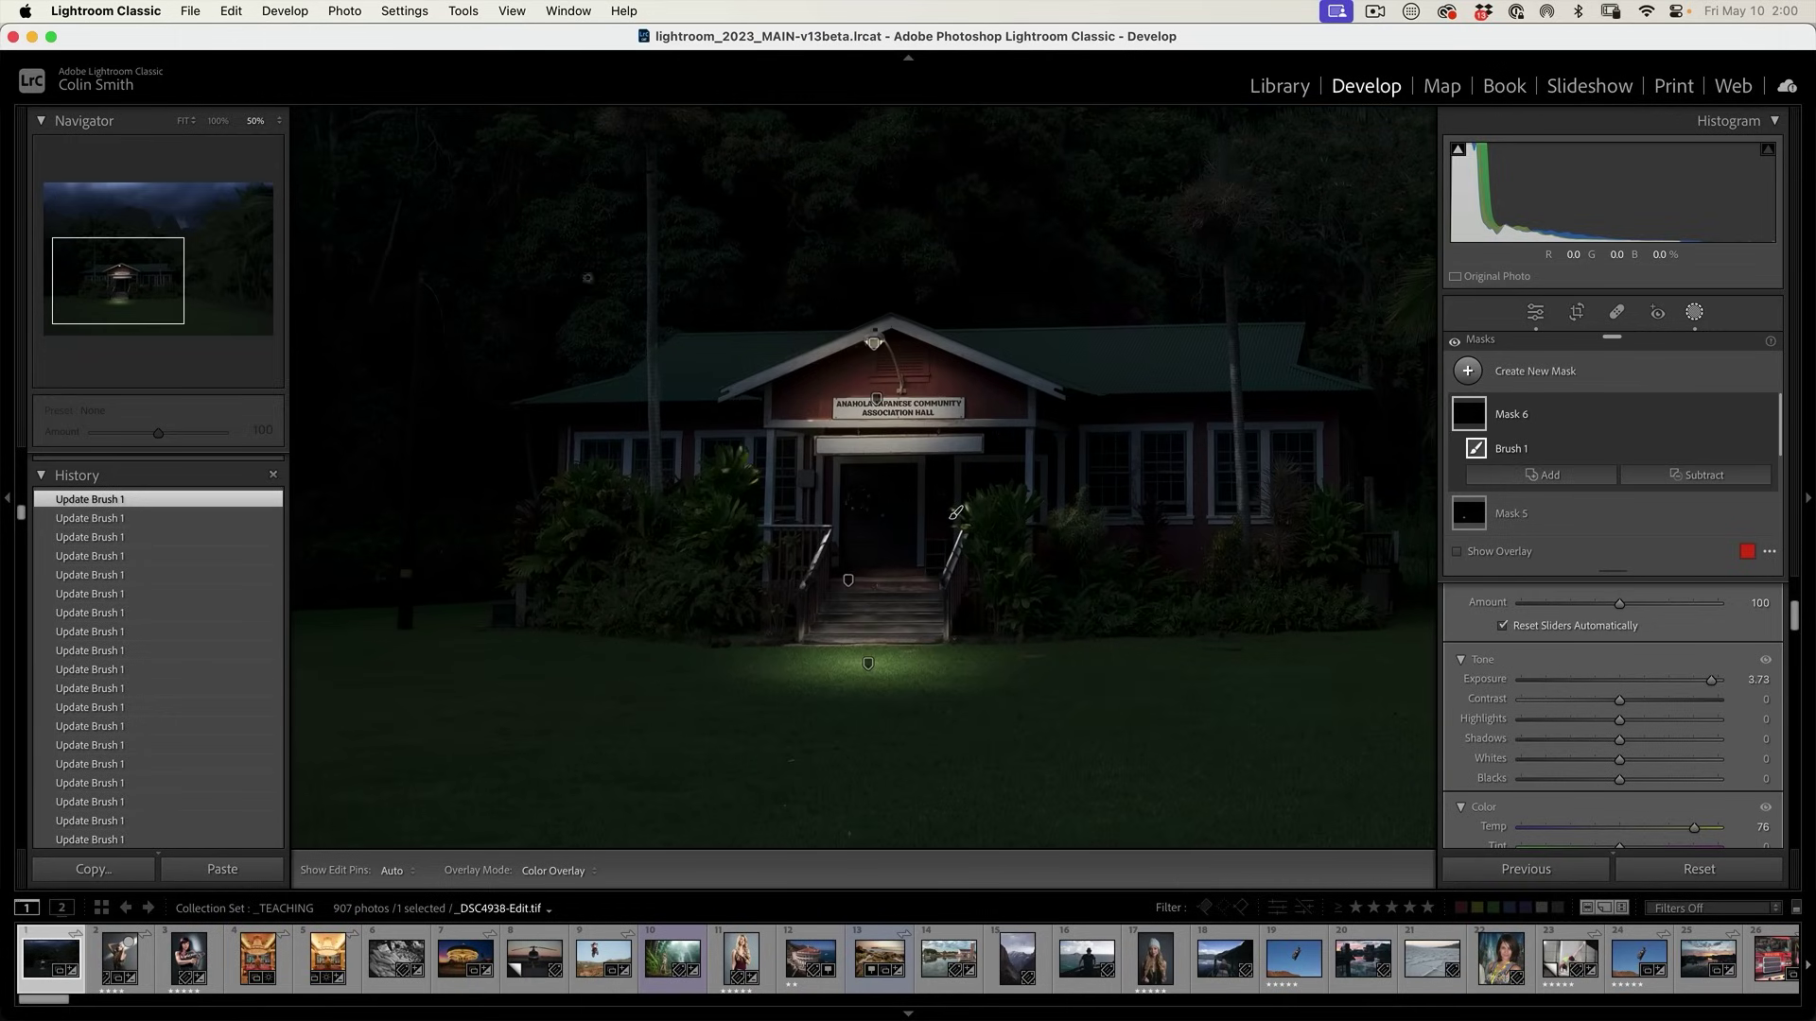
pyautogui.hscroll(3, 1059, 430)
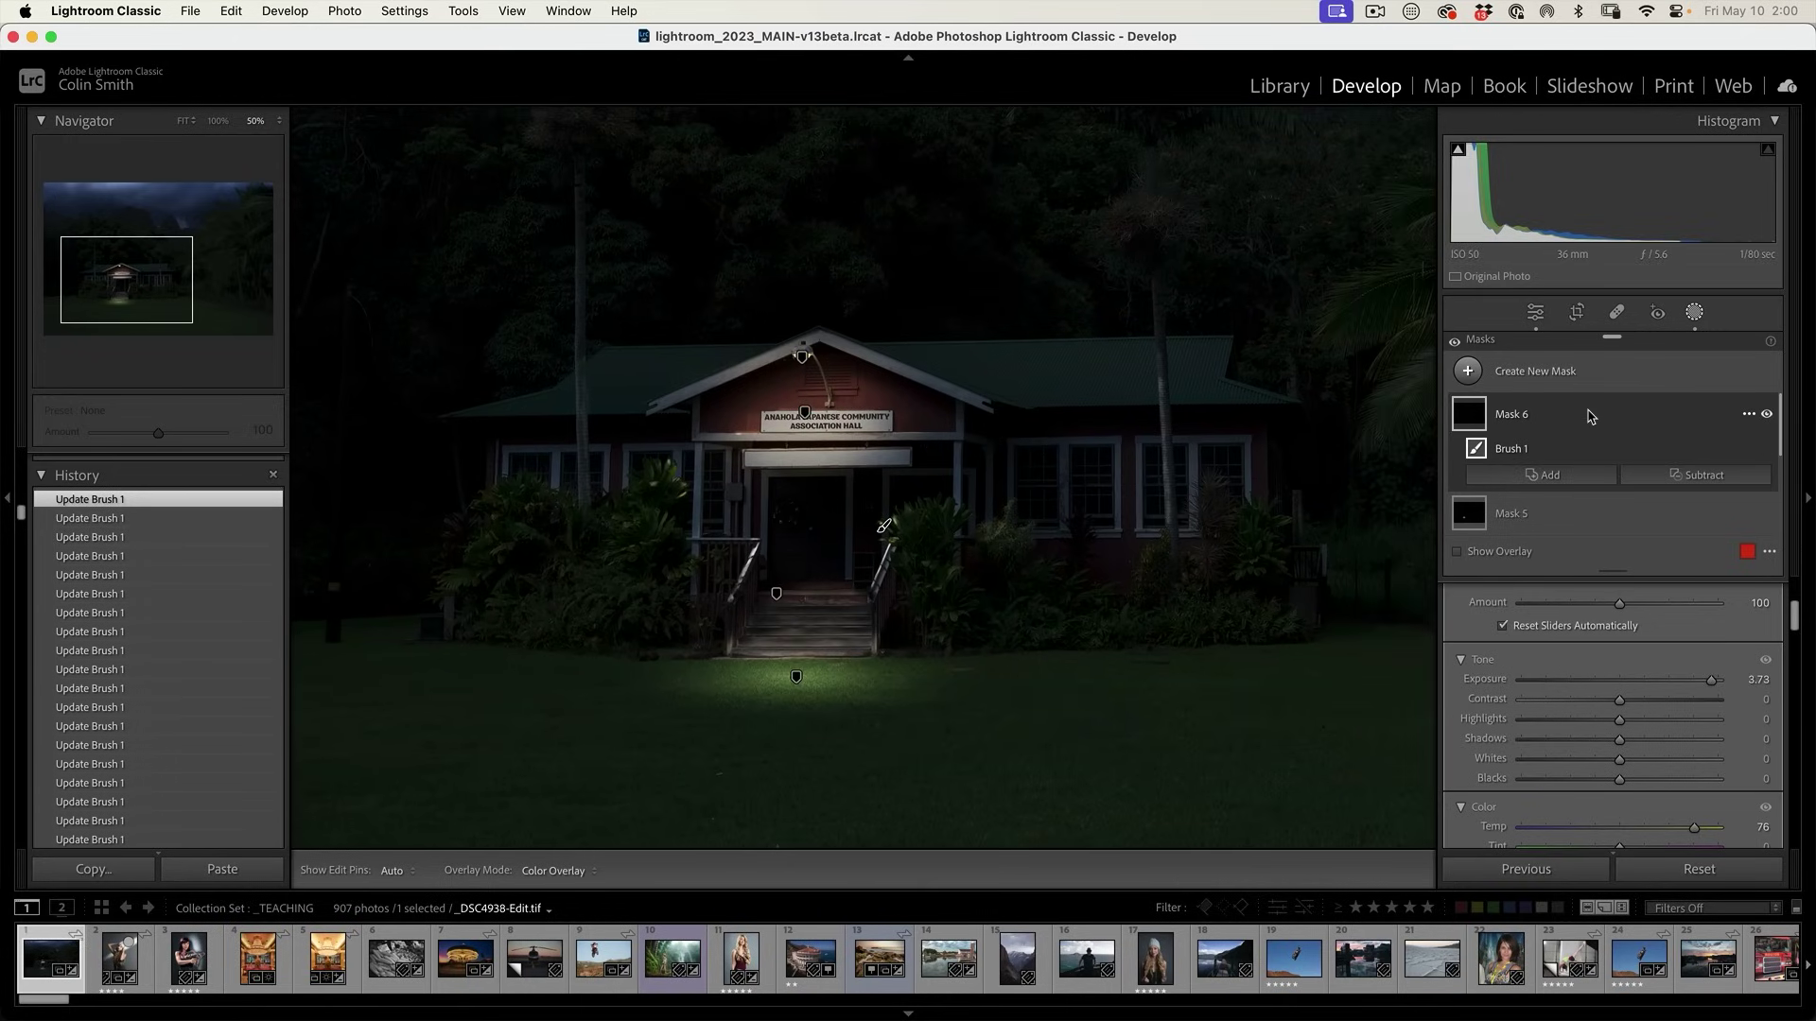
# Compare the night edit with the original daytime photo, at 50% zoom and with the whole photo in view.
pyautogui.press('\\')
pyautogui.press('\\')
pyautogui.click(193, 123)
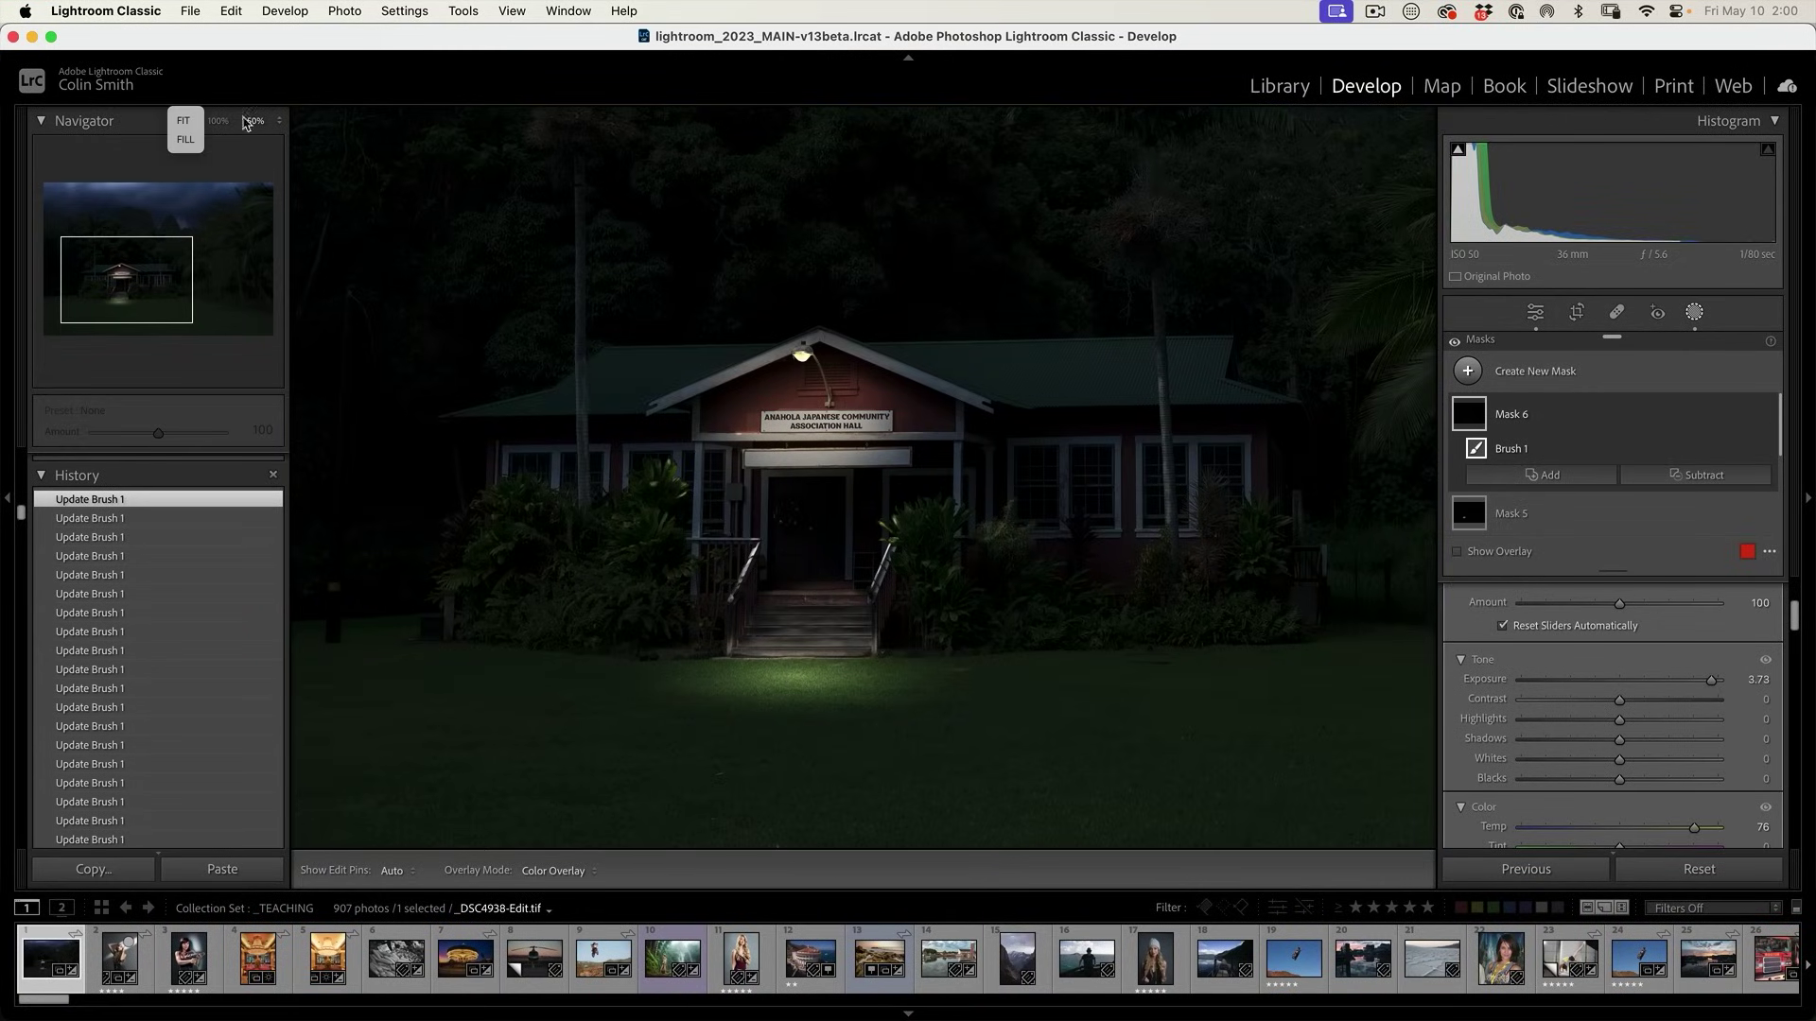
pyautogui.click(183, 121)
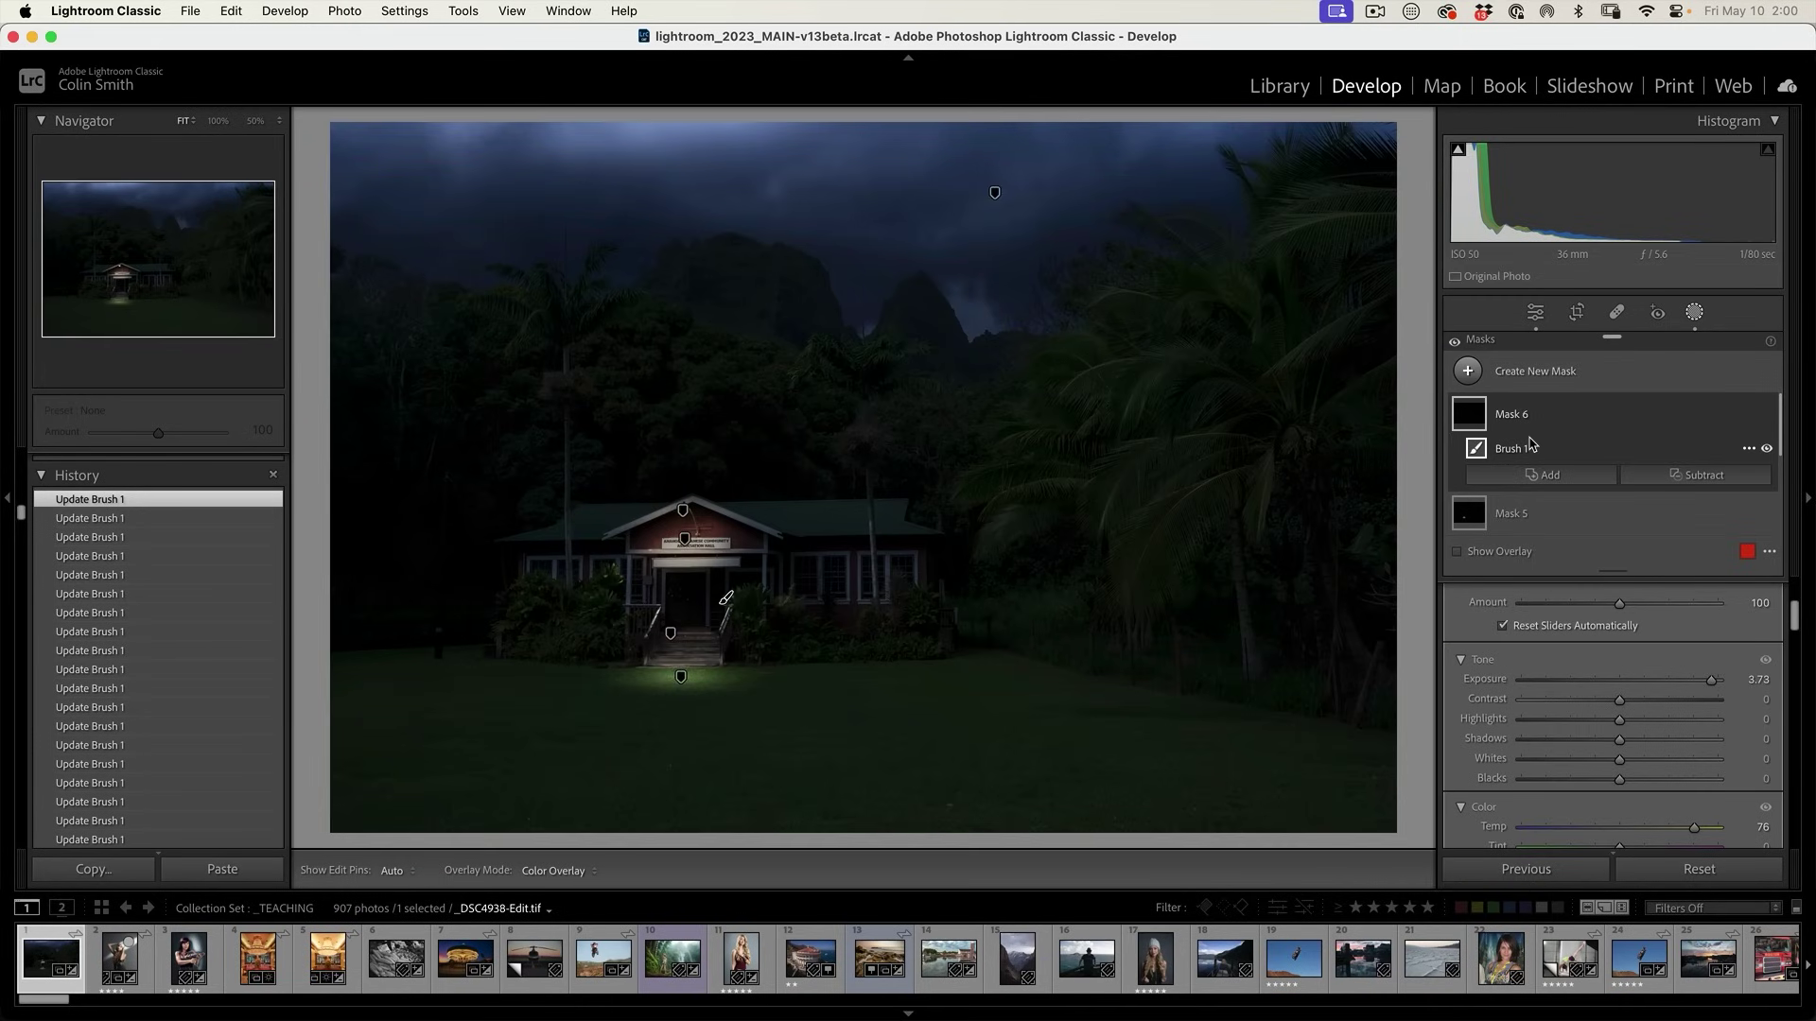
pyautogui.press('\\')
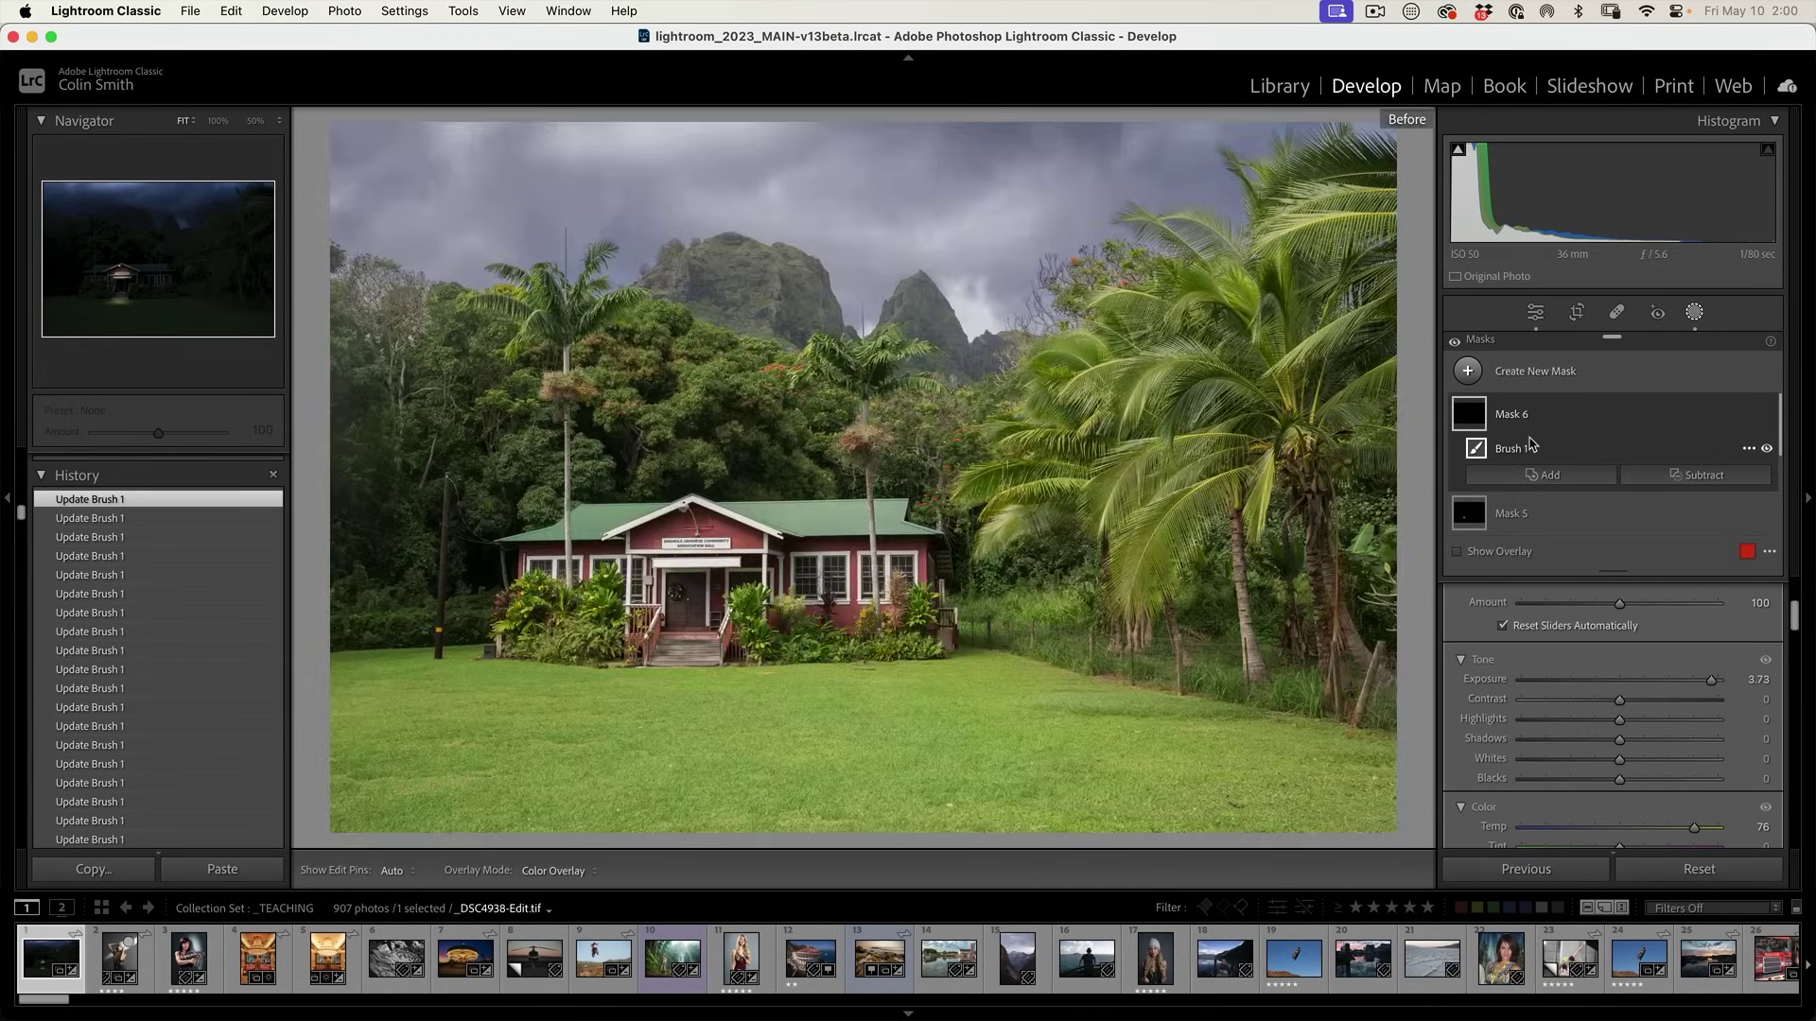
pyautogui.press('\\')
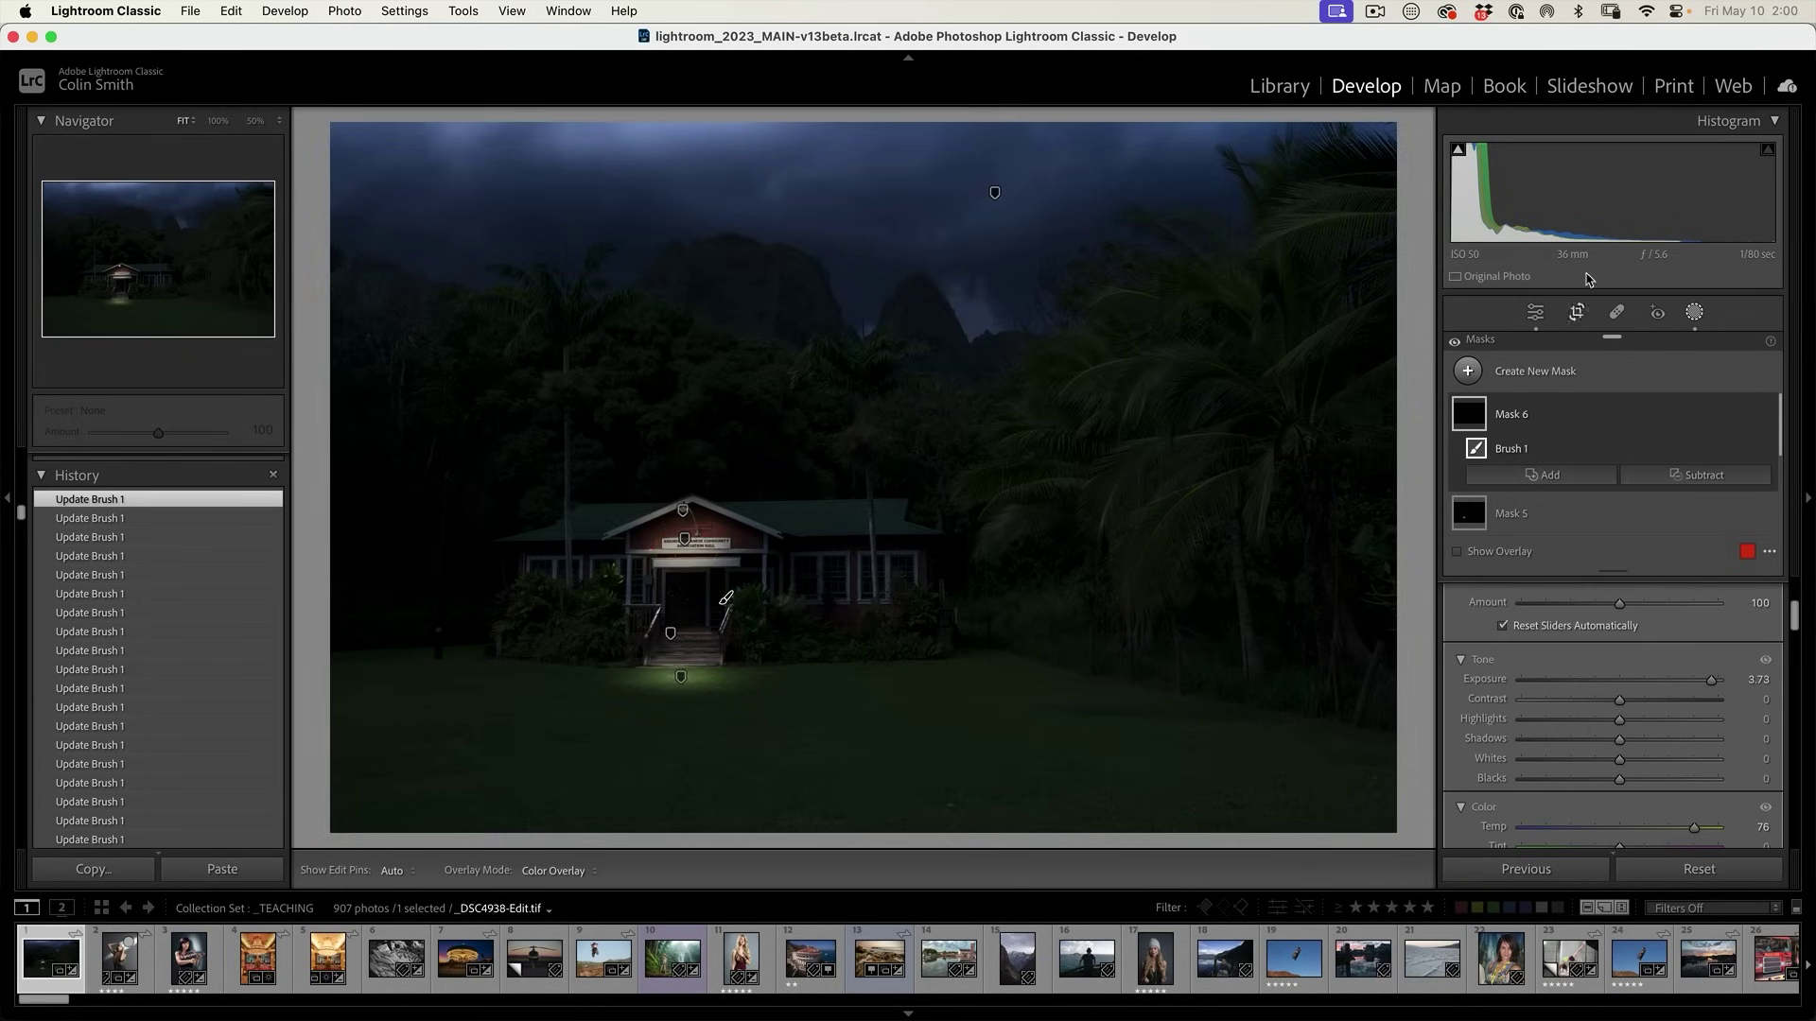
pyautogui.press('\\')
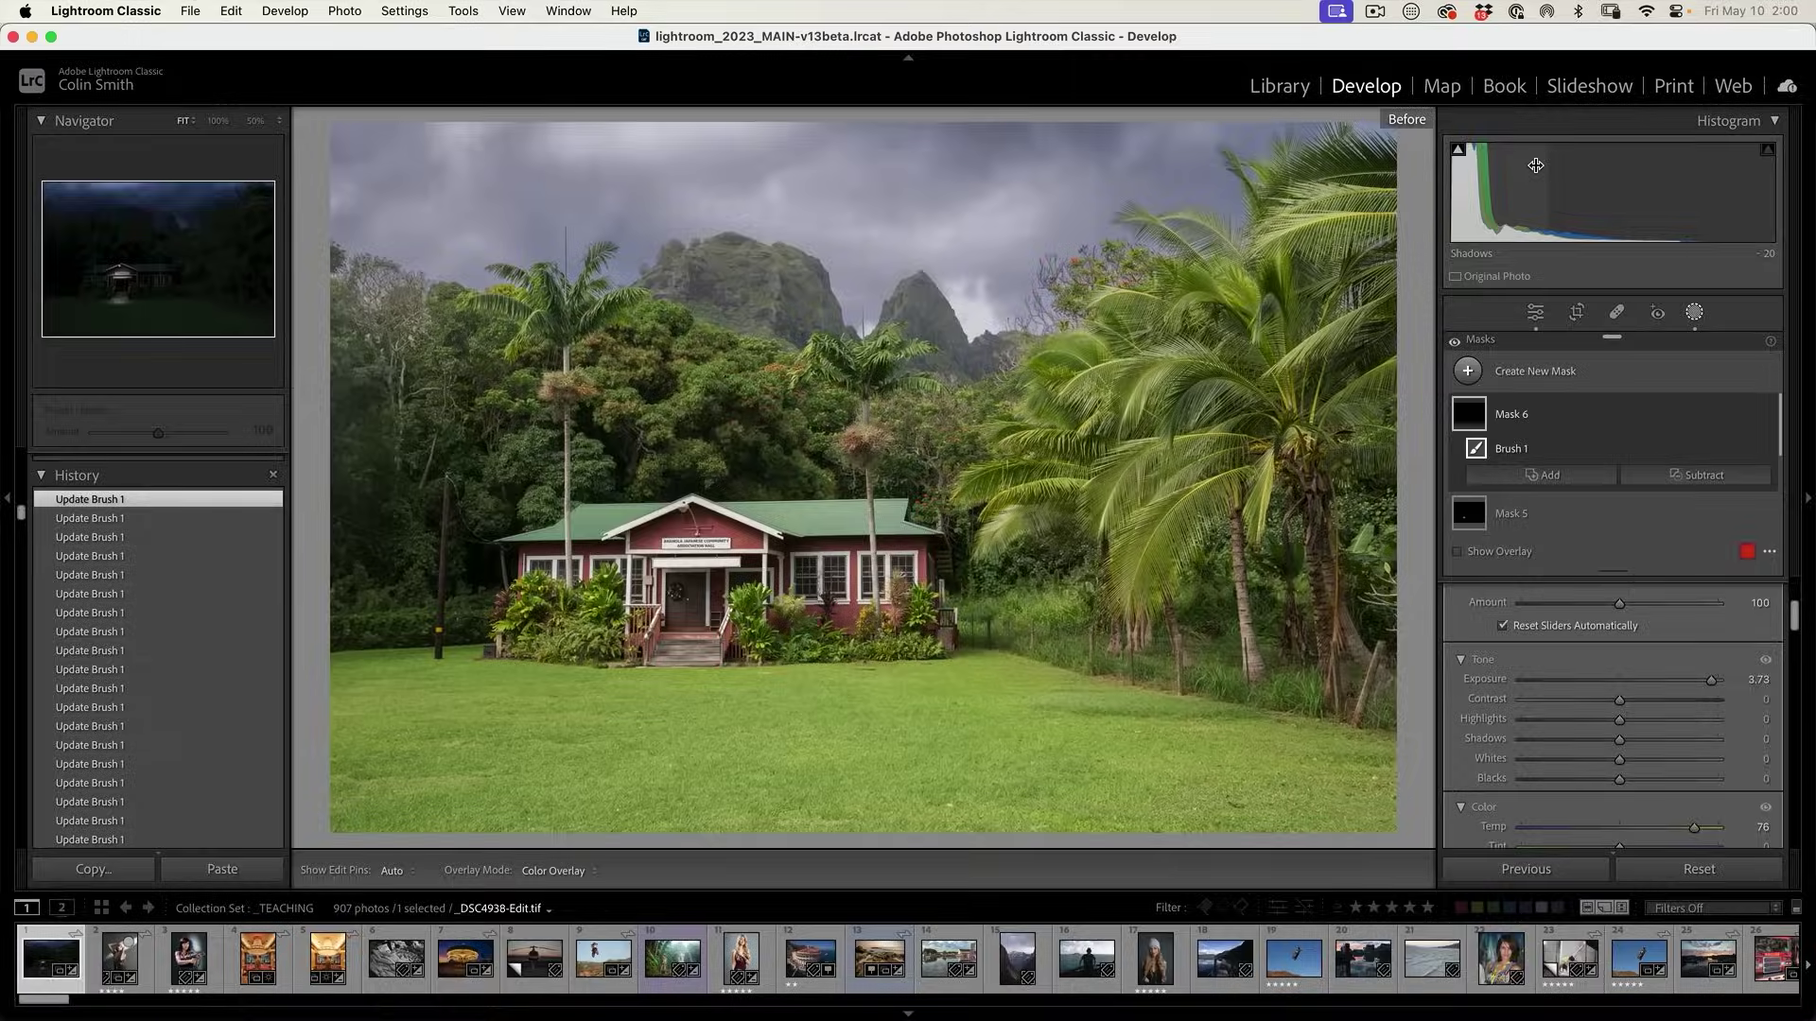
pyautogui.press('\\')
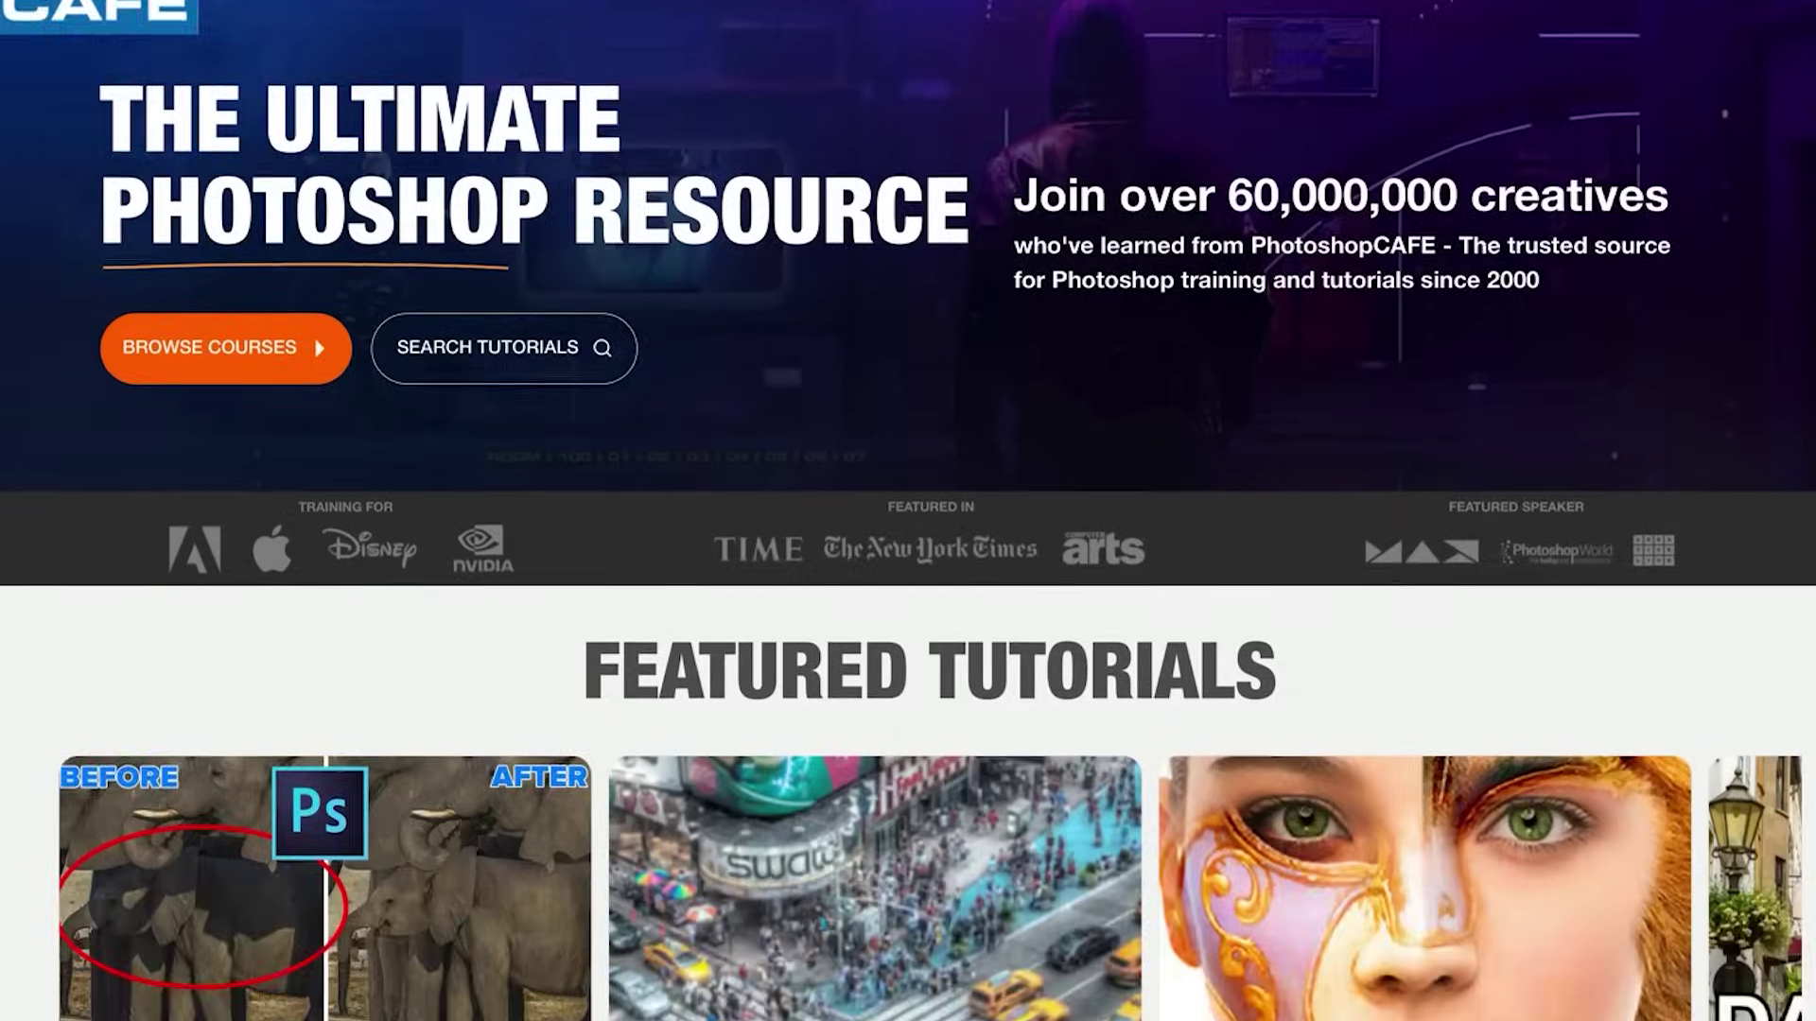
pyautogui.scroll(-15, 908, 511)
pyautogui.scroll(-5, 908, 511)
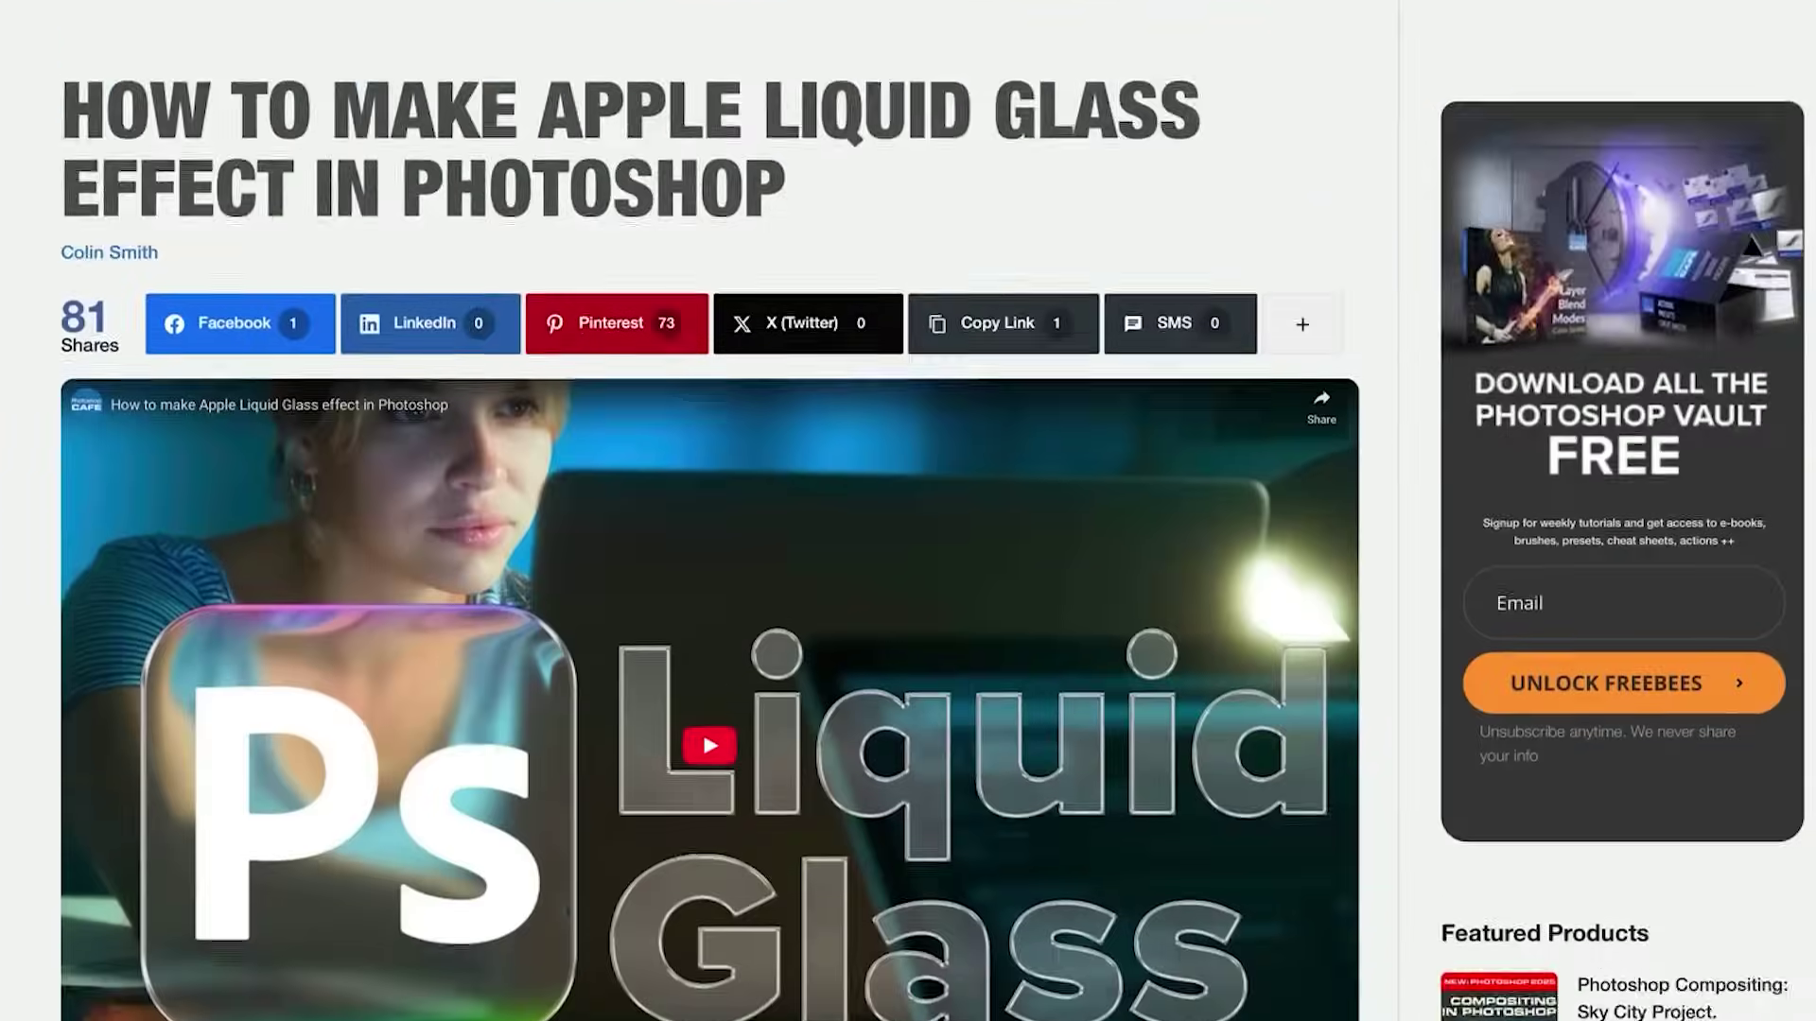
pyautogui.scroll(-10, 908, 511)
pyautogui.scroll(-20, 908, 511)
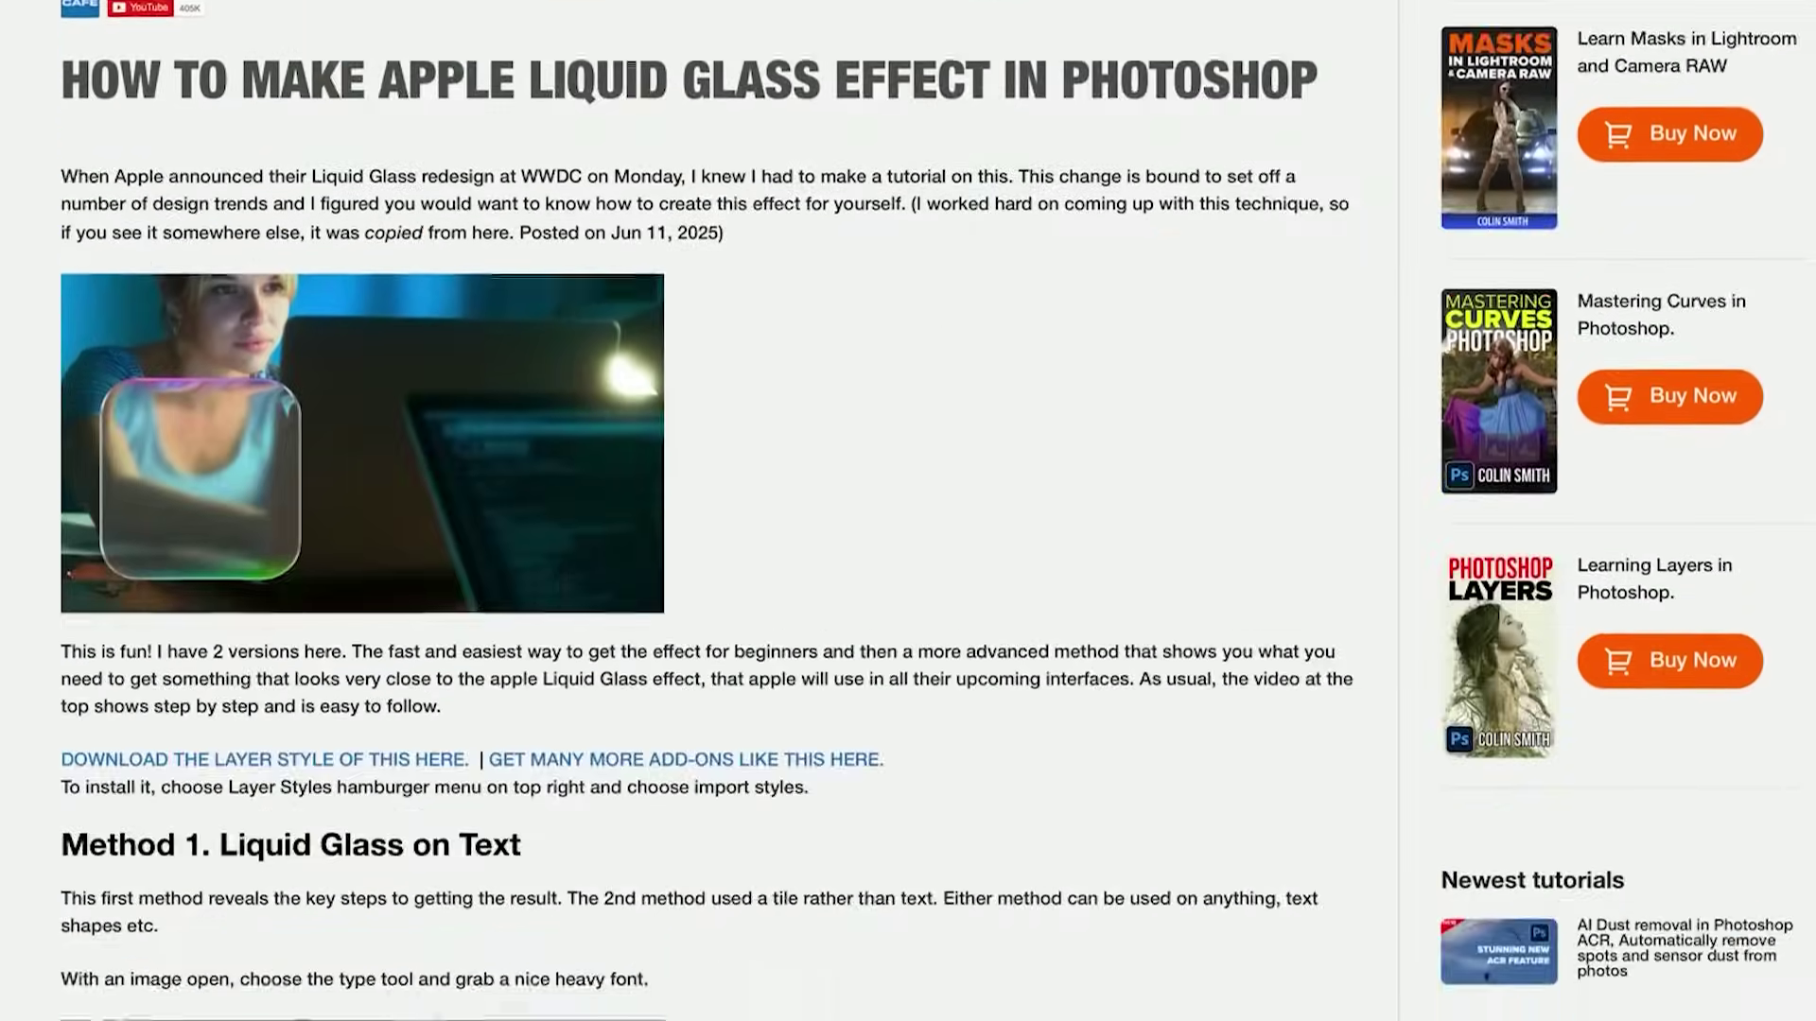
pyautogui.scroll(-10, 908, 511)
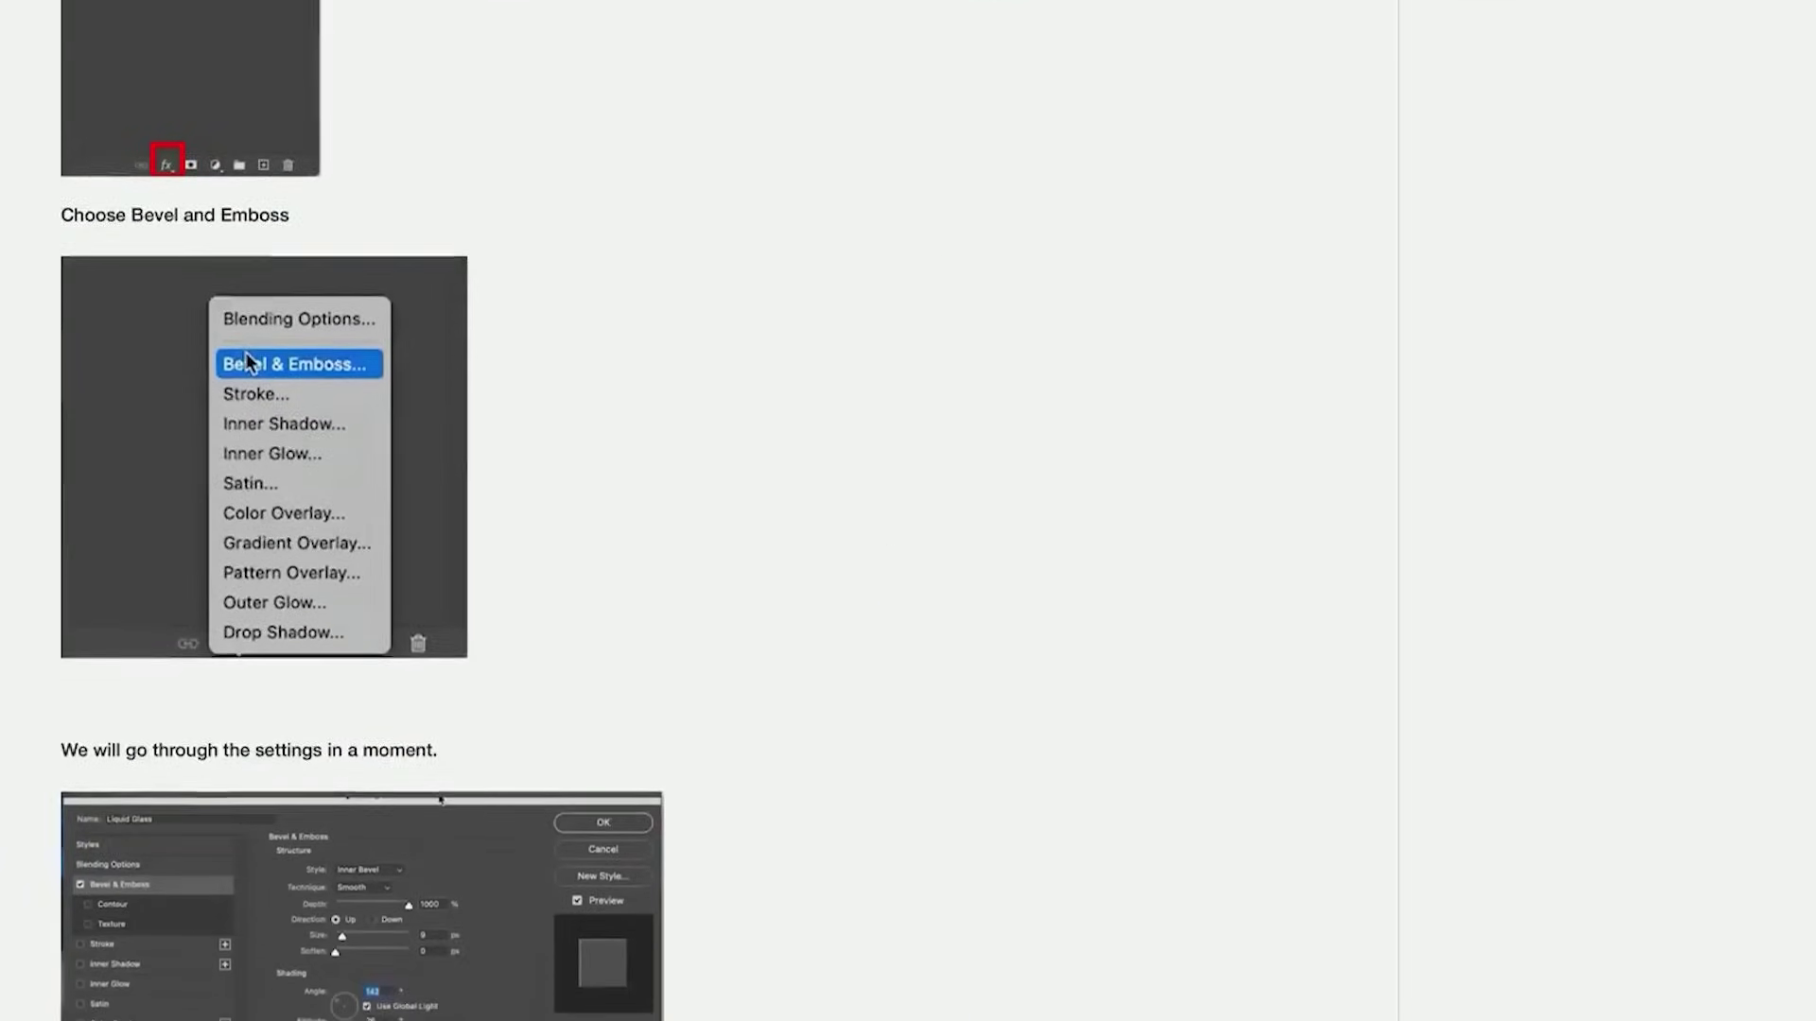